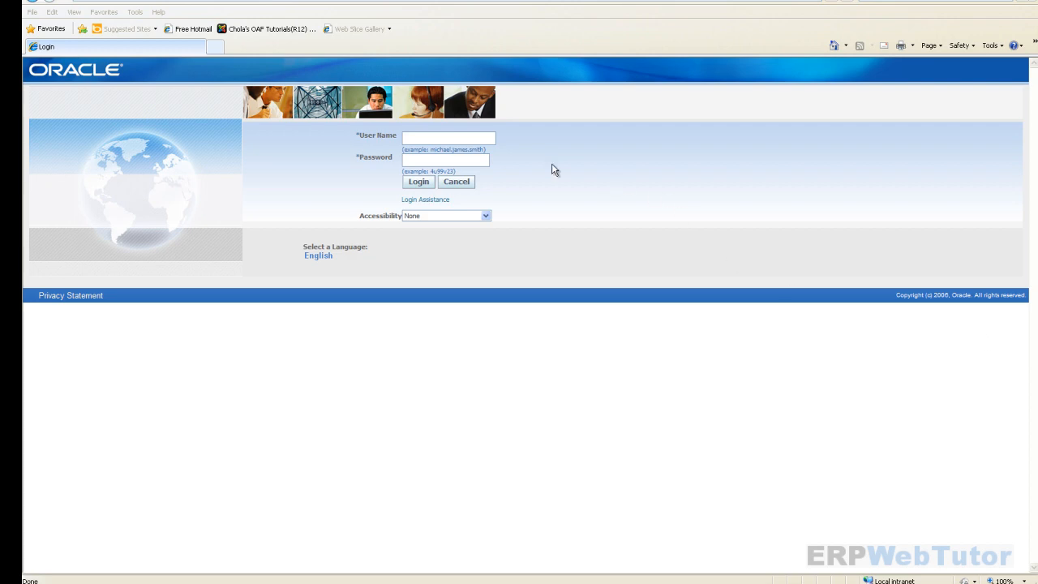
- Navigate the CC US AP Setup > Setup > Payment menu to Banks and Bank Branches
click(462, 140)
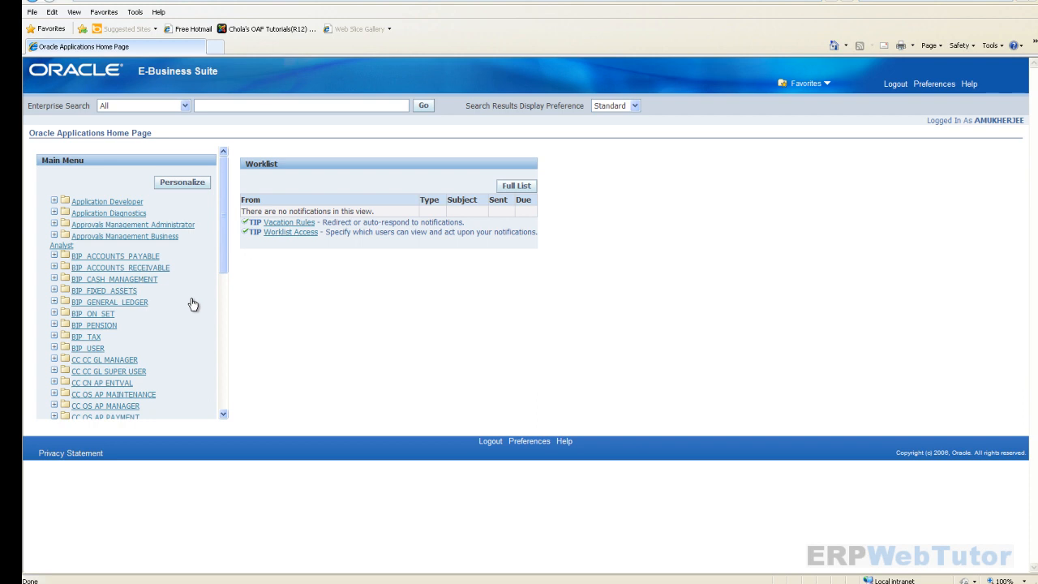
scroll(190, 305, down, 1)
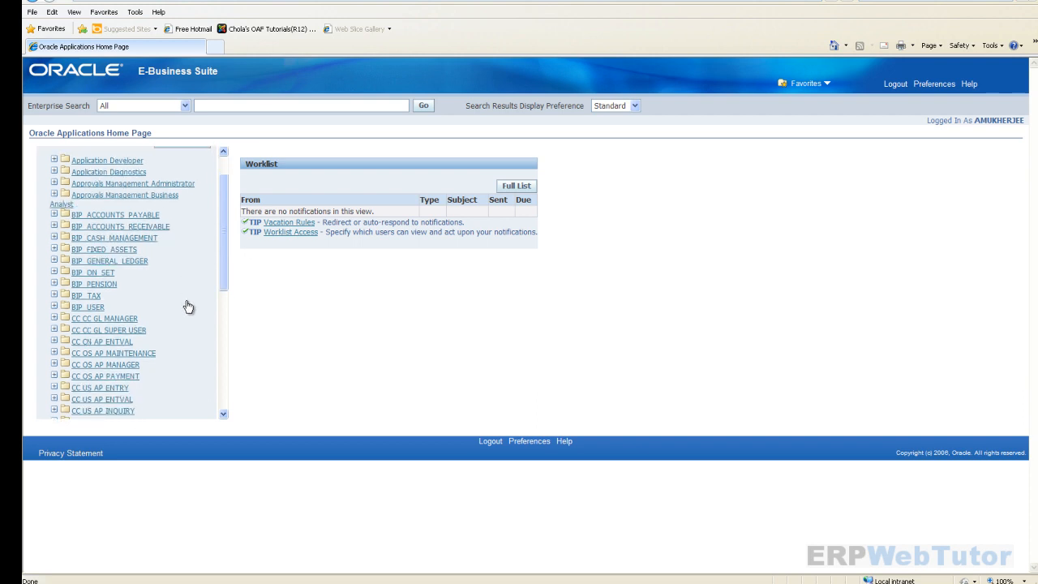
scroll(188, 306, down, 3)
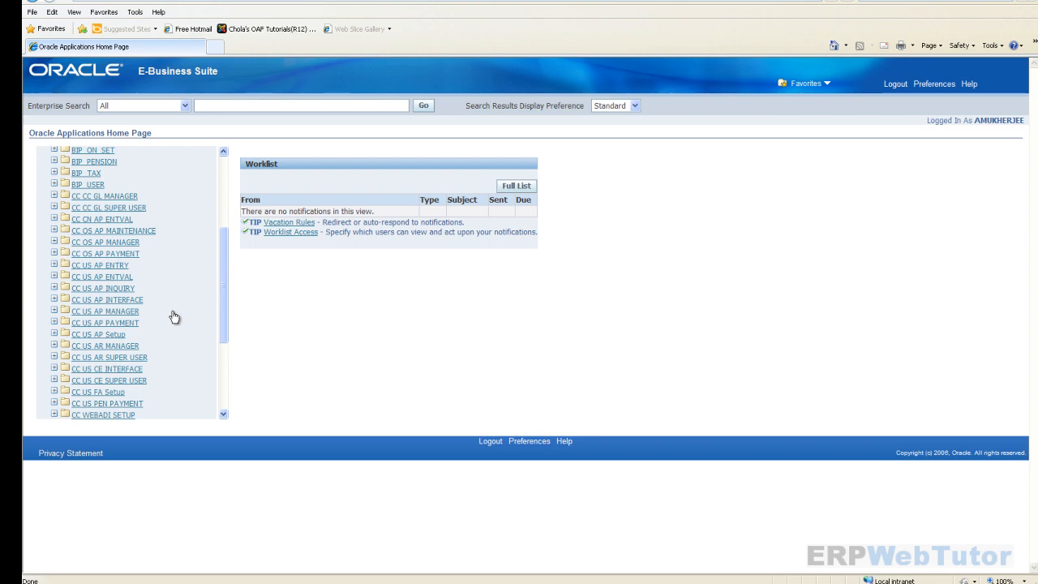
click(81, 334)
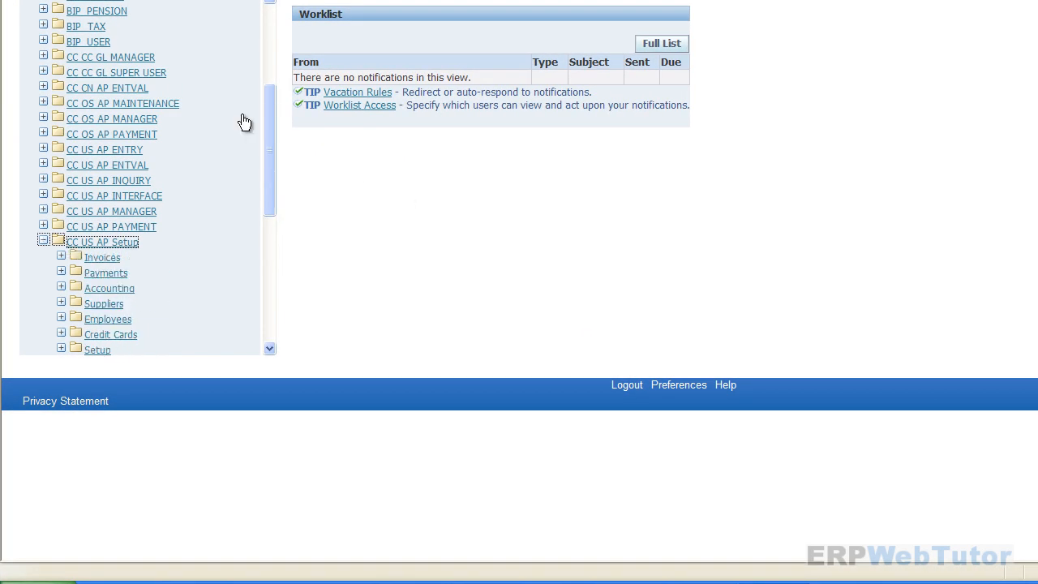
drag(270, 98, 255, 186)
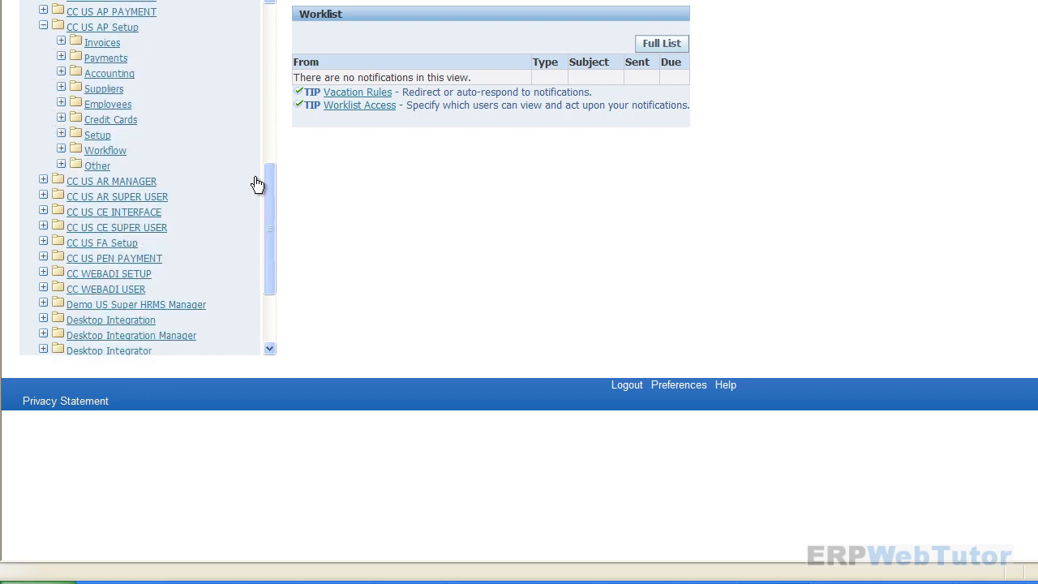
click(61, 133)
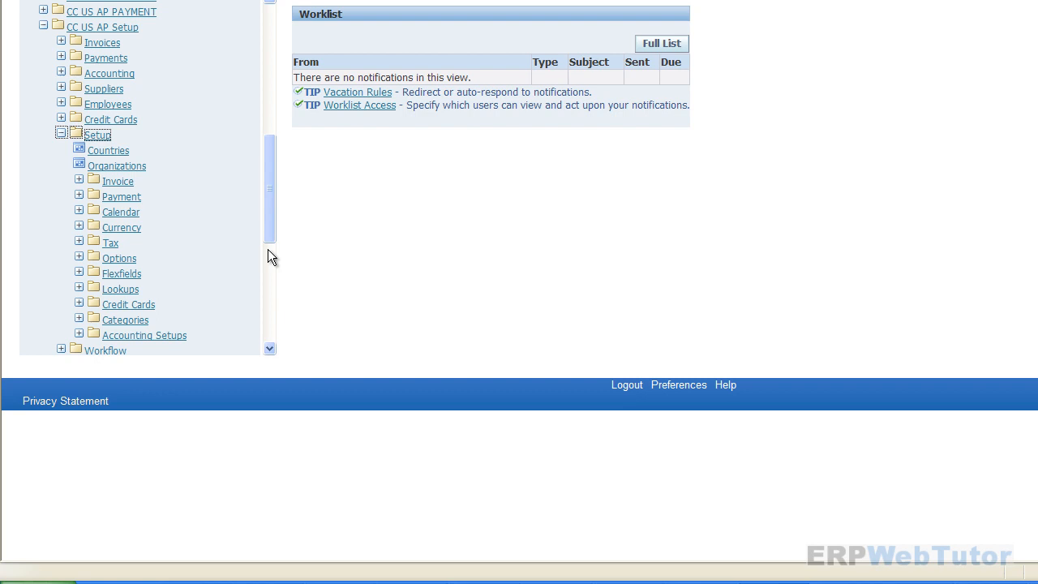
click(79, 196)
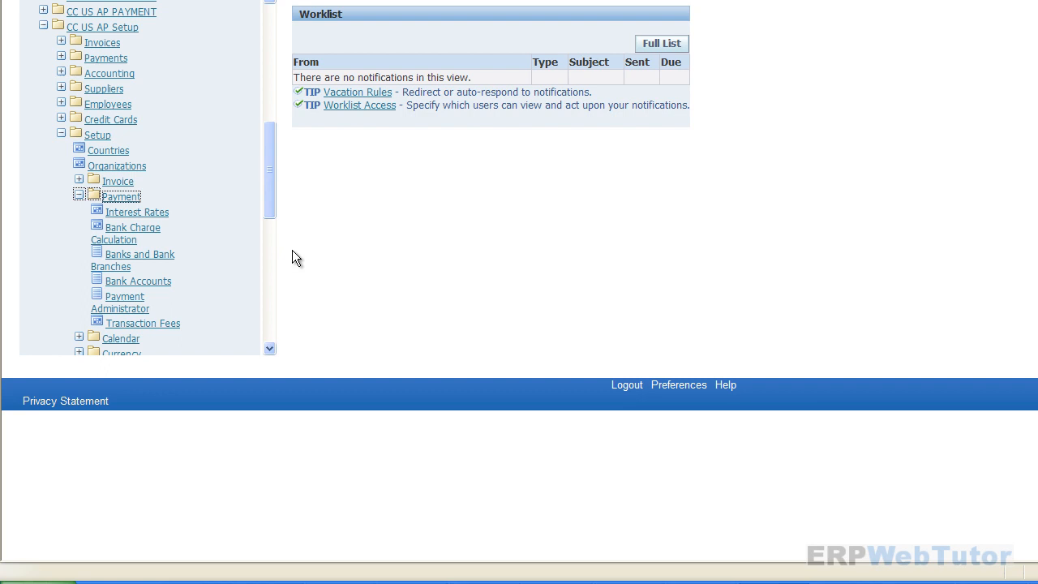
click(127, 265)
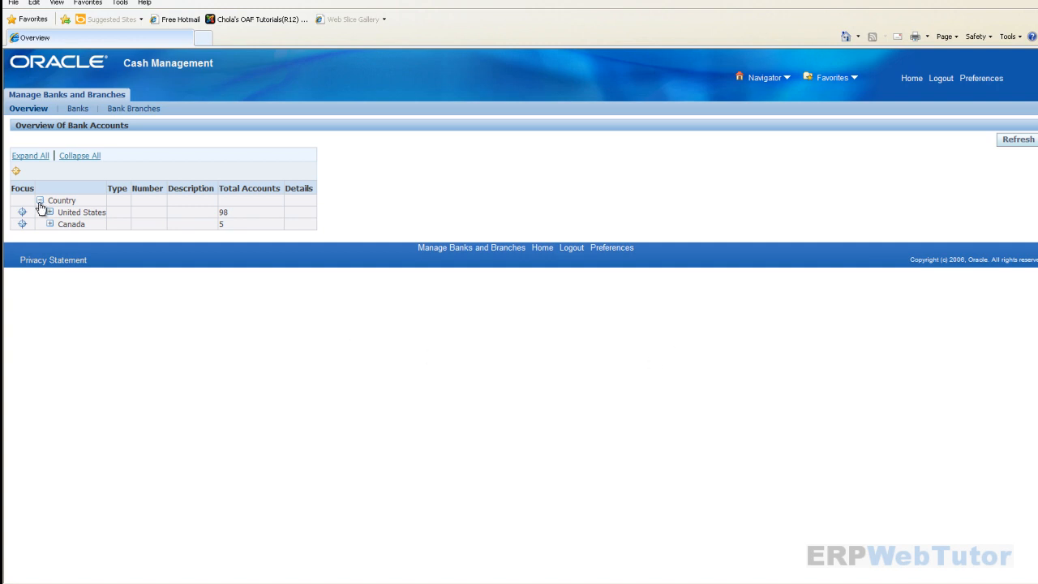
- From the Banks search page, start creating a new bank
click(78, 110)
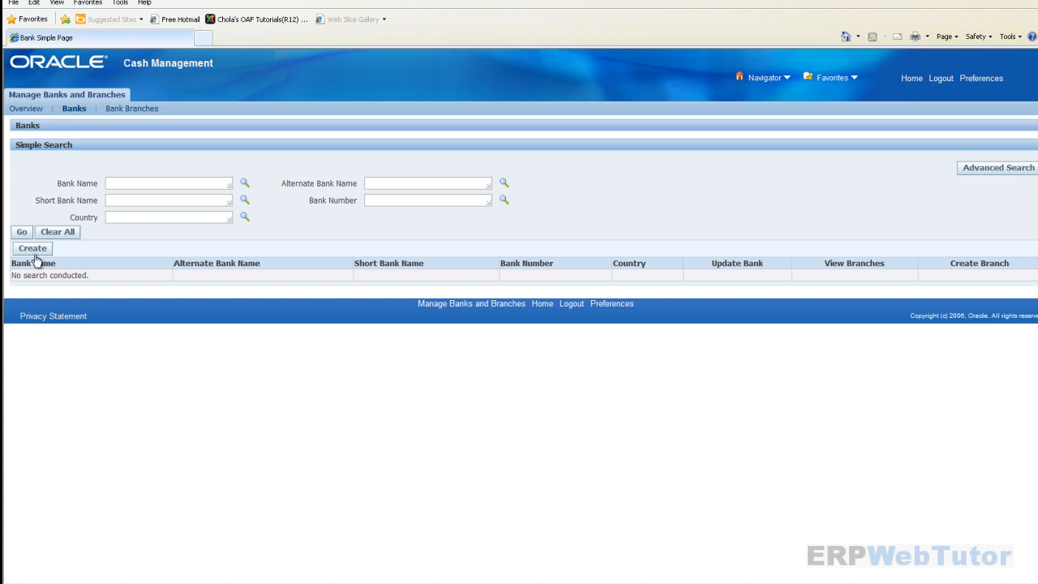
click(35, 253)
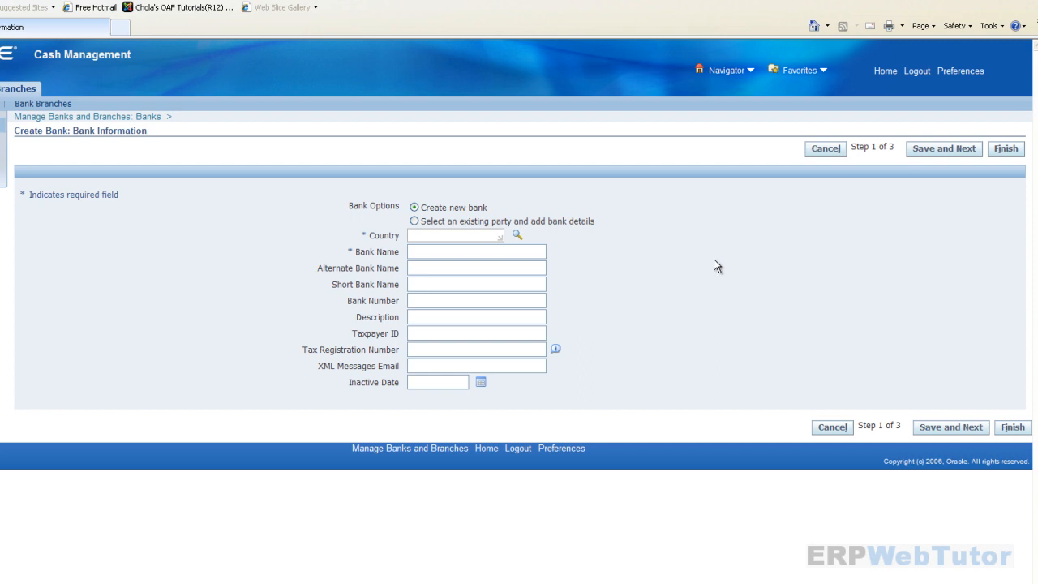
- Set the bank's country to United States
click(427, 235)
text(united sta)
click(442, 279)
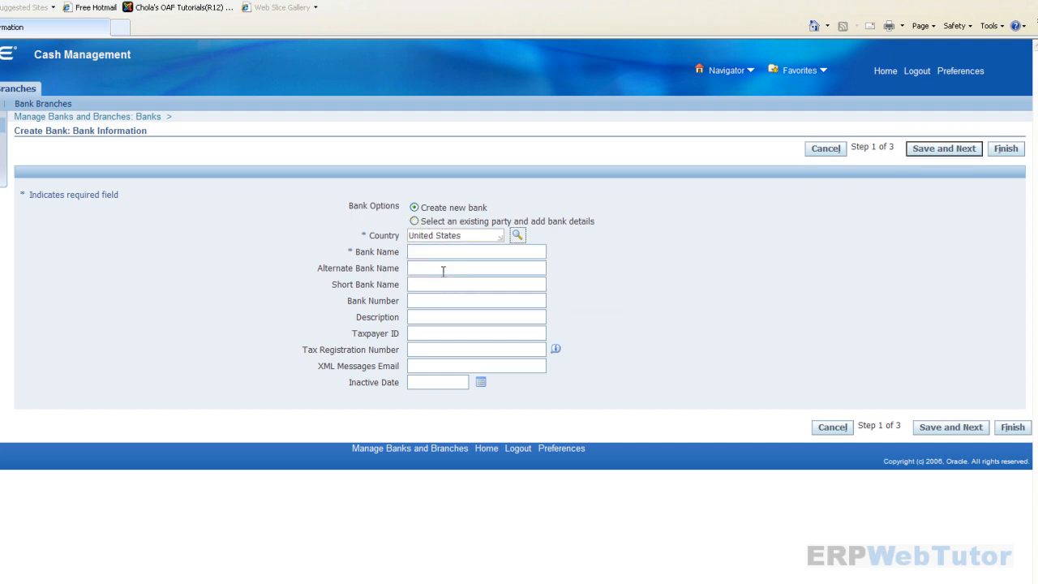
- Enter 'Dollar Chex Bank' as both the bank name and alternate bank name
click(440, 250)
text(Dolar)
key(BackSpace)
key(BackSpace)
text(lar Chex Bank)
drag(478, 251, 362, 236)
key(ctrl+c)
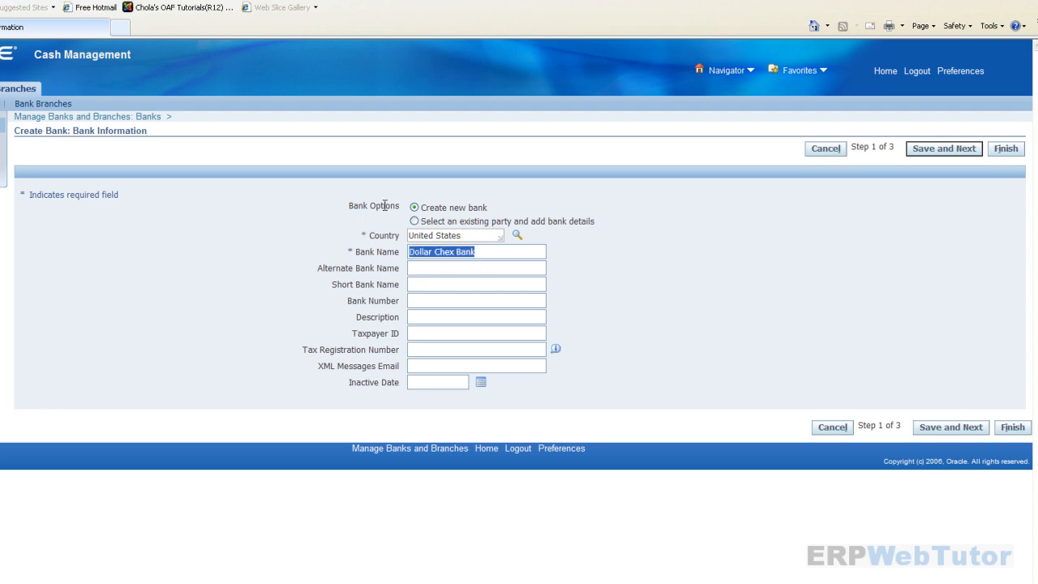
click(427, 266)
key(ctrl+v)
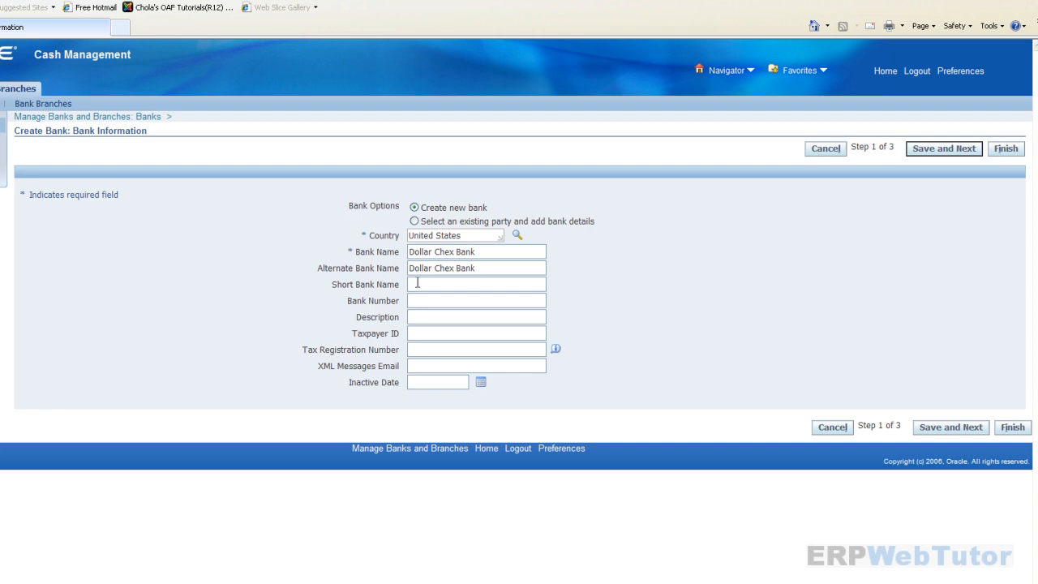
- Enter short name DCB, bank number 987 and description 'This is demonstration'
click(418, 283)
text(DCB957)
click(446, 314)
text(T)
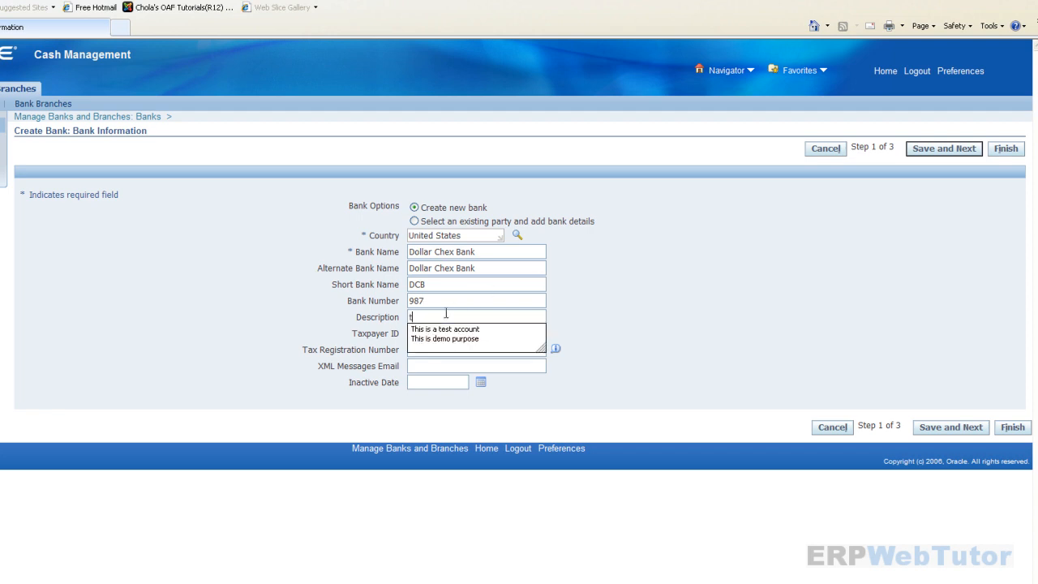
text(his is demonstra)
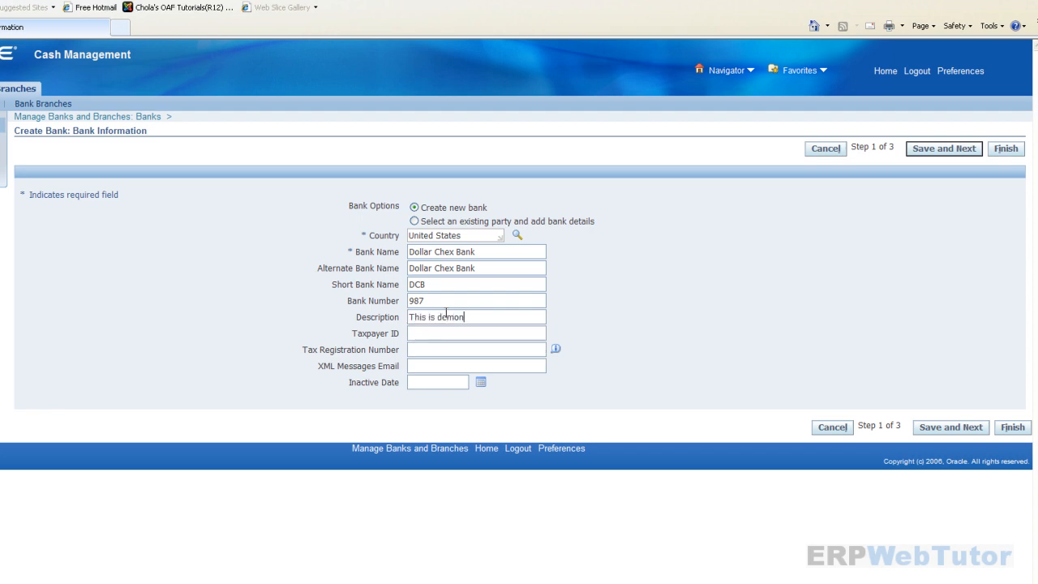
text(tion)
- Save the bank information and start a new bank address
click(931, 150)
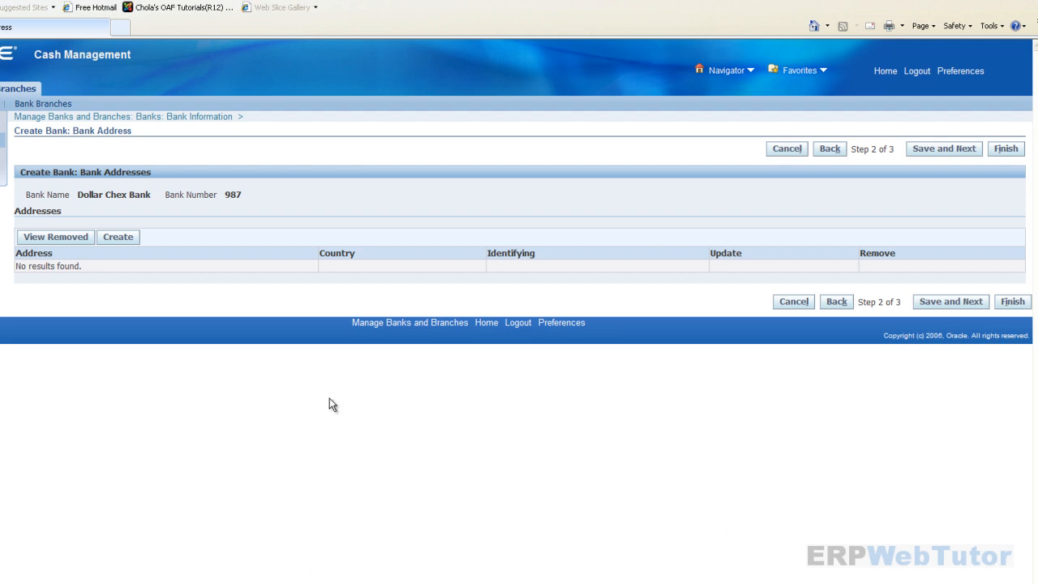
click(118, 240)
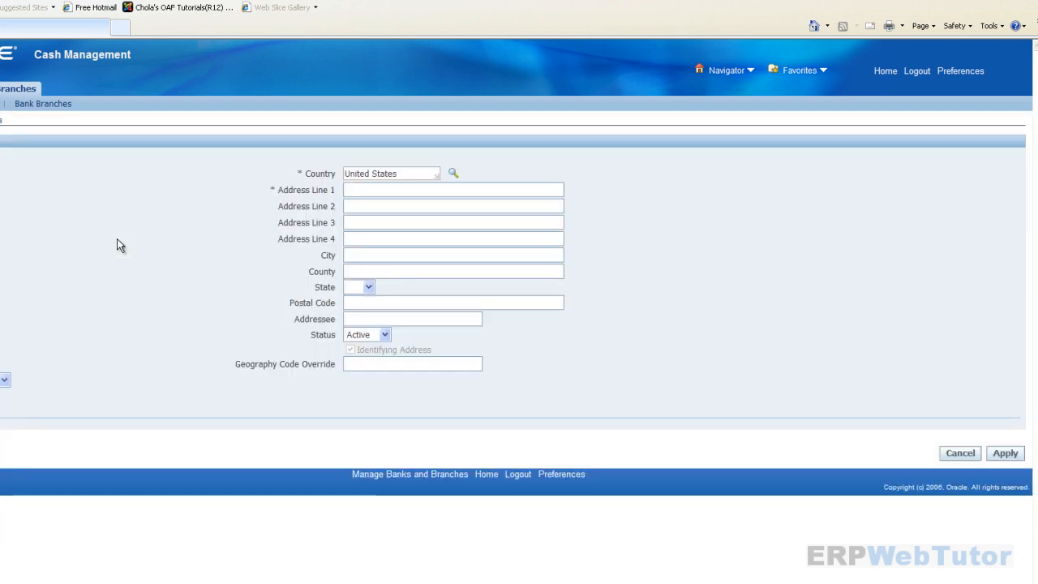
- Enter the bank's street address and suite in the two address lines
click(473, 196)
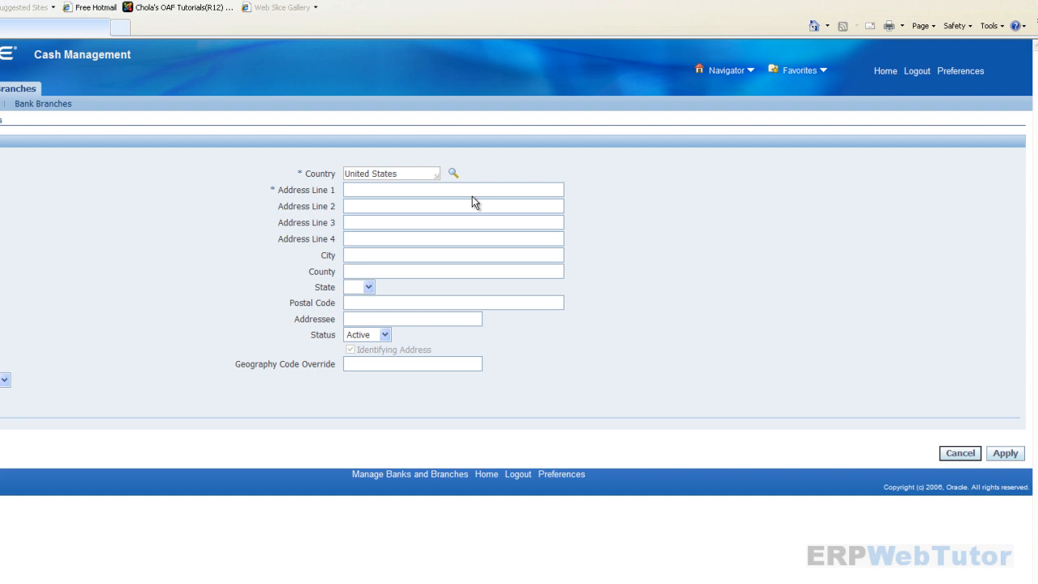
click(463, 208)
text(Suite)
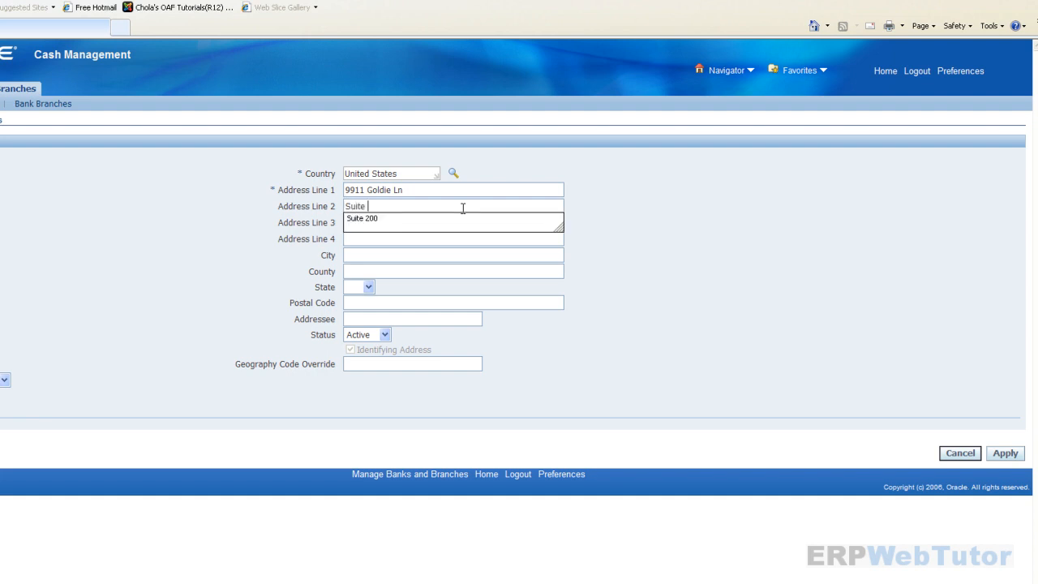
key(Down)
key(Return)
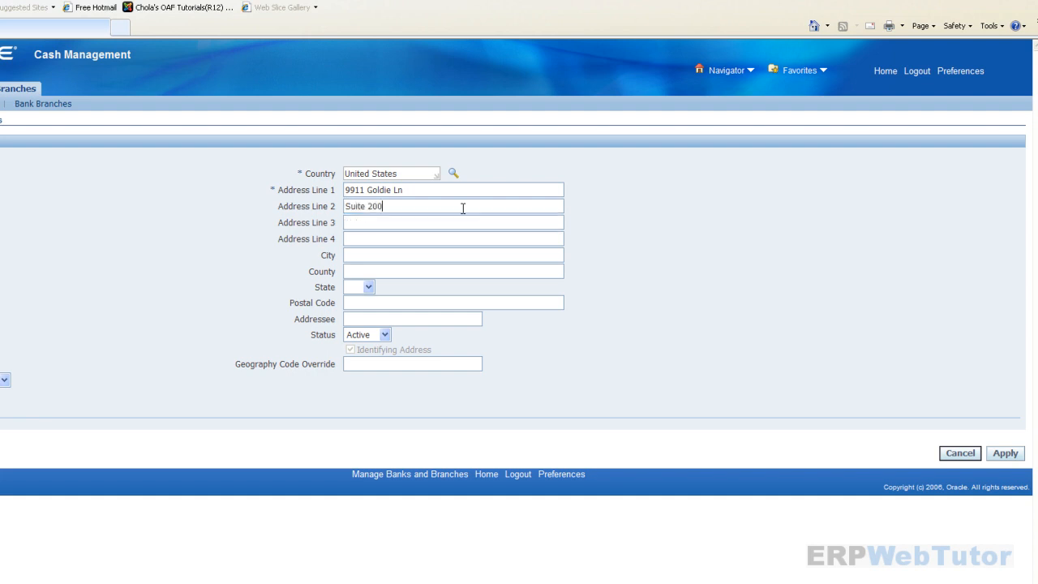
- Fill in the address's city, county, state and postal code
click(377, 257)
text(Los )
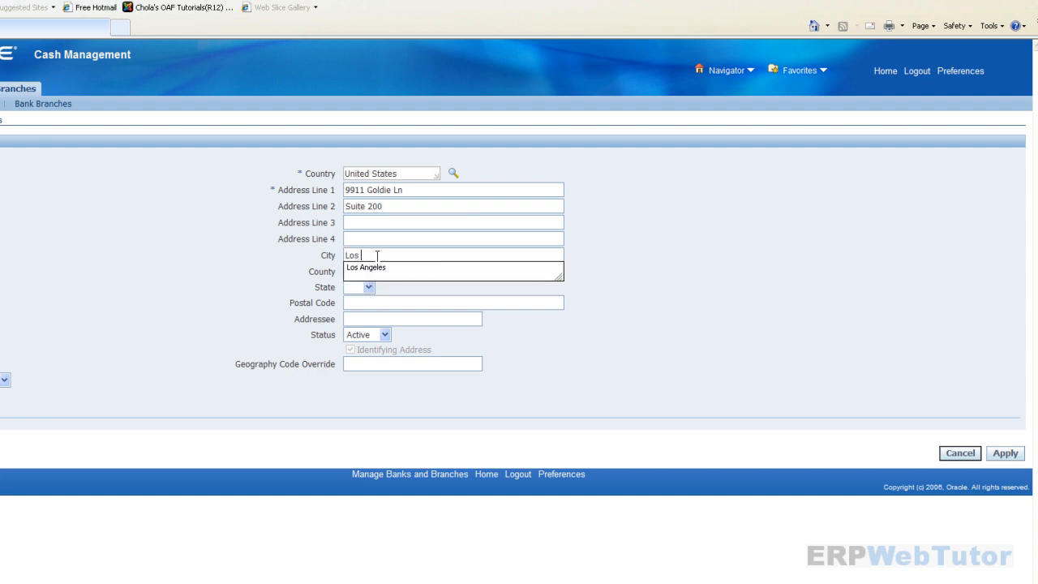
text(Angeles)
key(Tab)
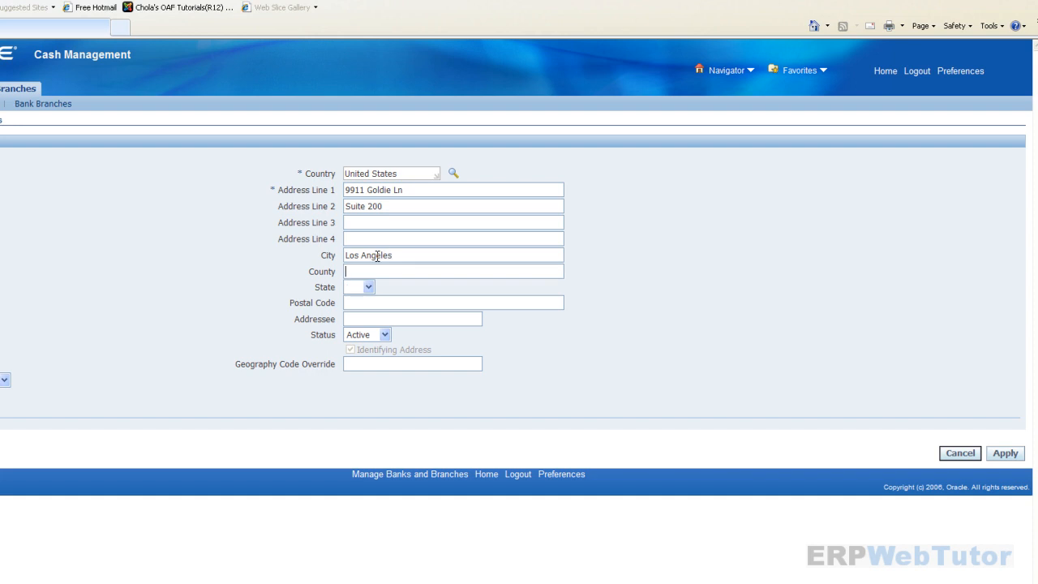
text(L)
key(Down)
key(Return)
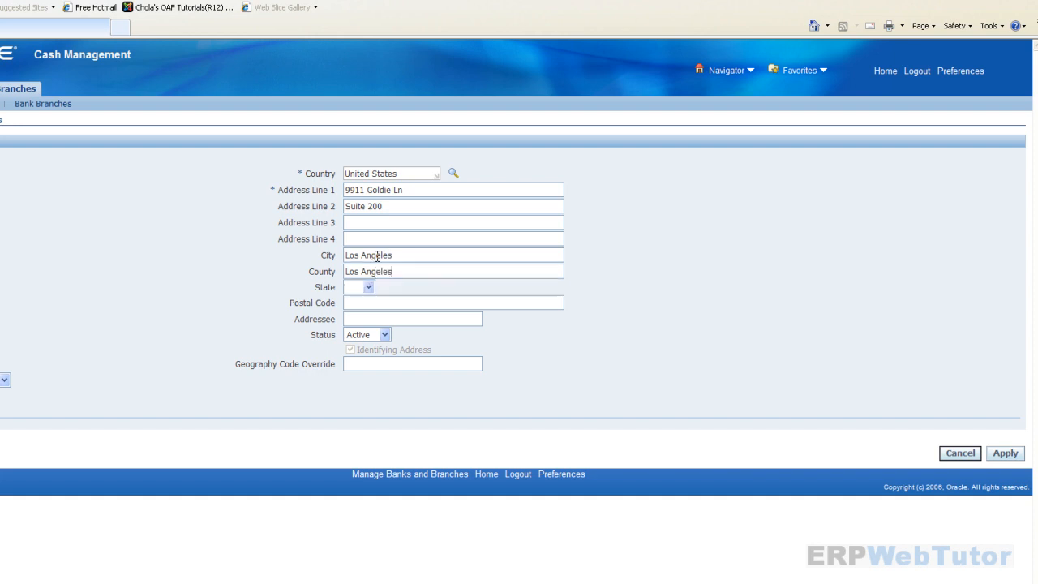
key(Tab)
key(Tab)
text(900)
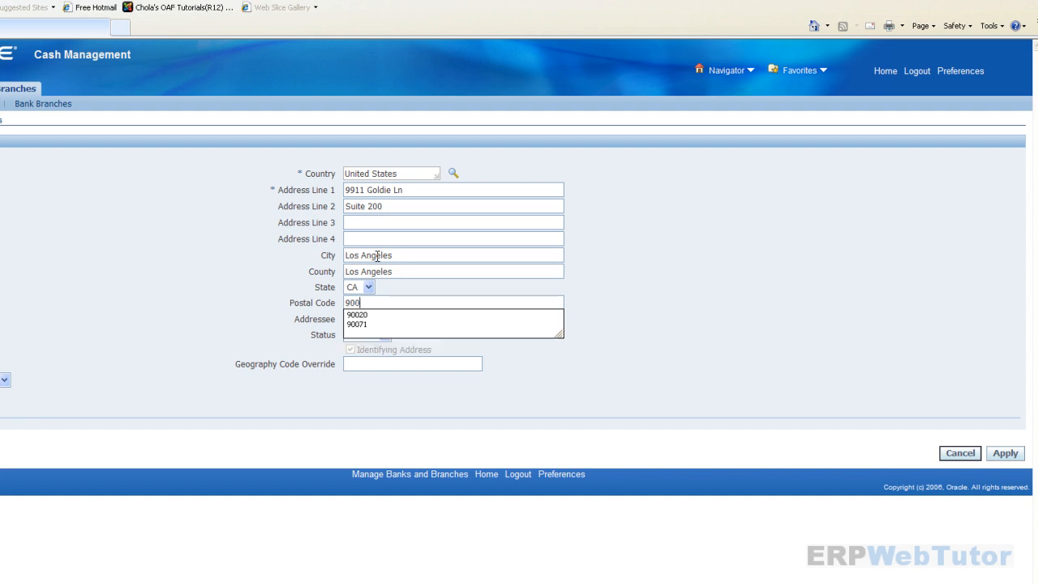
key(Return)
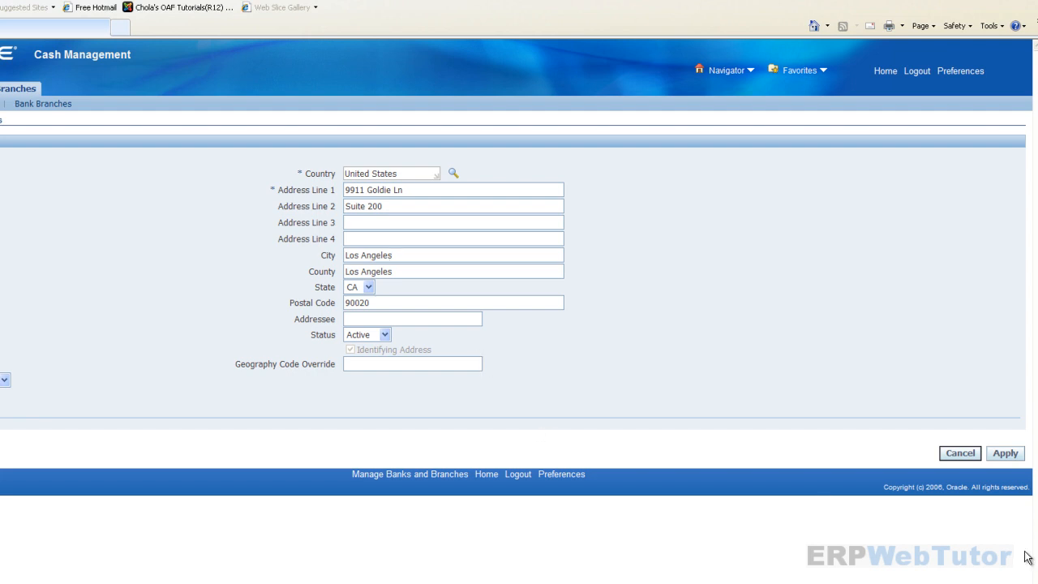
- Apply the new address and continue to the Bank Contact step
click(1011, 456)
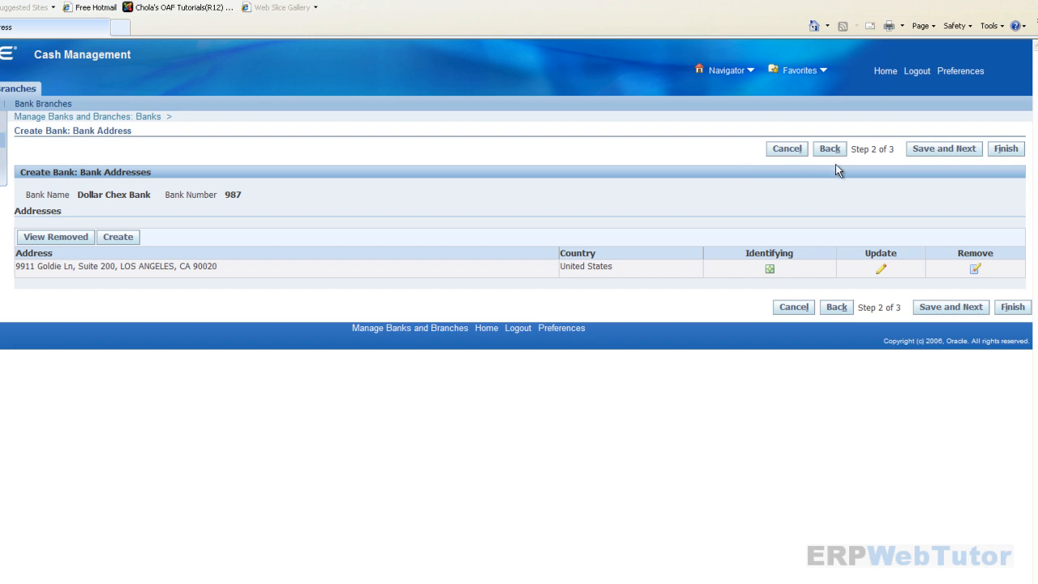
click(950, 151)
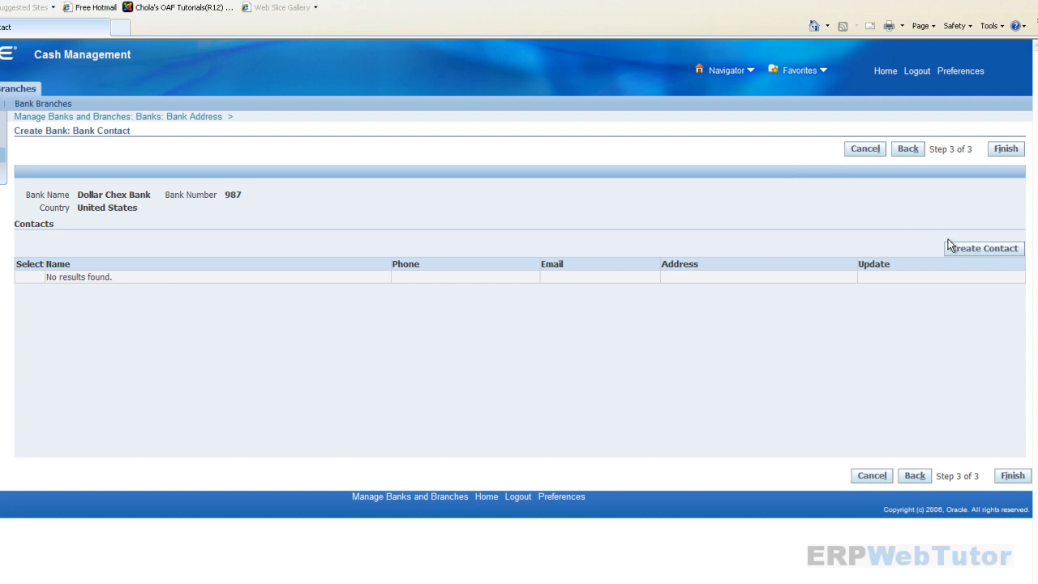
- Create a new contact for Dollar Chex Bank
click(984, 249)
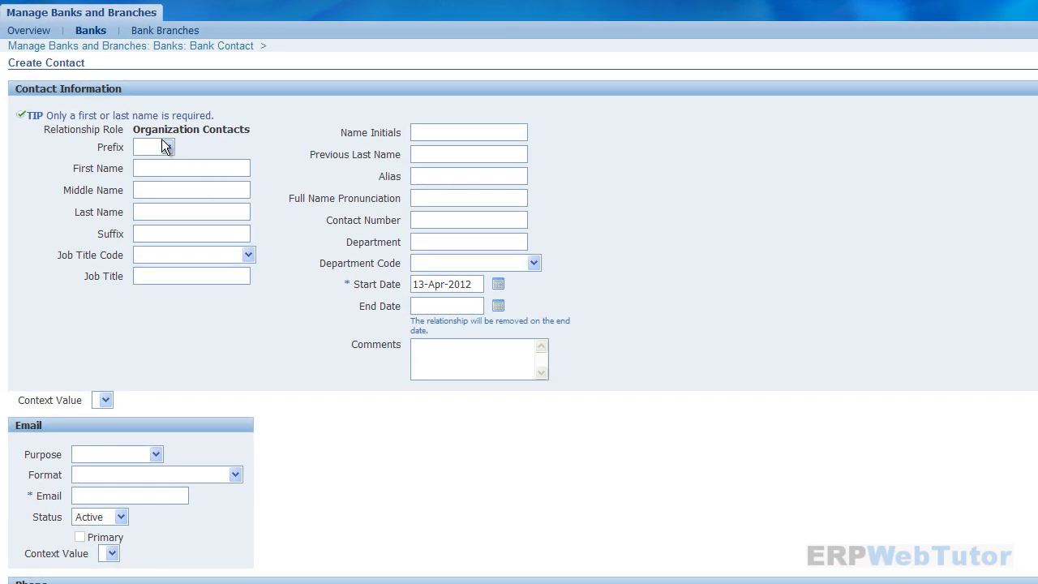
- Enter the contact with prefix Mr., their first and last name, and job title Officer
click(166, 149)
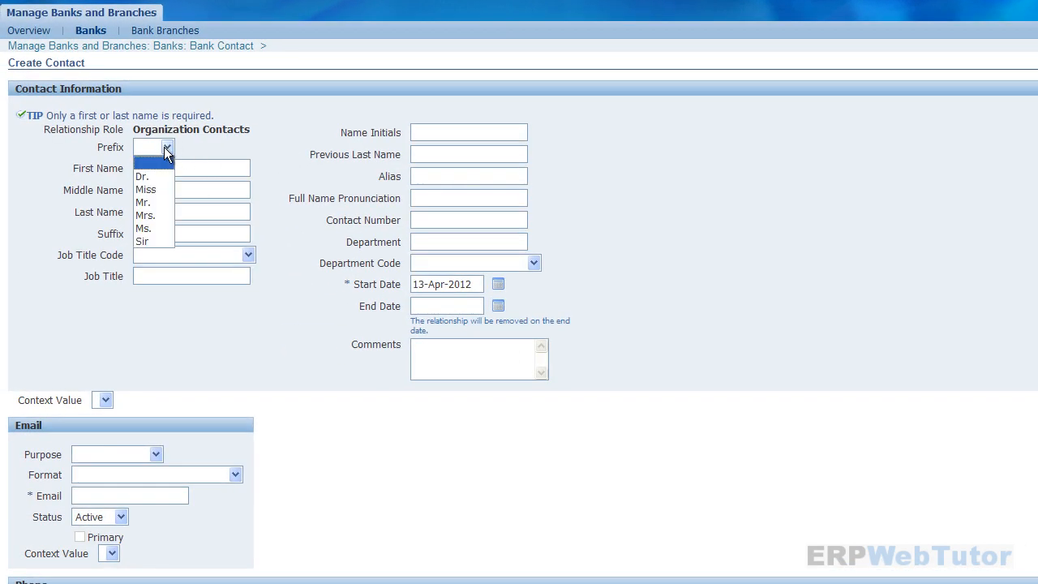
click(157, 202)
click(164, 166)
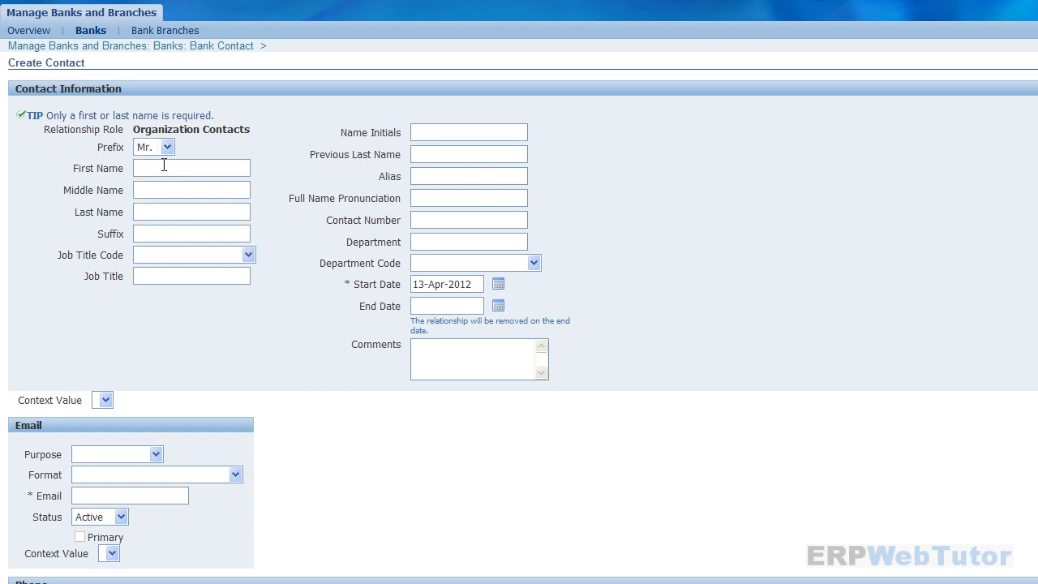
click(235, 256)
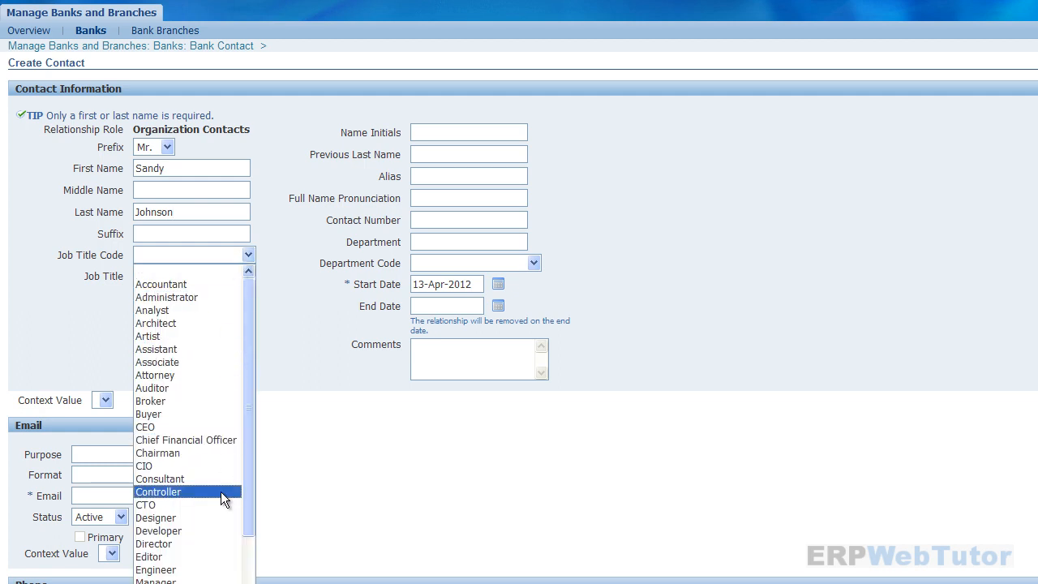
click(177, 583)
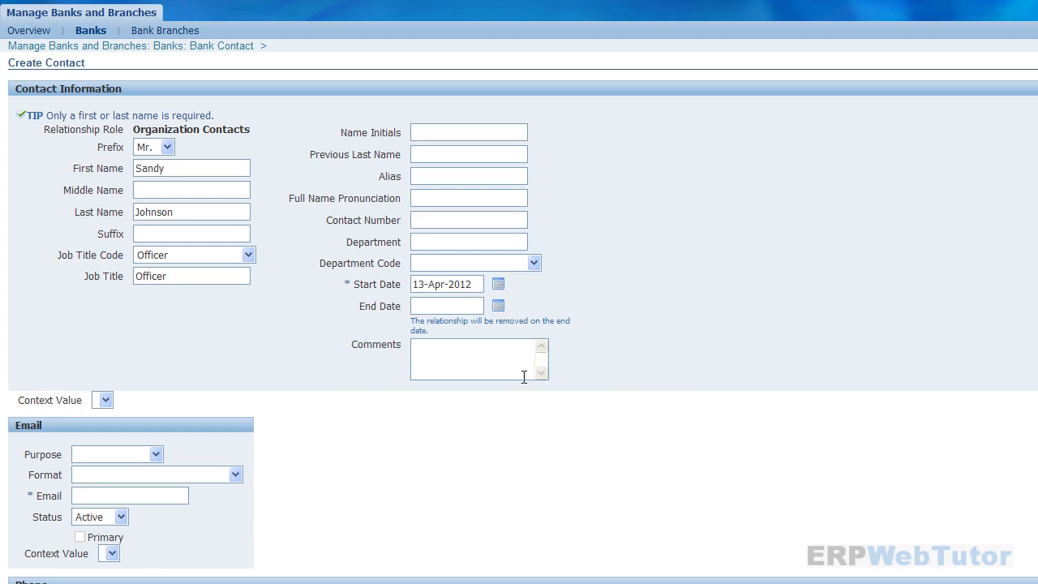
- Add the contact's Business e-mail address in HTML mail format and apply the contact
scroll(524, 382, down, 2)
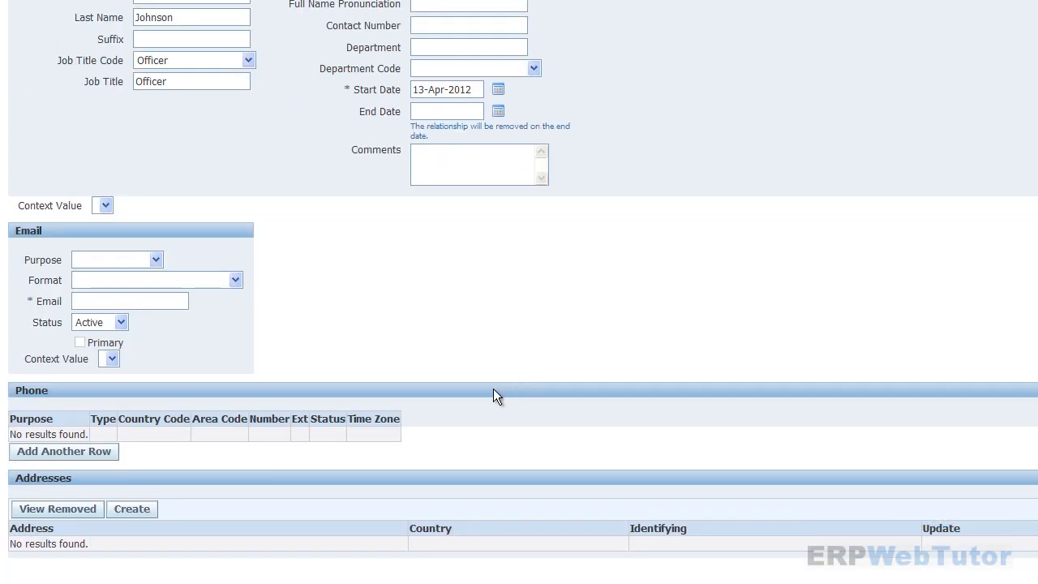
click(154, 260)
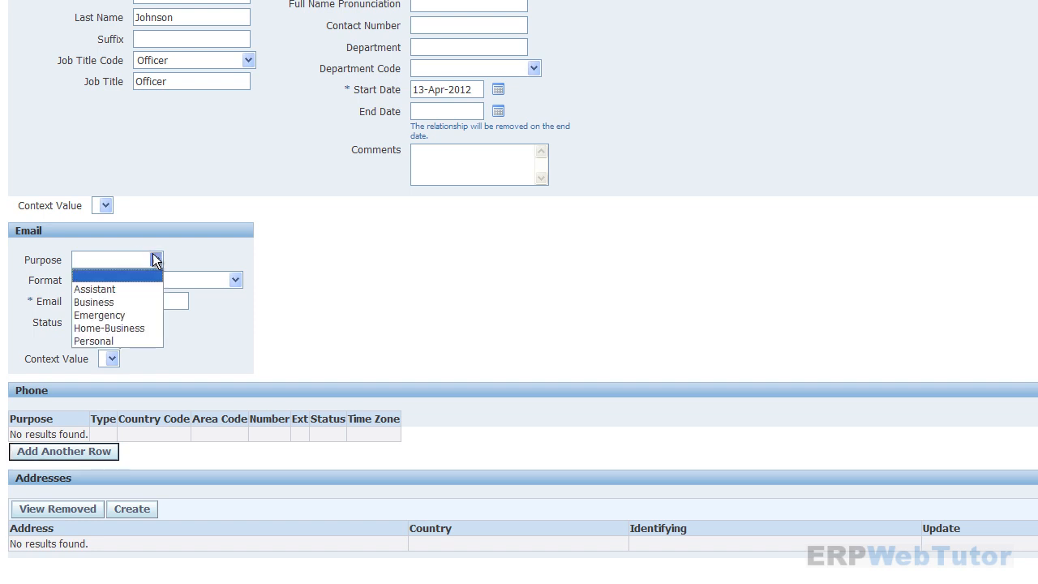
click(119, 300)
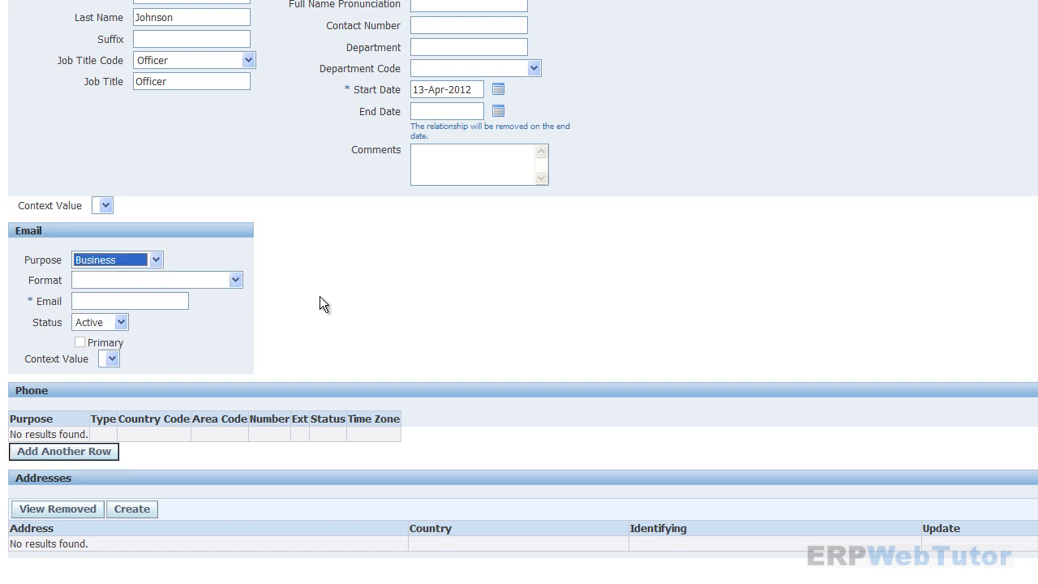
click(234, 279)
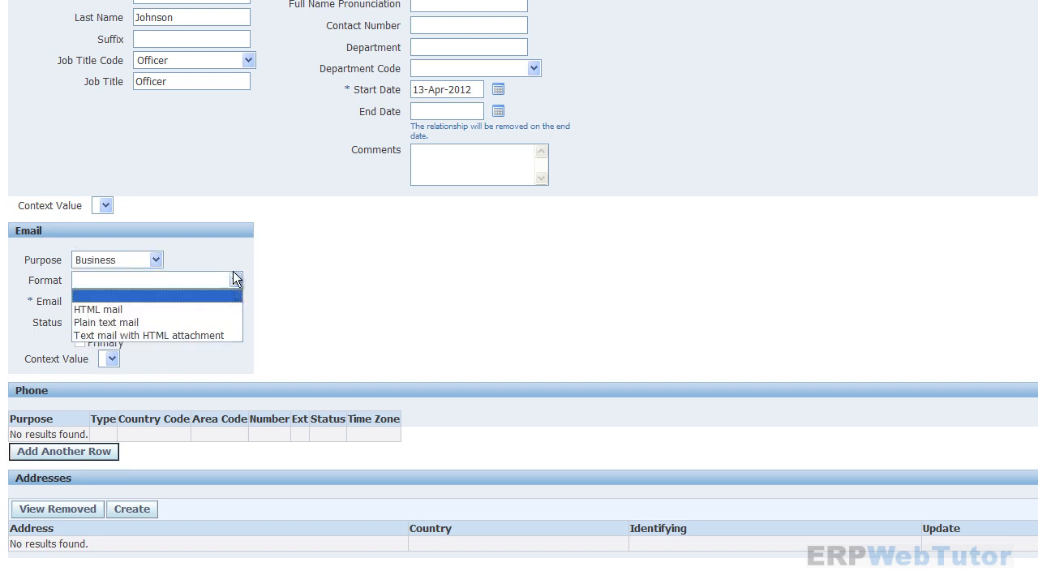
click(132, 310)
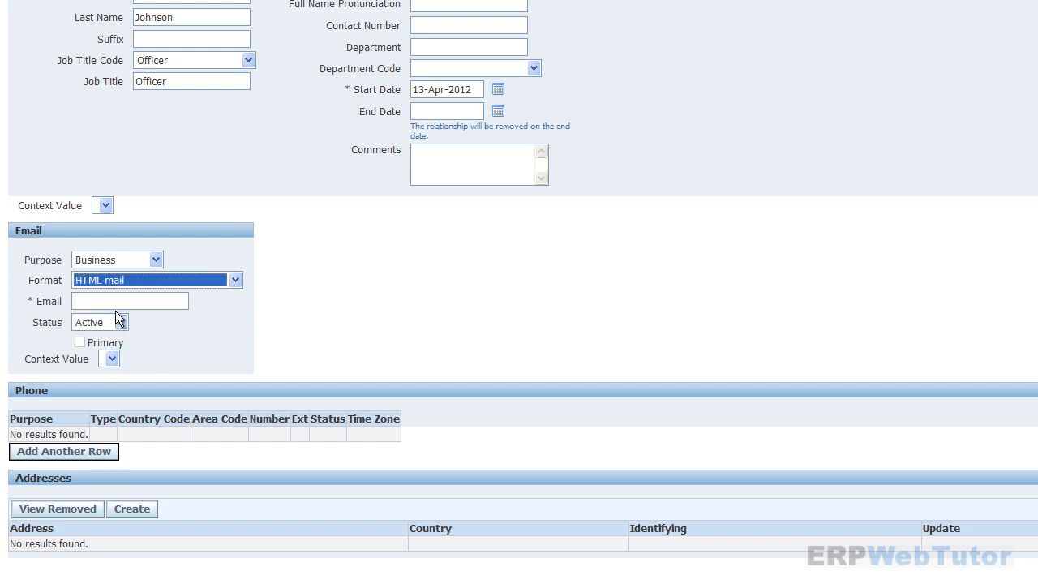
click(116, 299)
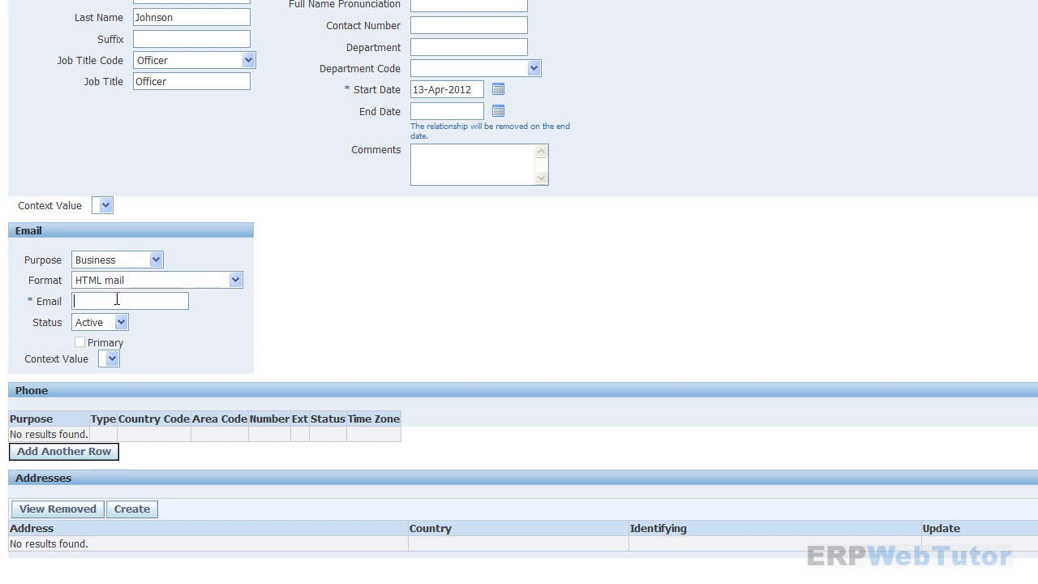
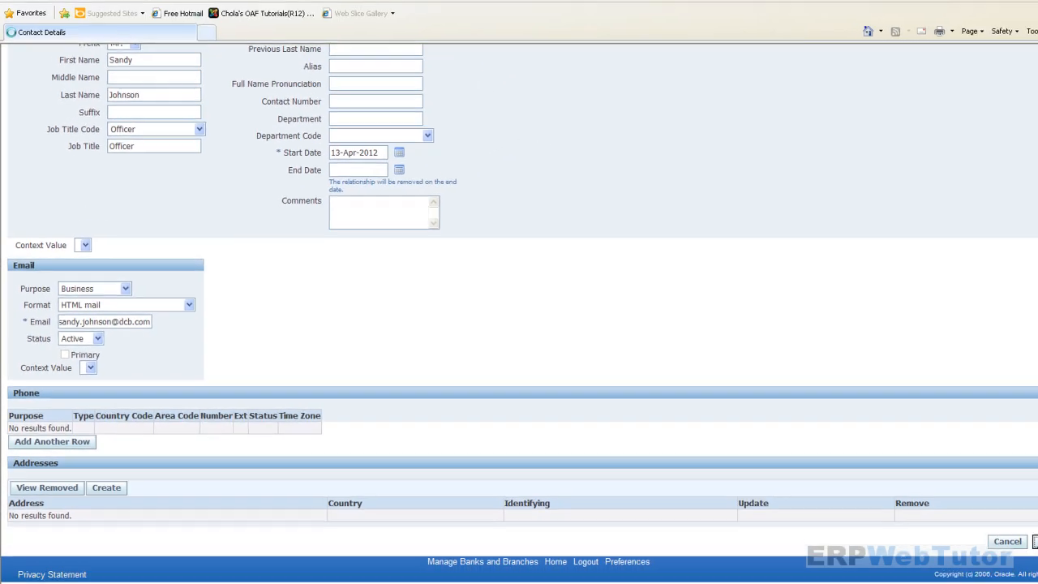
click(1033, 542)
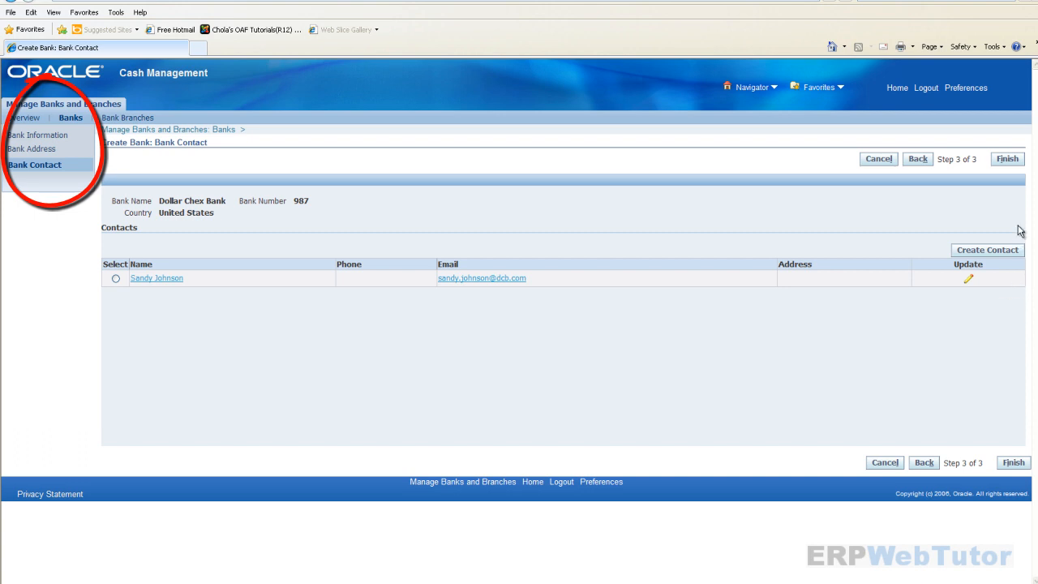
- Finish creating Dollar Chex Bank
click(1008, 159)
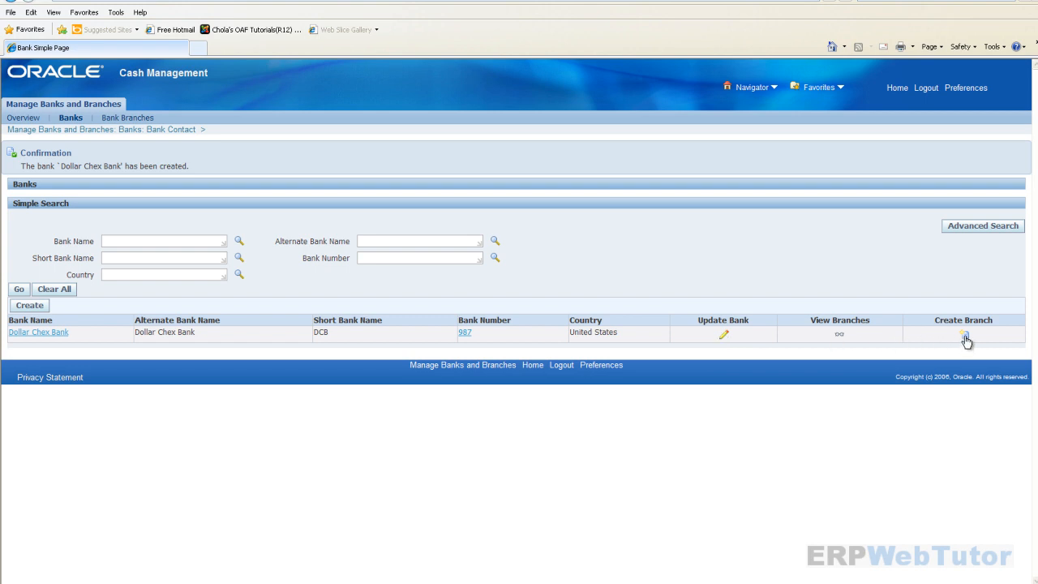
- Start creating a new bank branch with country United States
click(148, 120)
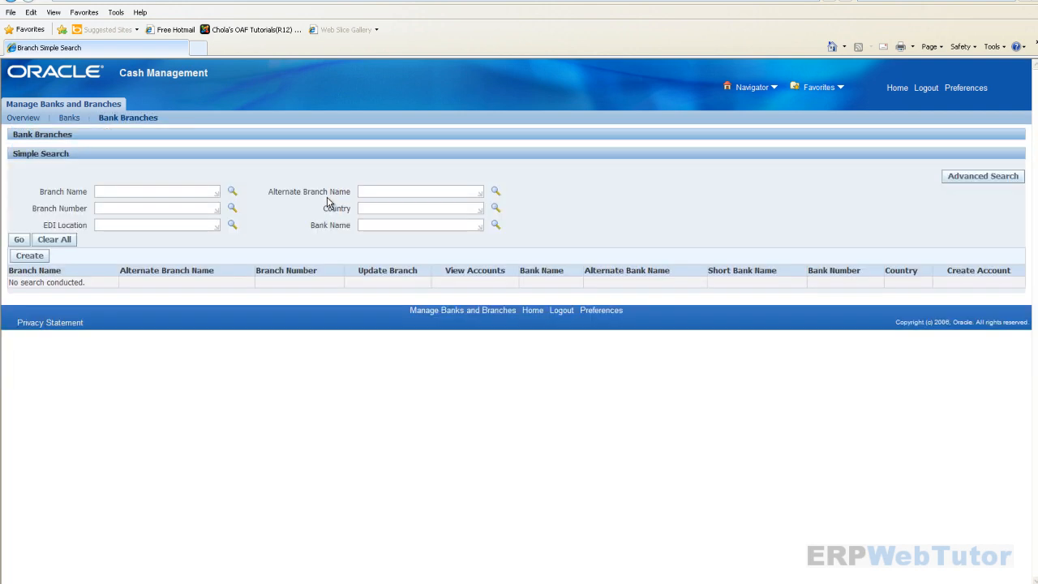
click(43, 256)
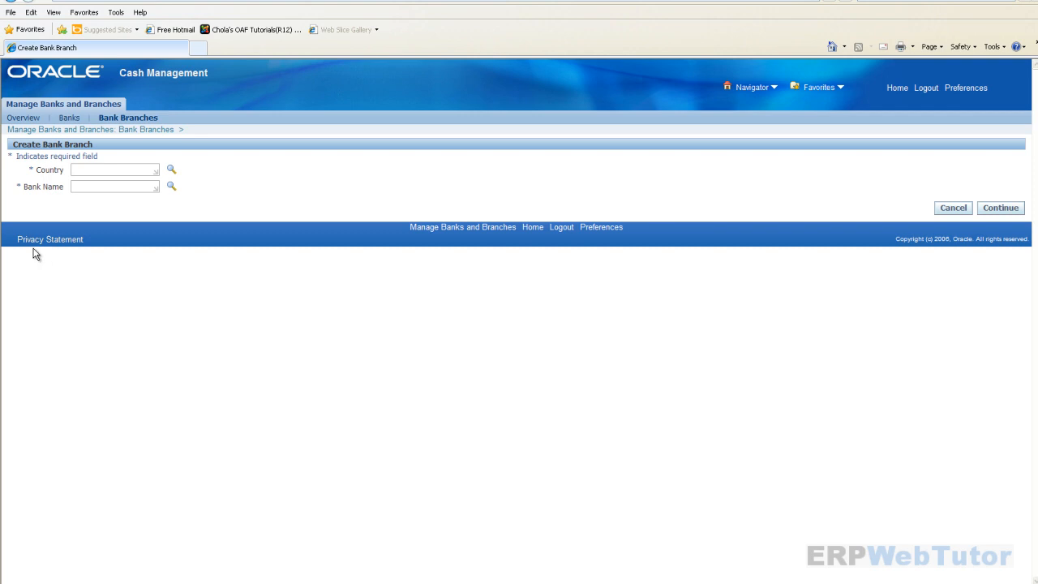
click(103, 169)
text(united sta)
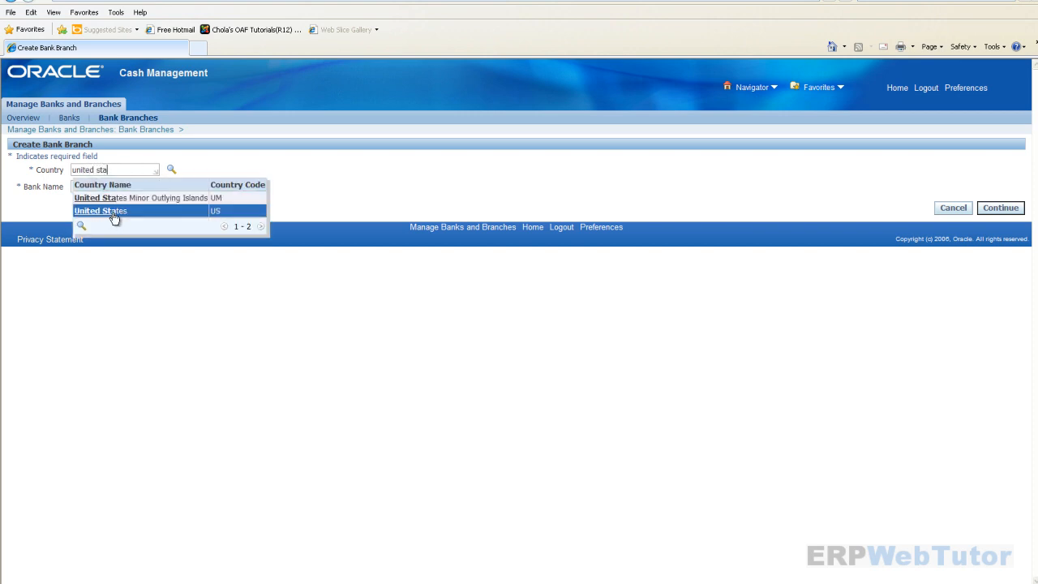
click(113, 212)
- Select Dollar Chex Bank as the branch's bank and continue to the branch form
click(117, 186)
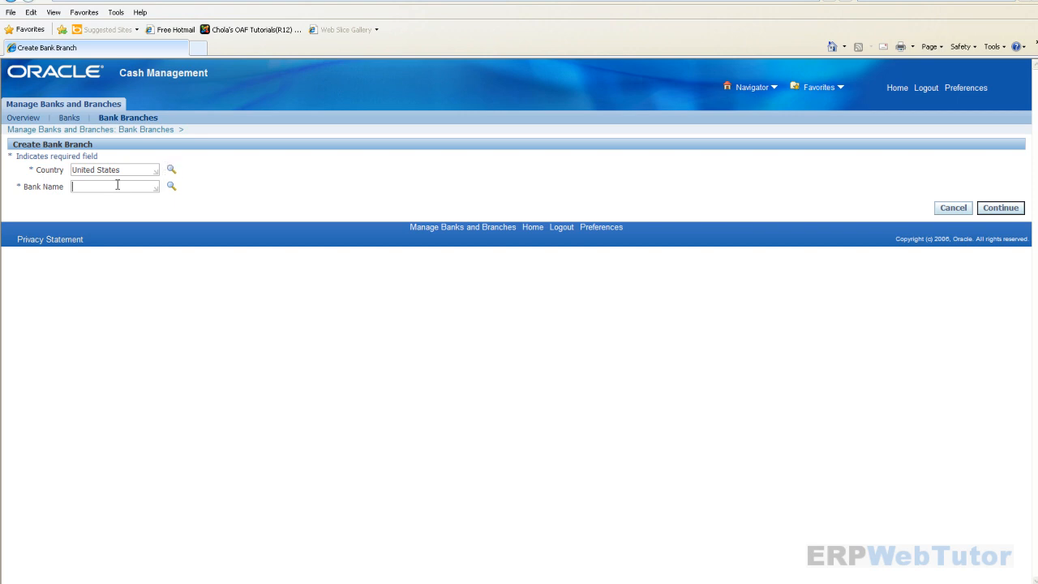
text(dola)
key(BackSpace)
key(BackSpace)
text(llar chec)
click(93, 214)
click(1001, 208)
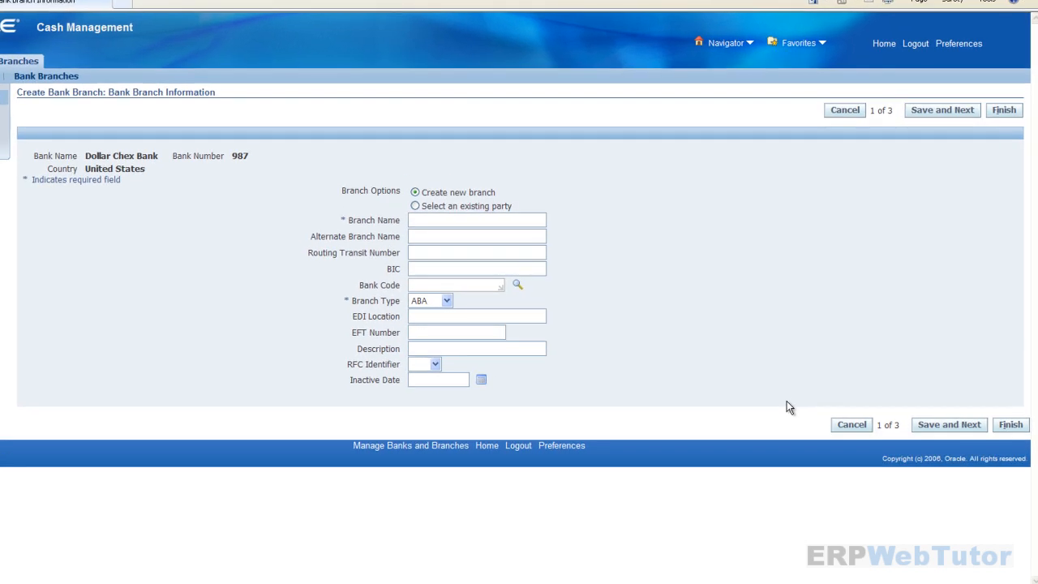
- Name the branch 'Dollar Chex - Branch 1' and use the same alternate branch name
click(519, 222)
text(Dolla)
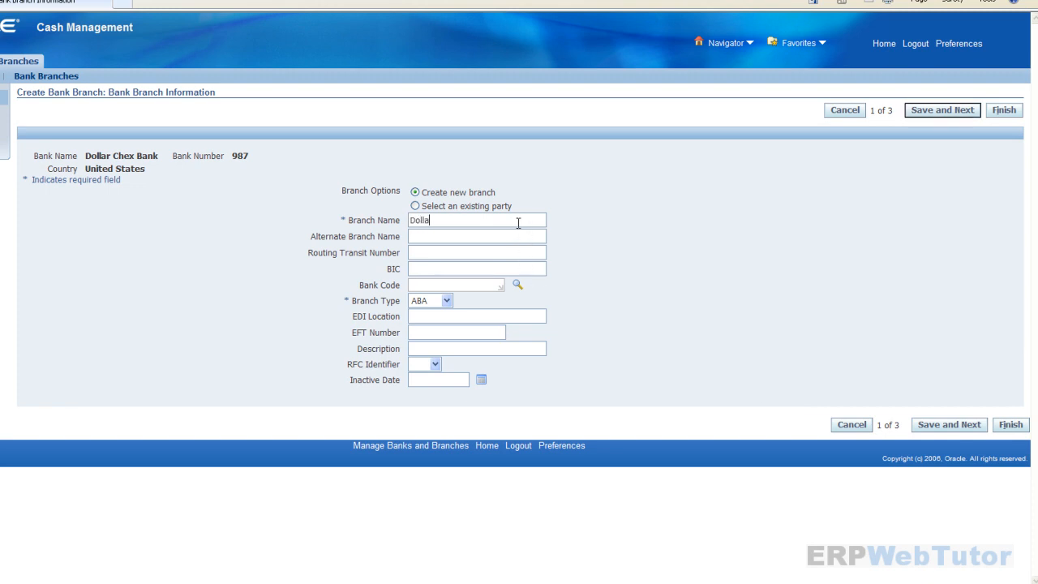
text(r Chex - Branch 1)
drag(516, 219, 243, 202)
key(ctrl+c)
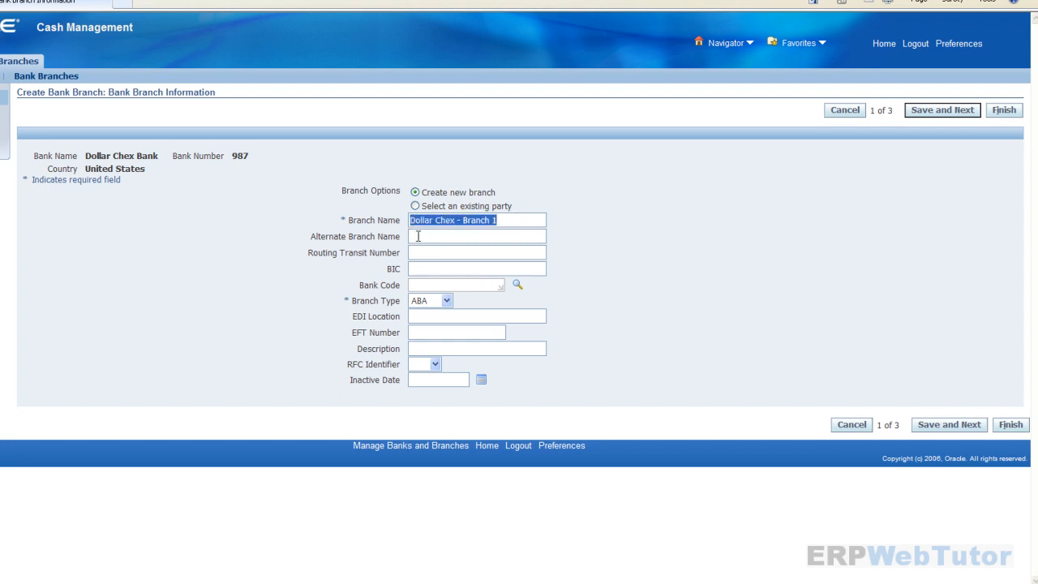
click(418, 236)
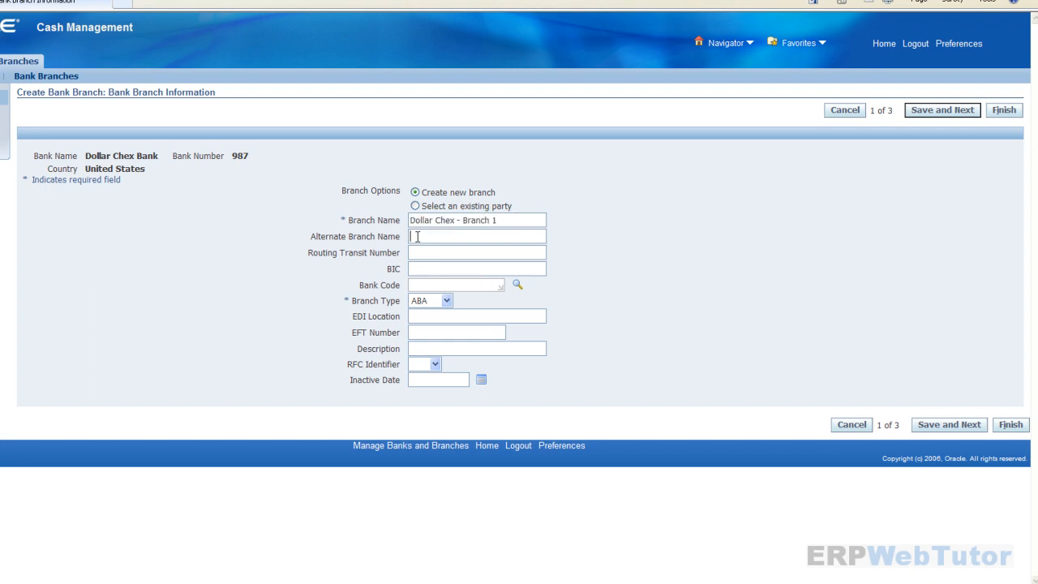
key(ctrl+v)
- Enter the routing transit number 020000006 and check its digits
click(429, 254)
text(0)
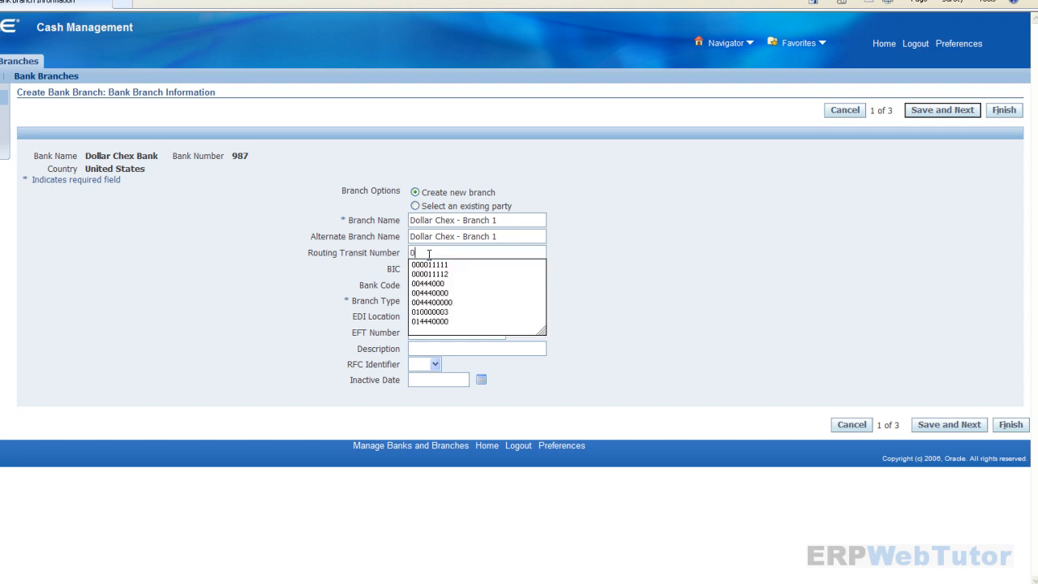
text(200)
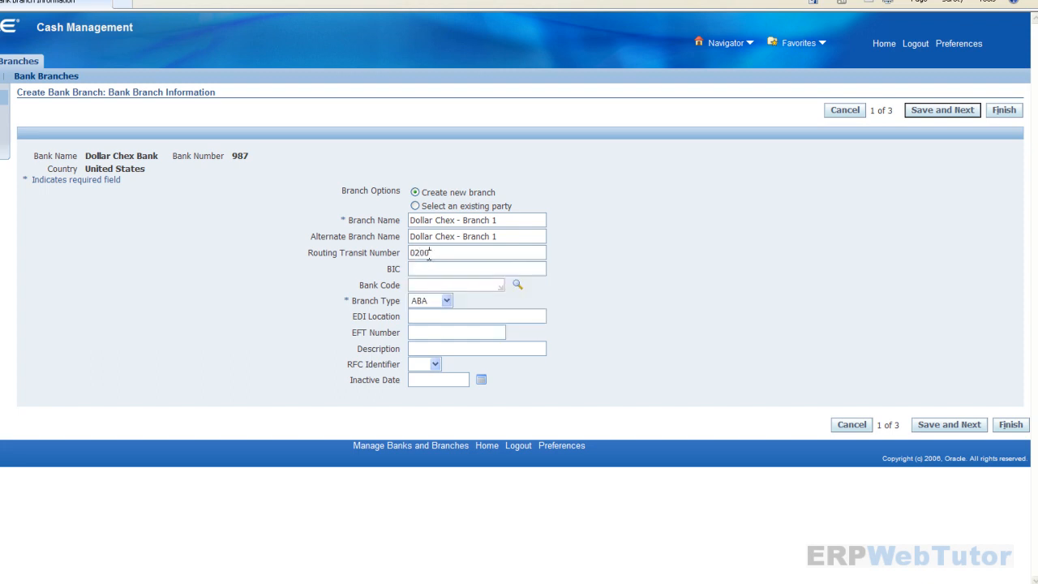
text(00066)
click(411, 253)
key(Right)
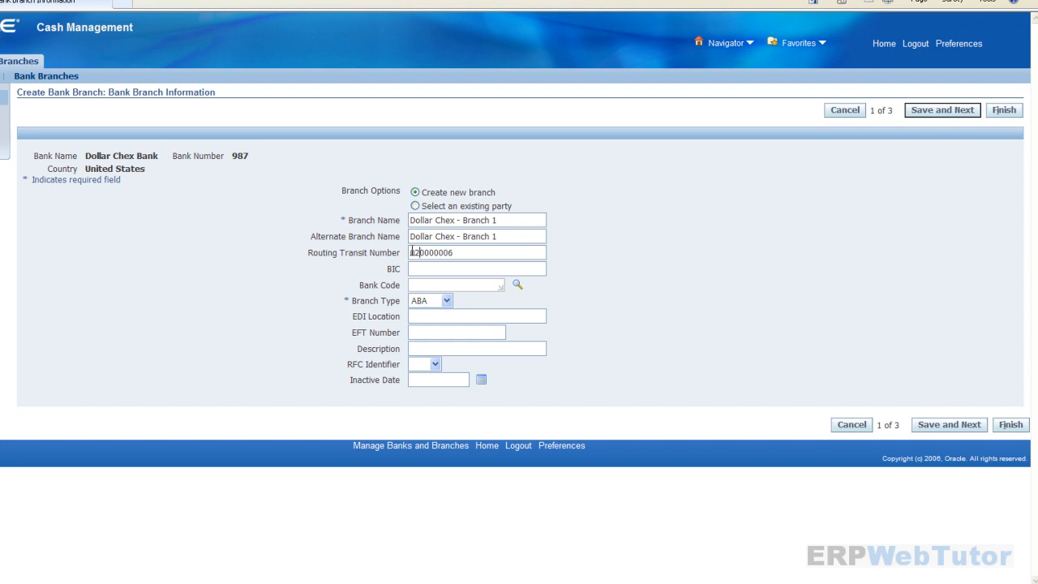
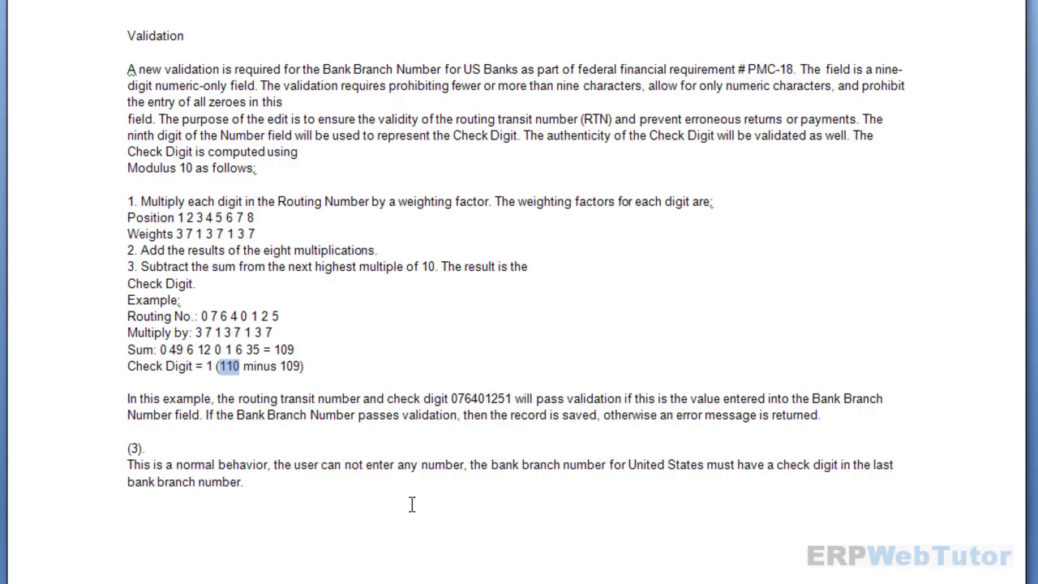
- Explain the routing number 020000006's digit weights and its final check digit 6
double_click(190, 217)
double_click(189, 234)
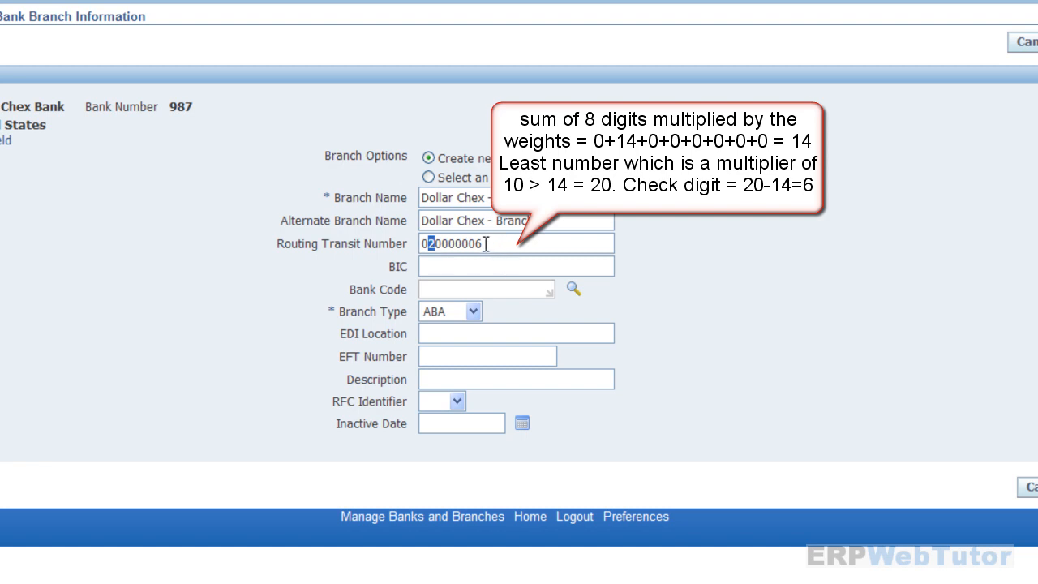
double_click(479, 243)
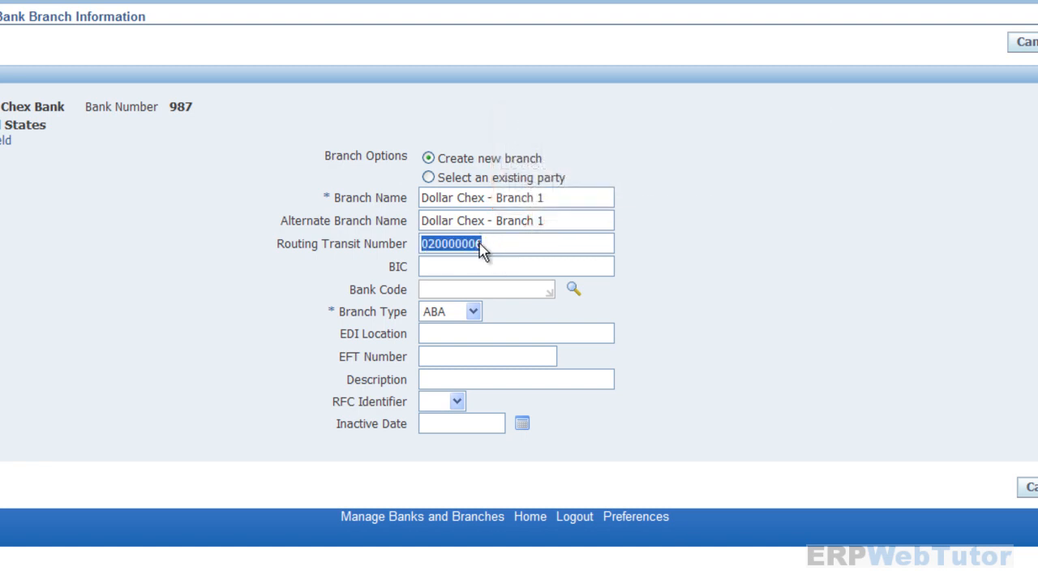
click(479, 244)
drag(477, 244, 485, 244)
double_click(483, 243)
click(477, 243)
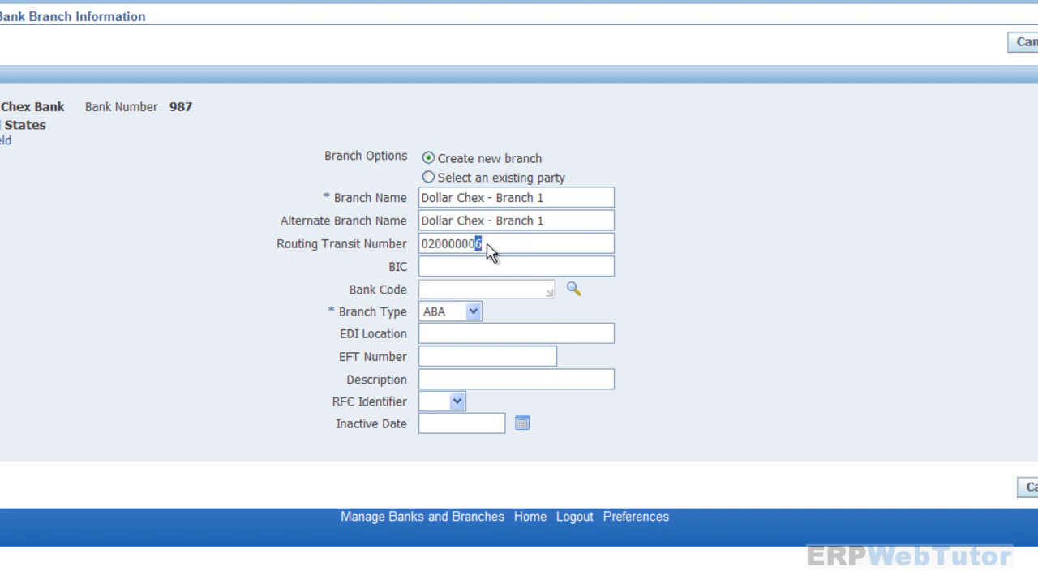
click(483, 243)
double_click(483, 243)
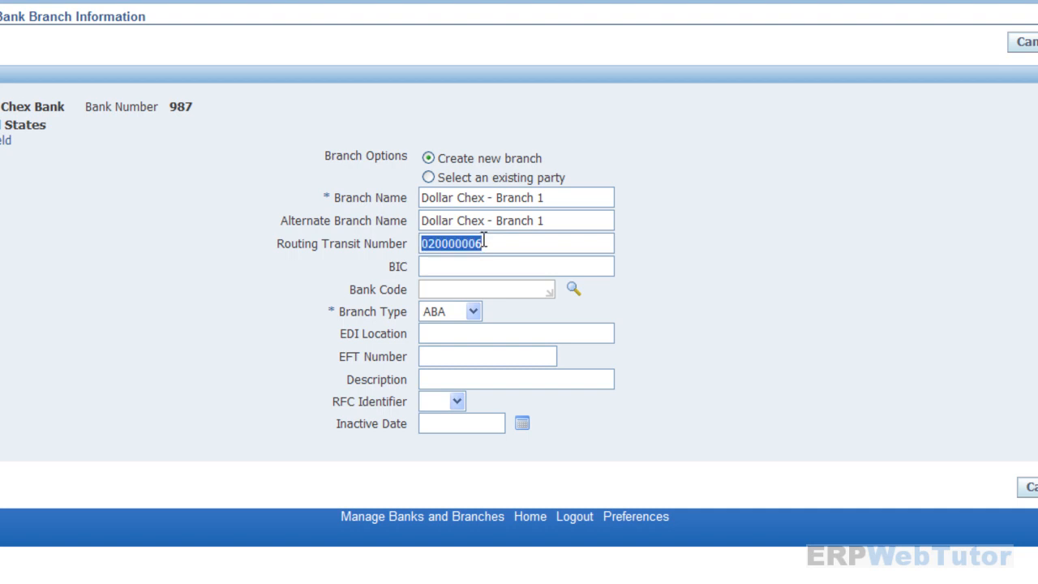
click(477, 237)
drag(477, 240, 484, 244)
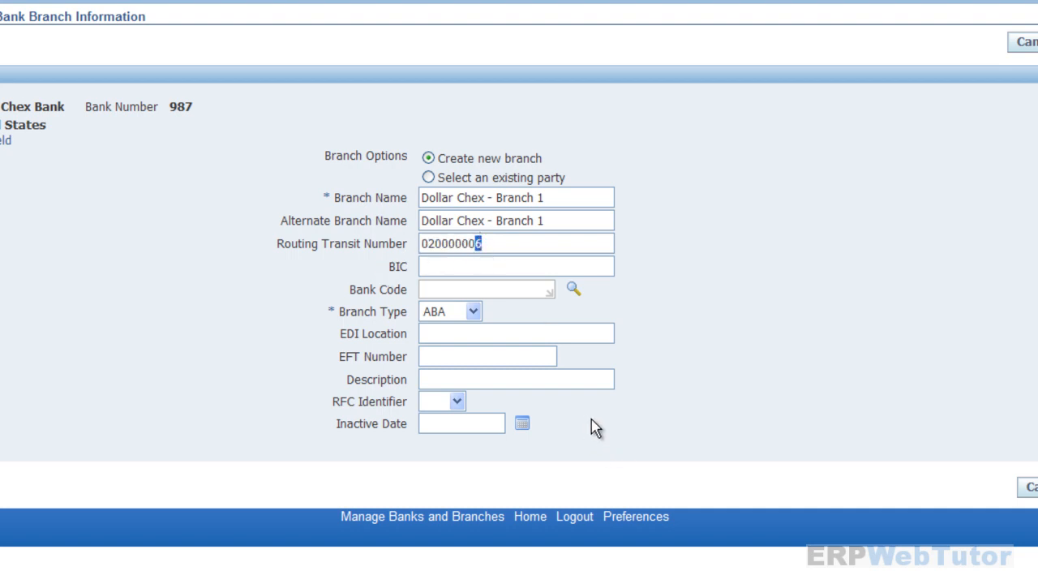
- Enter BIC 0090912 and keep ABA as the branch type
click(537, 266)
text(0090912)
click(475, 313)
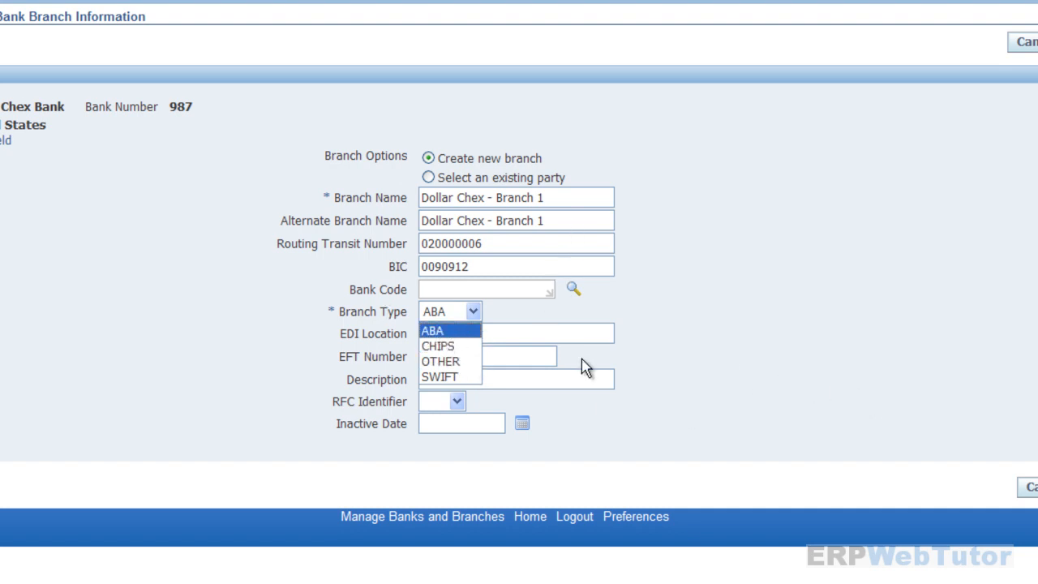
click(878, 379)
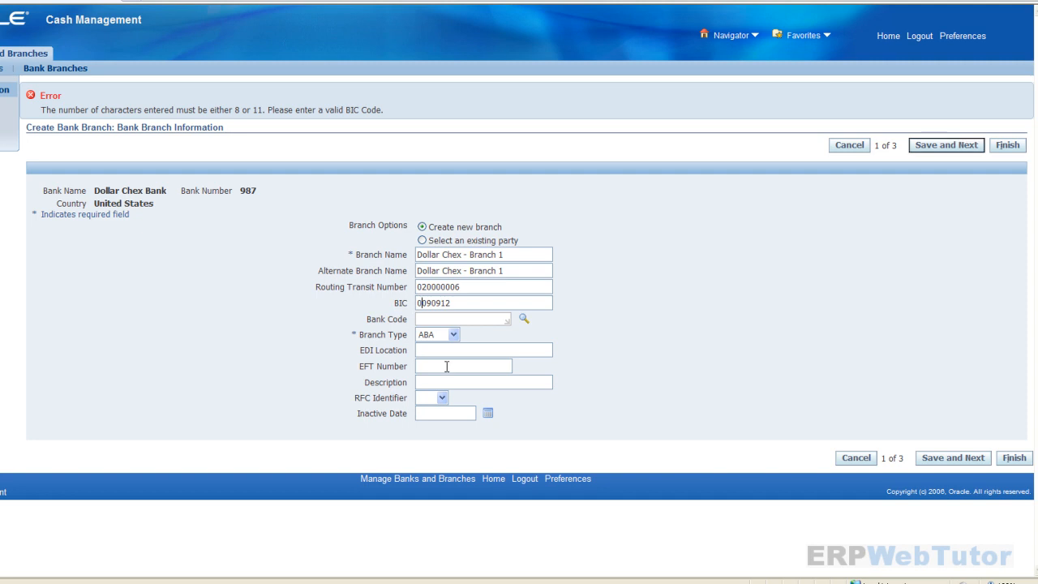
- Append a 9 to make the BIC 00909129 and save the branch details
key(Right)
key(Right)
click(452, 302)
text(9)
click(950, 145)
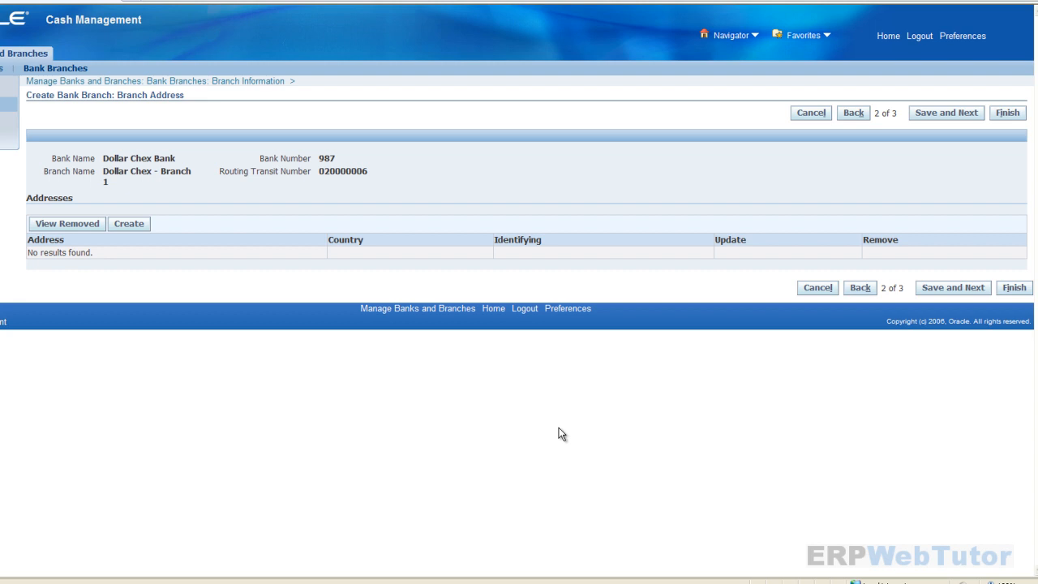
- Add a new branch address with street line, suite line, and Los Angeles as city and county
click(129, 229)
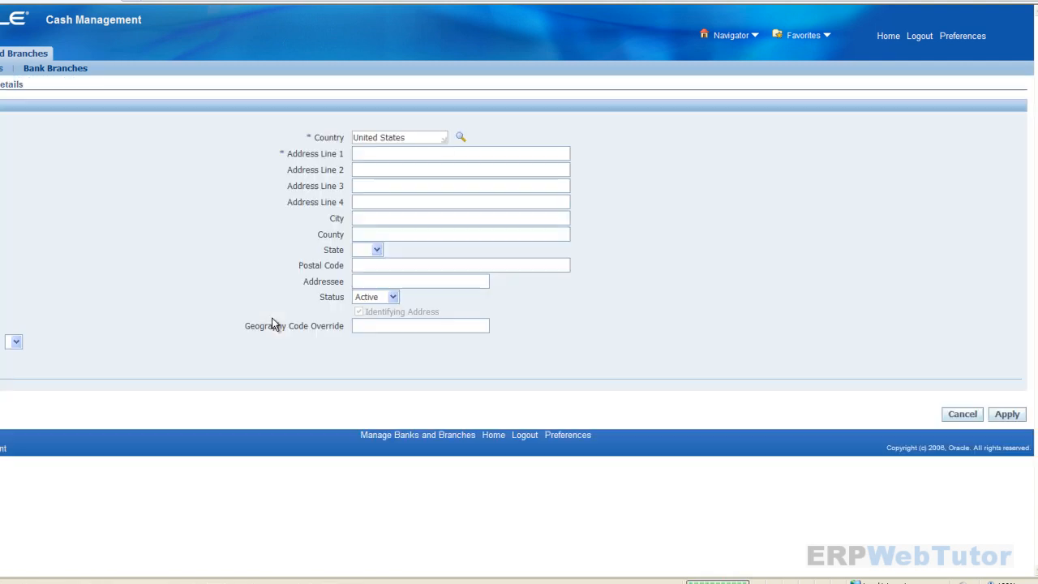
click(401, 151)
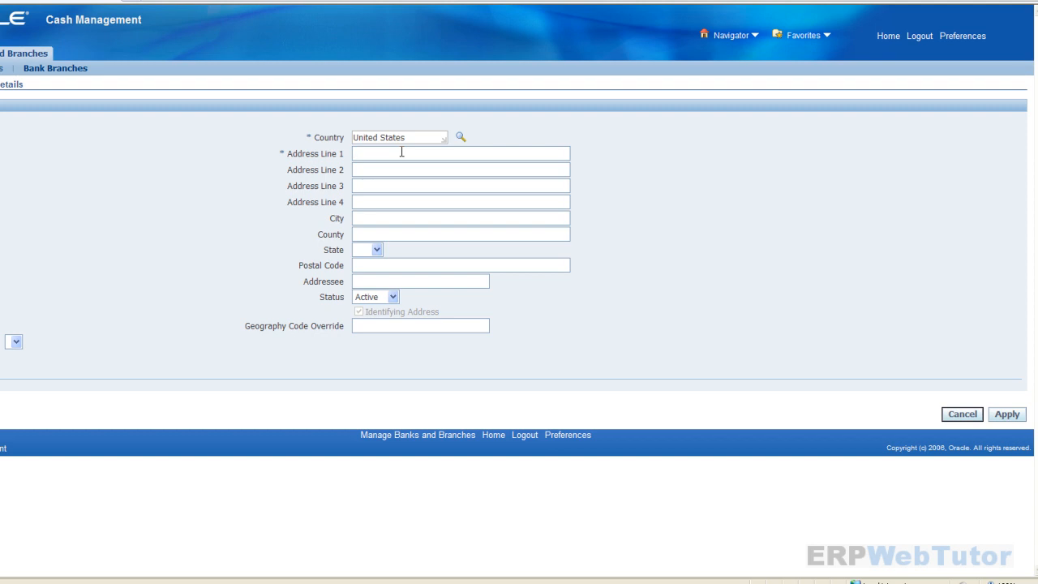
click(401, 152)
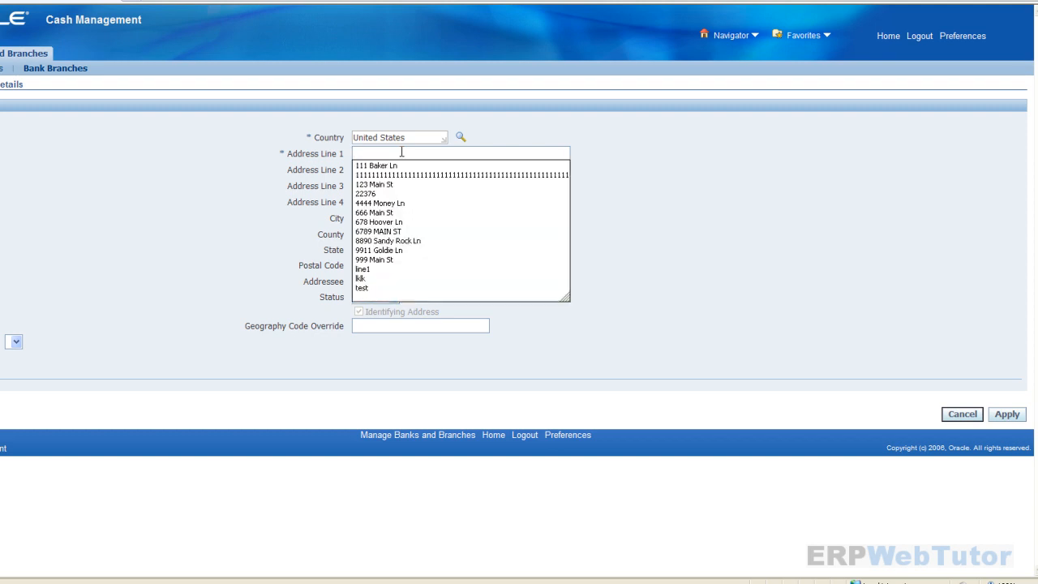
click(425, 250)
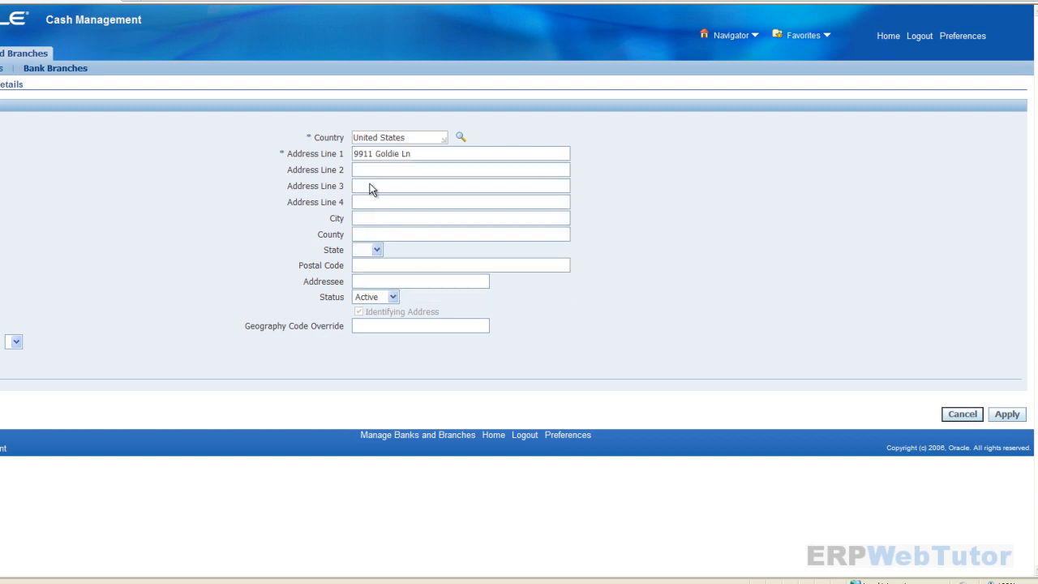
click(374, 169)
text(Suite)
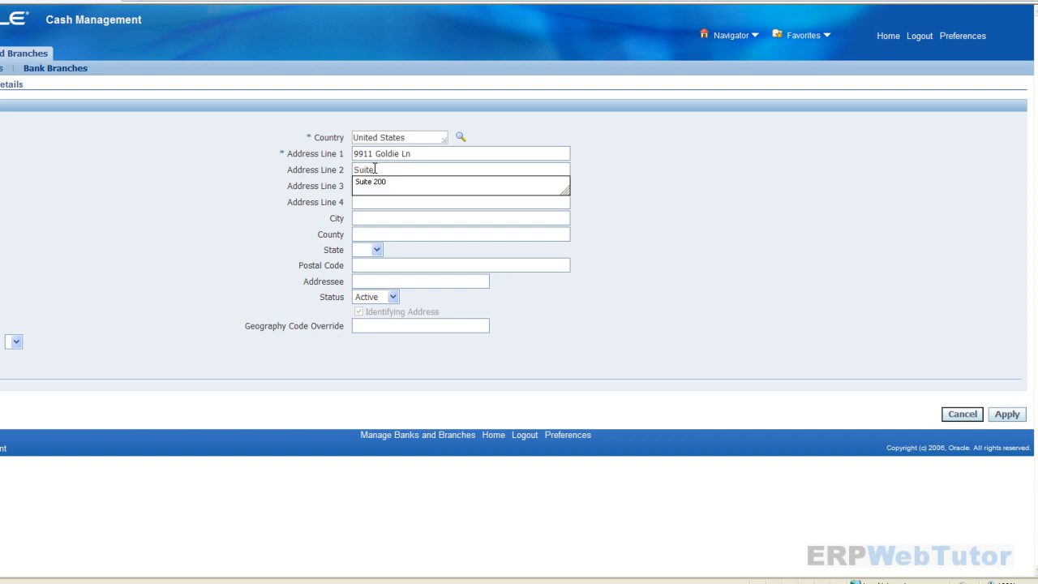
click(379, 182)
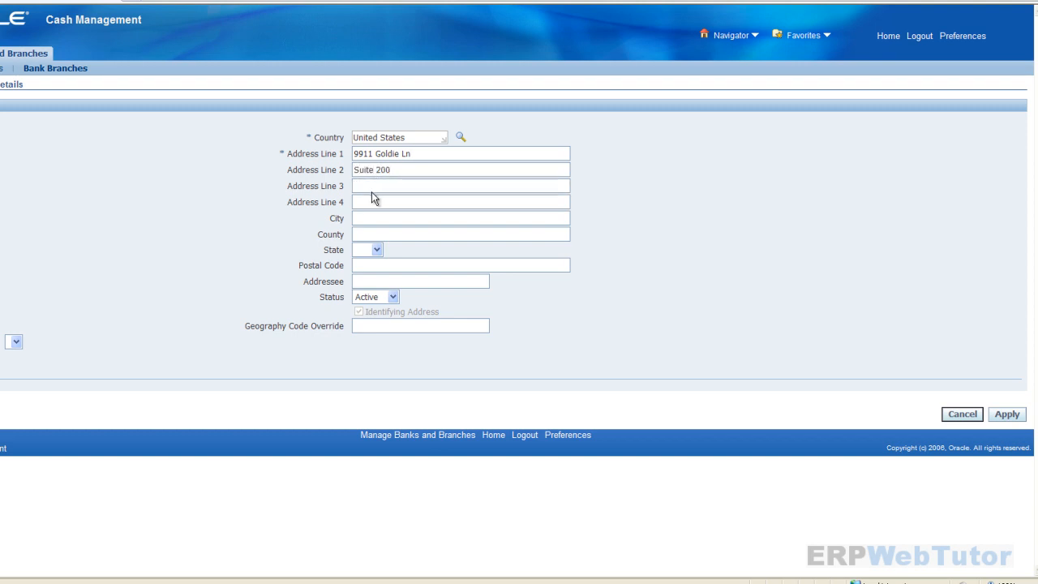
click(368, 217)
text(Los)
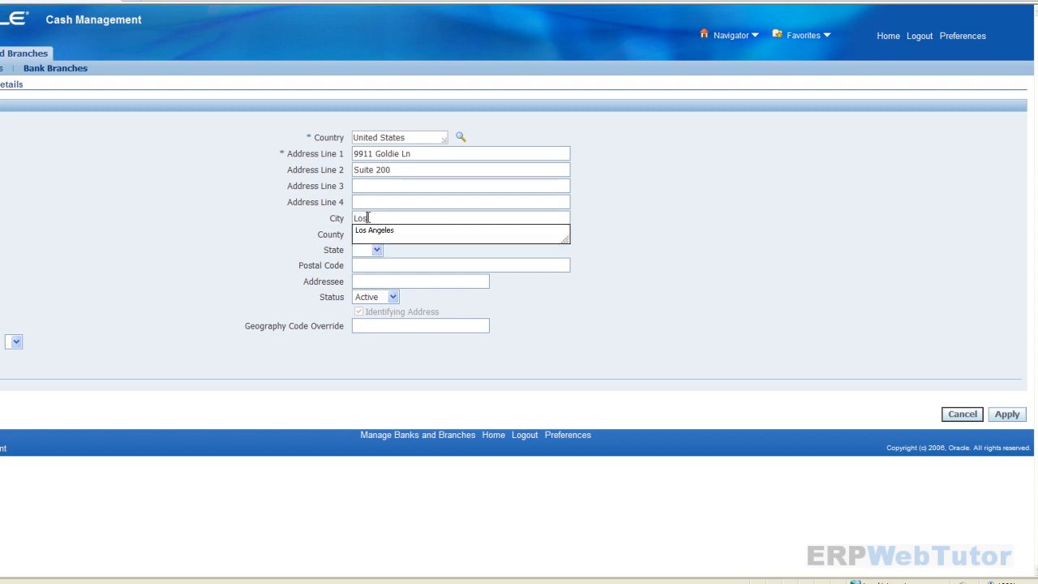
click(373, 232)
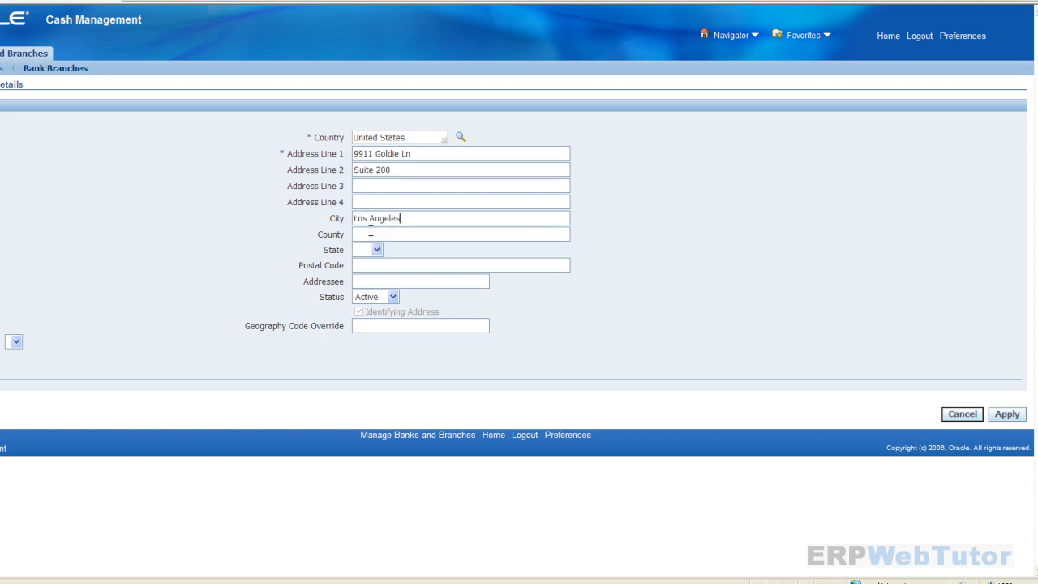
click(358, 235)
text(Los)
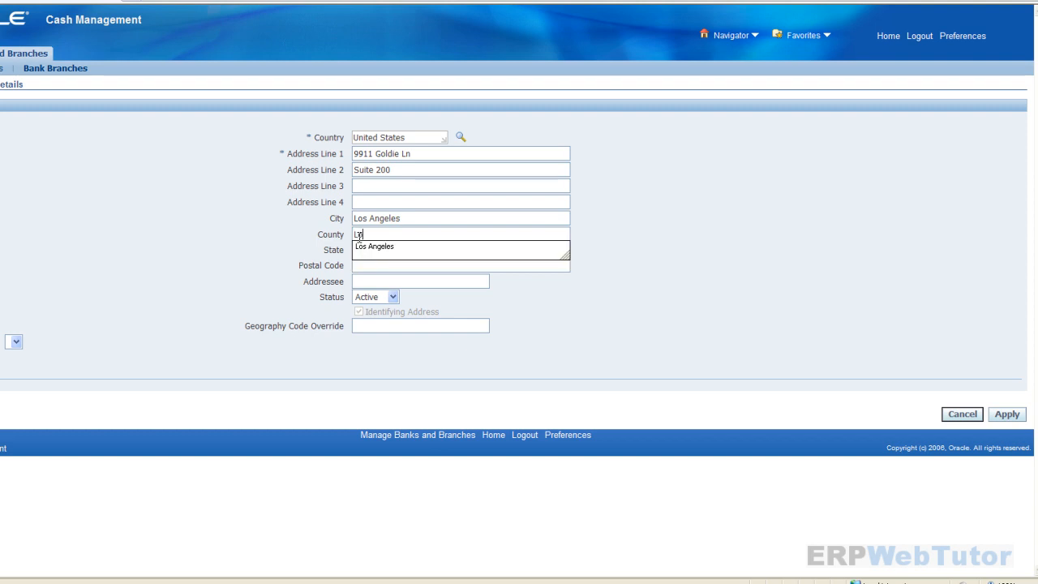
click(395, 248)
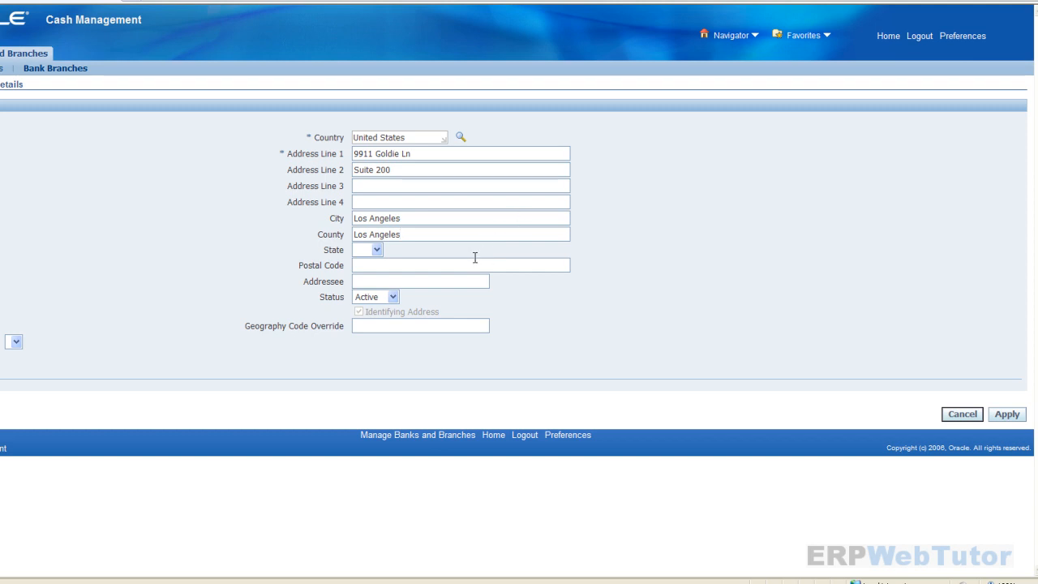
- Set state CA and the suggested postal code, apply the address, and continue to contacts
key(Tab)
key(c)
click(419, 259)
text(9000)
key(BackSpace)
key(BackSpace)
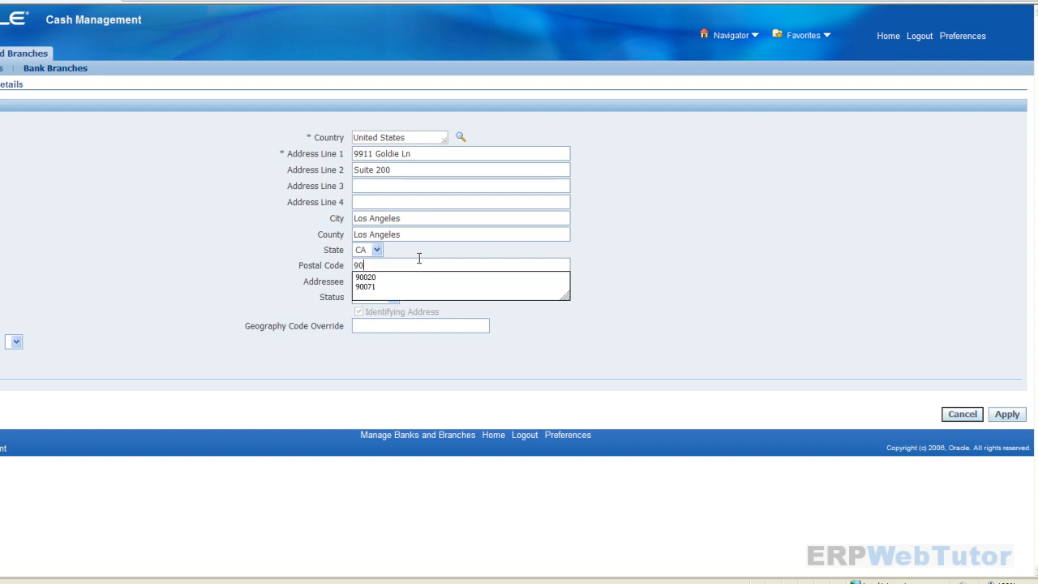
key(Down)
key(Return)
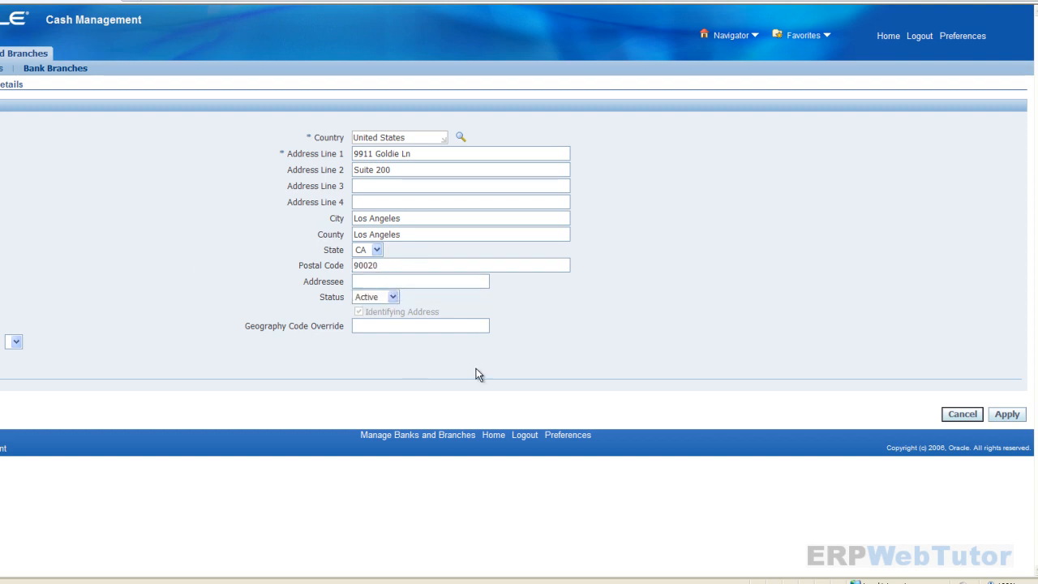
click(1018, 415)
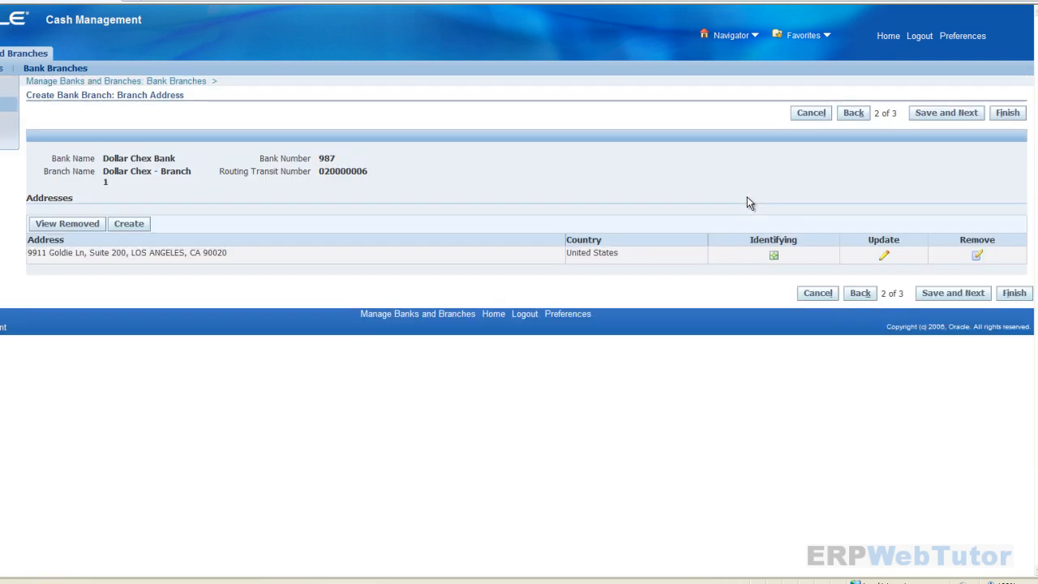
click(939, 113)
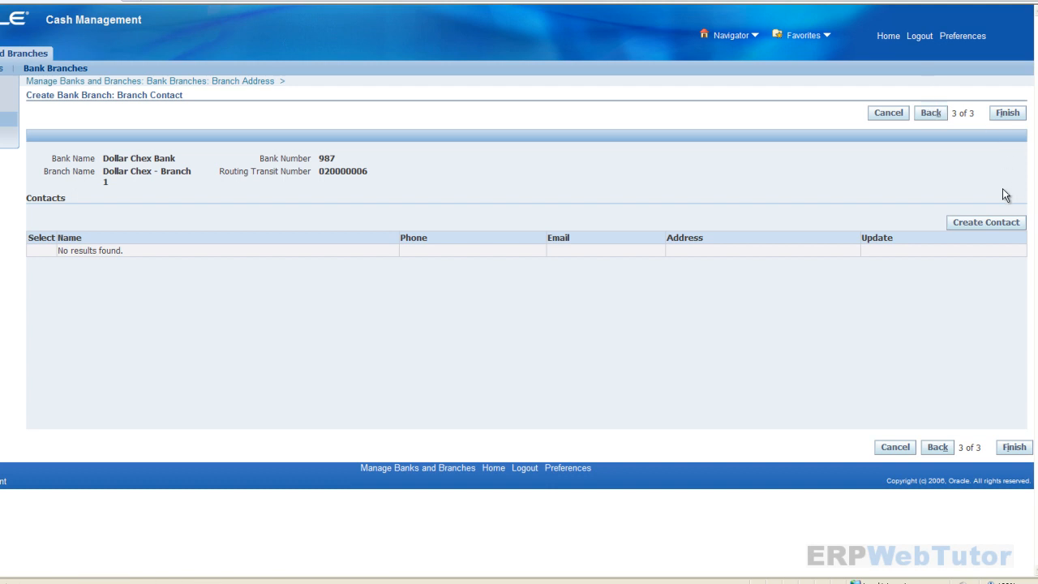
- Start a branch contact with prefix Mrs., the contact's first and last name, and job title Officer
click(997, 223)
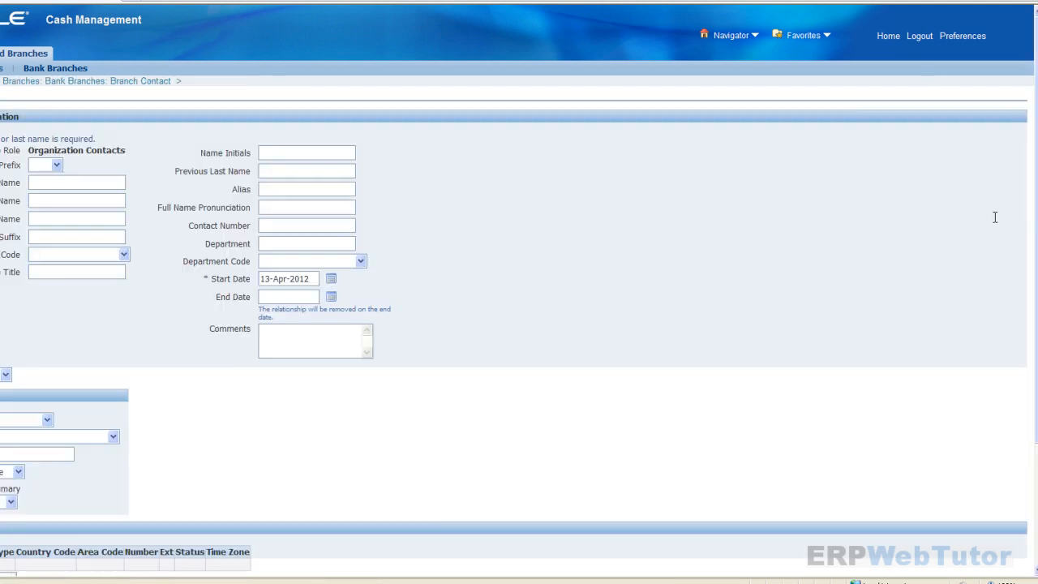
click(56, 165)
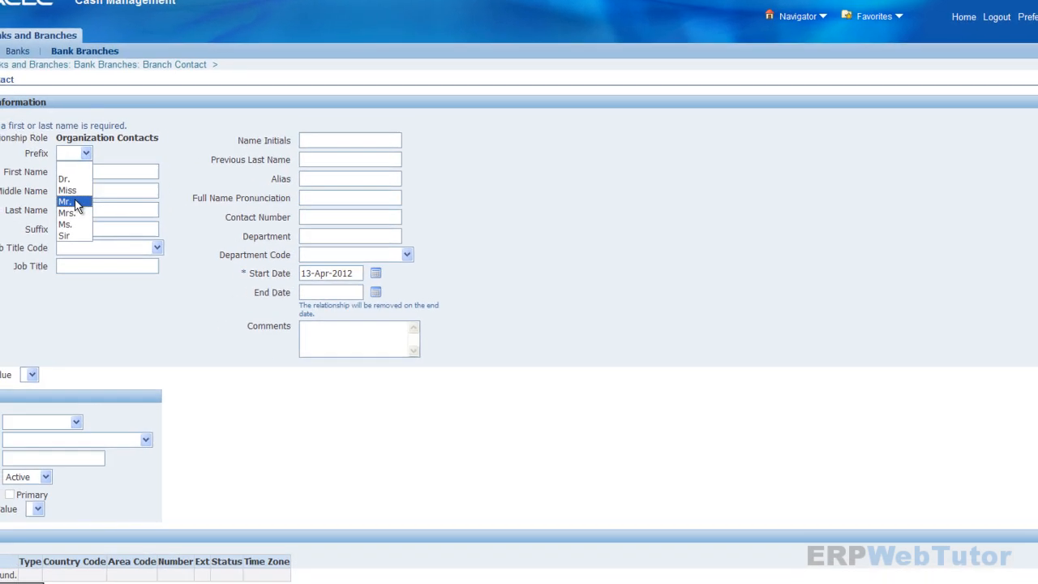
click(36, 210)
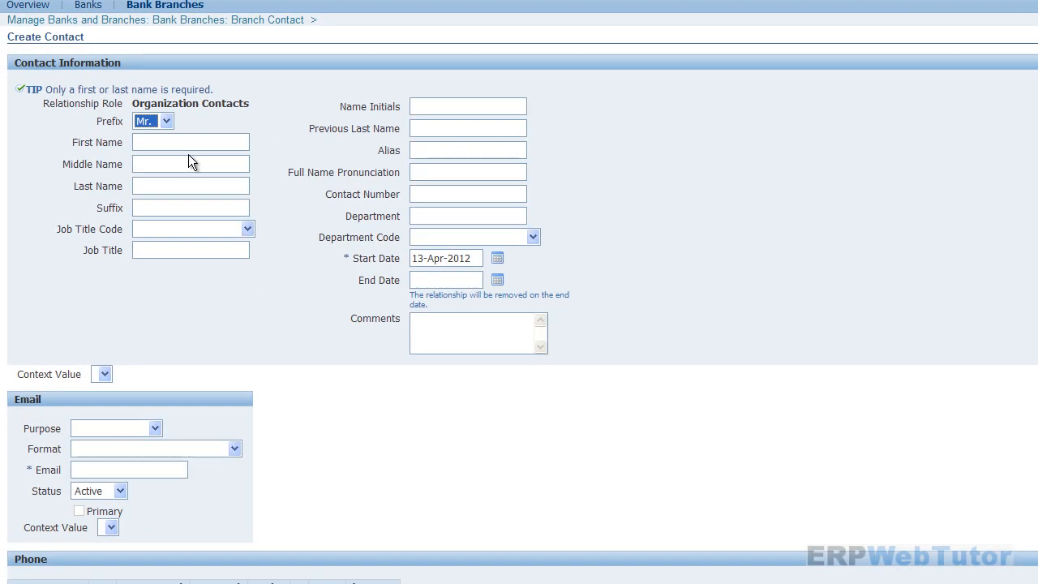
click(165, 122)
click(153, 189)
click(167, 144)
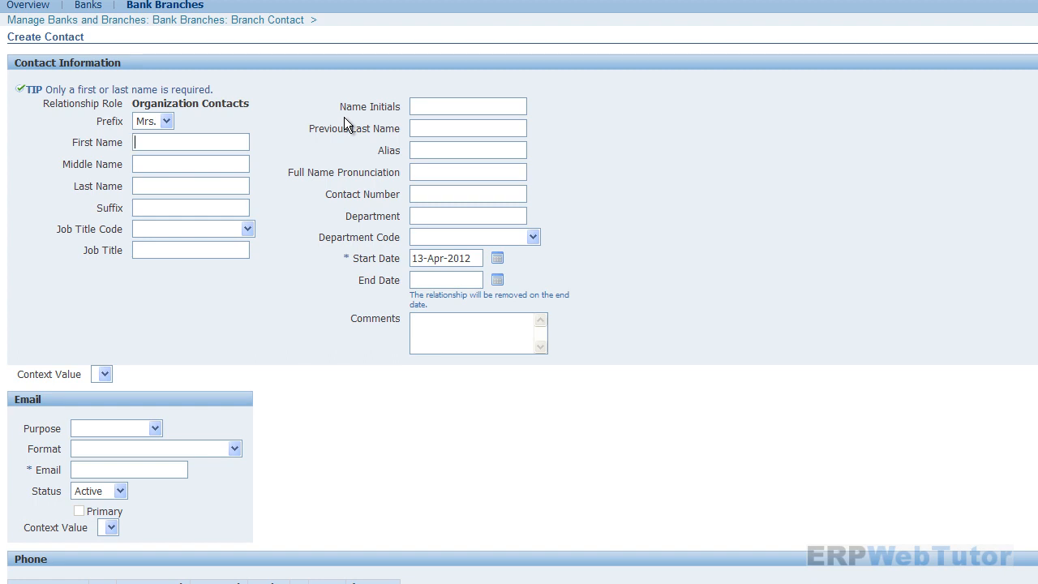
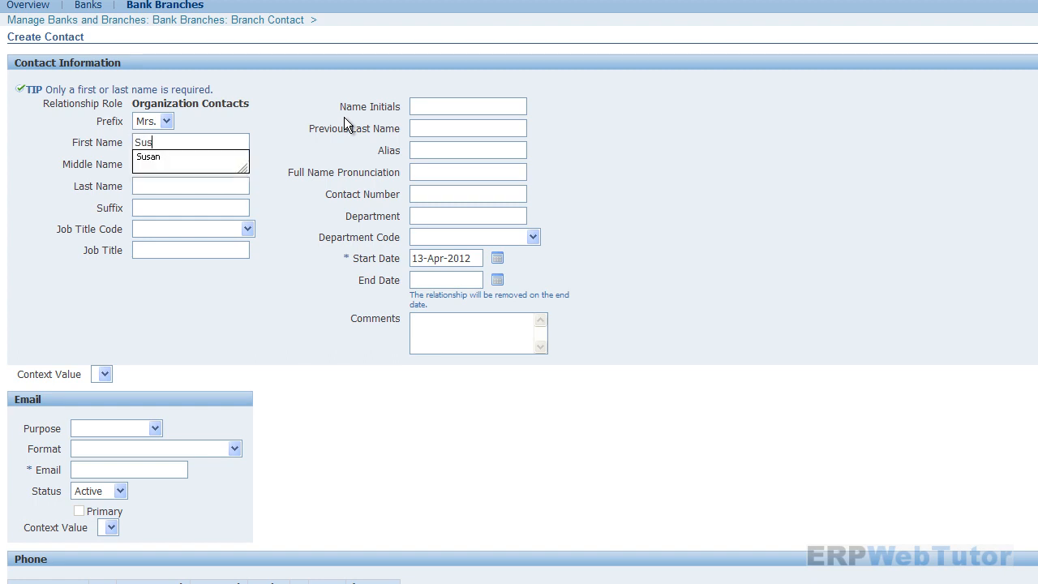
key(Tab)
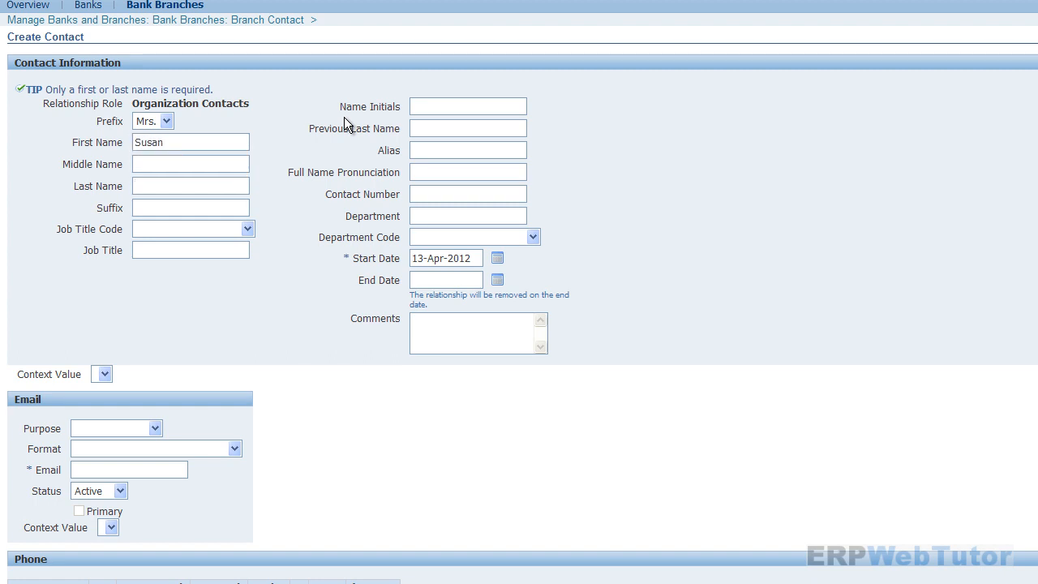
key(Tab)
click(250, 234)
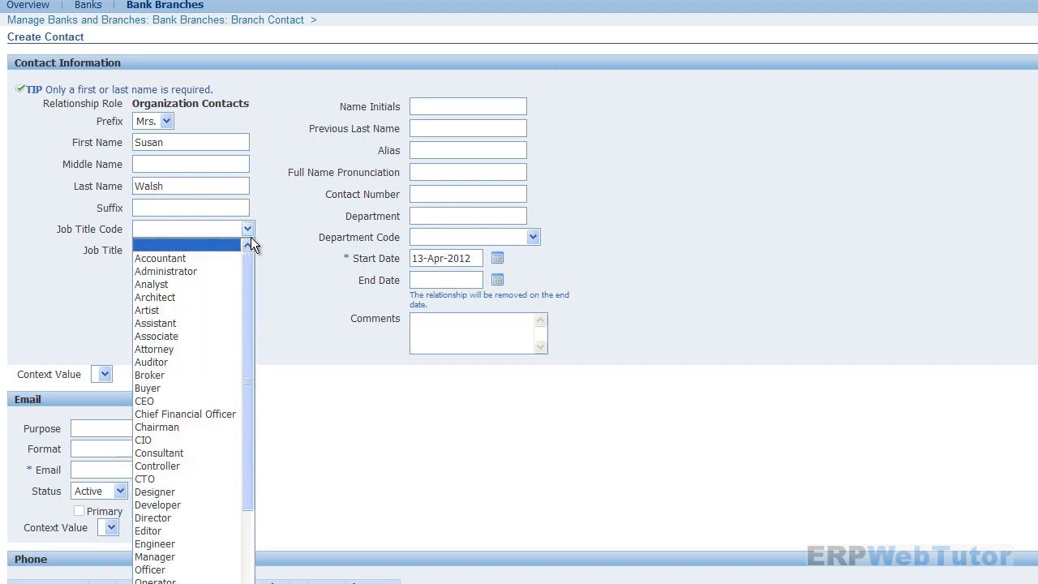
key(o)
key(Return)
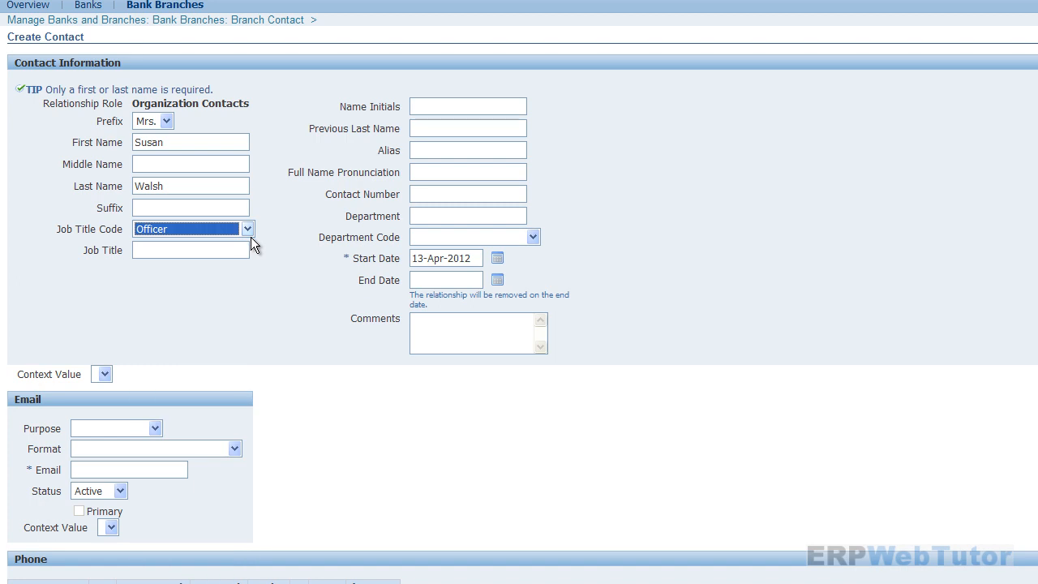
- Add the contact's Business e-mail address in HTML mail format and create the contact
scroll(135, 301, down, 3)
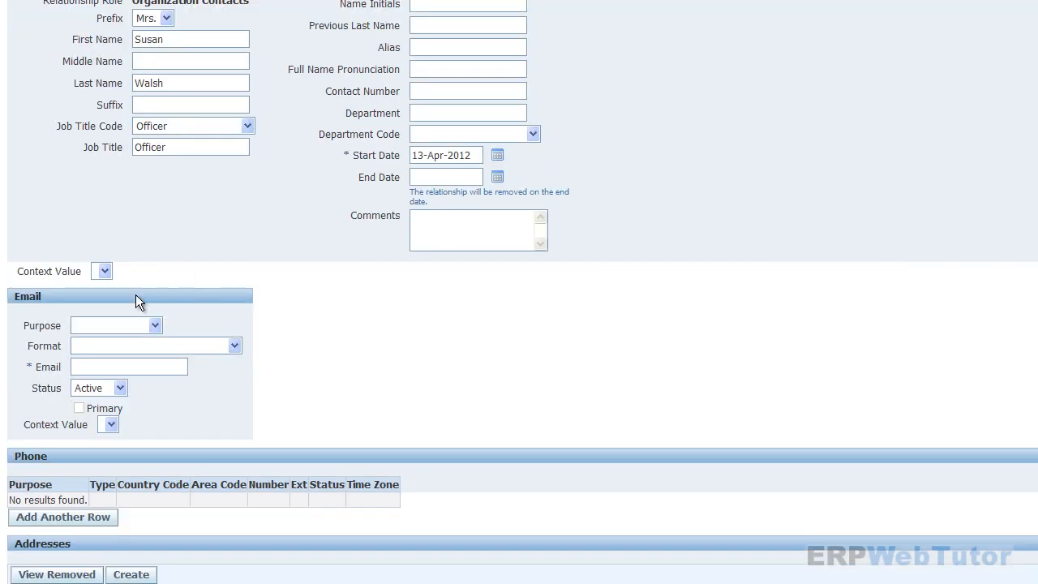
click(131, 324)
click(114, 380)
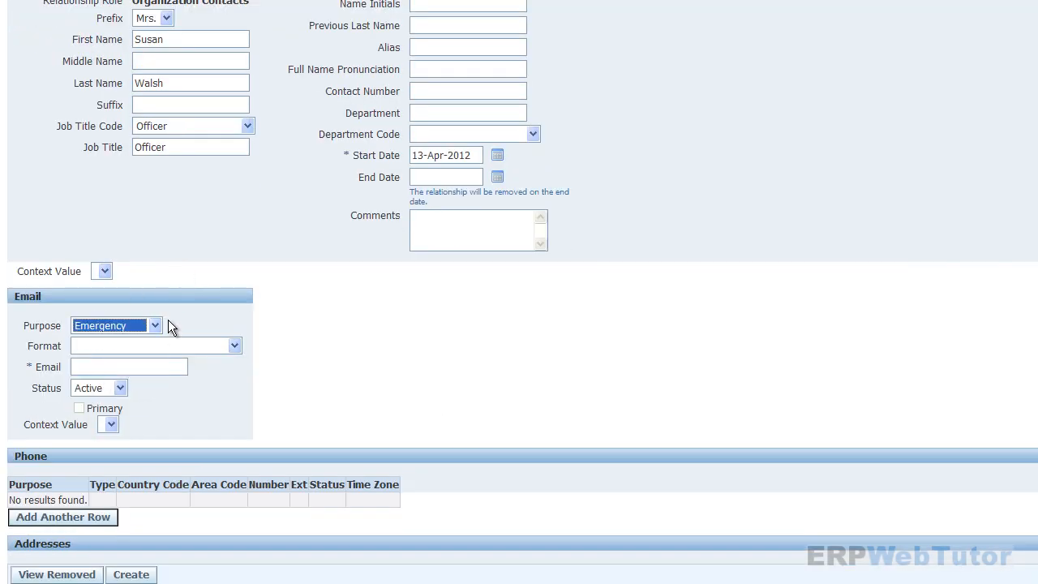
click(150, 331)
click(101, 368)
click(131, 345)
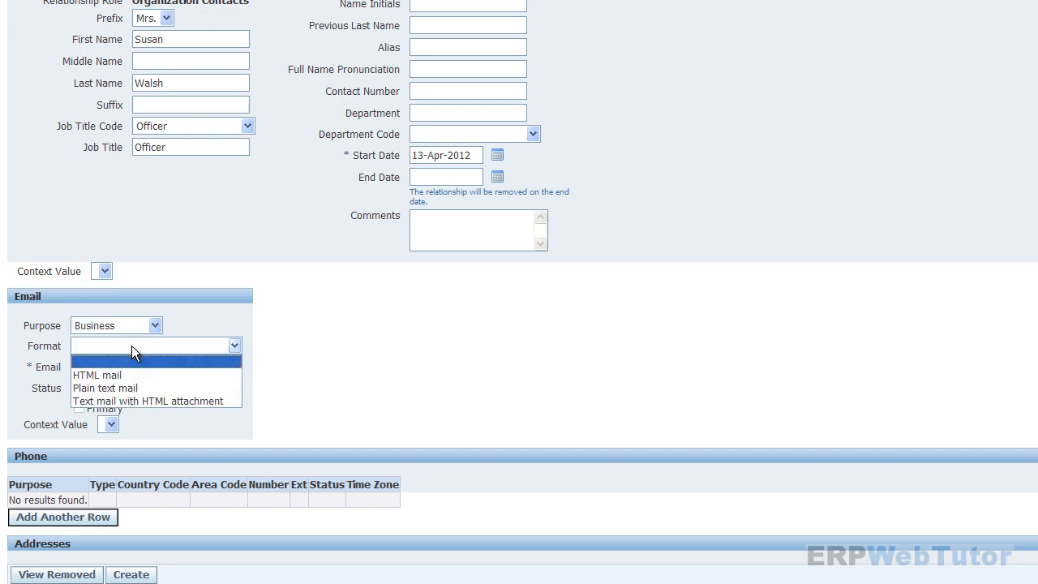
click(125, 376)
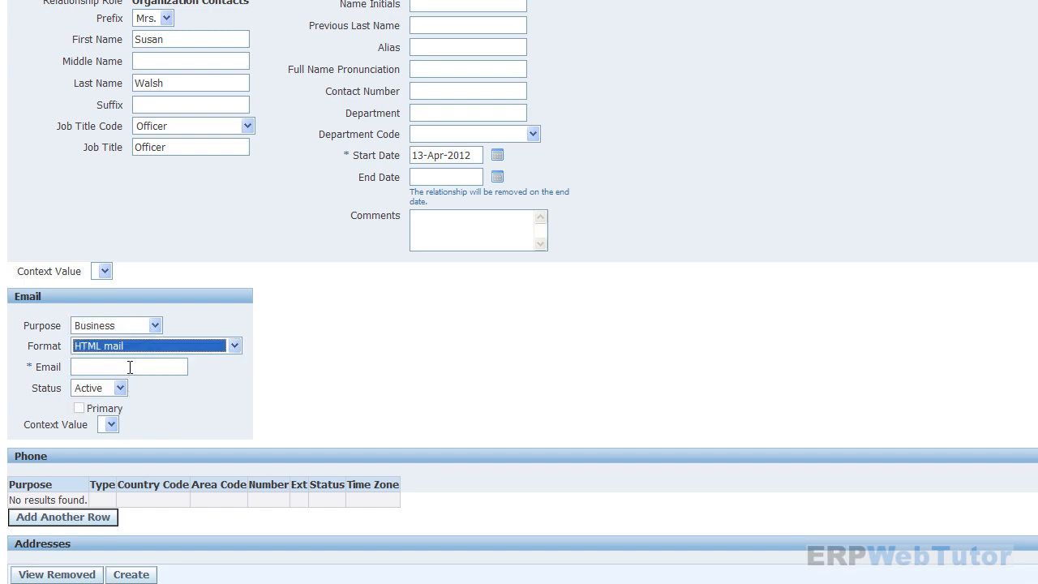
click(129, 367)
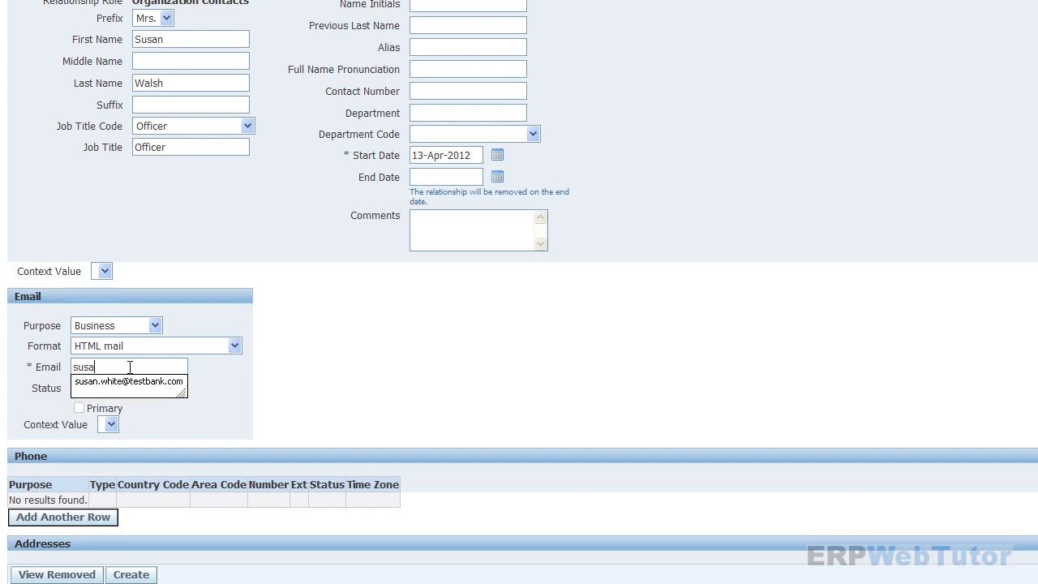
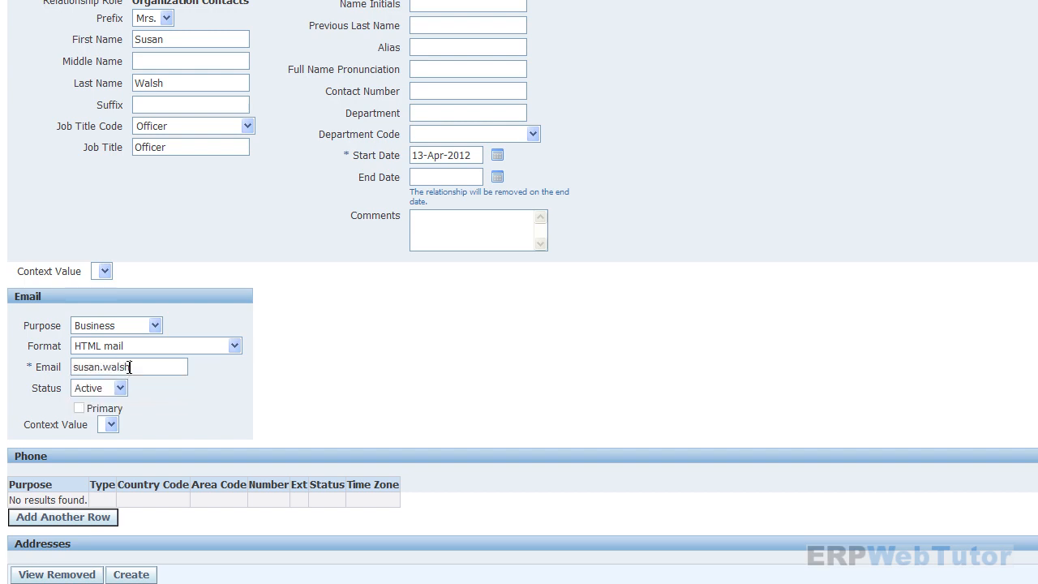
scroll(519, 292, down, 2)
click(1034, 550)
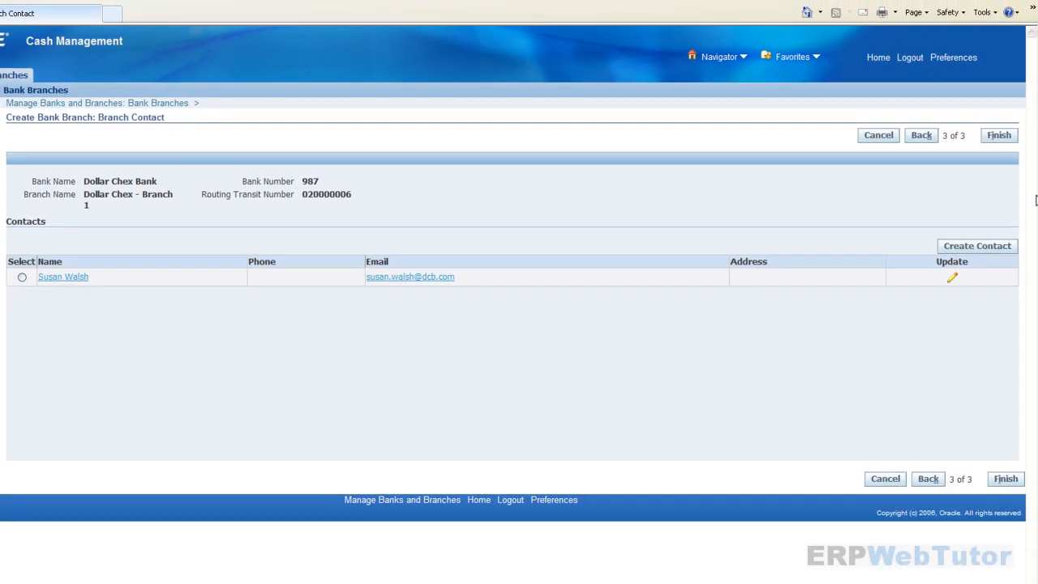
- Finish the Dollar Chex - Branch 1 branch and start a bank account from its result row
click(998, 137)
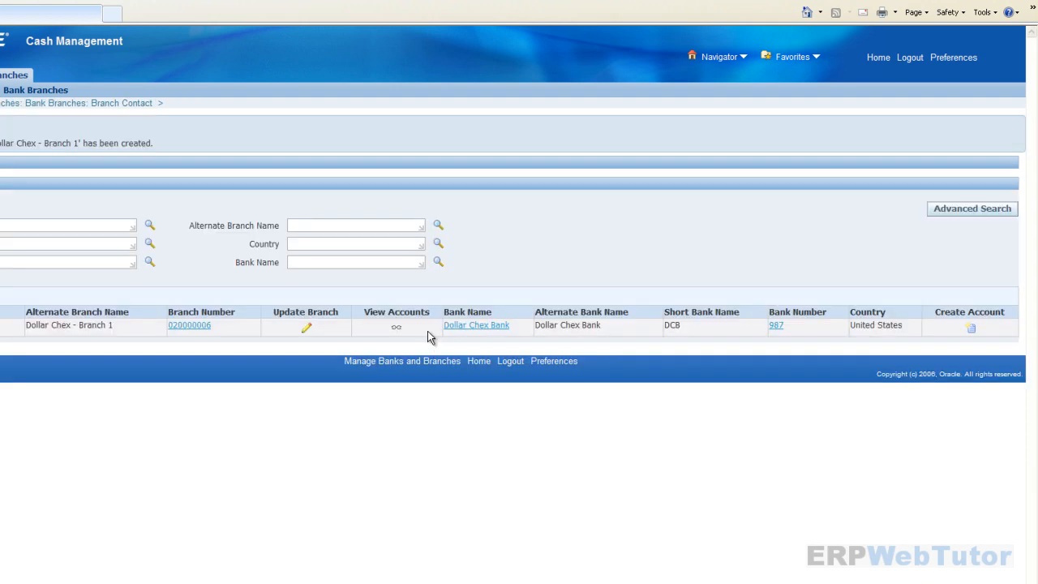
drag(0, 143, 136, 137)
click(256, 146)
click(969, 329)
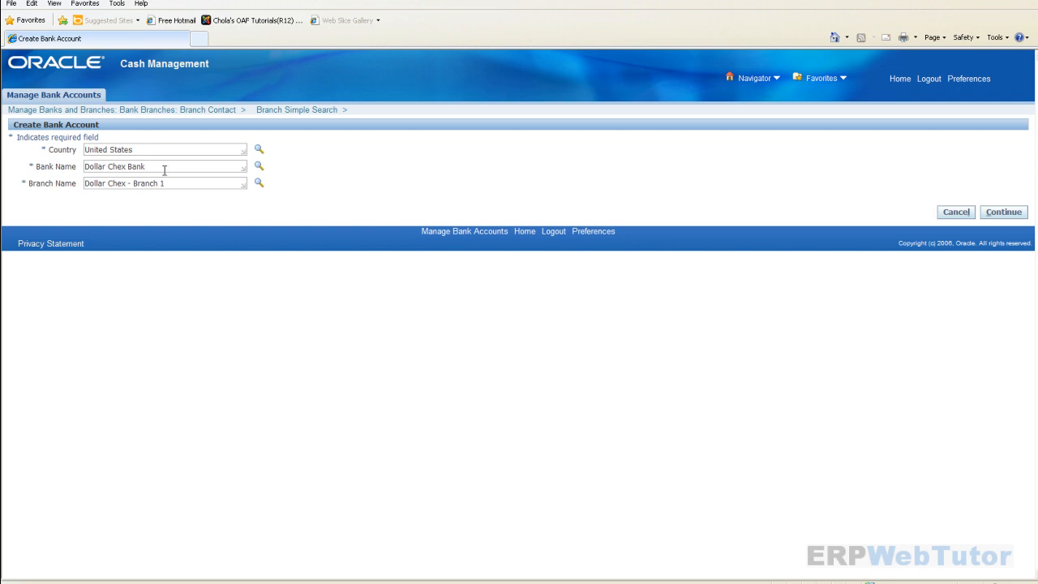
- Set CC_US_LE as the bank account owner via Quick Select and enable Payables use
click(204, 185)
click(999, 213)
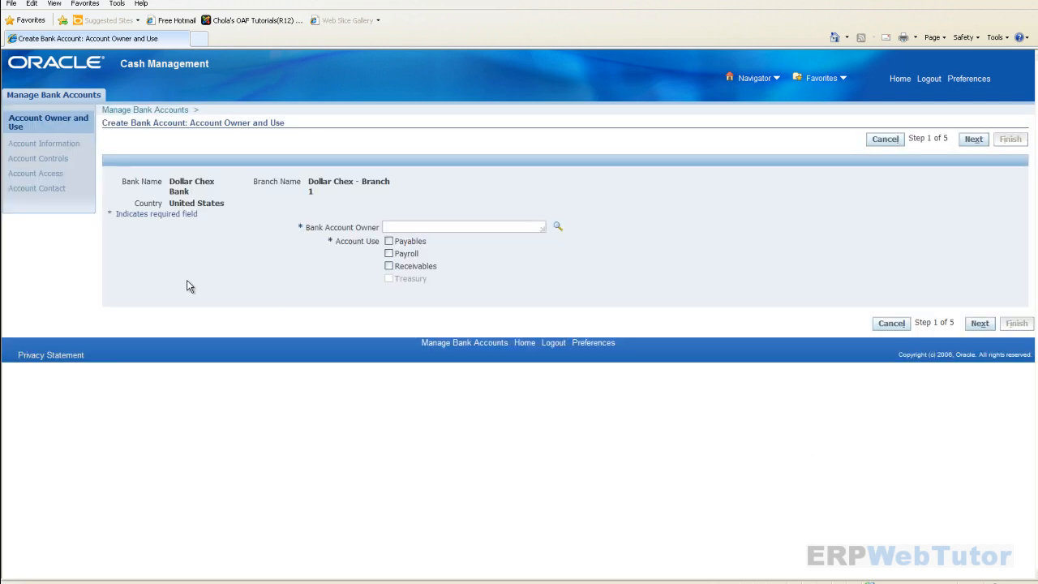
click(476, 228)
click(559, 227)
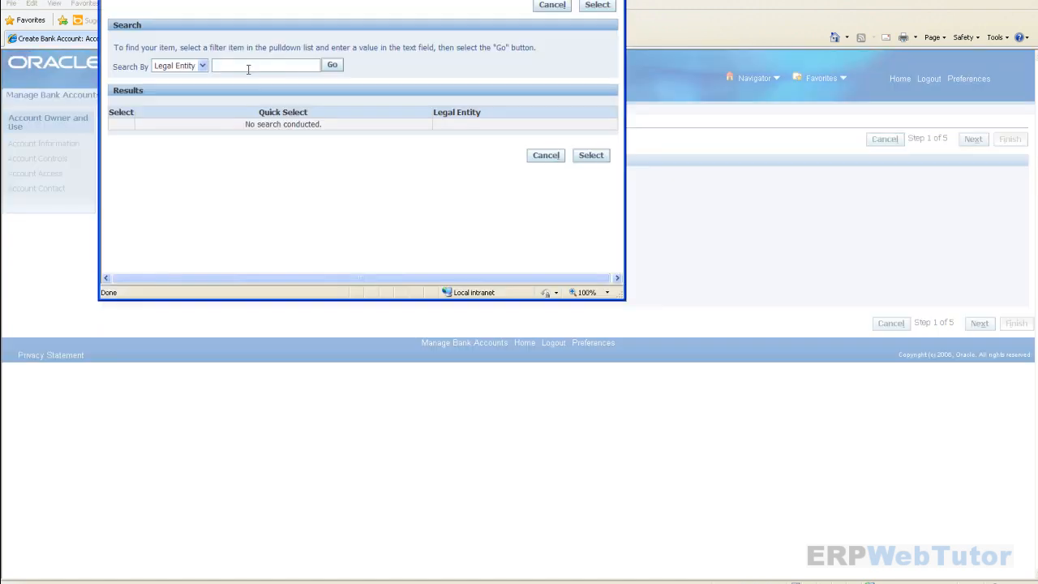
click(330, 66)
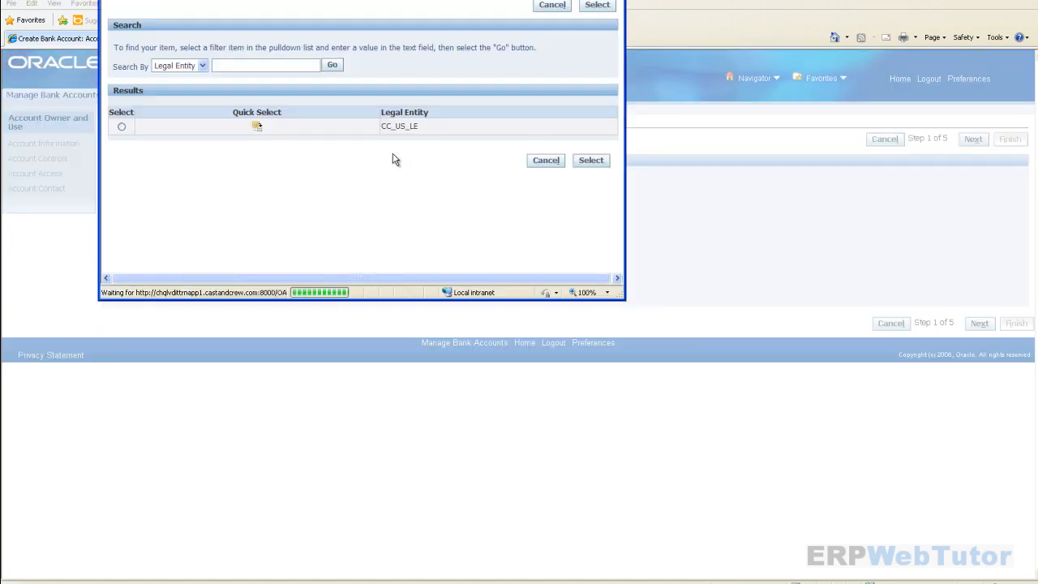
click(255, 128)
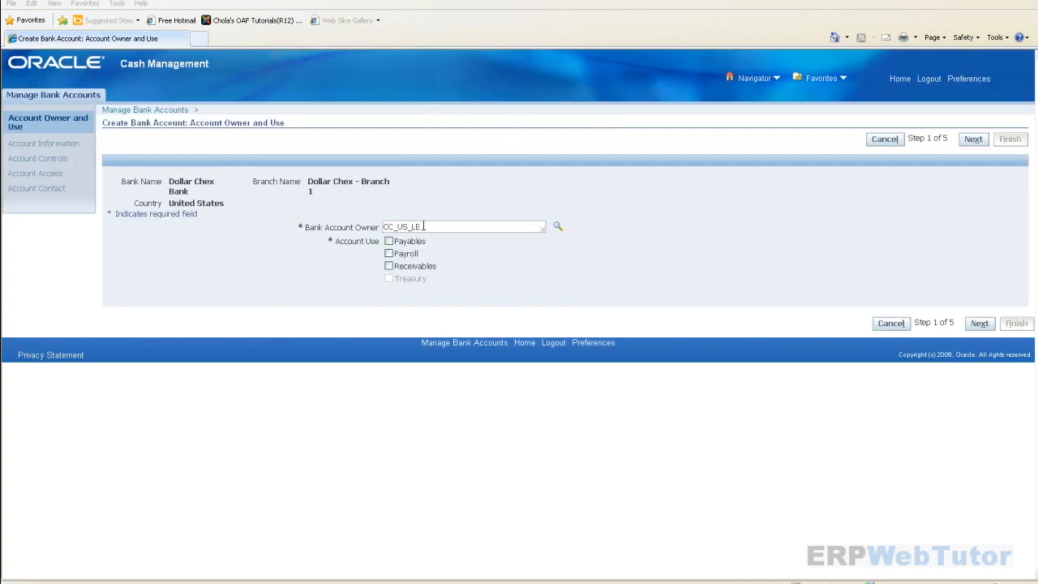
drag(422, 226, 359, 226)
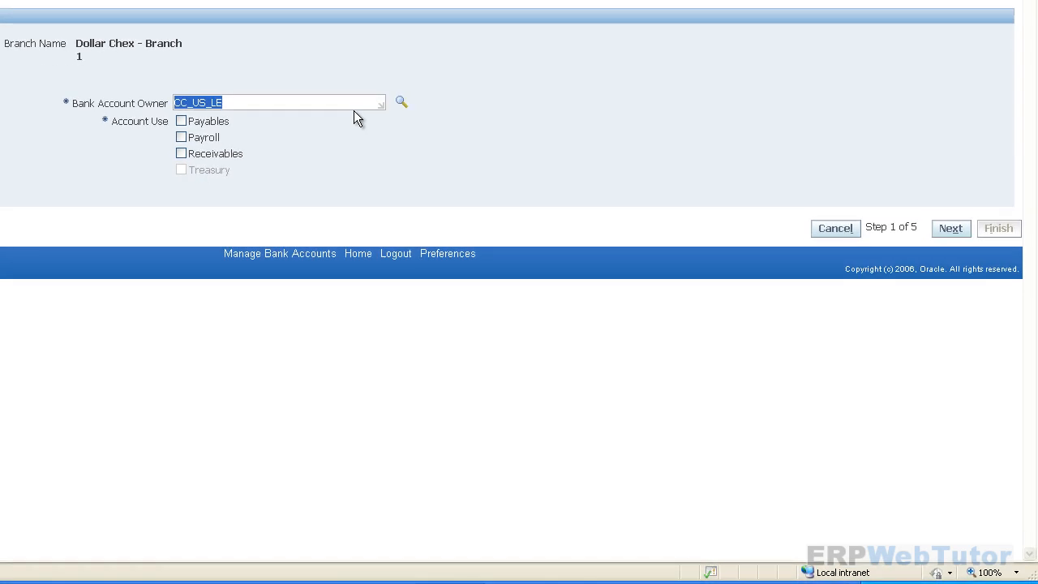
click(346, 102)
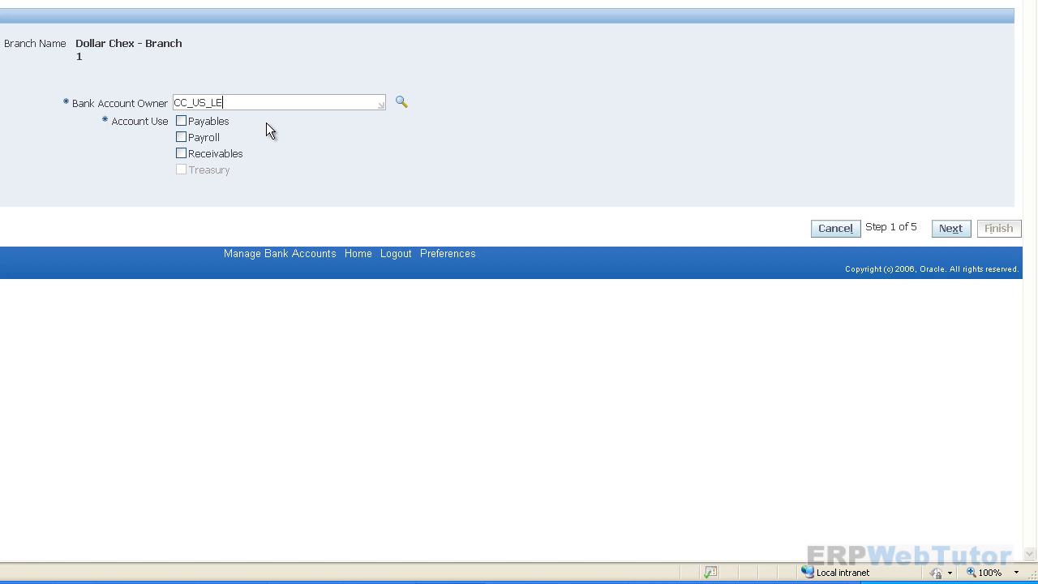
click(181, 121)
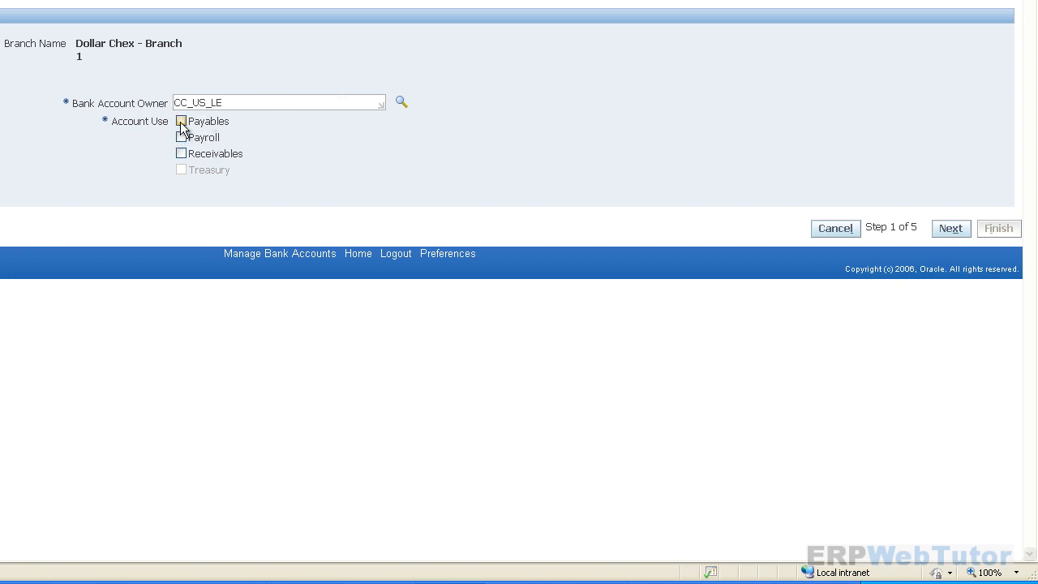
- Name the account 'Dollar Chex Bank - Branch 1 ACC 001' and reuse it as the alternate name
click(953, 9)
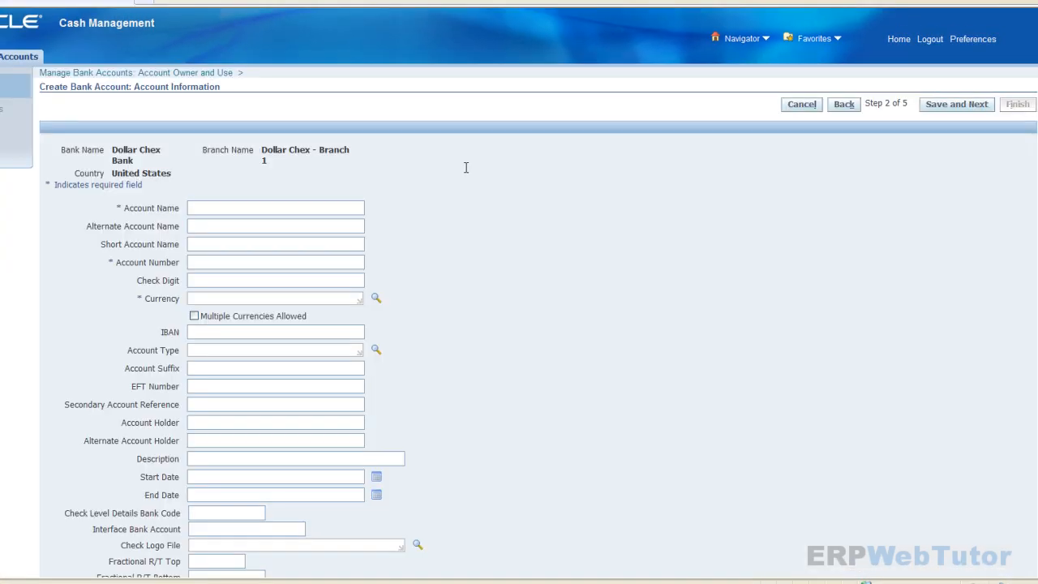
scroll(467, 167, down, 2)
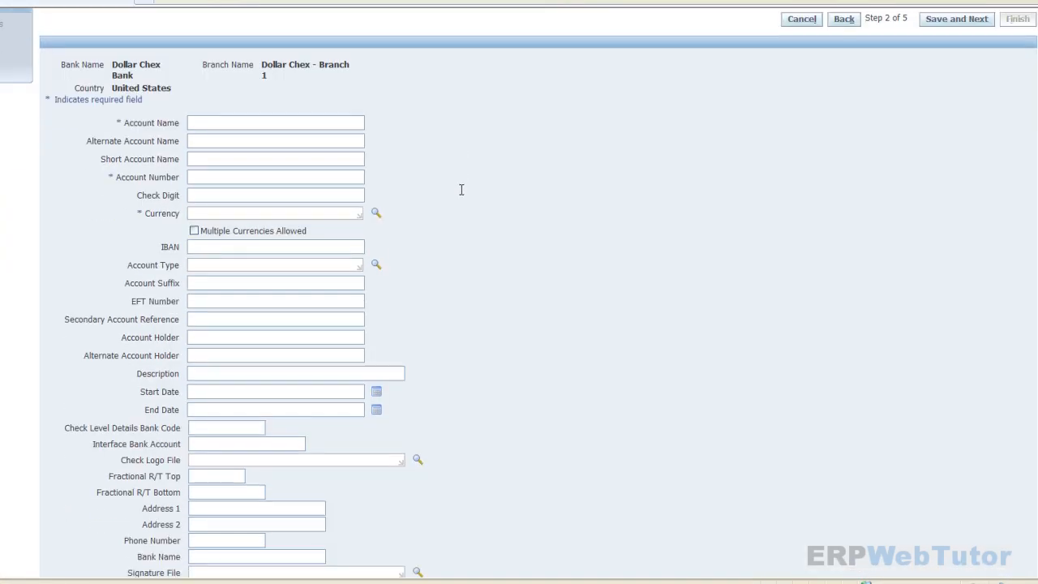
click(253, 122)
click(246, 125)
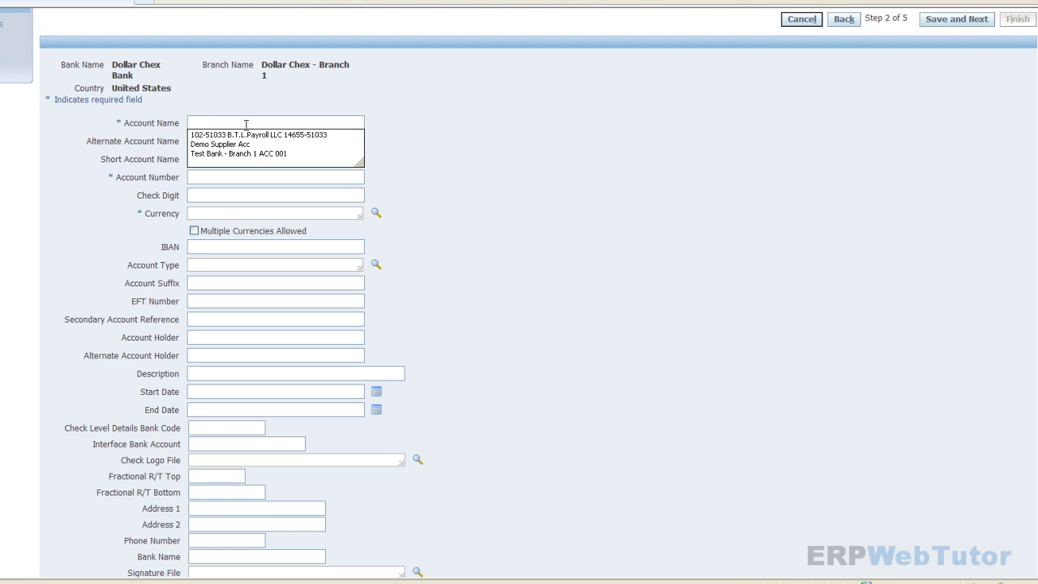
text(Dol)
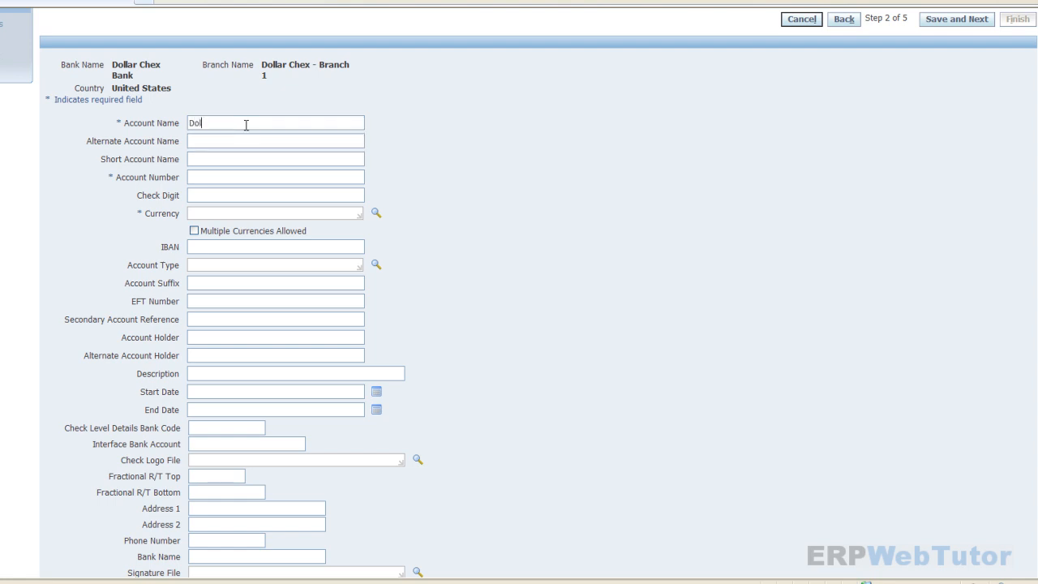
text(lar Chex Bank - Branch 1 ACC 001)
drag(336, 123, 102, 114)
key(ctrl+c)
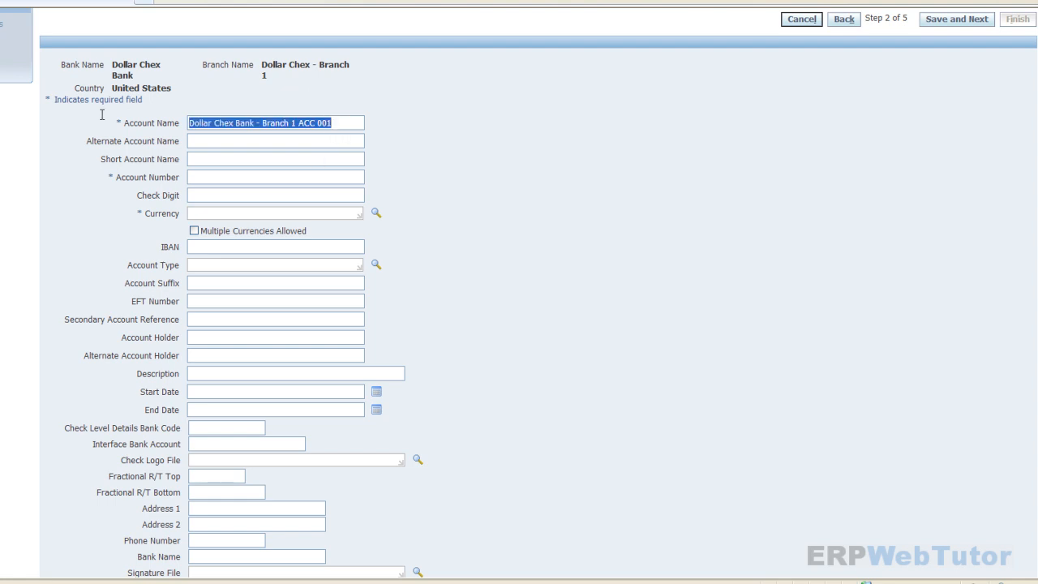
click(196, 143)
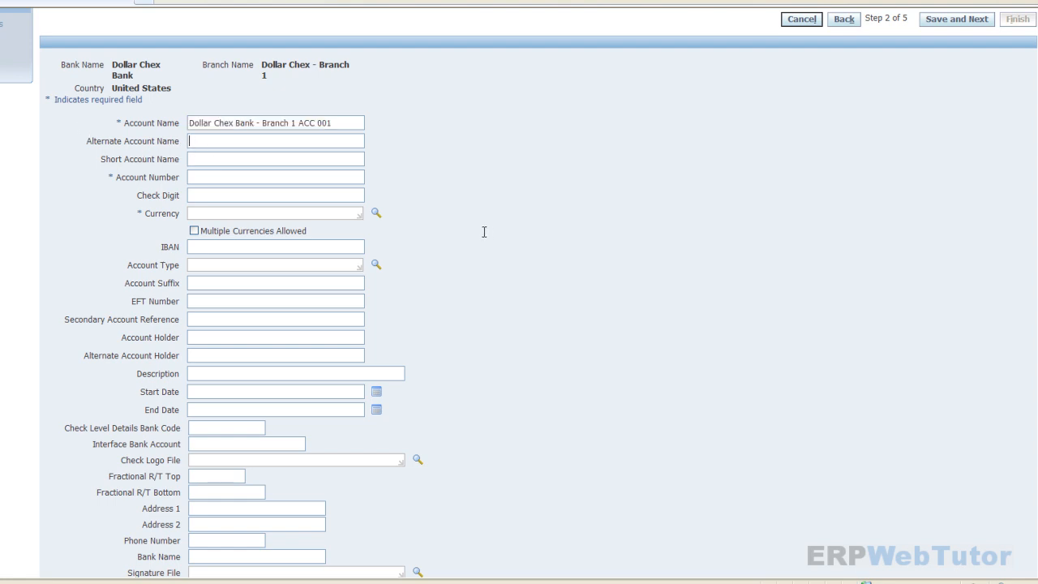
key(ctrl+v)
- Enter short account name DCBBR1ACC001 and the bank account number
click(249, 157)
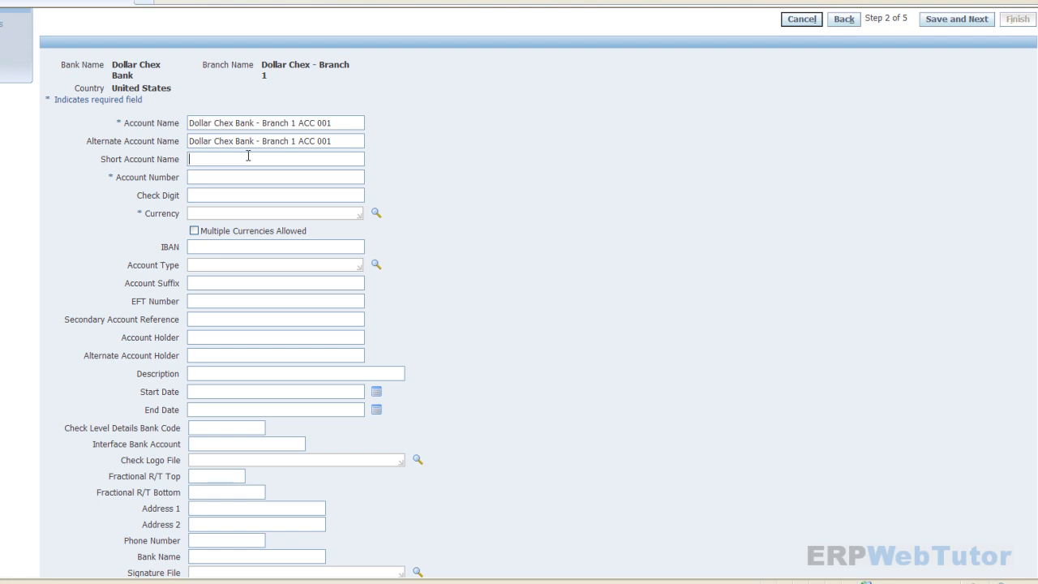
text(DCBBR1ACC001)
click(237, 180)
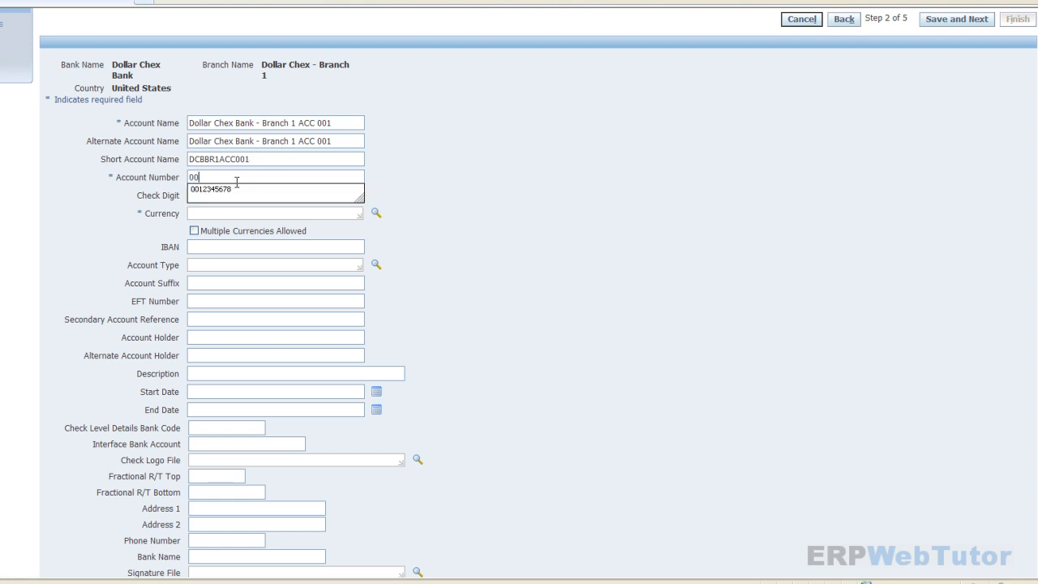
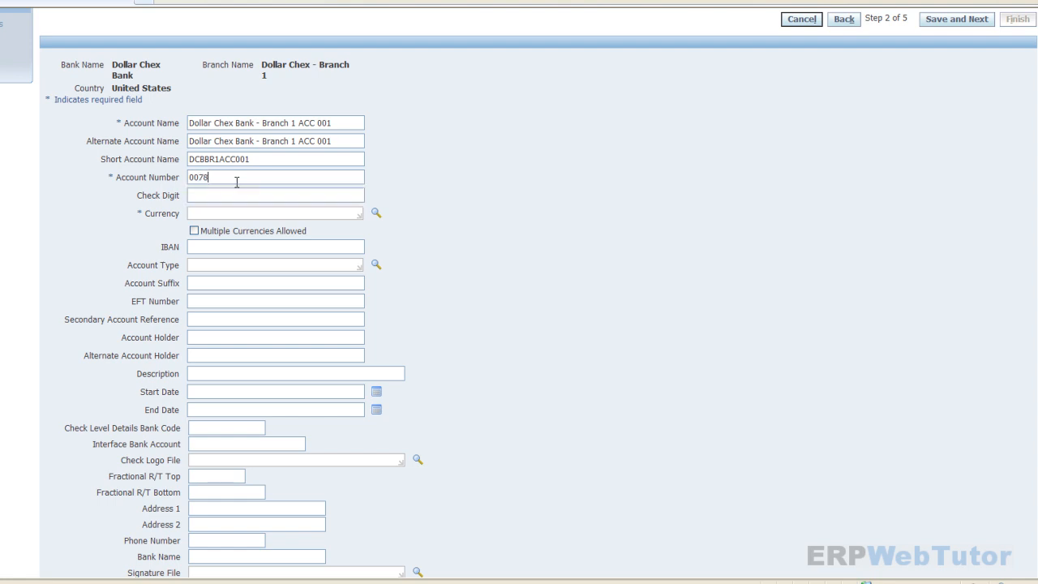
- Give the account check digit 6, currency USD and account type CHECKING
click(201, 196)
text(6)
click(203, 212)
text(USD)
key(Tab)
click(192, 247)
click(316, 247)
click(191, 264)
text(CHECKING)
key(Tab)
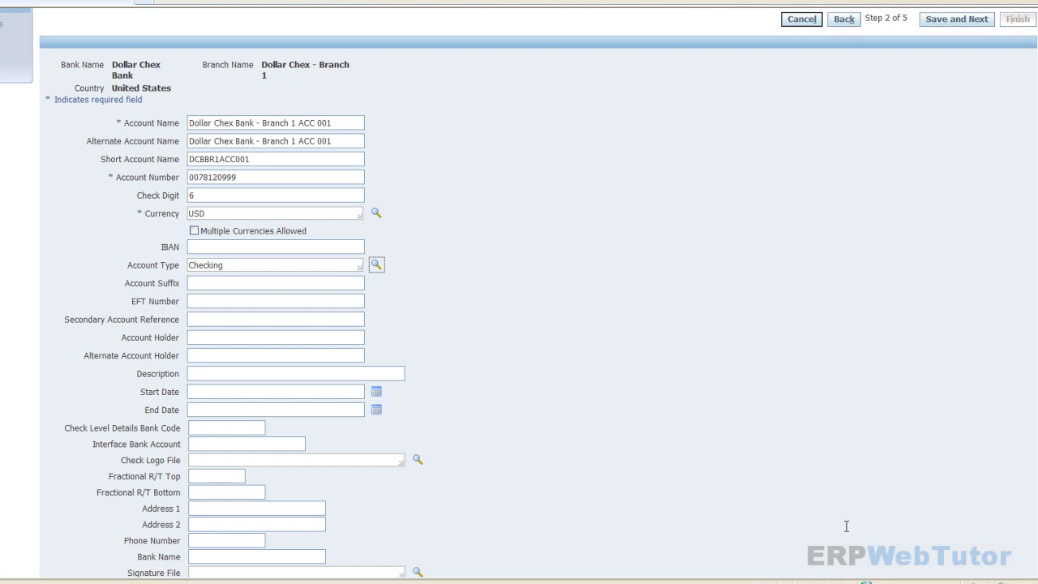
scroll(851, 519, down, 3)
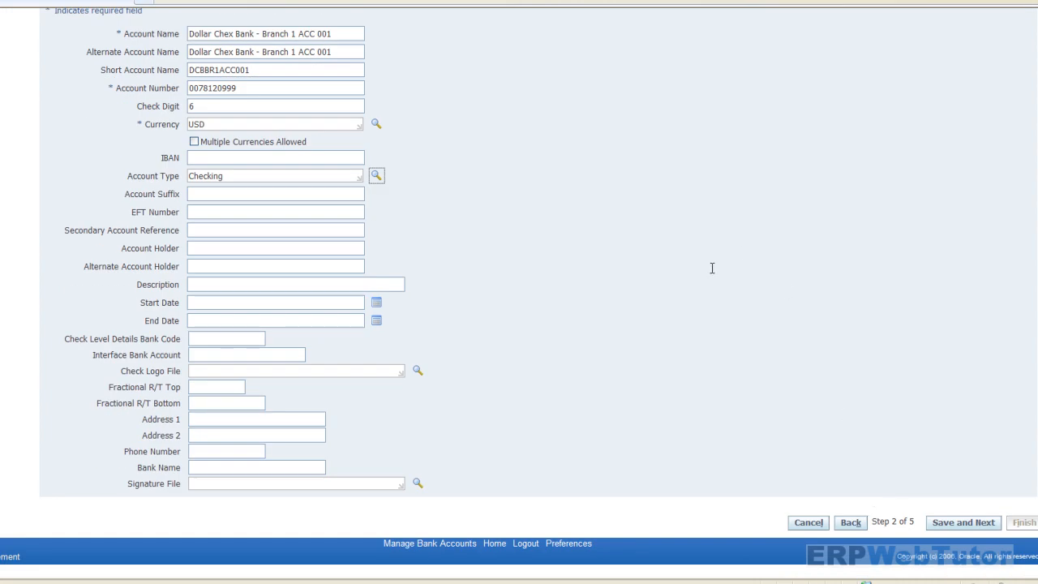
scroll(629, 239, up, 5)
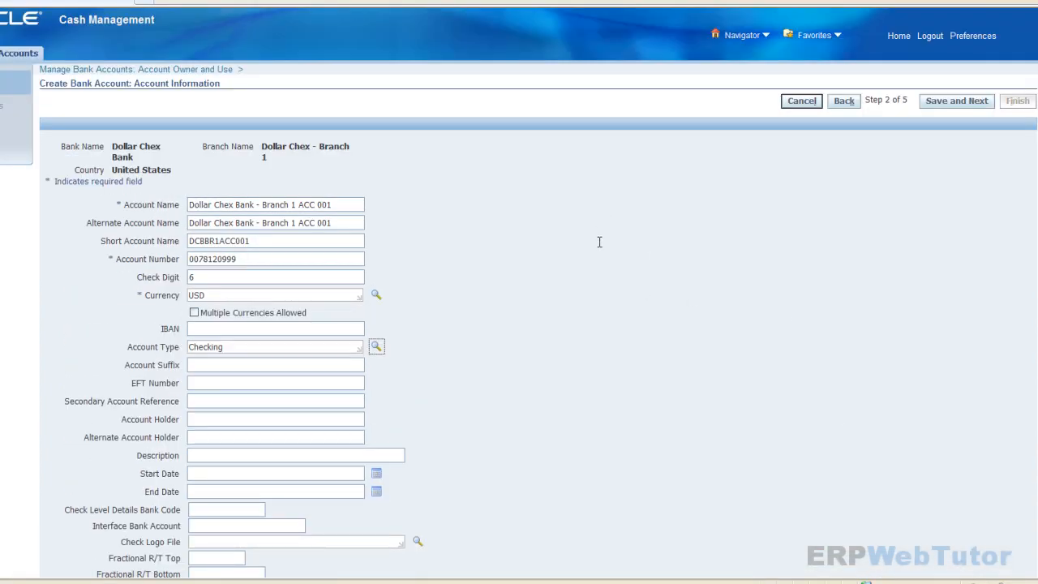
scroll(549, 322, down, 3)
scroll(399, 209, up, 3)
scroll(560, 356, down, 2)
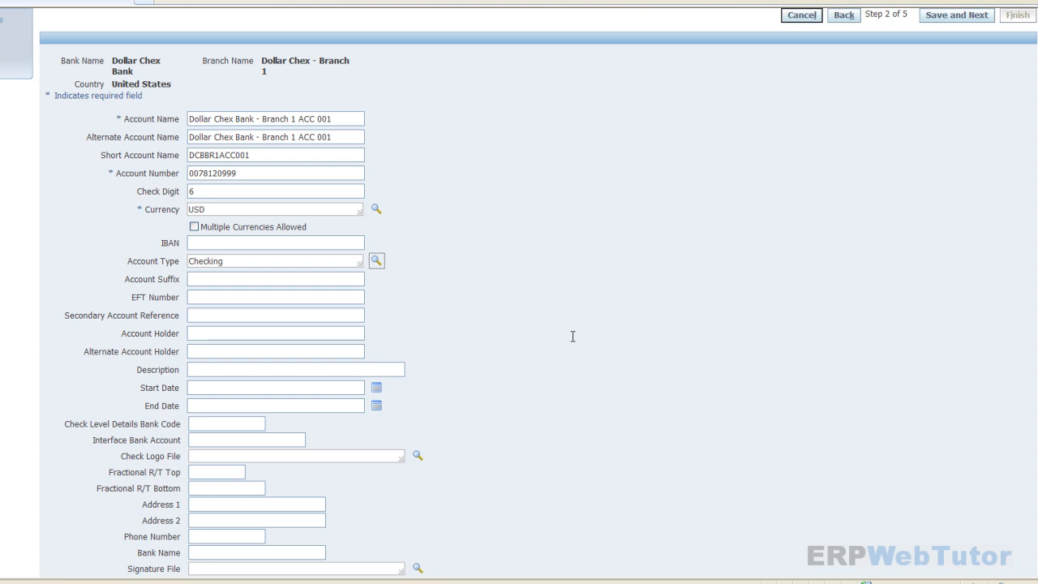
scroll(573, 336, up, 2)
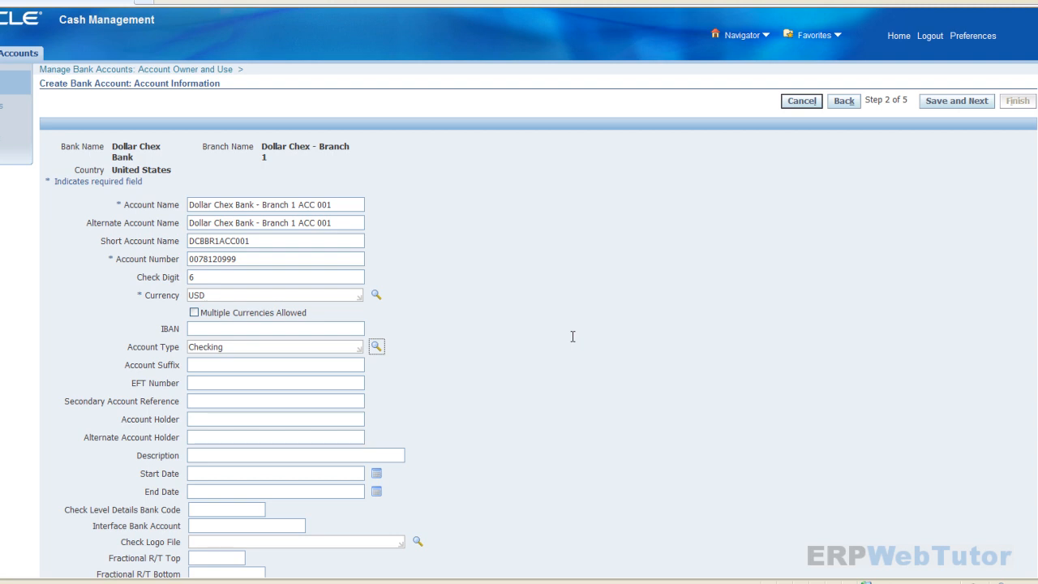
scroll(572, 336, down, 2)
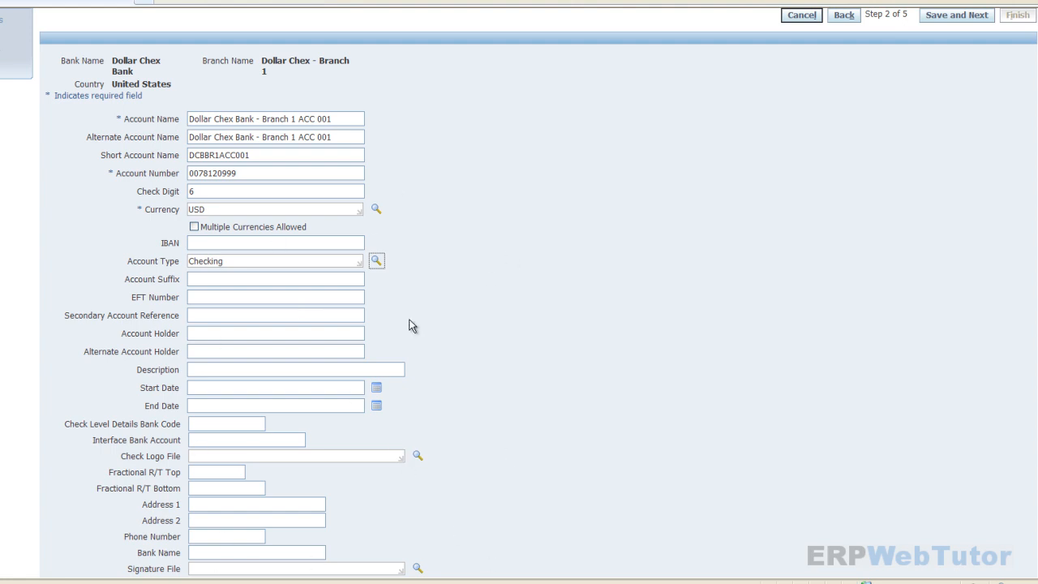
scroll(575, 434, up, 2)
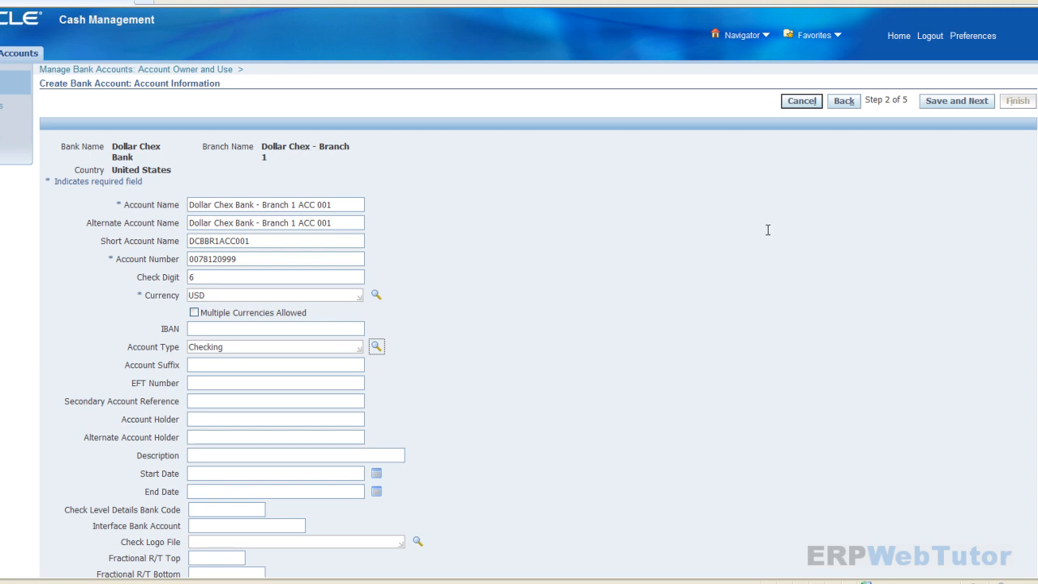
- Save the account information and go to the Account Controls step, ready at the Cash field
click(967, 101)
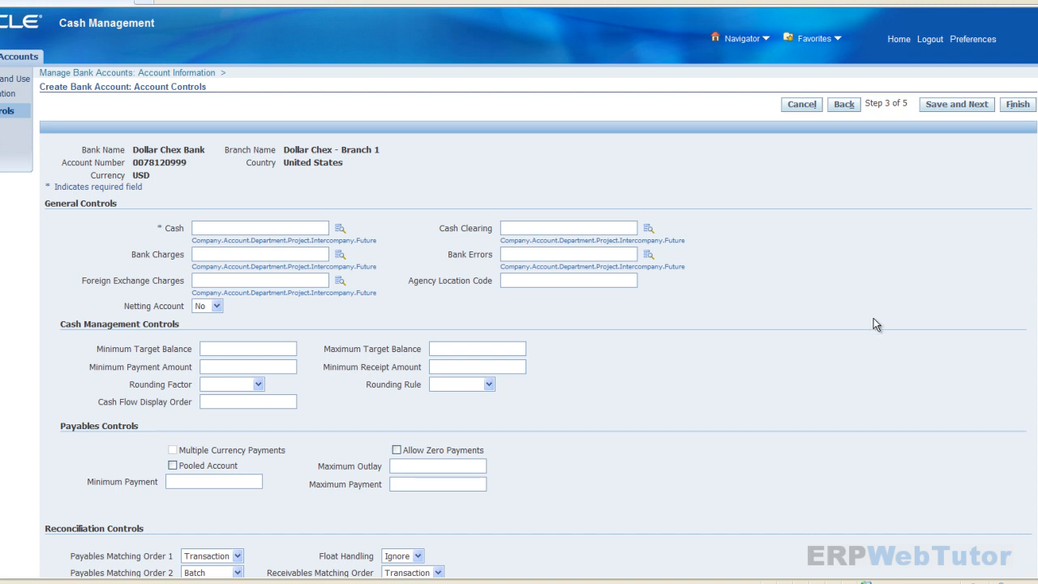
scroll(874, 320, down, 2)
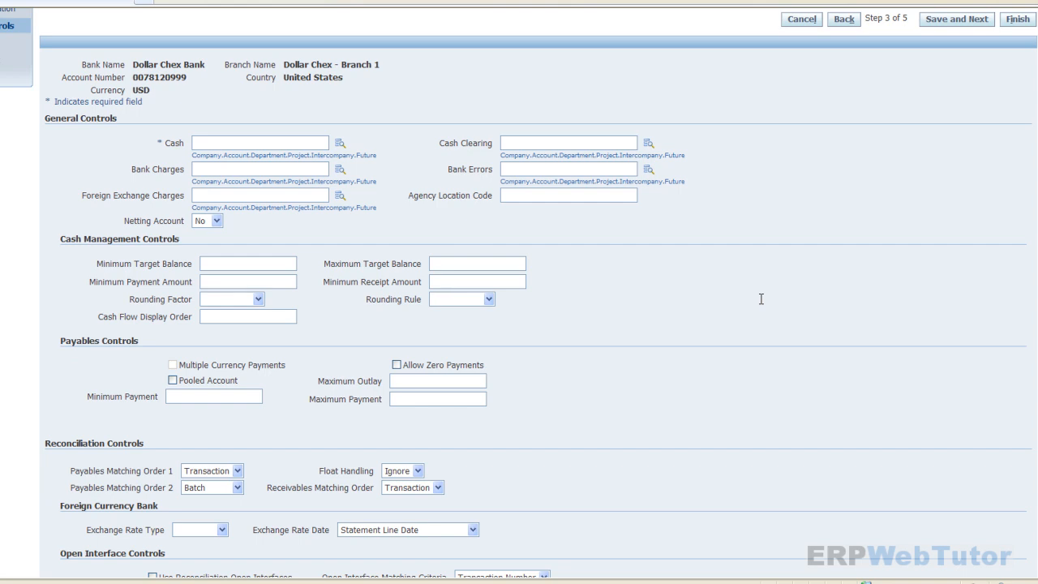
click(260, 141)
- Paste 160.200002.0000.0000000000.000.000000 from Notepad into the Cash account
key(alt+Tab)
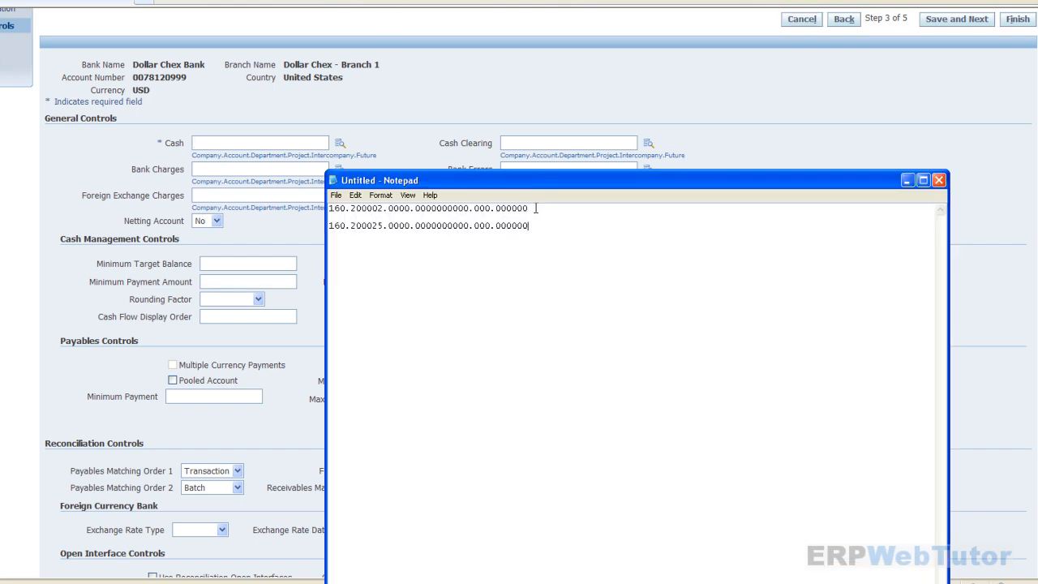
drag(535, 209, 235, 152)
key(ctrl+c)
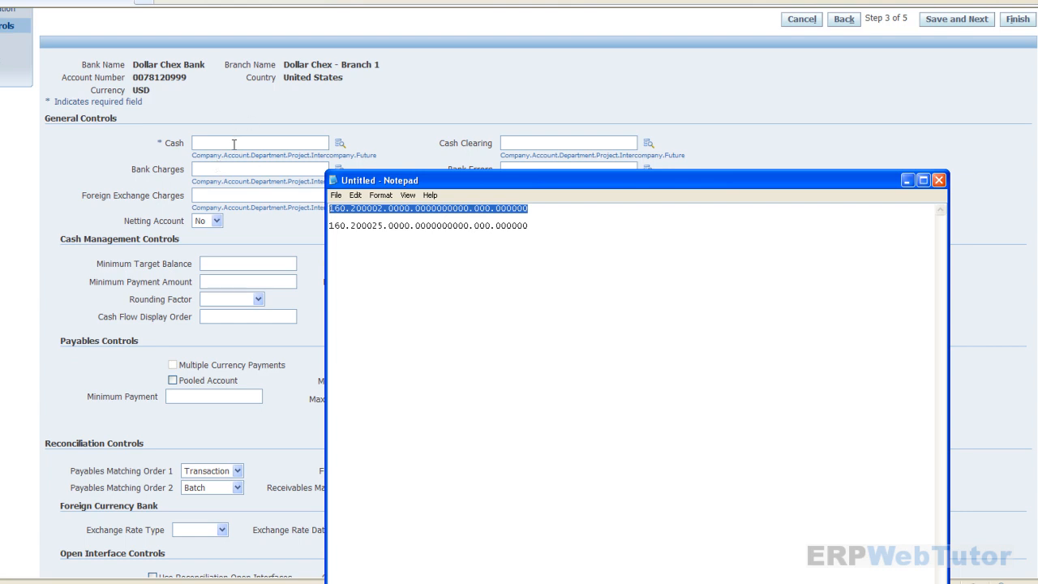
click(234, 142)
key(ctrl+v)
key(Tab)
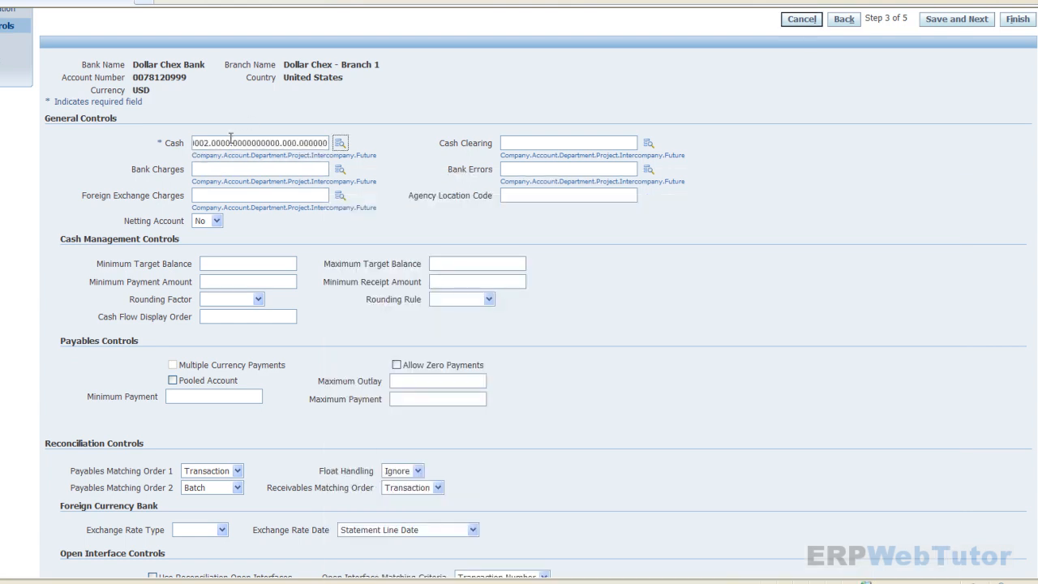
- Fill Cash Clearing with 160.200025.0000.0000000000.000.000000 copied from Notepad
click(514, 144)
key(alt+Tab)
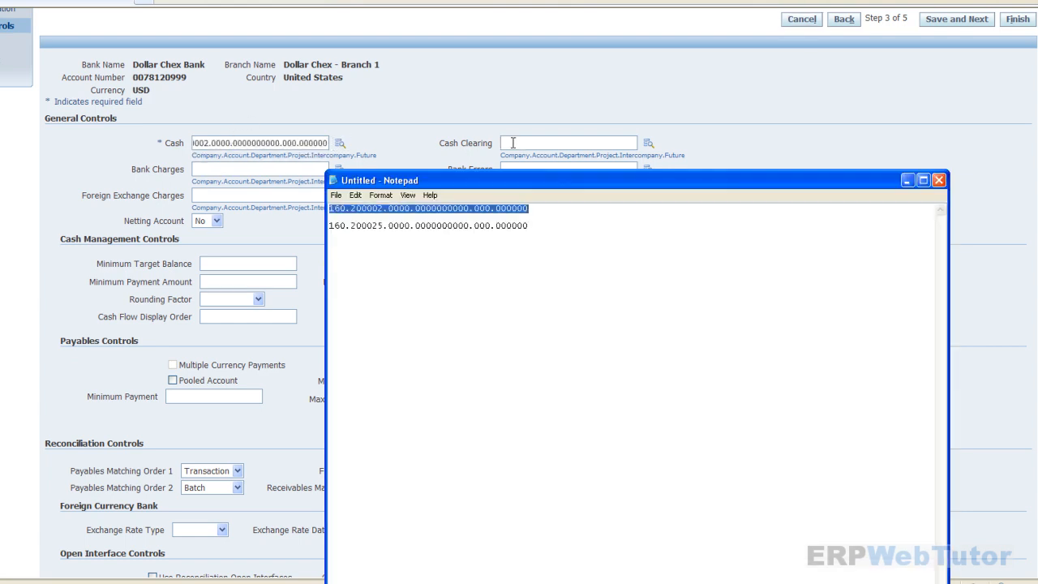
click(525, 227)
drag(526, 227, 328, 226)
key(ctrl+c)
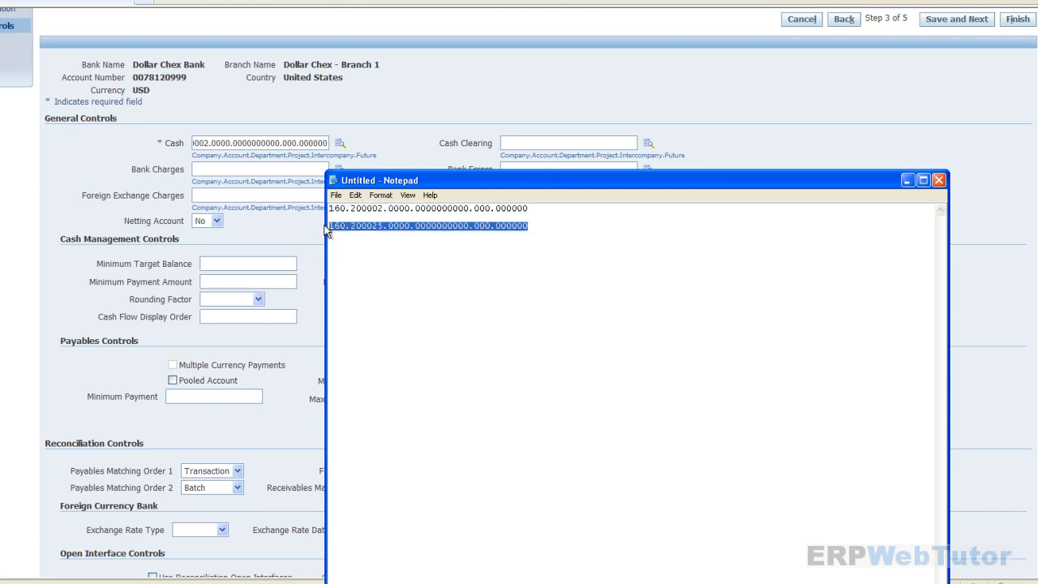
click(584, 140)
key(ctrl+v)
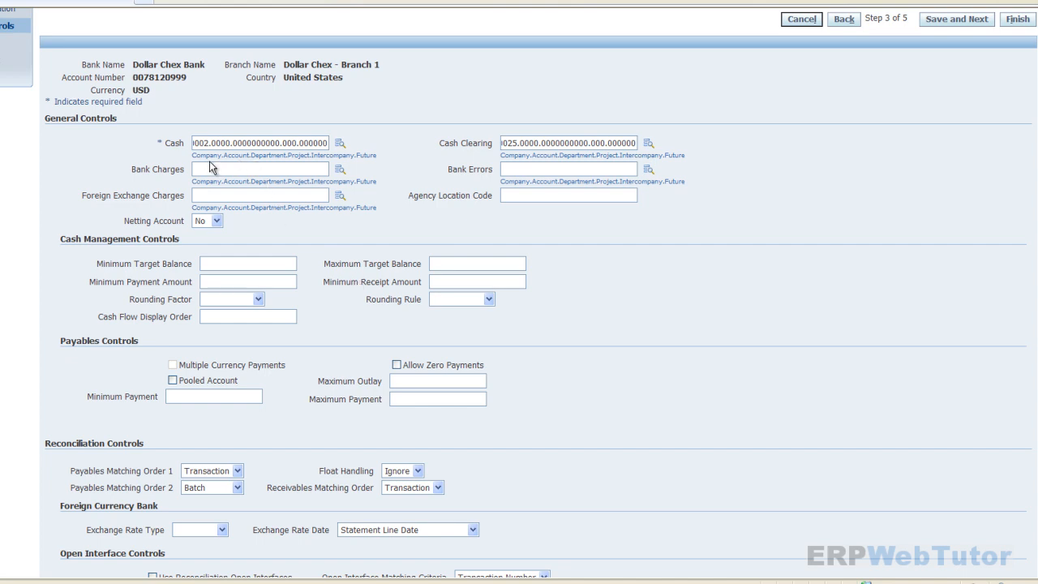
drag(224, 156, 249, 156)
click(719, 389)
scroll(719, 391, down, 3)
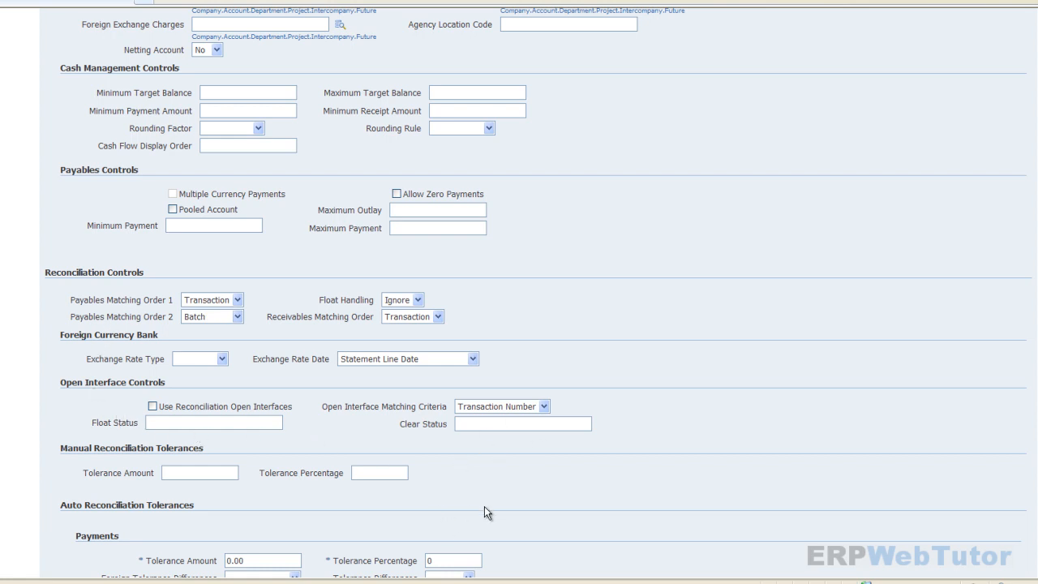
scroll(568, 451, down, 3)
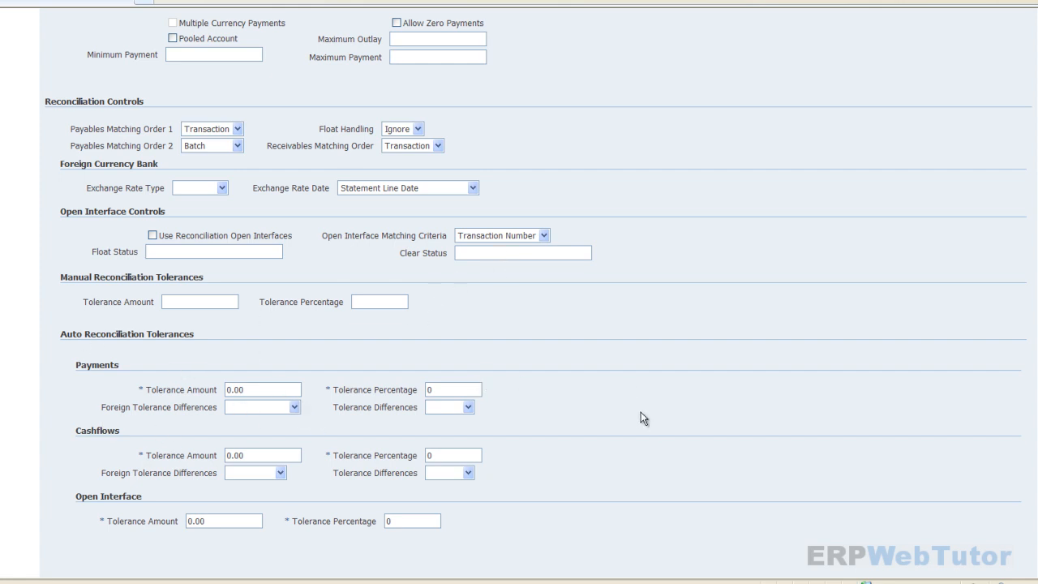
scroll(641, 412, up, 3)
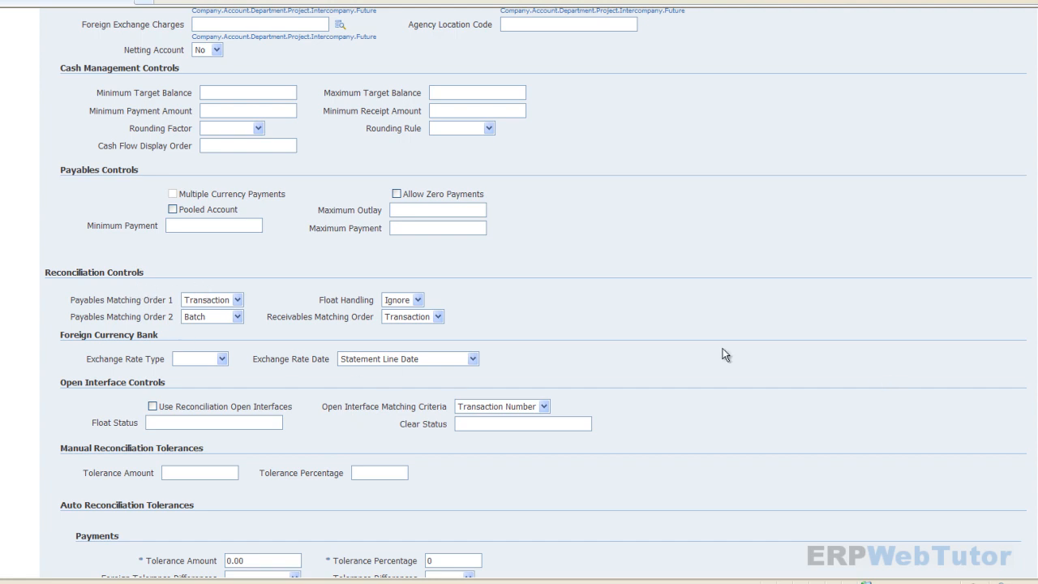
scroll(729, 292, up, 2)
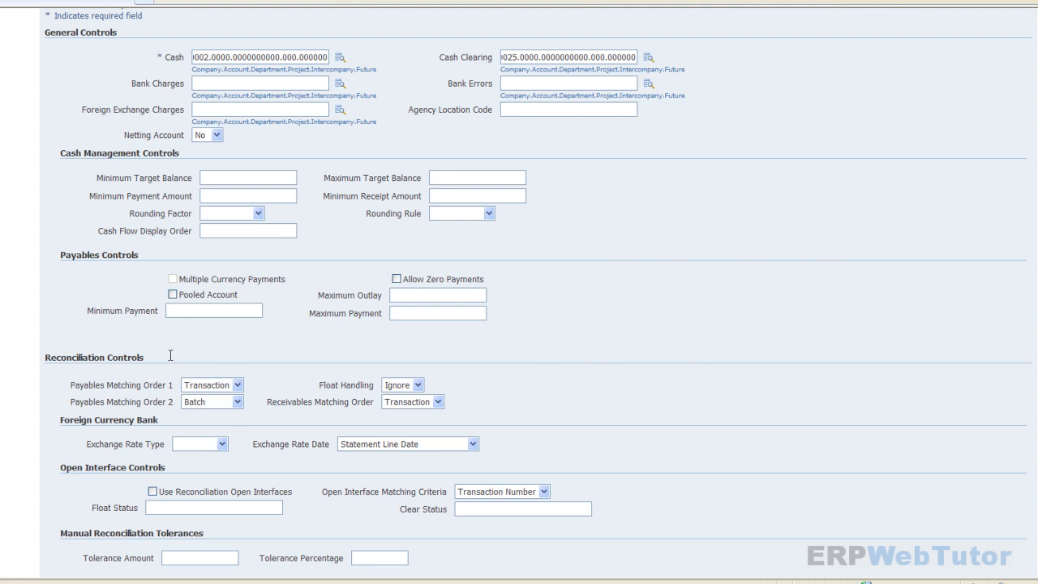
scroll(773, 384, up, 2)
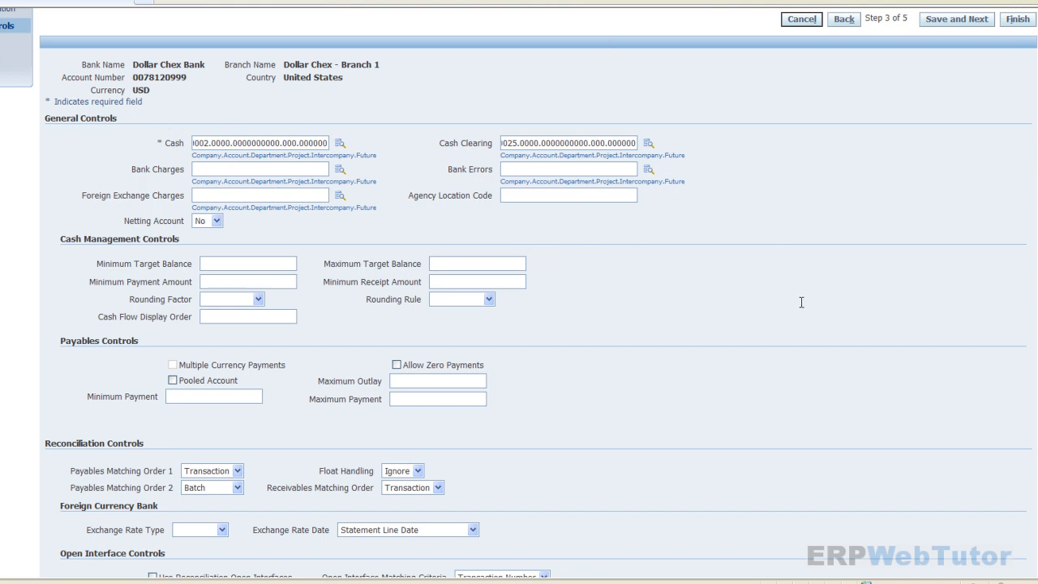
scroll(800, 290, up, 2)
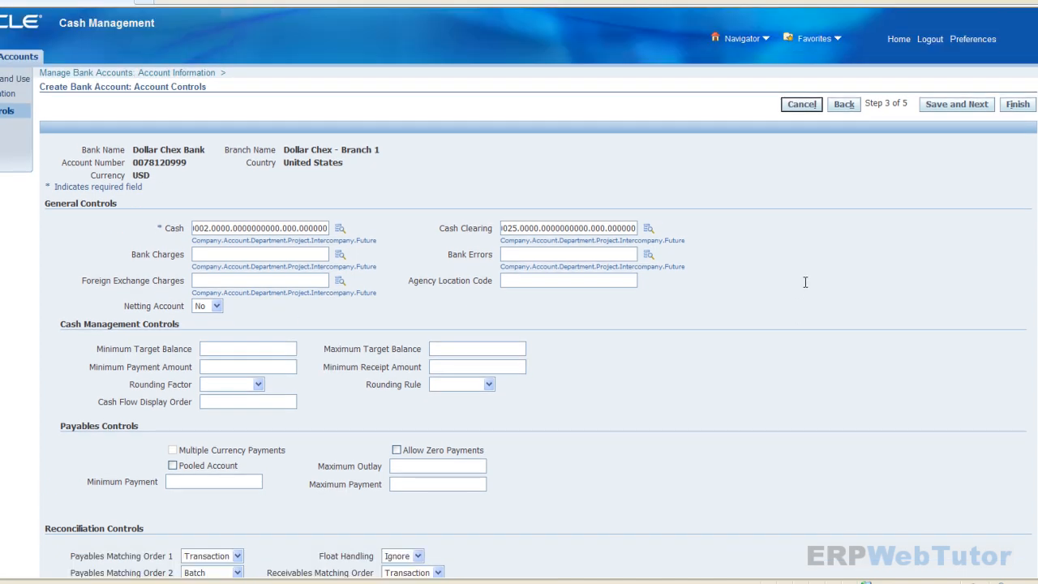
- Save the account controls, add an organization access row and tick Payables
click(962, 109)
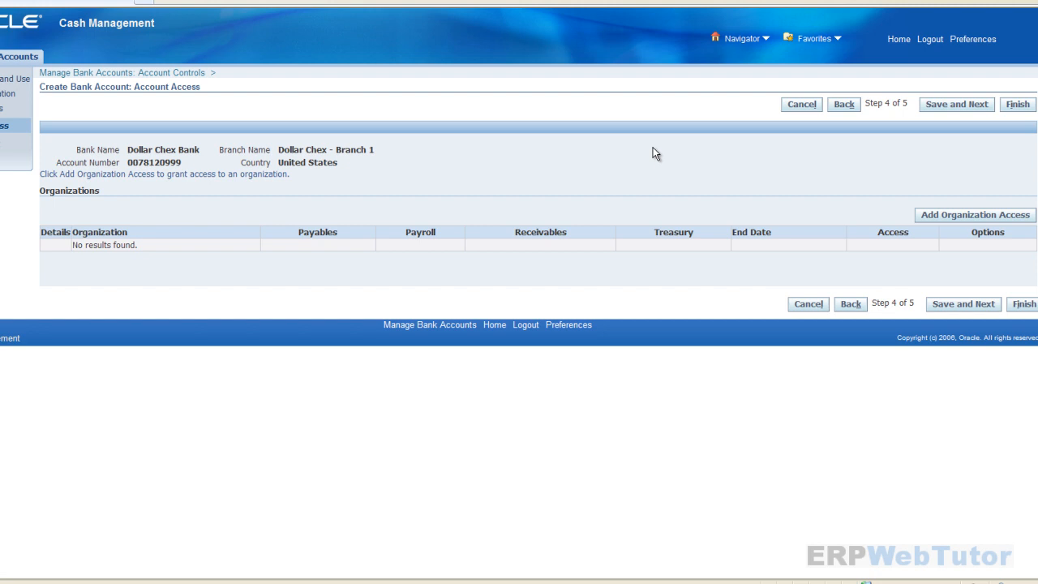
click(978, 216)
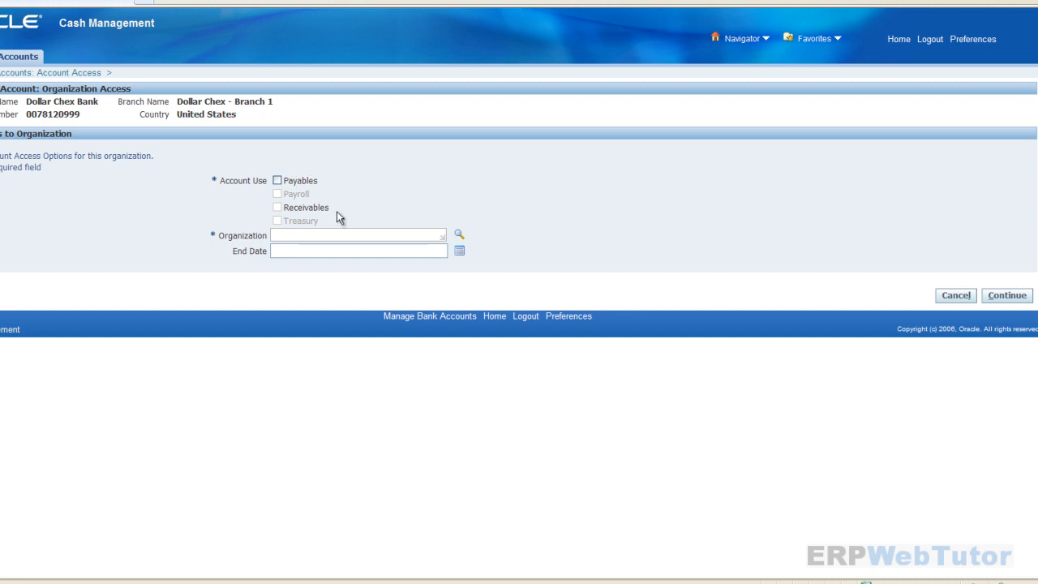
click(277, 181)
- Search organizations by 'CC' and choose CC US Operating Unit as the organization
click(277, 235)
text(CC US)
key(Tab)
click(339, 235)
click(459, 235)
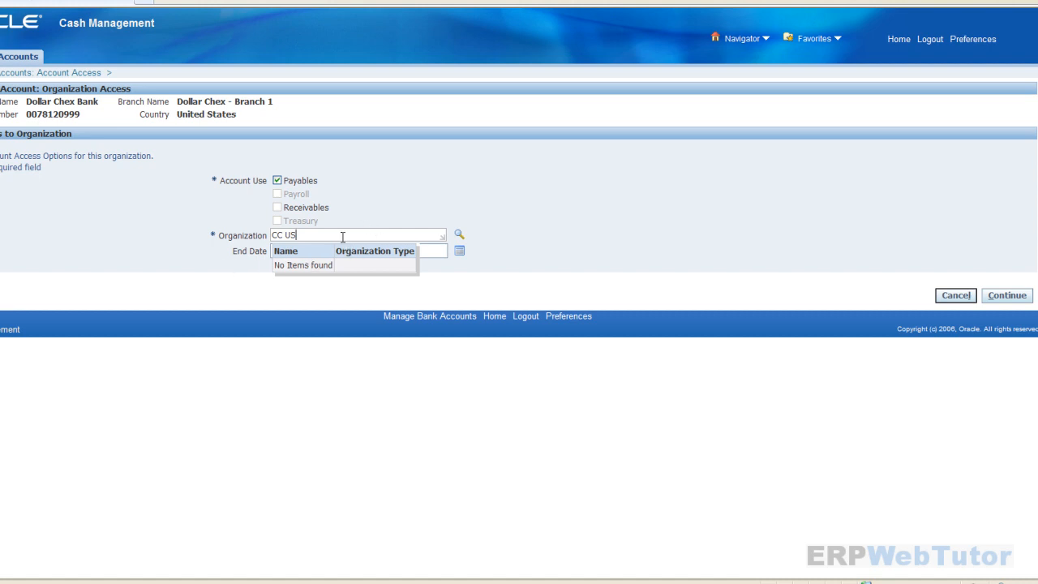
drag(342, 236, 210, 248)
text(CC)
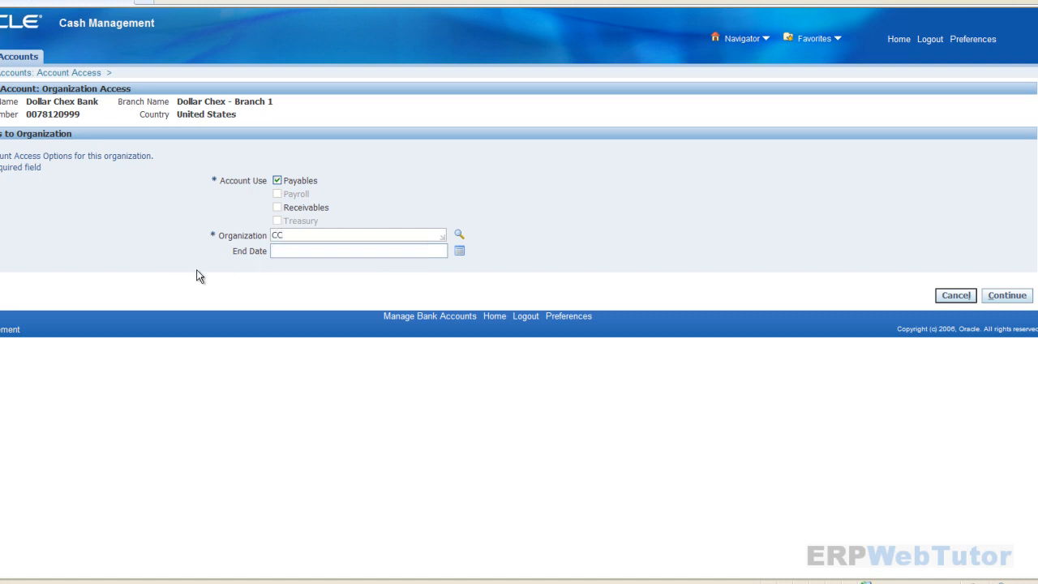
click(459, 235)
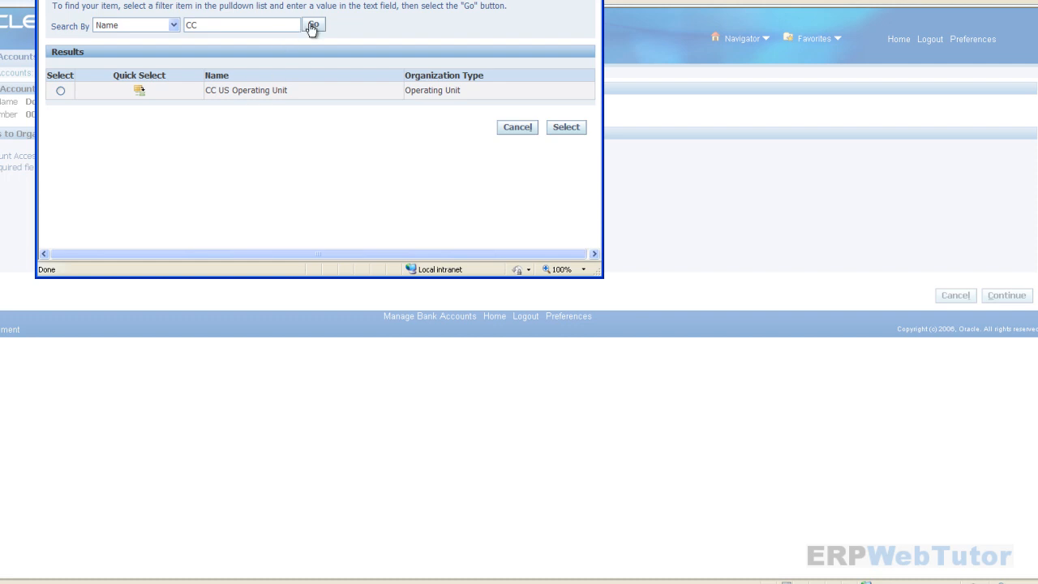
click(138, 91)
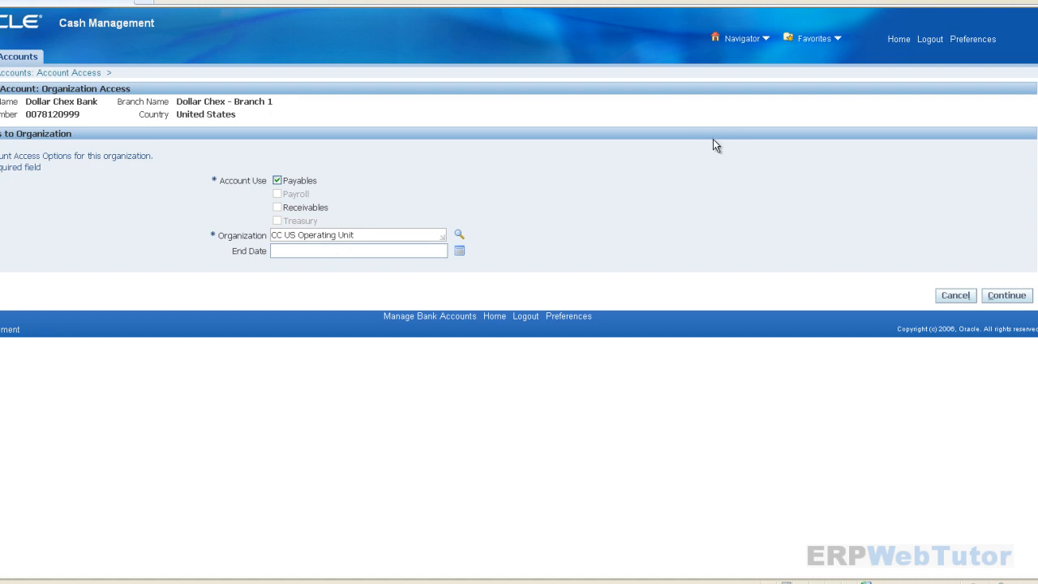
- Continue past the Cash and Cash Clearing accounts, apply them, and save to reach Account Contact
click(1003, 304)
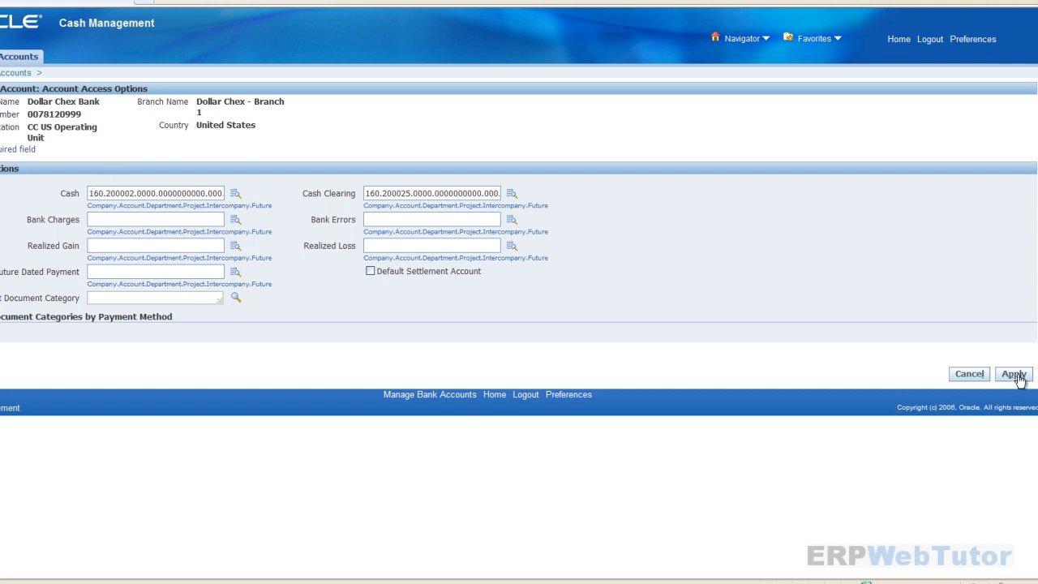
click(1017, 375)
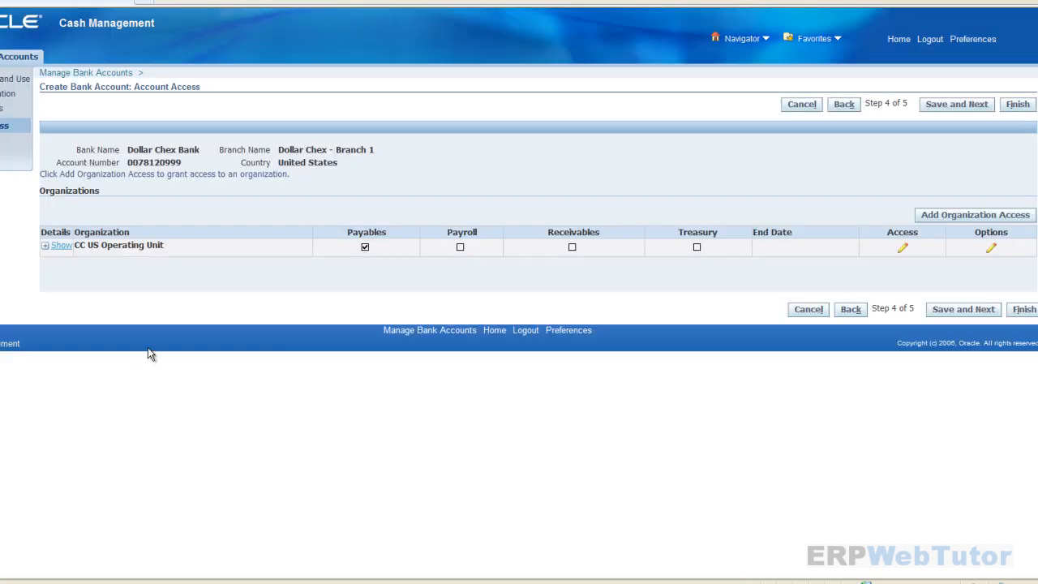
click(952, 104)
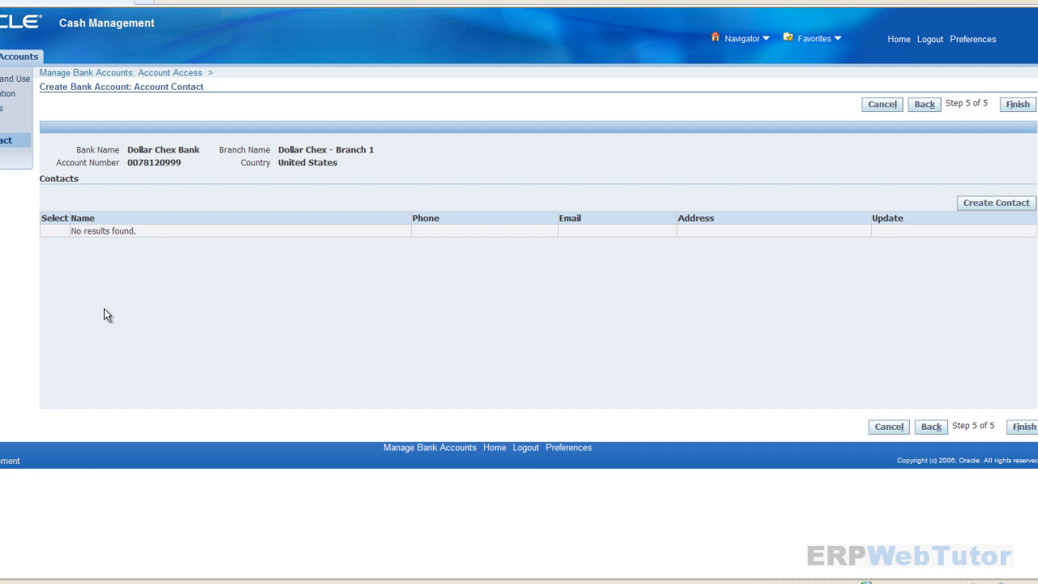
- Finish the wizard to create Dollar Chex Bank - Branch 1 ACC 001
click(1021, 105)
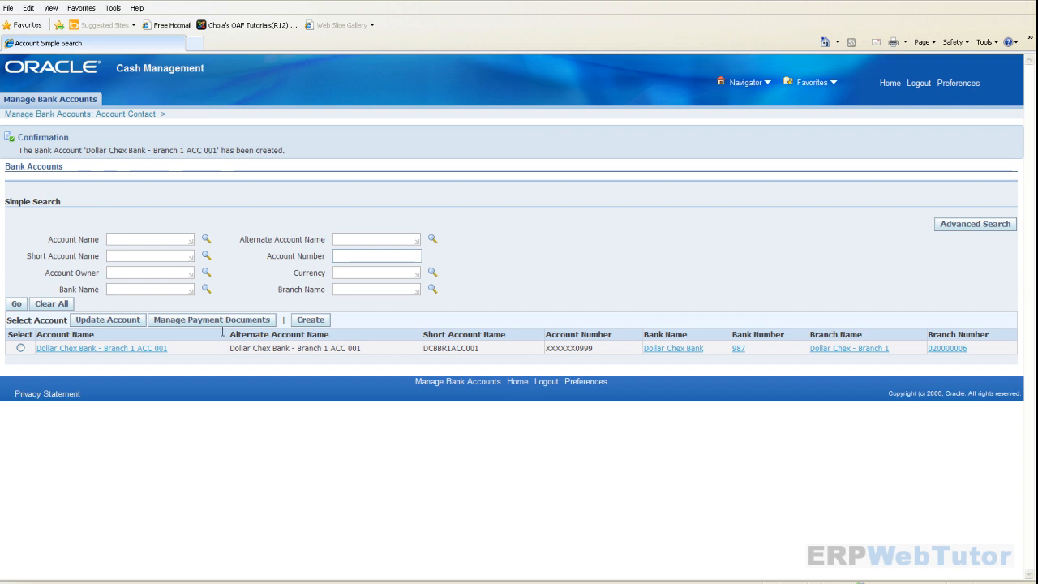
- Create a new payment document for the Dollar Chex Bank account named 'Dollar Chex Bank - Check'
click(20, 348)
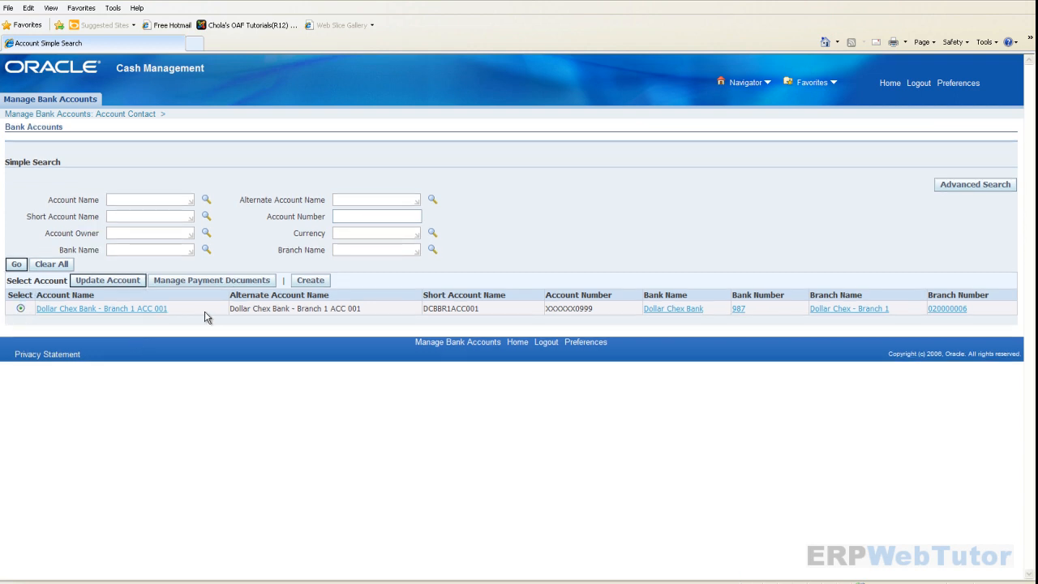
click(224, 281)
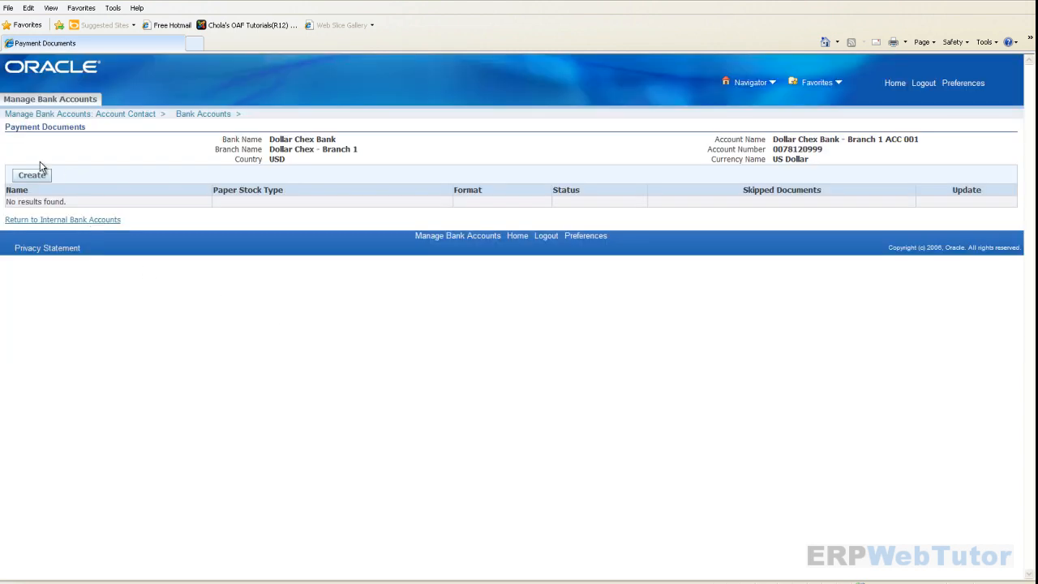
click(33, 176)
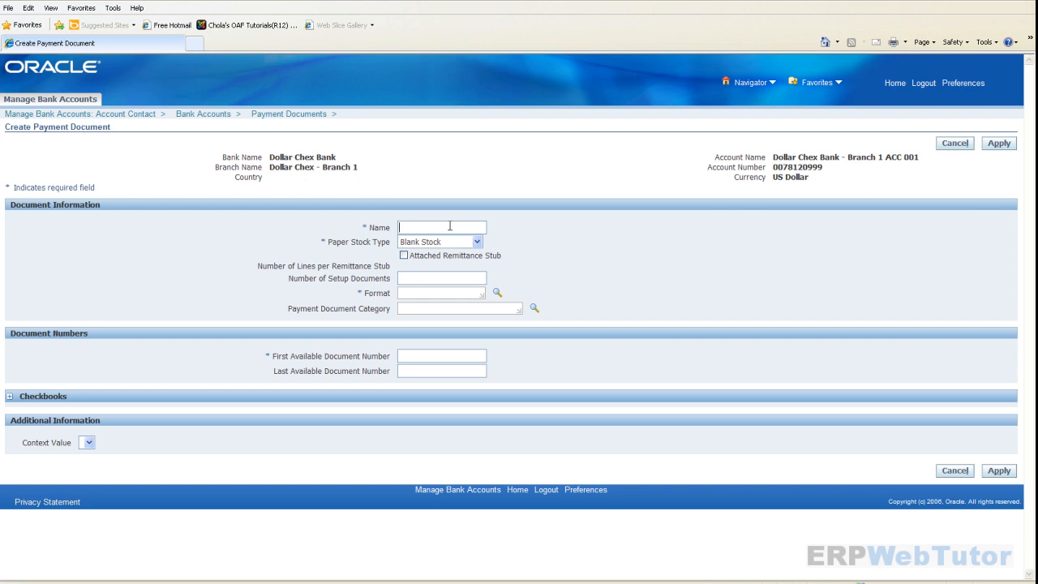
text(D)
text(ollar)
key(BackSpace)
key(BackSpace)
text(r Chex Bank - Check)
- Keep Blank Stock as the paper stock type
click(477, 243)
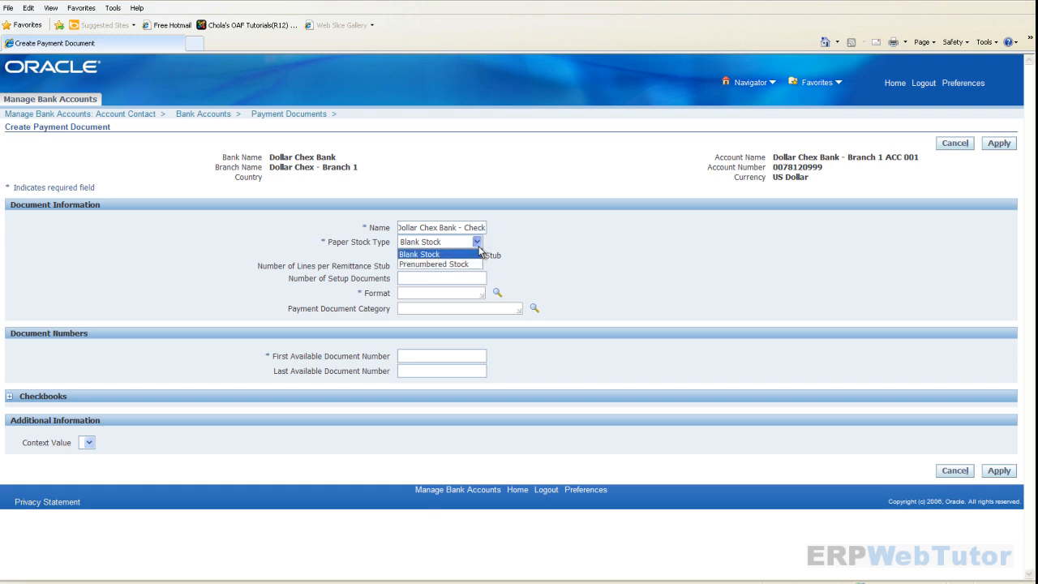
click(478, 245)
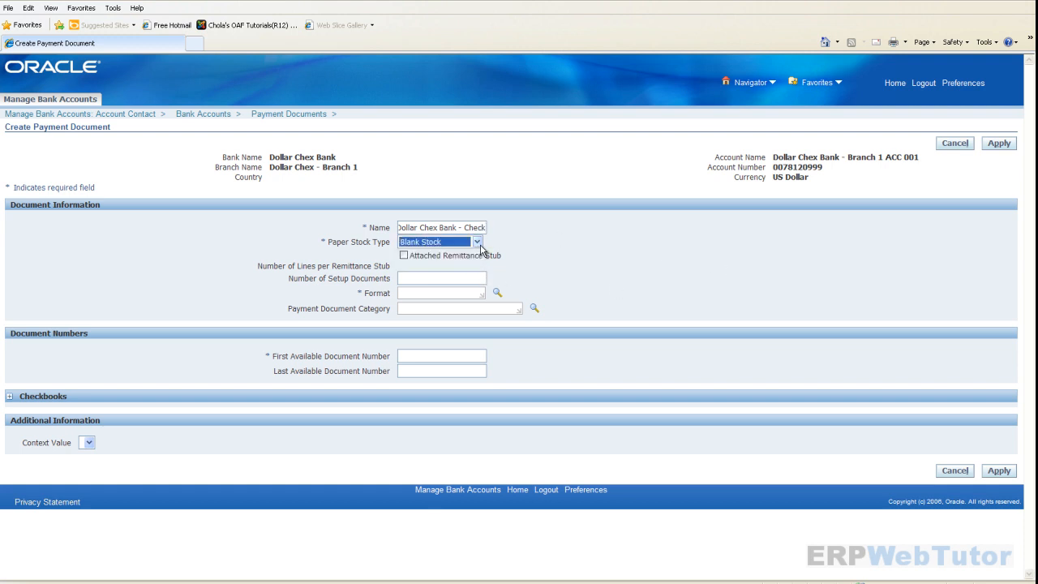
click(477, 245)
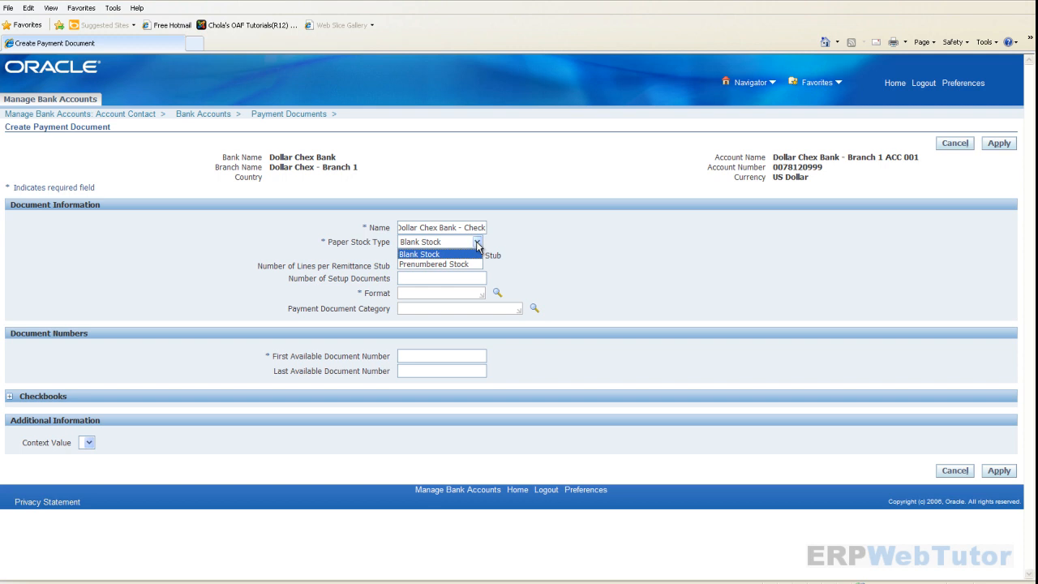
click(675, 295)
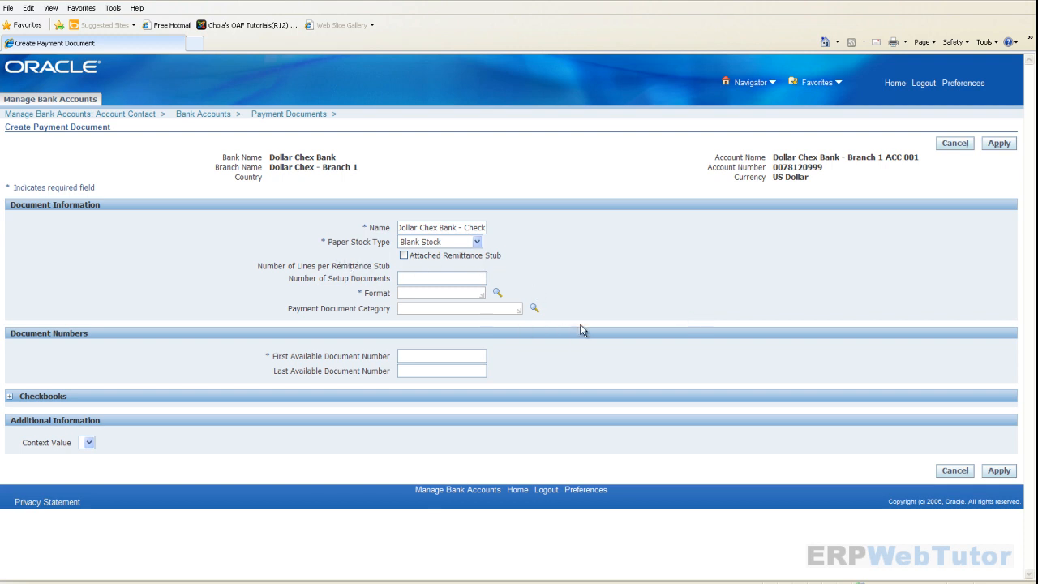
- Search check formats matching 'standard check'
click(446, 294)
text(standard check)
key(Tab)
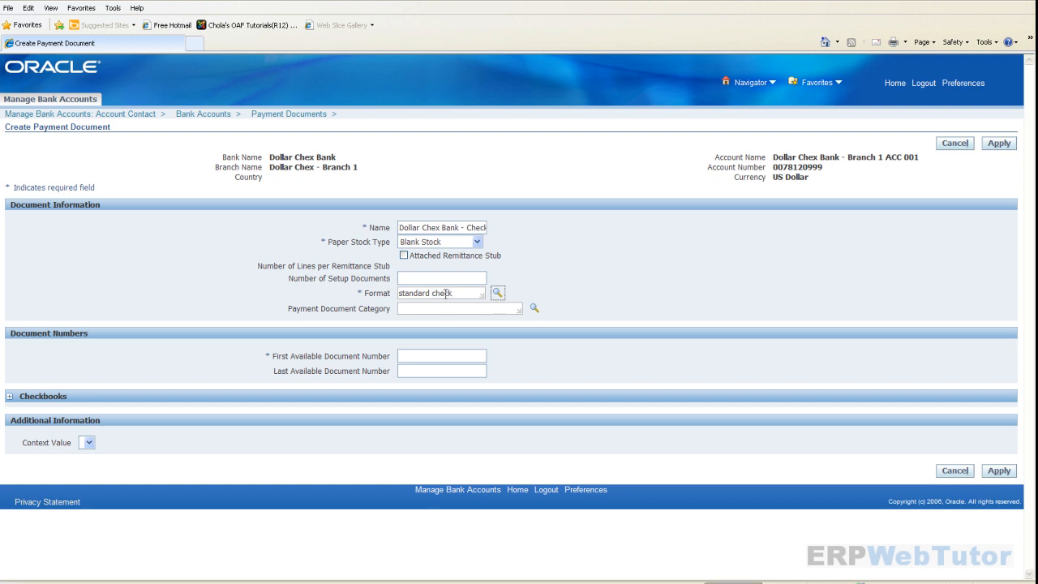
key(Return)
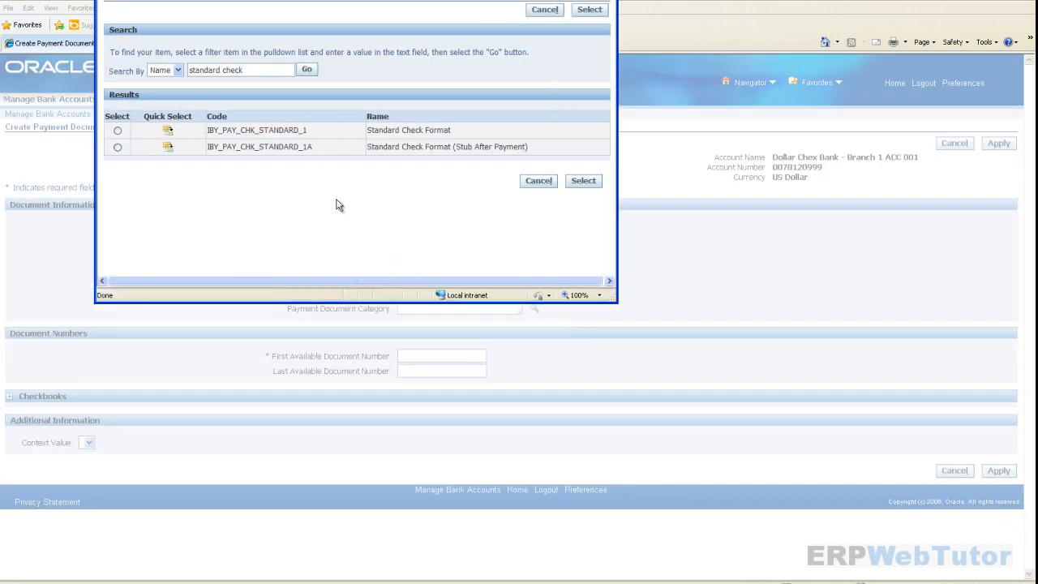
- Quick-select Standard Check Format from the format search results
click(168, 133)
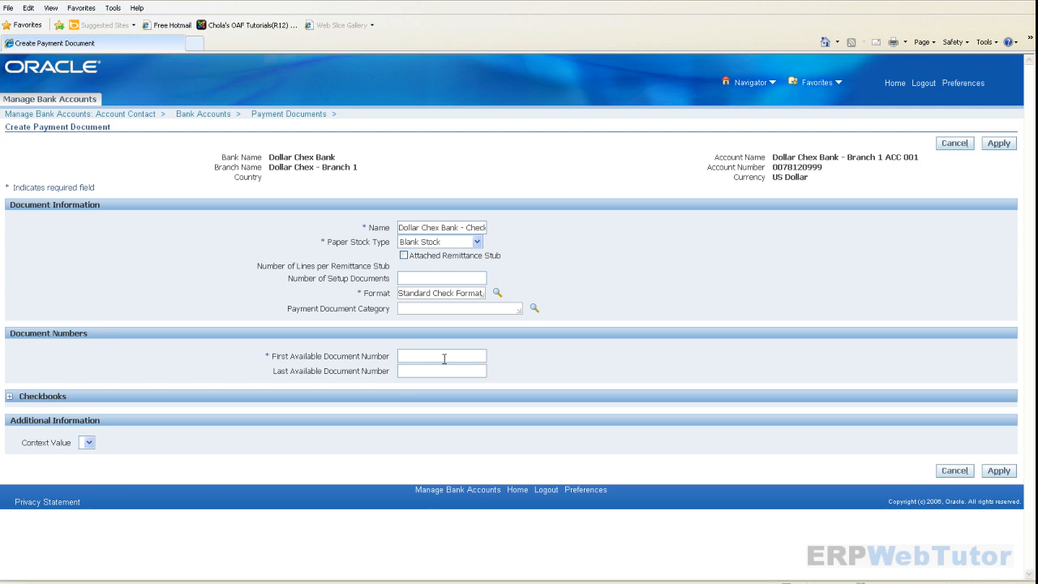
- Enter document numbers 000001 to 100000 and apply to save the payment document
text(000001)
double_click(464, 356)
click(463, 370)
text(1)
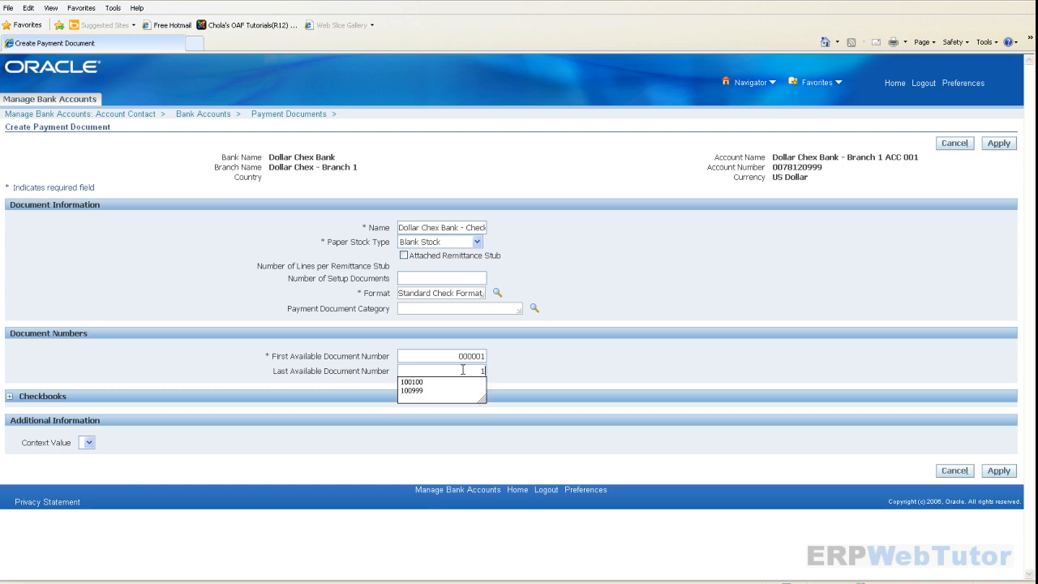
text(00000)
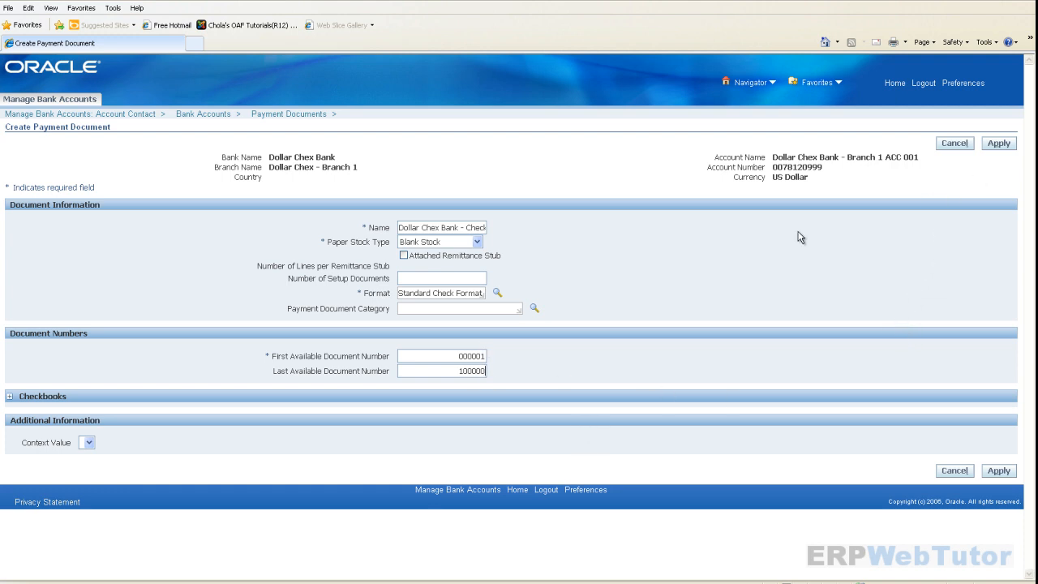
drag(454, 356, 490, 356)
click(462, 359)
drag(458, 356, 490, 353)
click(460, 371)
drag(460, 371, 508, 370)
click(999, 144)
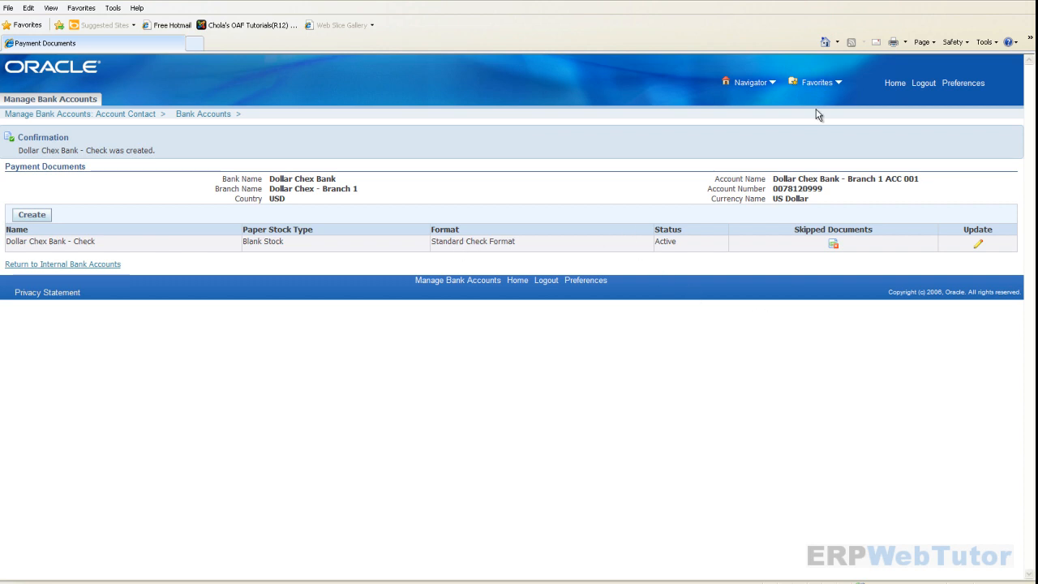
- From the home page, expand CC US AP Setup > Payments and open the Payments form
click(892, 84)
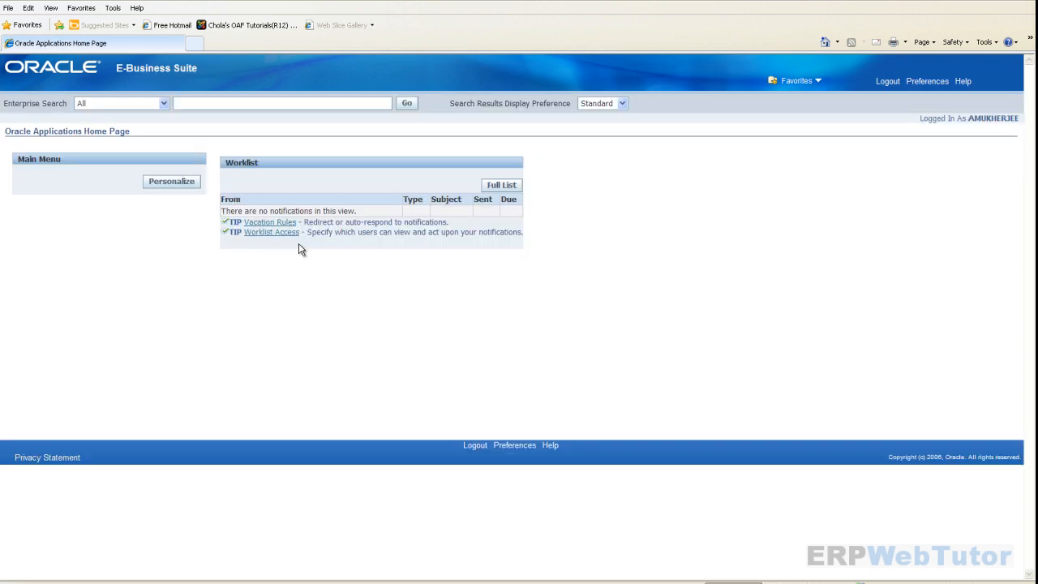
scroll(150, 346, down, 5)
scroll(150, 346, down, 3)
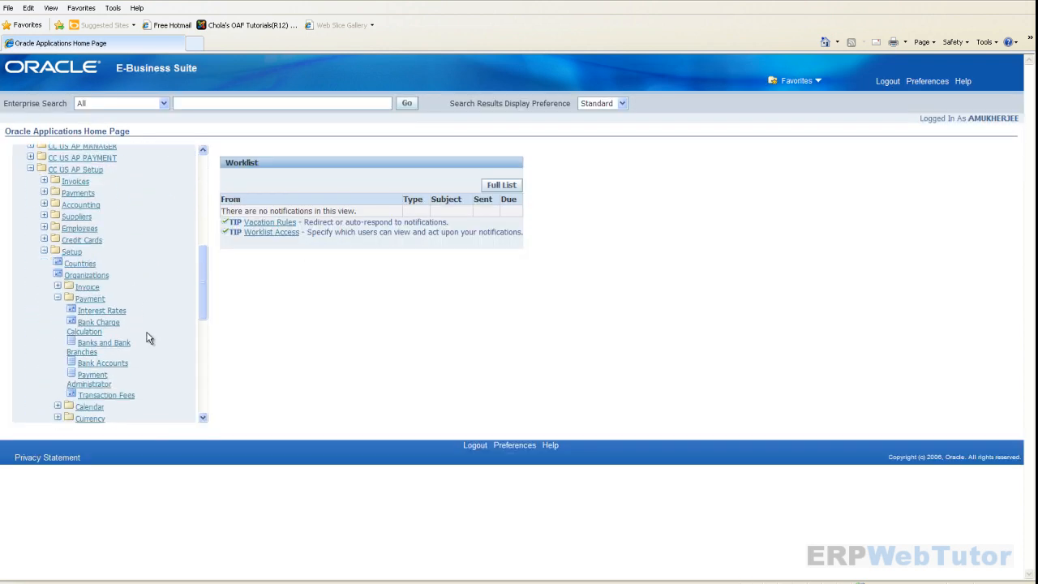
click(45, 194)
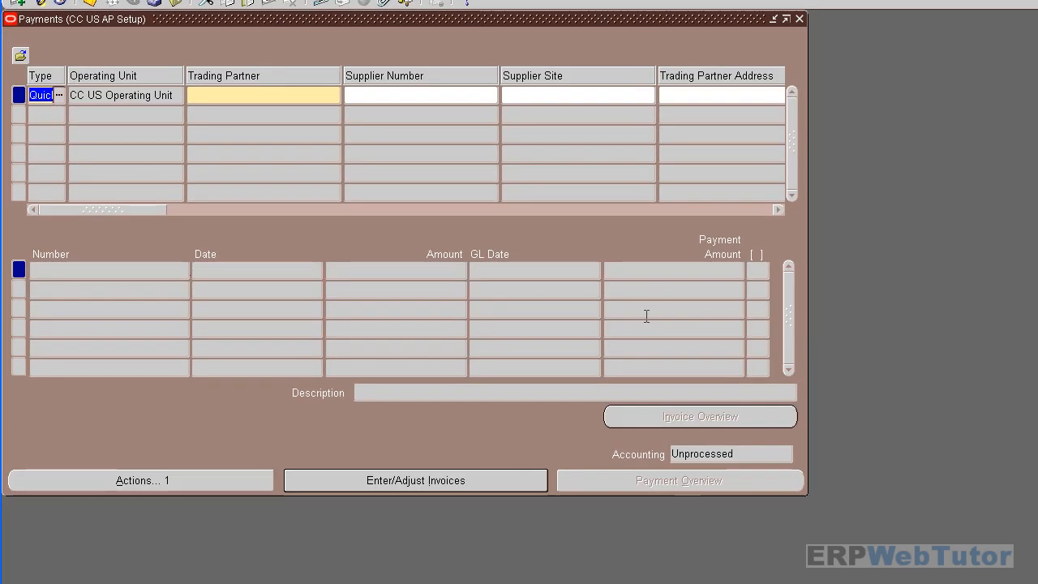
click(282, 96)
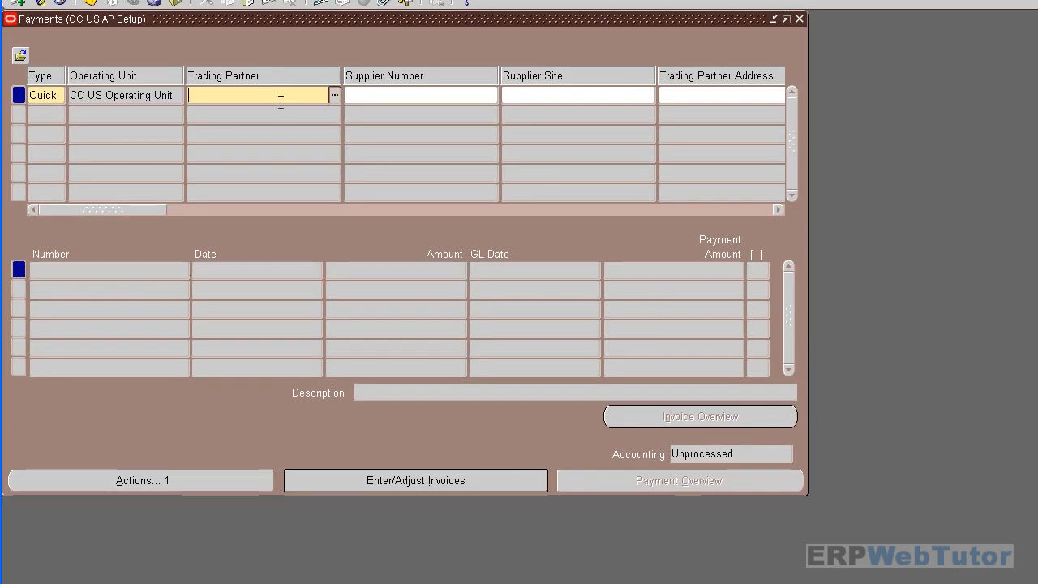
- Enter supplier testplant and set the payment date to 13-APR-2012
text(test)
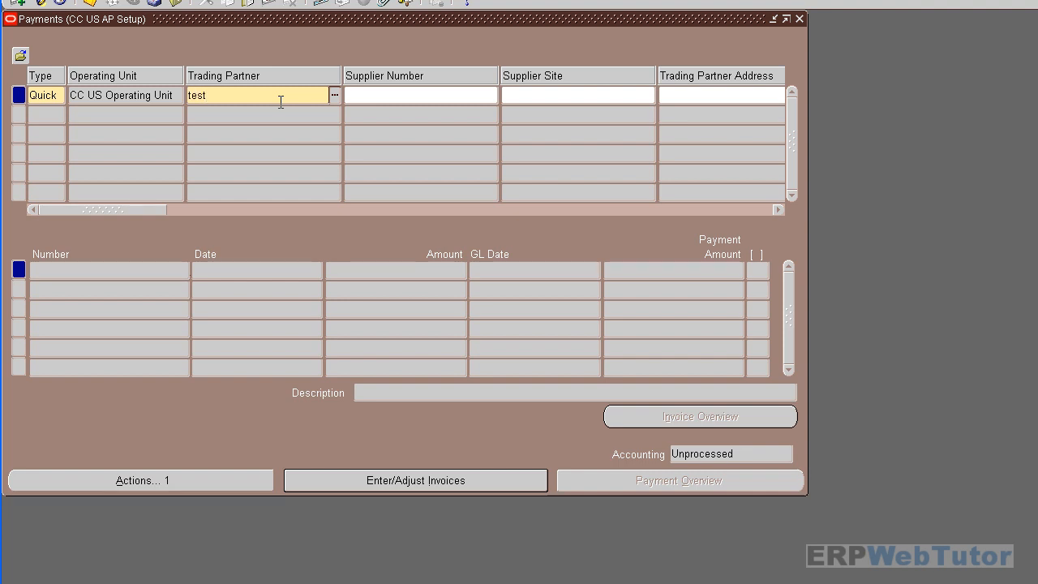
text(plant)
key(Tab)
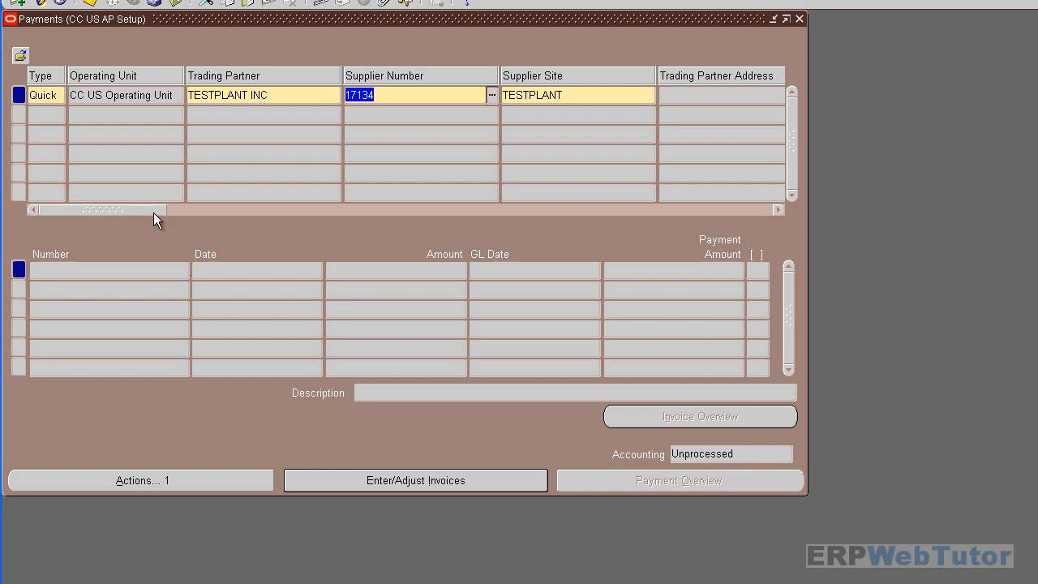
drag(154, 212, 287, 234)
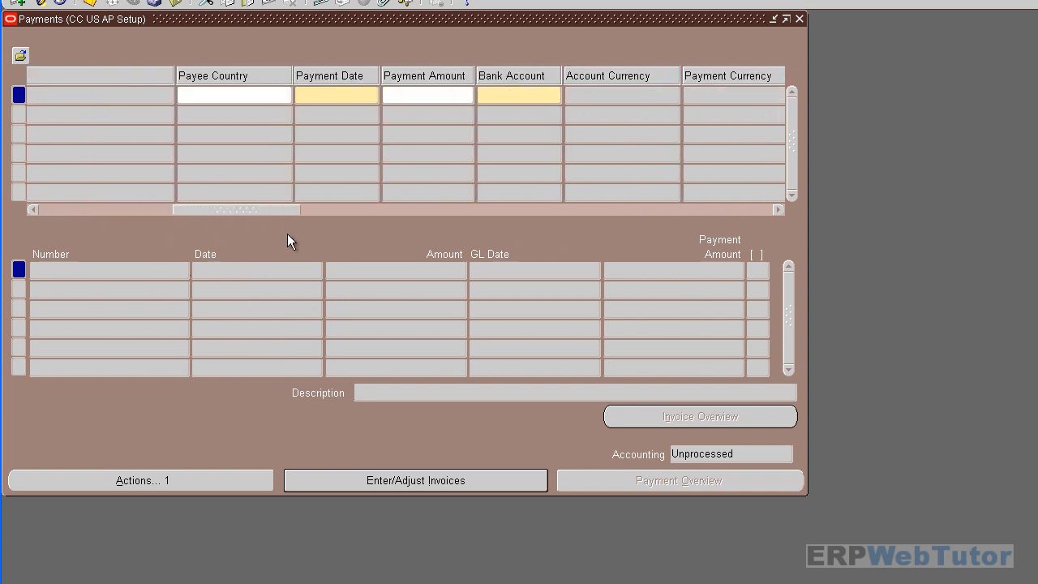
click(341, 91)
click(372, 99)
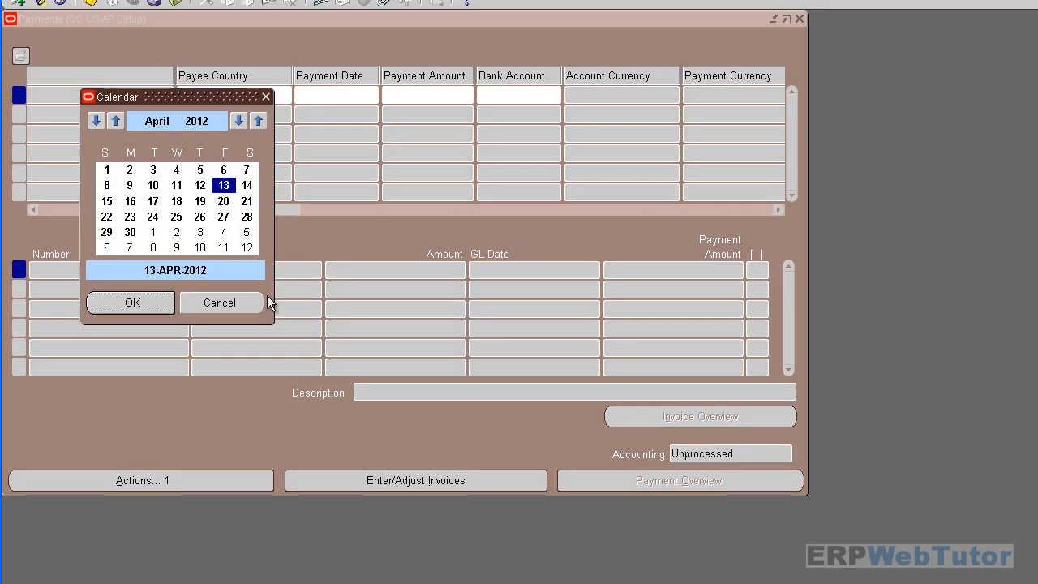
click(133, 303)
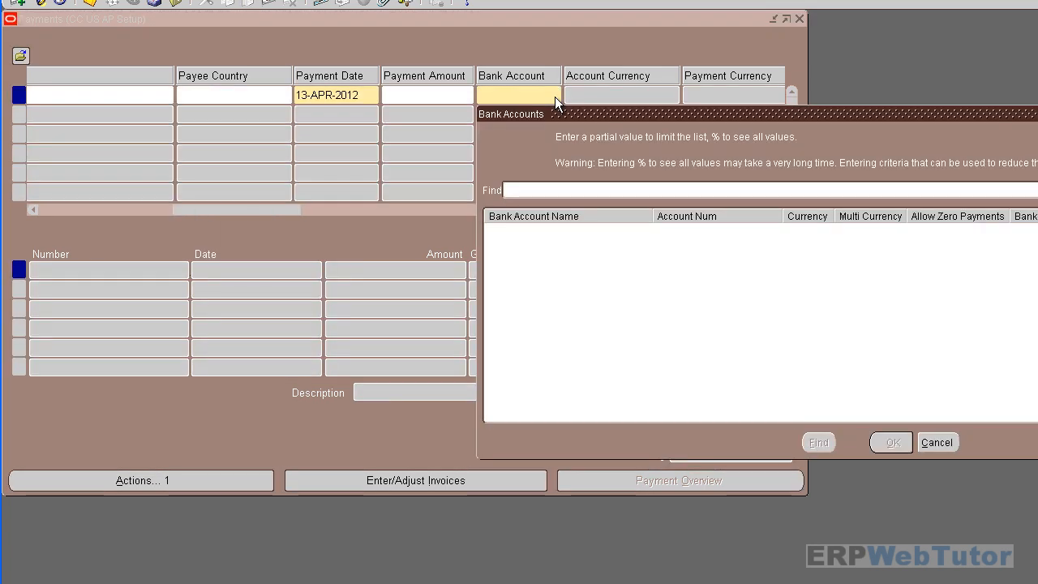
- Find bank accounts matching 'dollar%' and select Dollar Chex Bank - Branch 1 ACC 001
text(doll)
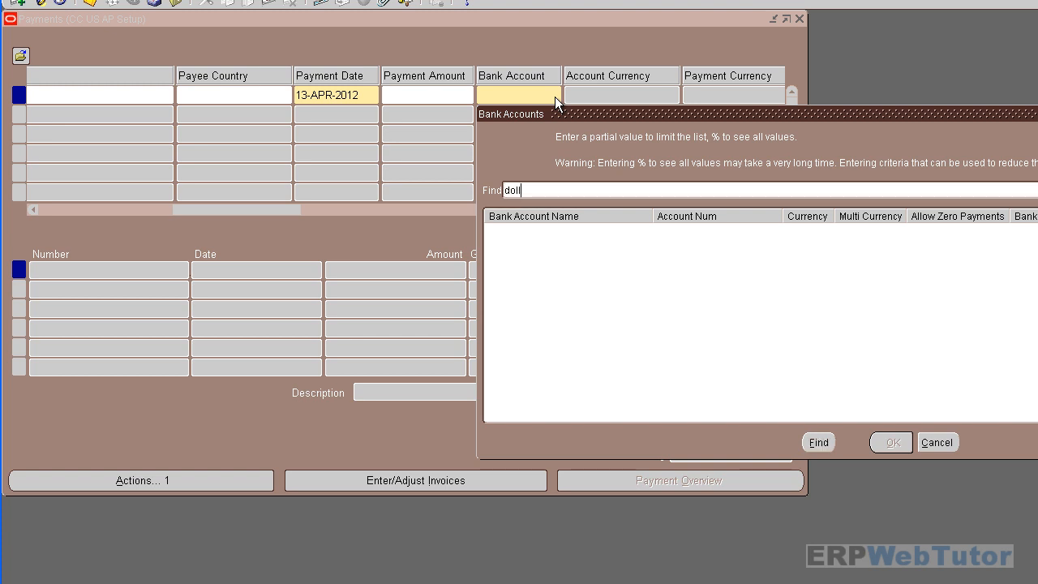
text(ar%)
key(Return)
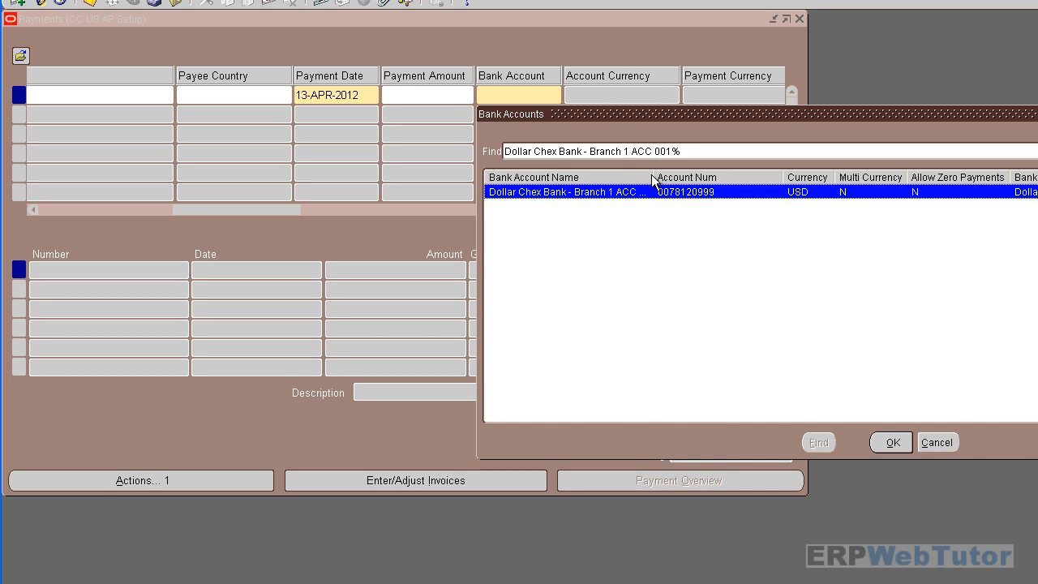
drag(653, 180, 821, 180)
click(886, 439)
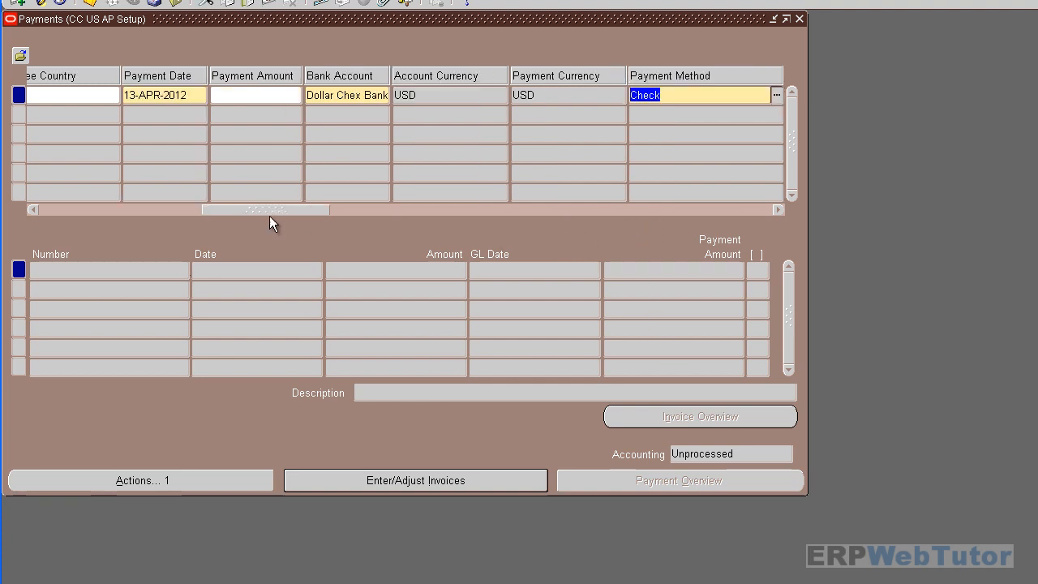
drag(269, 211, 297, 211)
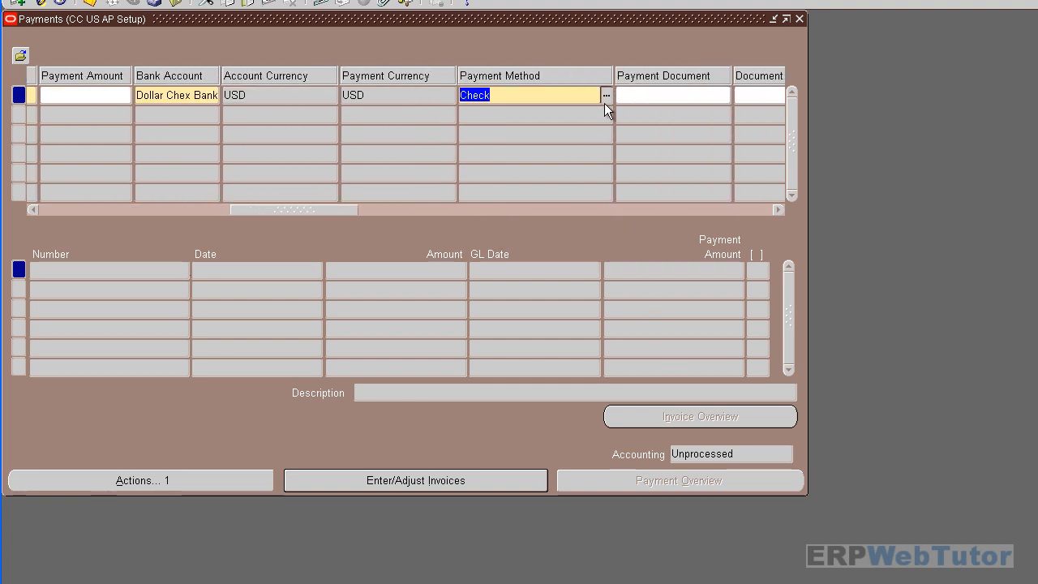
- Confirm Check as payment method and pick Standard Check Format as payment process profile
click(606, 95)
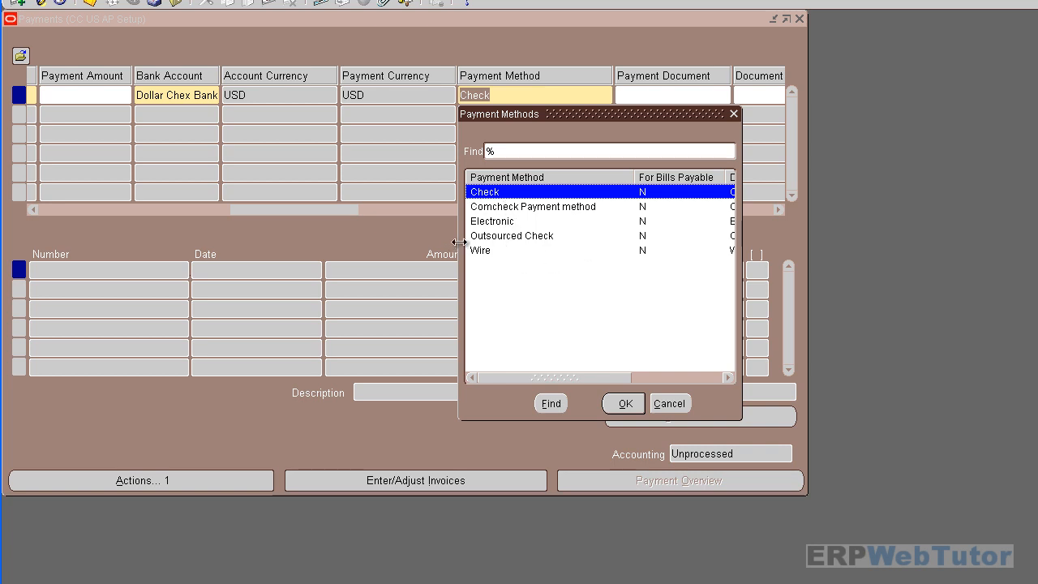
click(625, 403)
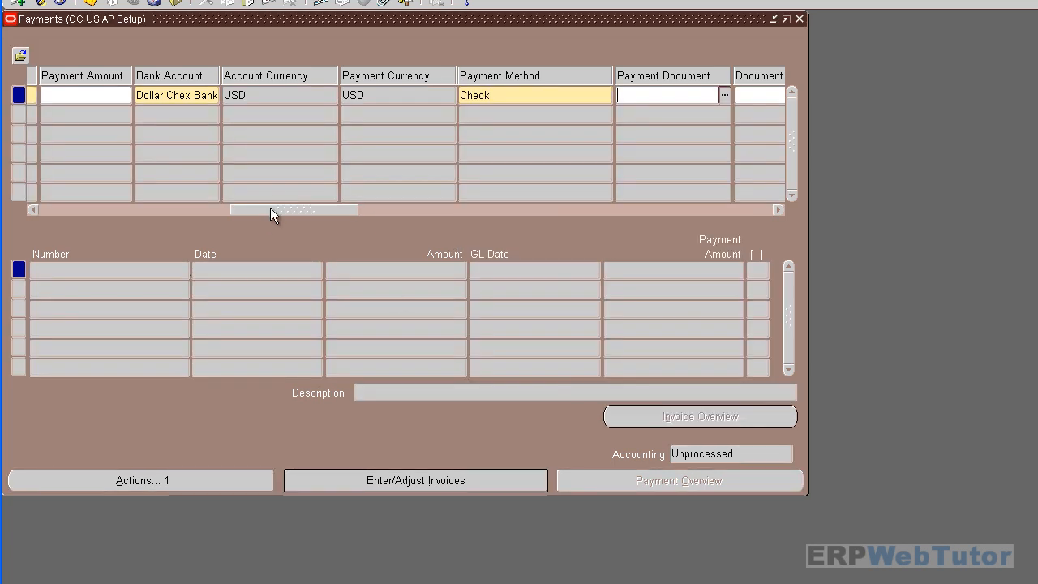
drag(344, 210, 387, 210)
click(665, 96)
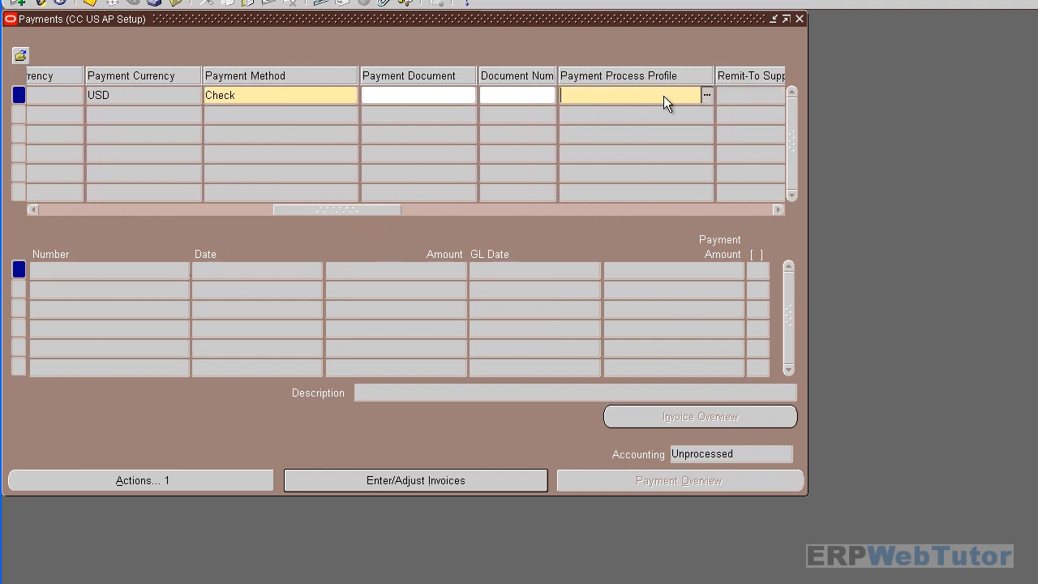
click(707, 95)
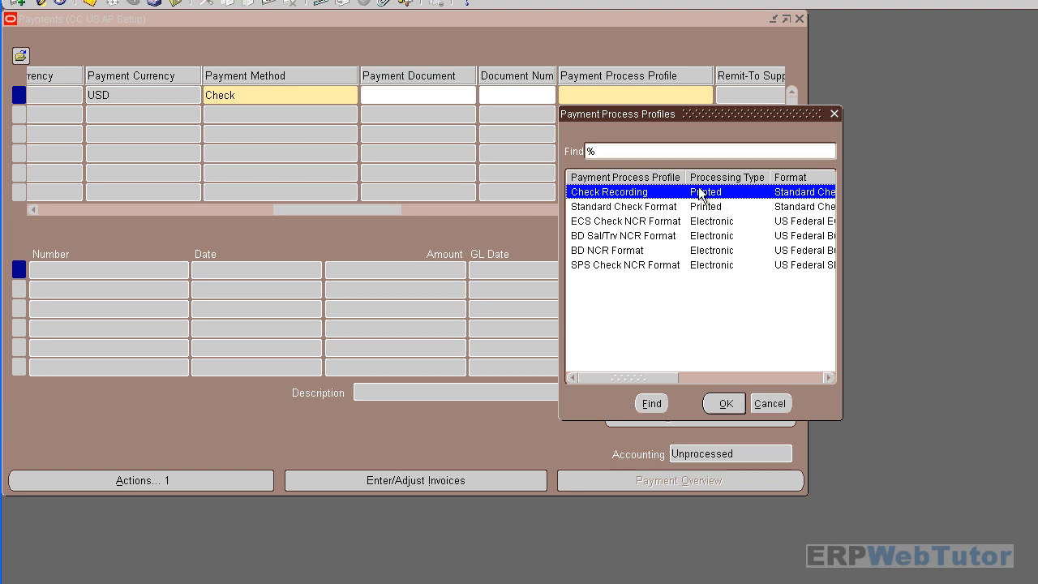
click(630, 207)
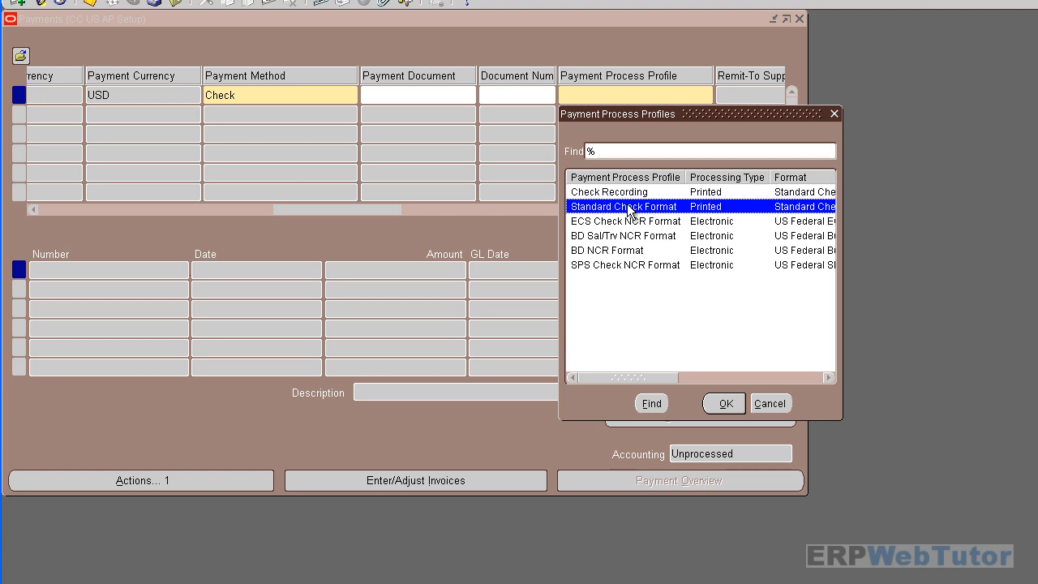
click(725, 403)
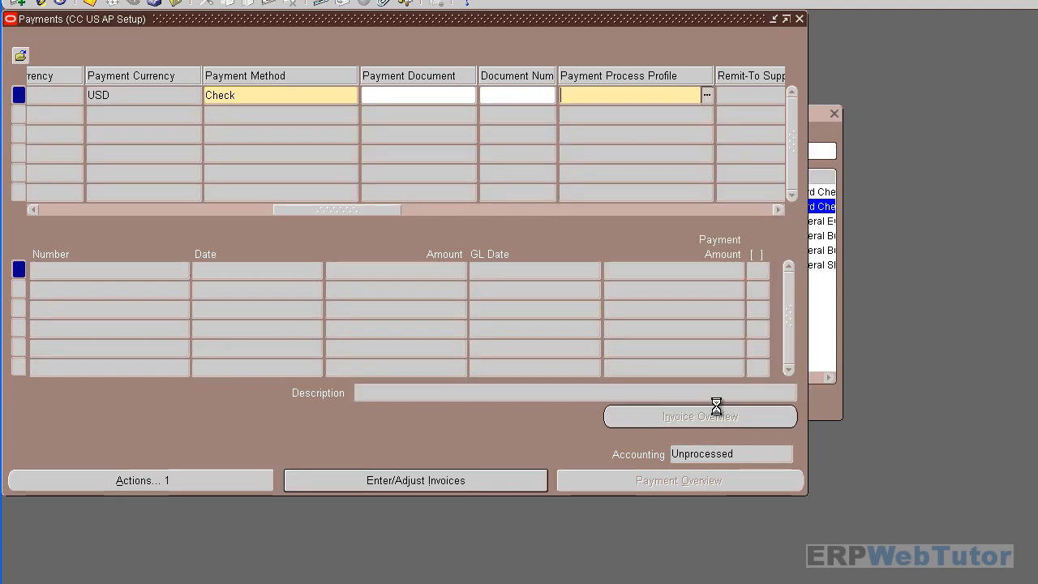
- Select invoice inv1 (12.00) through Enter/Adjust Invoices, then call up the Find Requests window
drag(382, 208, 79, 240)
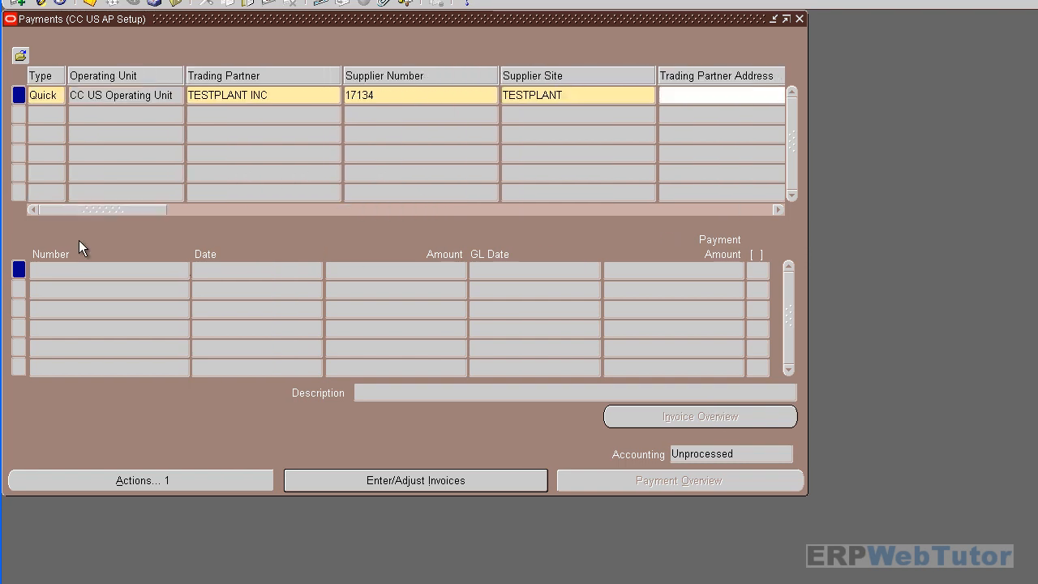
click(340, 483)
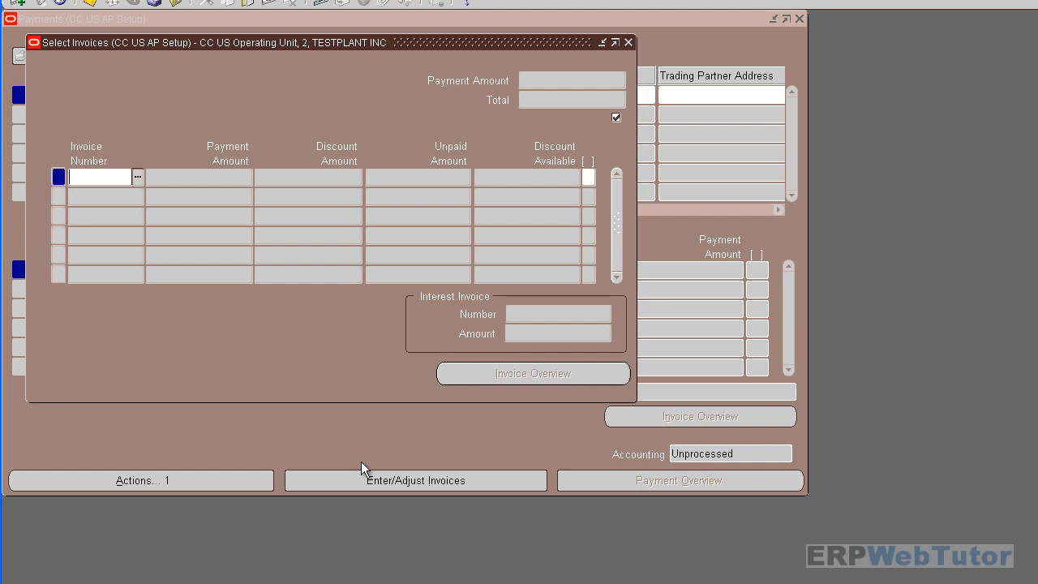
text(in)
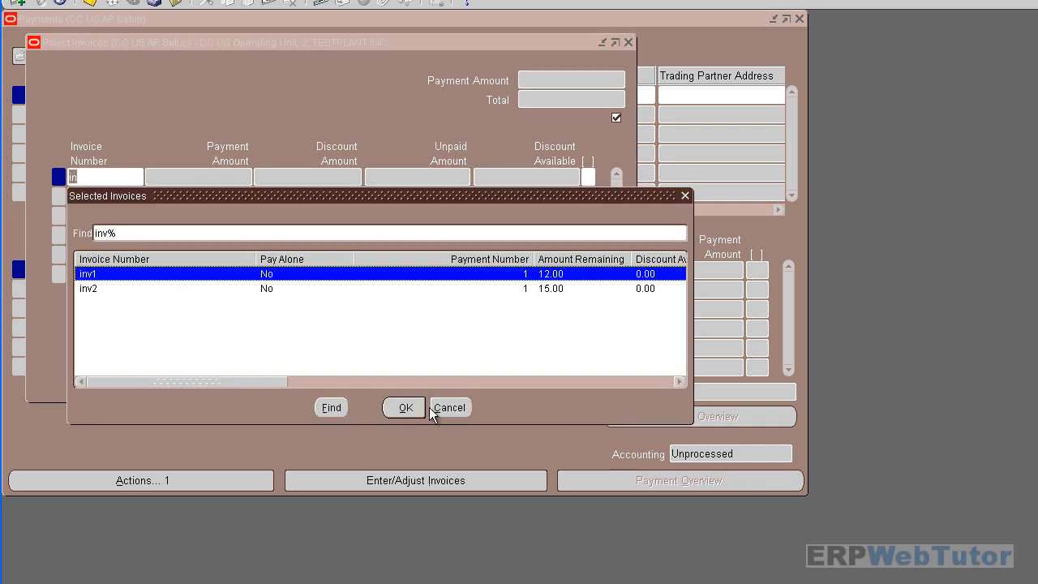
click(403, 408)
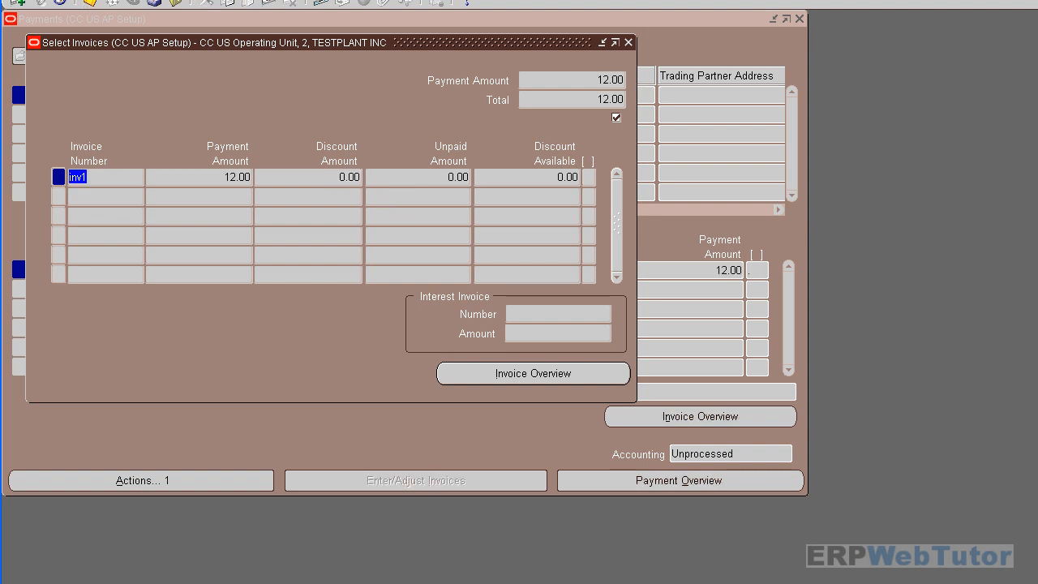
key(alt+v)
- Find all my requests, refresh until Format Payment Instructions request 901361 completes, then view its output
click(98, 180)
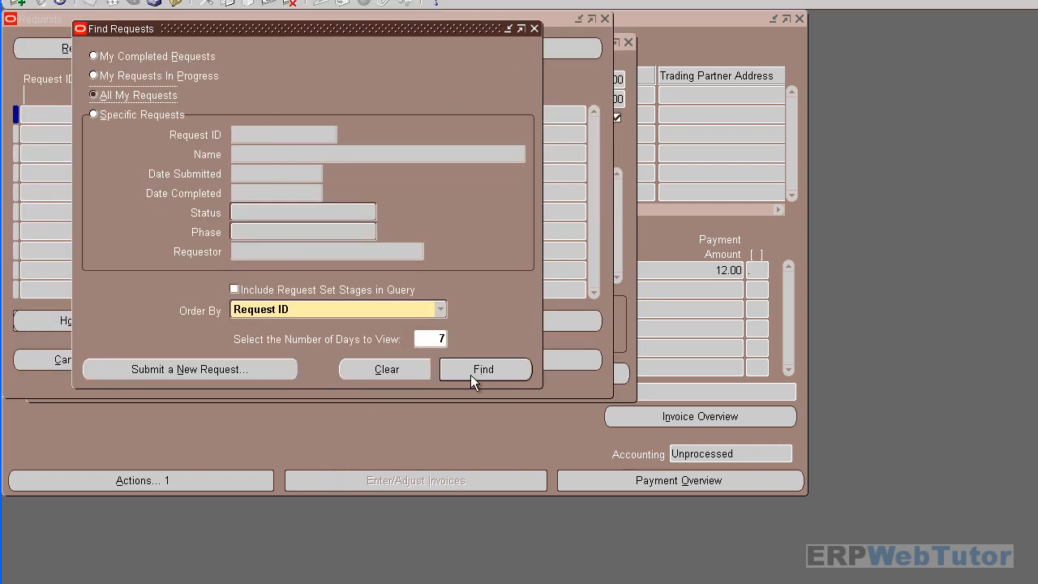
click(484, 371)
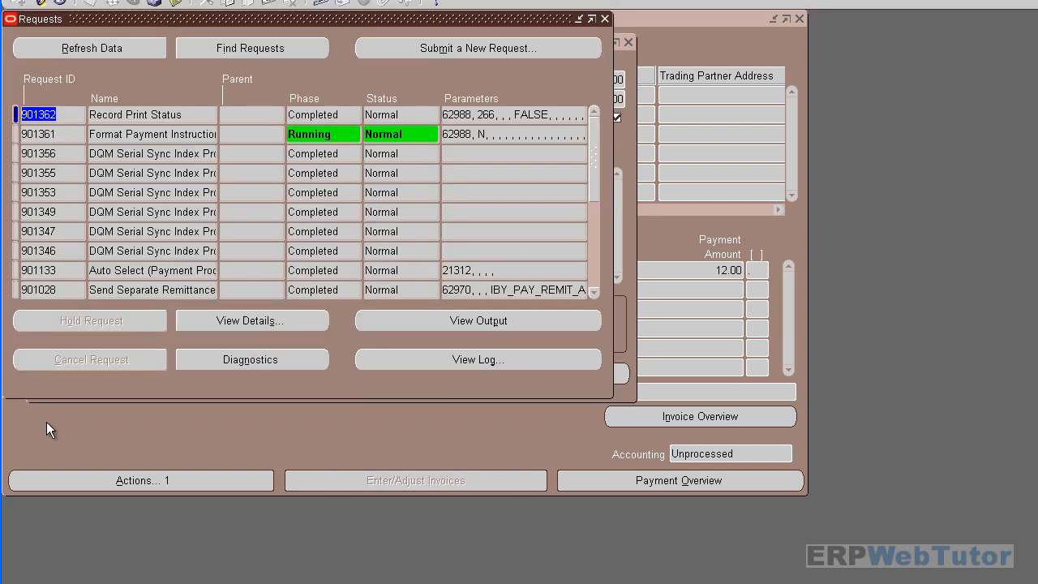
click(511, 134)
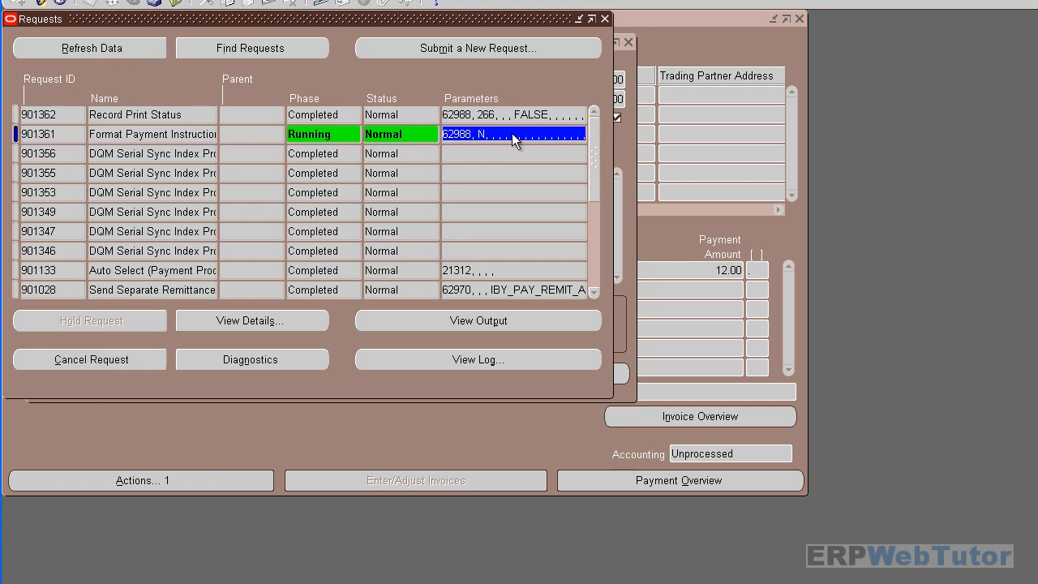
click(69, 47)
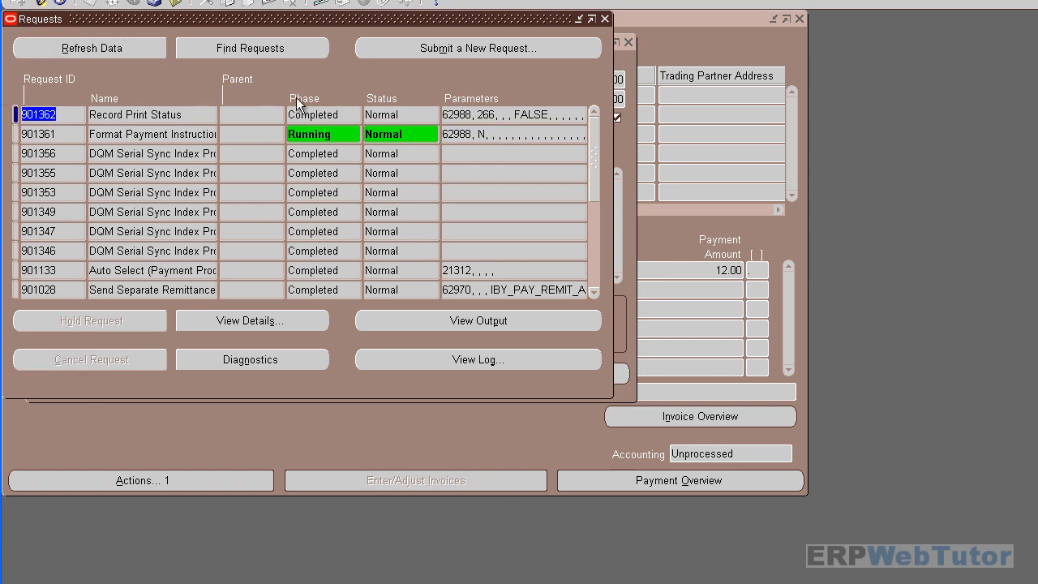
click(112, 45)
drag(90, 134, 232, 139)
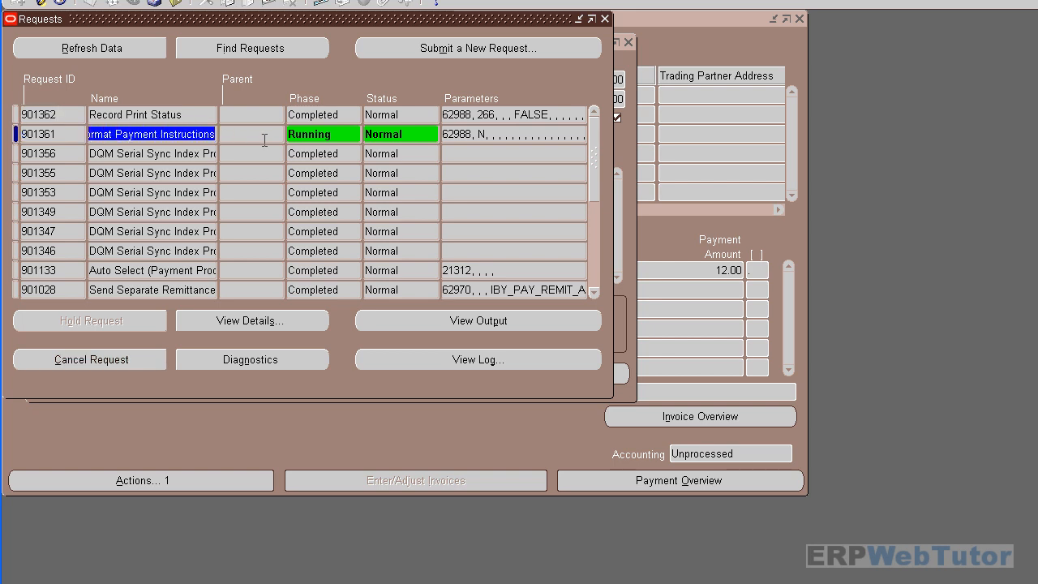
click(113, 47)
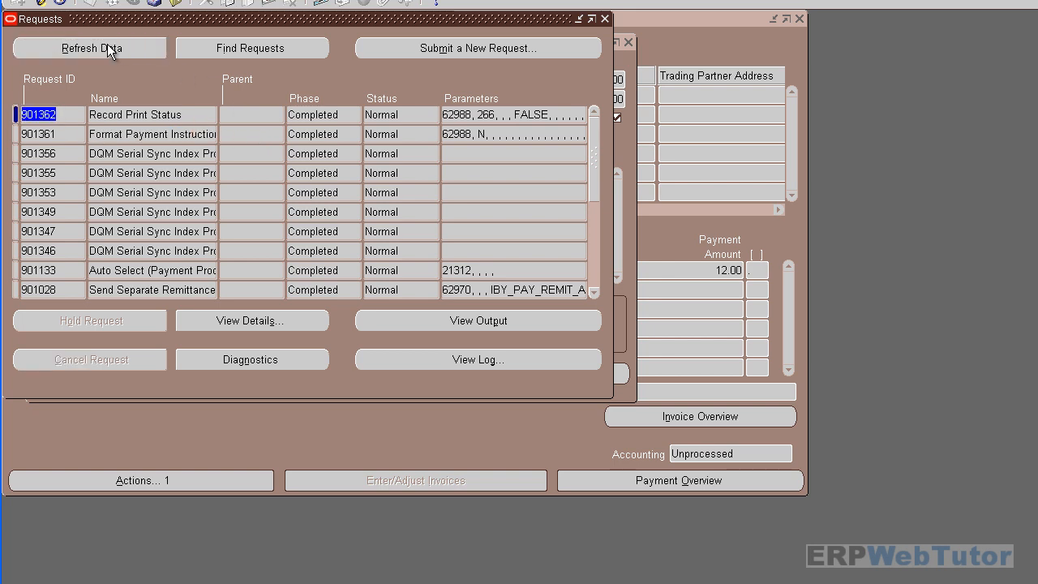
click(101, 135)
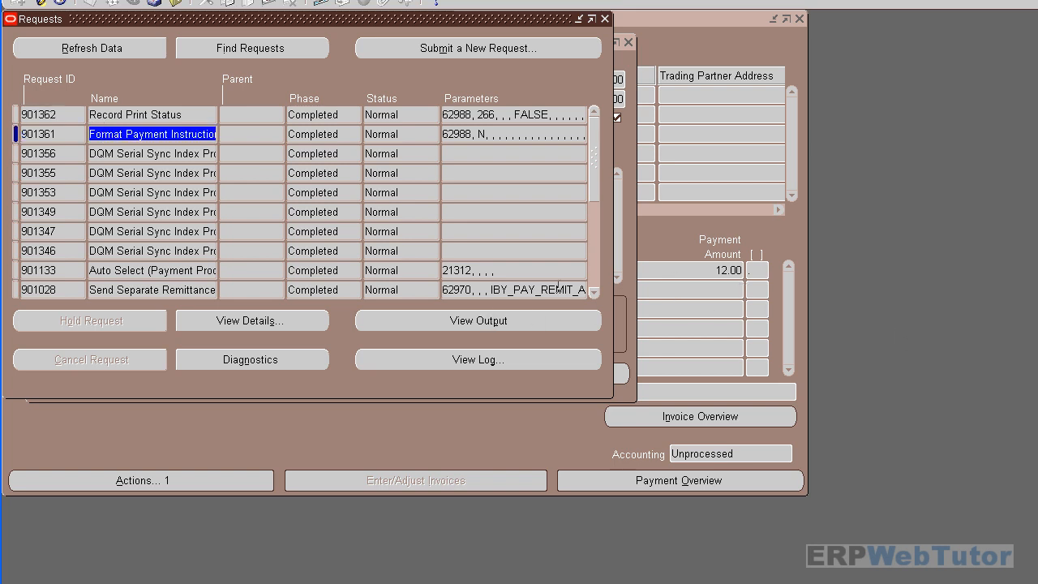
click(524, 323)
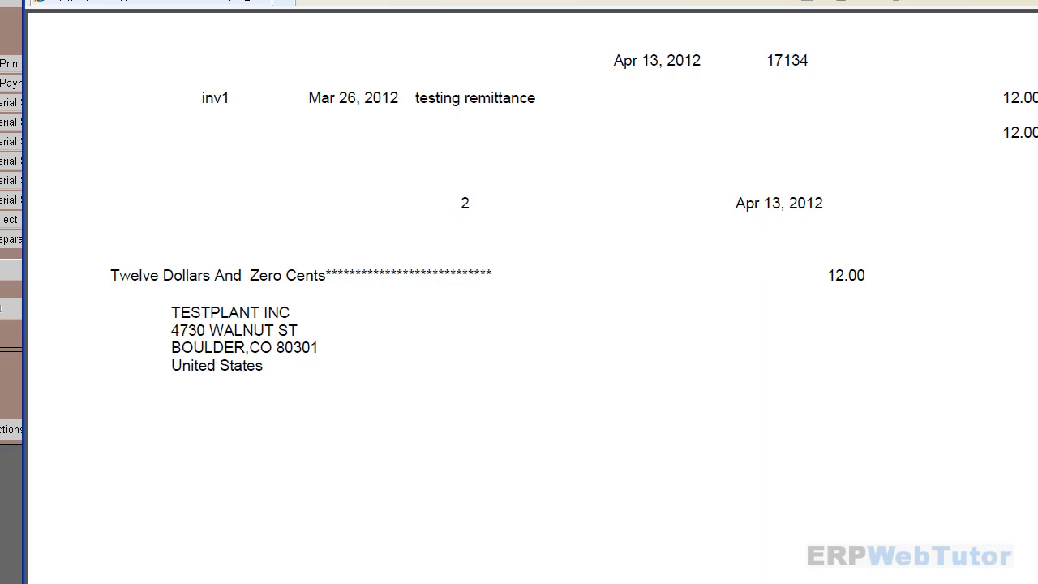
- Close the 12.00 check output for TESTPLANT INC after reviewing it
key(alt+F4)
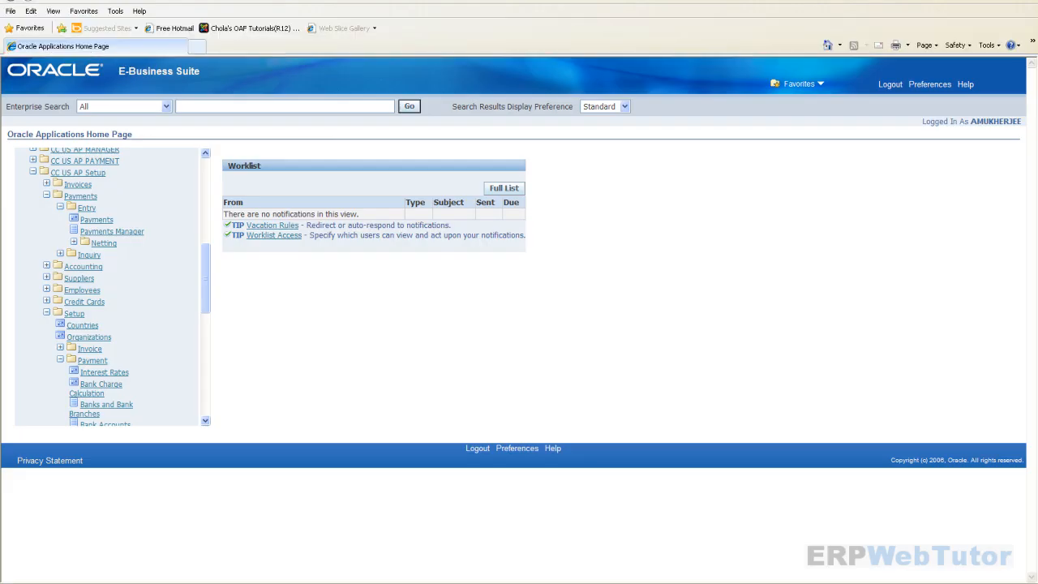
- In the CC US AP Setup navigator, expand Setup > Payment to list Banks and Bank Accounts entries
scroll(199, 313, down, 3)
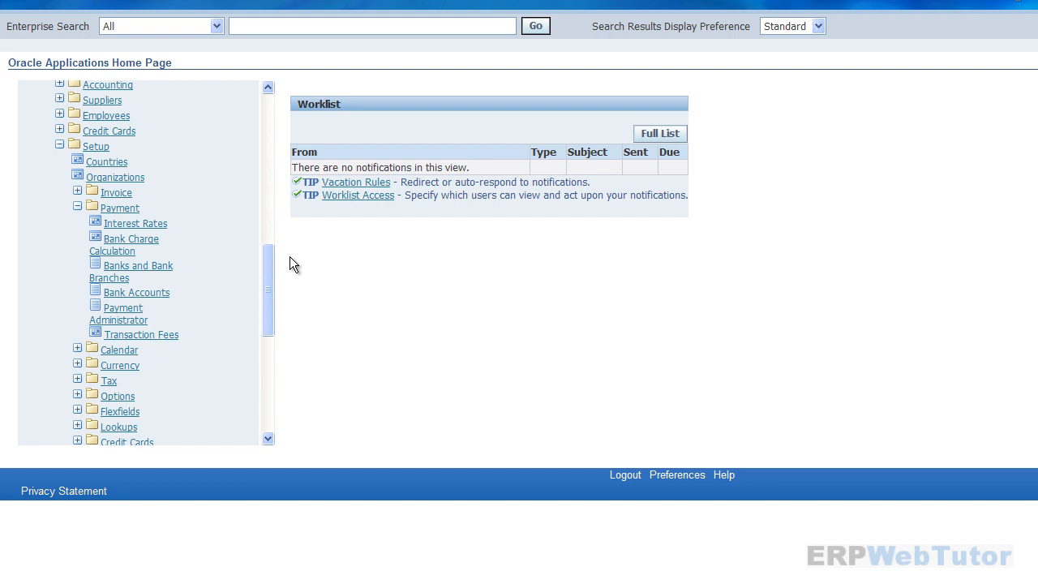
drag(269, 272, 270, 246)
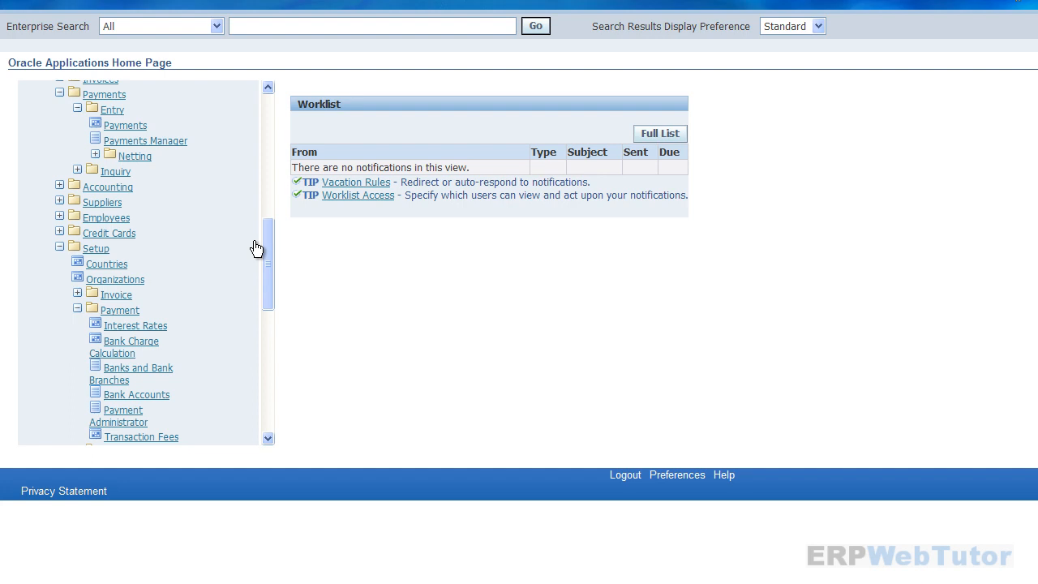
click(91, 249)
scroll(268, 296, down, 4)
click(82, 141)
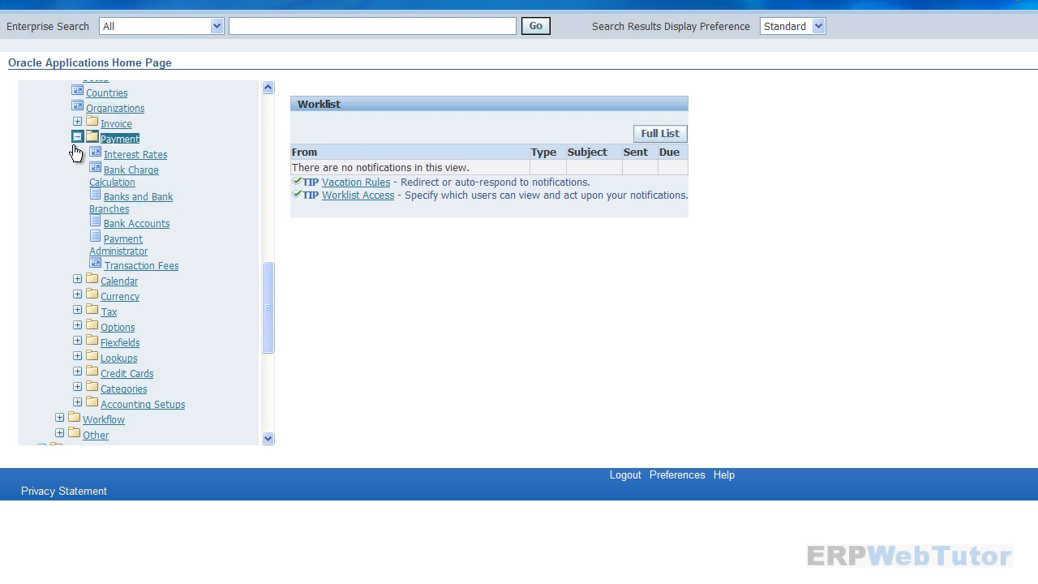
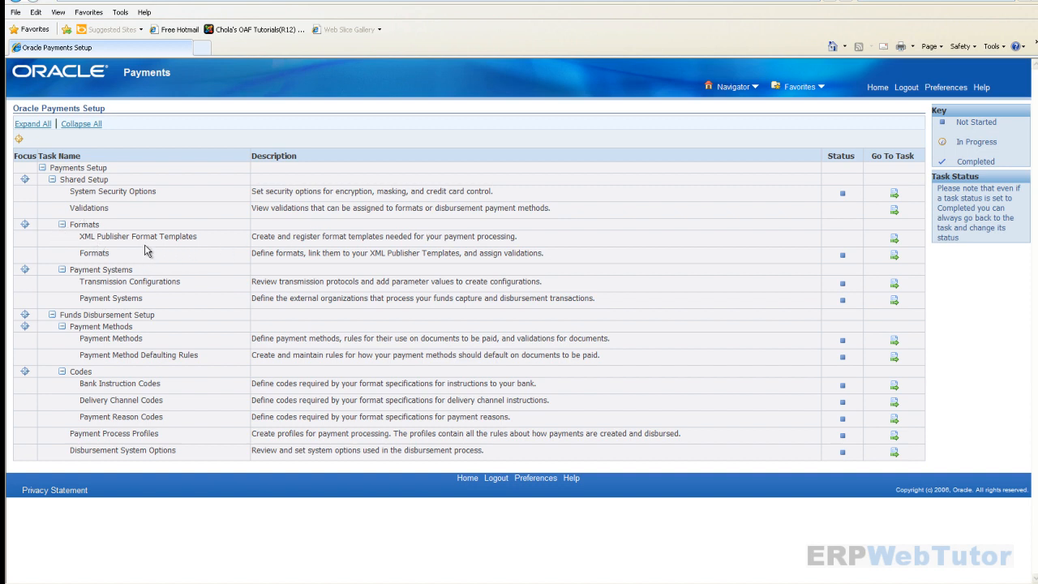
- Search the XML Publisher templates for 'Standard Check Format%', then return to the Oracle Payments Setup tasks
click(894, 239)
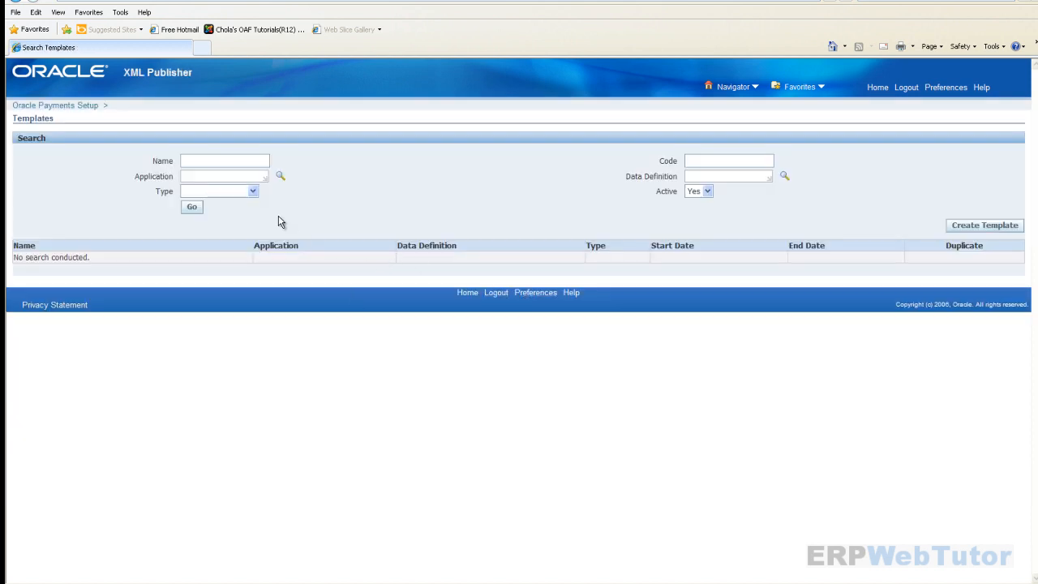
click(224, 160)
text(standar)
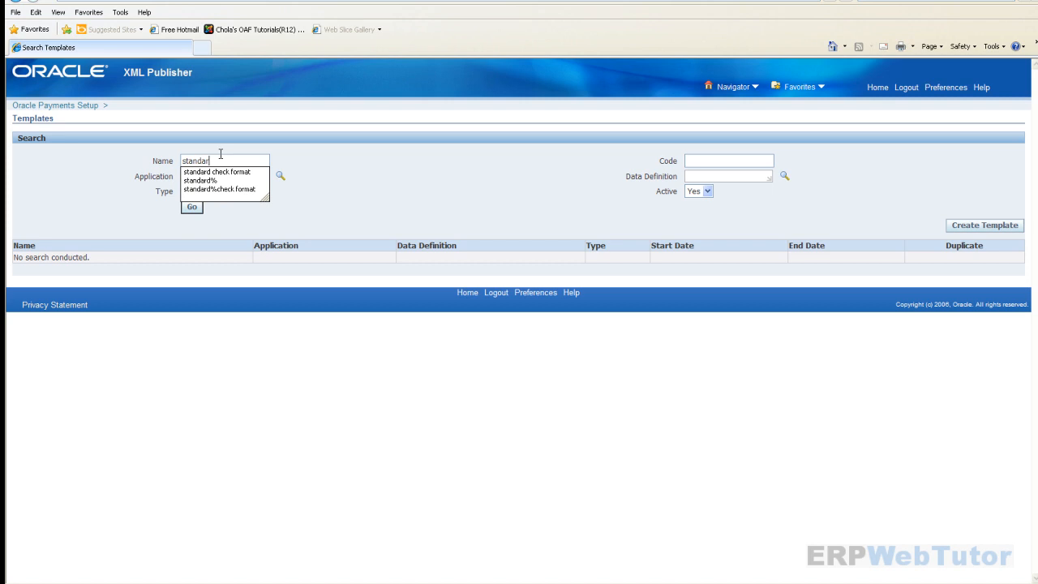
text(d che)
key(Down)
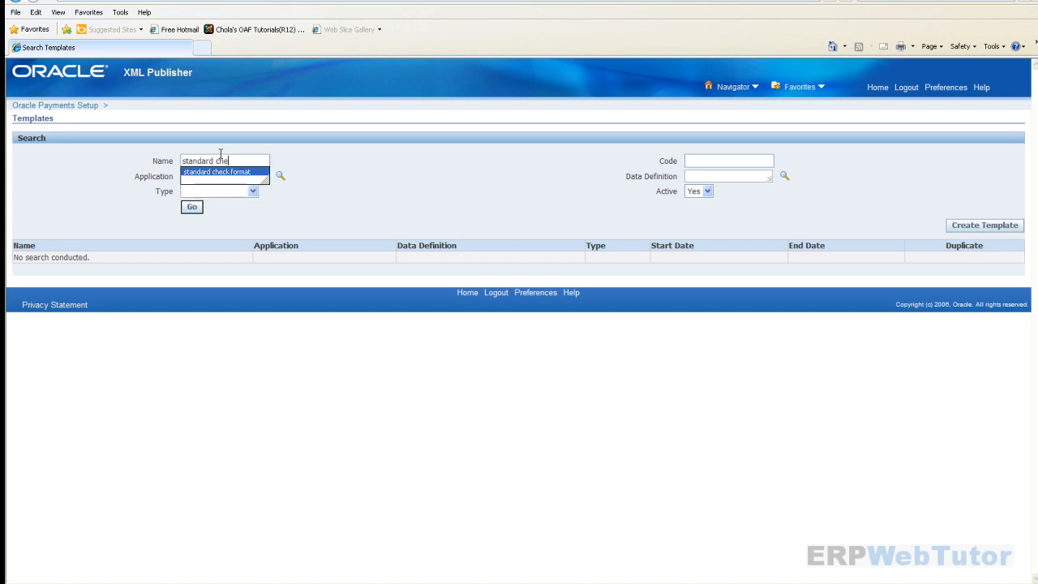
key(Return)
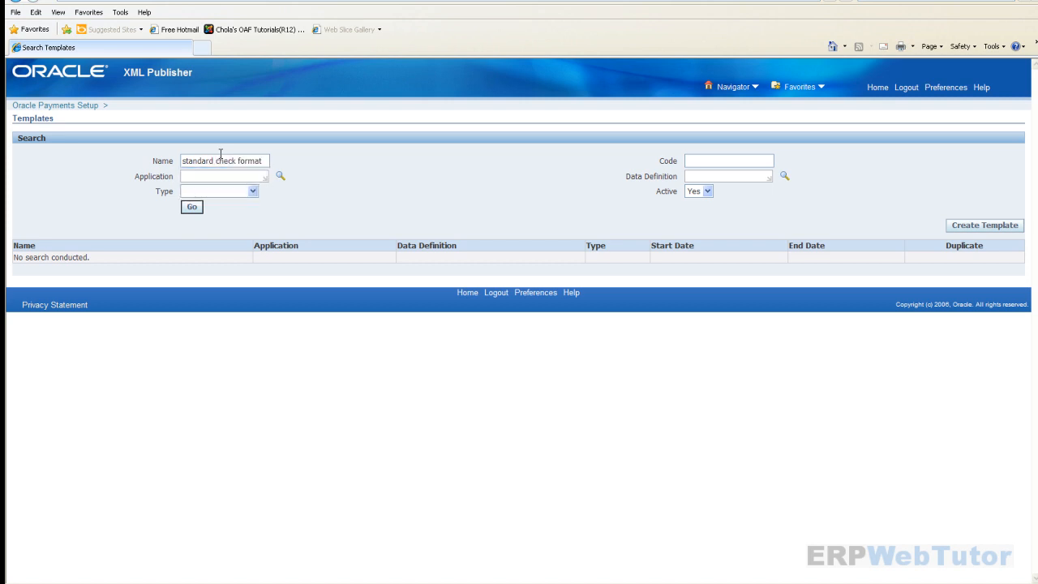
text(%)
click(199, 208)
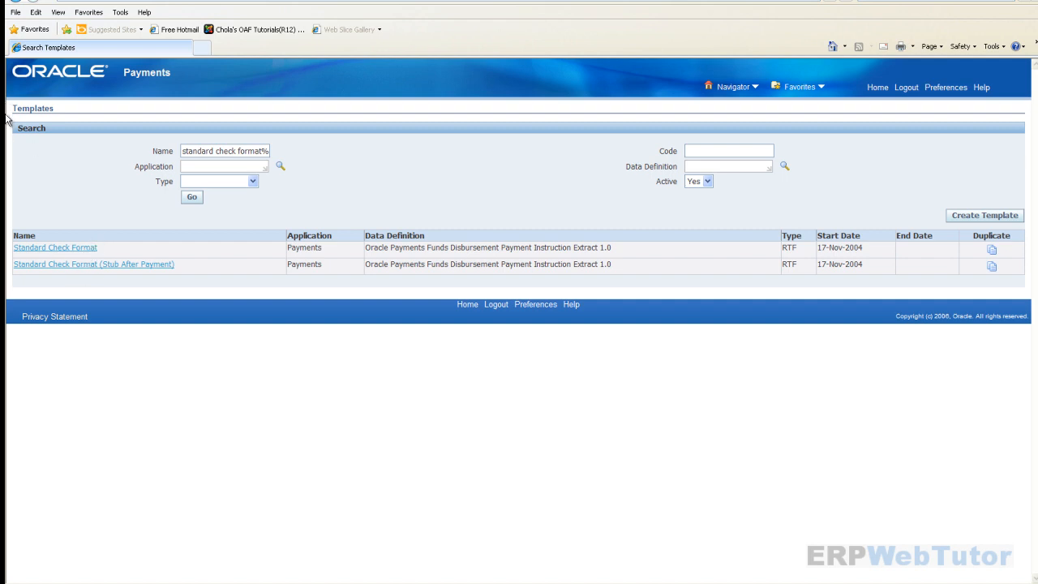
click(15, 1)
click(15, 1)
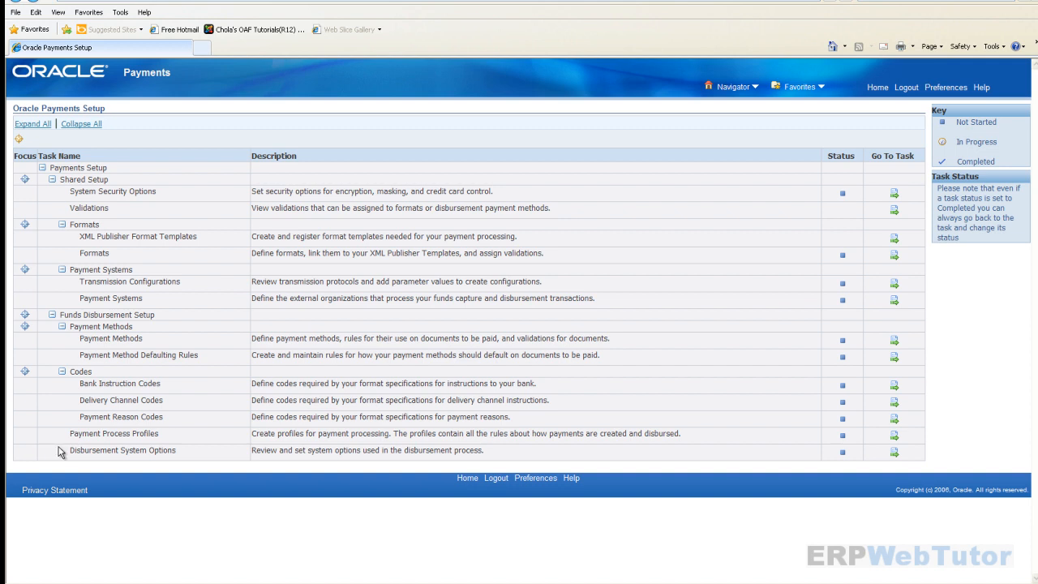
- Find and open the Standard Check Format payment process profile, open Update, then cancel without changes
click(894, 439)
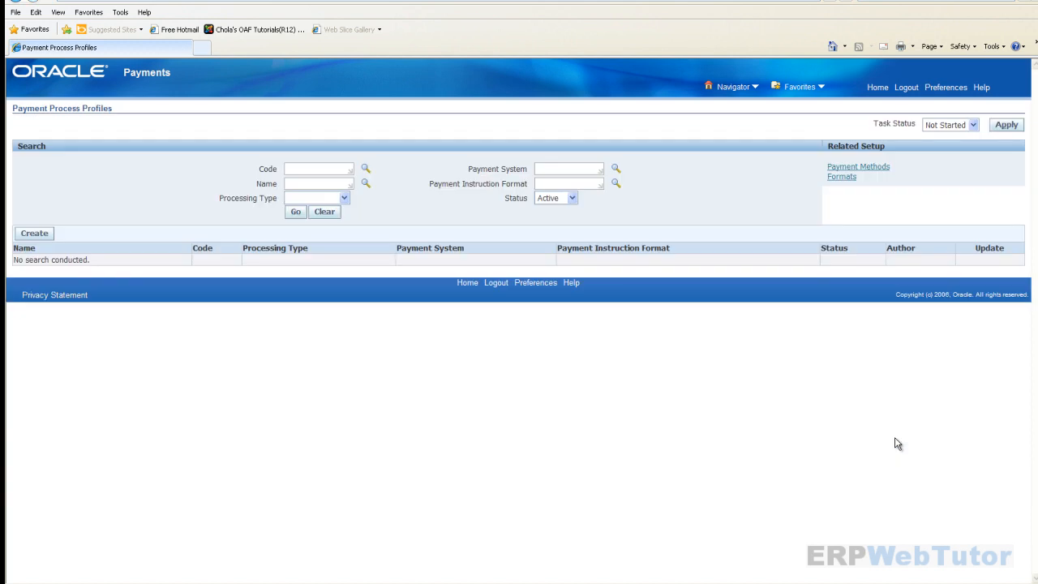
click(302, 180)
text(standard check)
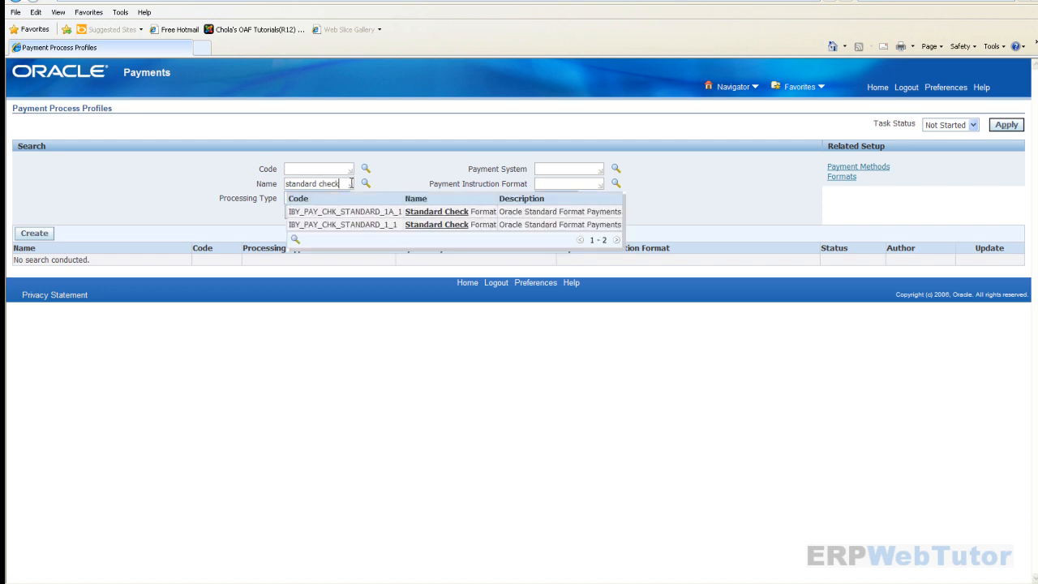
click(434, 227)
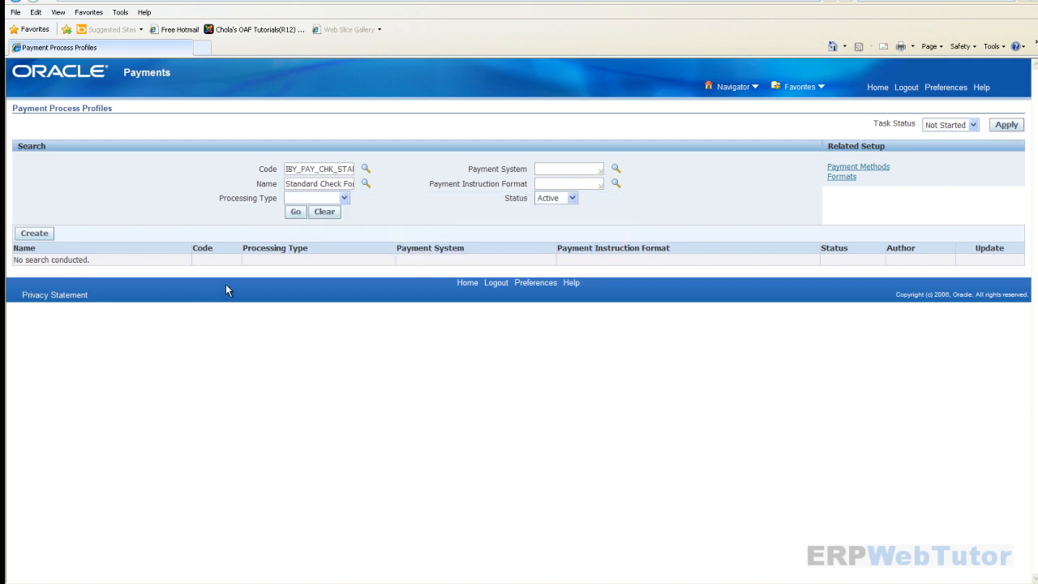
click(296, 213)
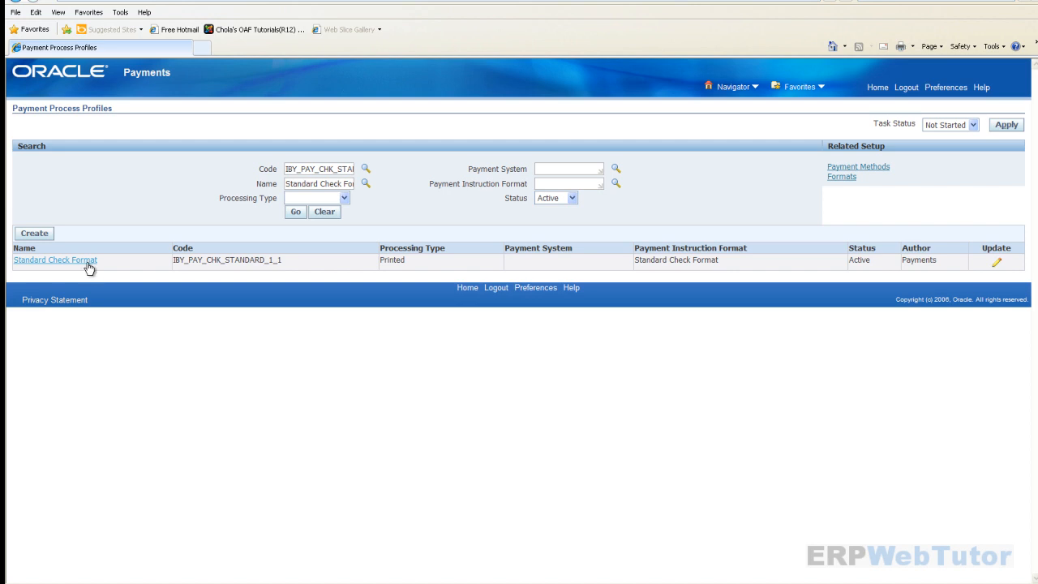
click(89, 268)
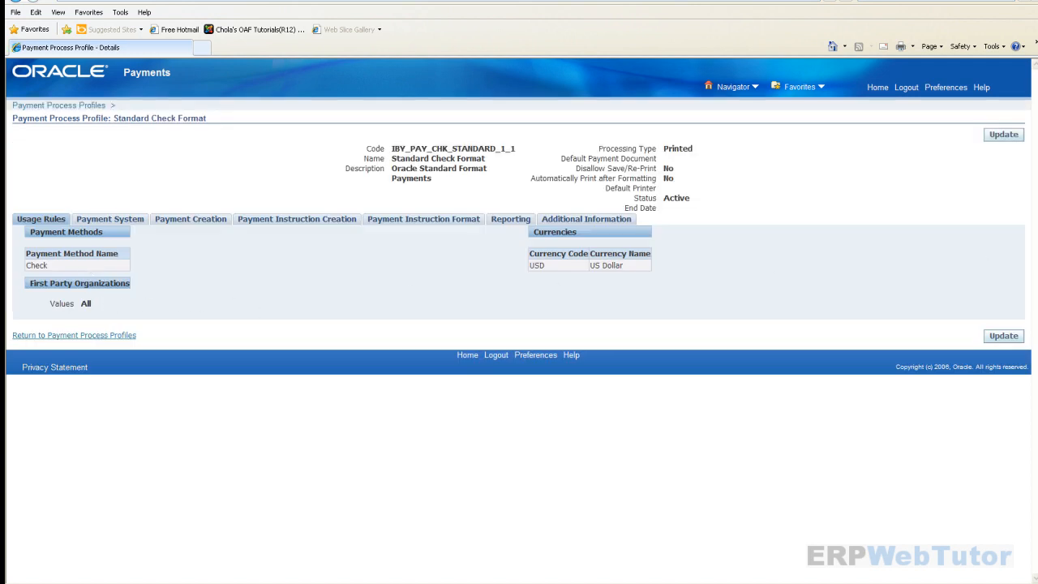
click(1005, 136)
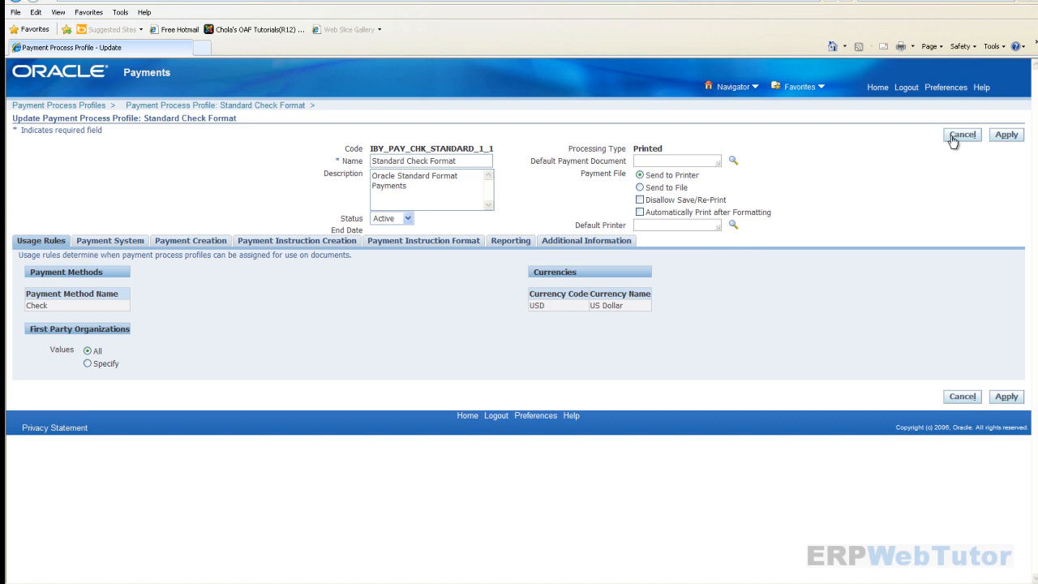
click(954, 138)
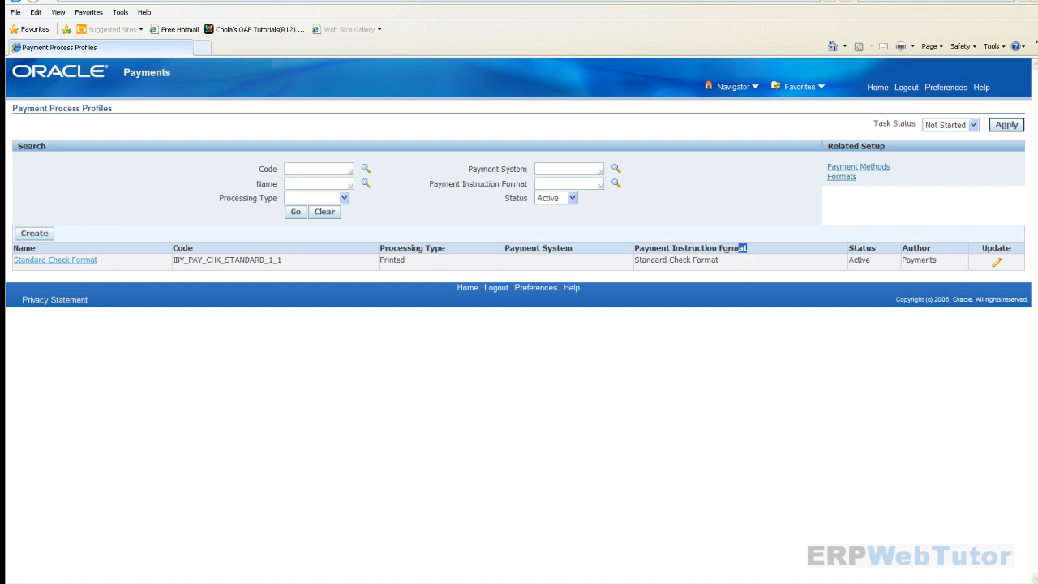
- Highlight the Payment Instruction Format column and its Standard Check Format value on Payment Process Profiles
drag(746, 248, 636, 249)
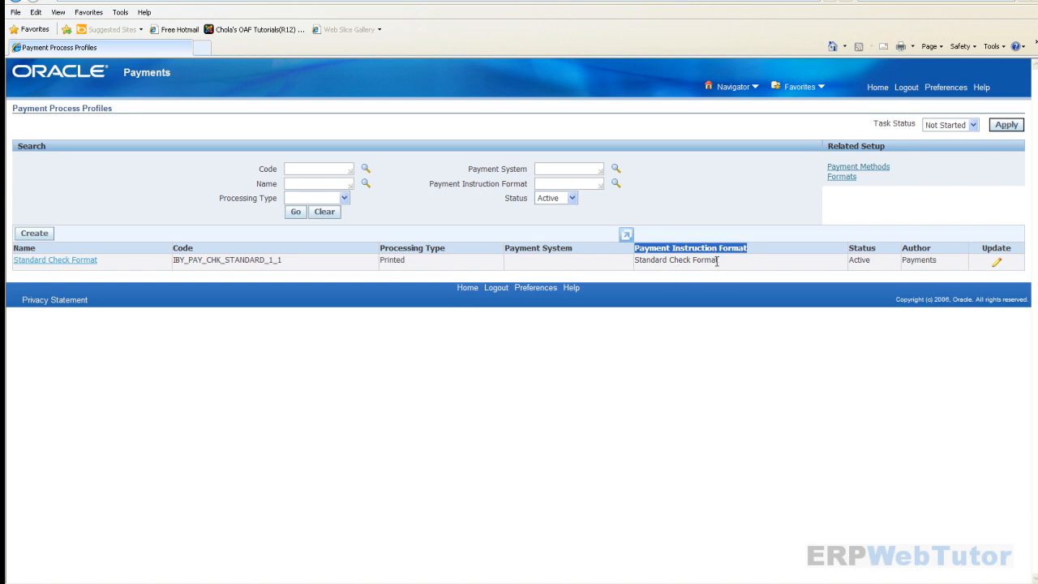
drag(718, 261, 635, 260)
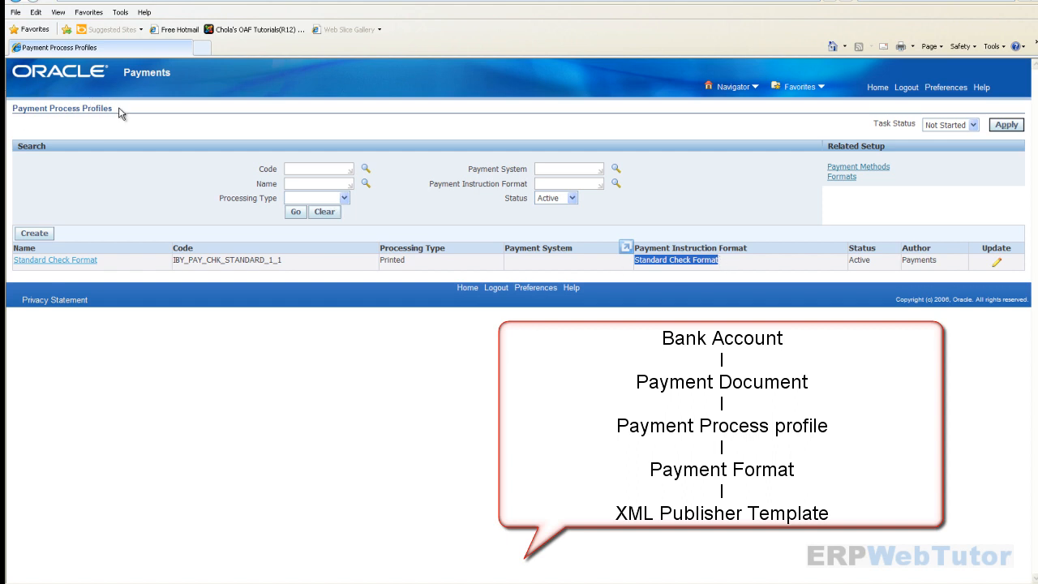
drag(114, 113, 40, 112)
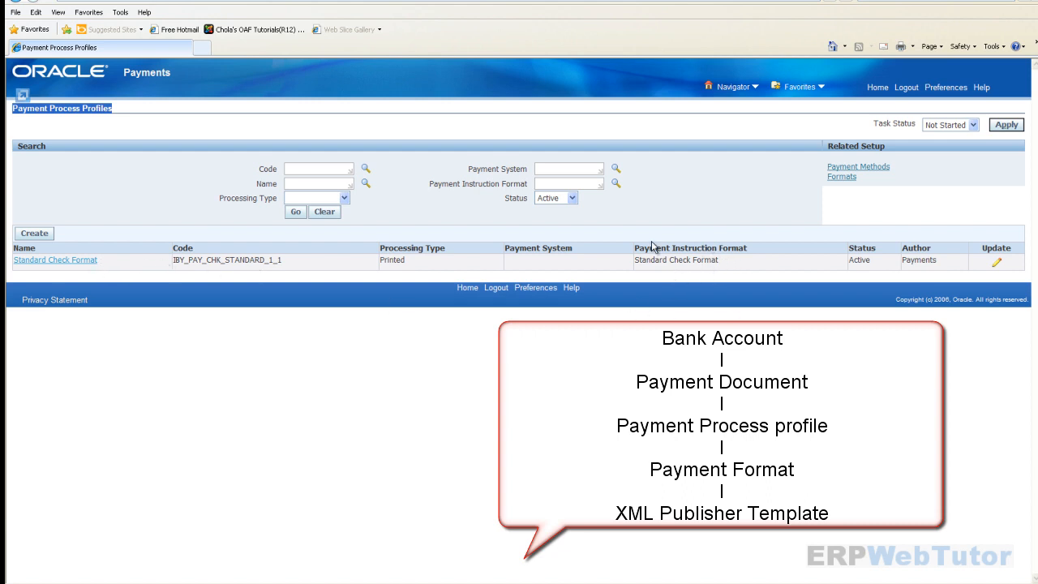
mouse_move(634, 248)
mouse_down()
mouse_move(719, 248)
mouse_move(712, 260)
mouse_move(635, 261)
mouse_up()
key(ctrl+c)
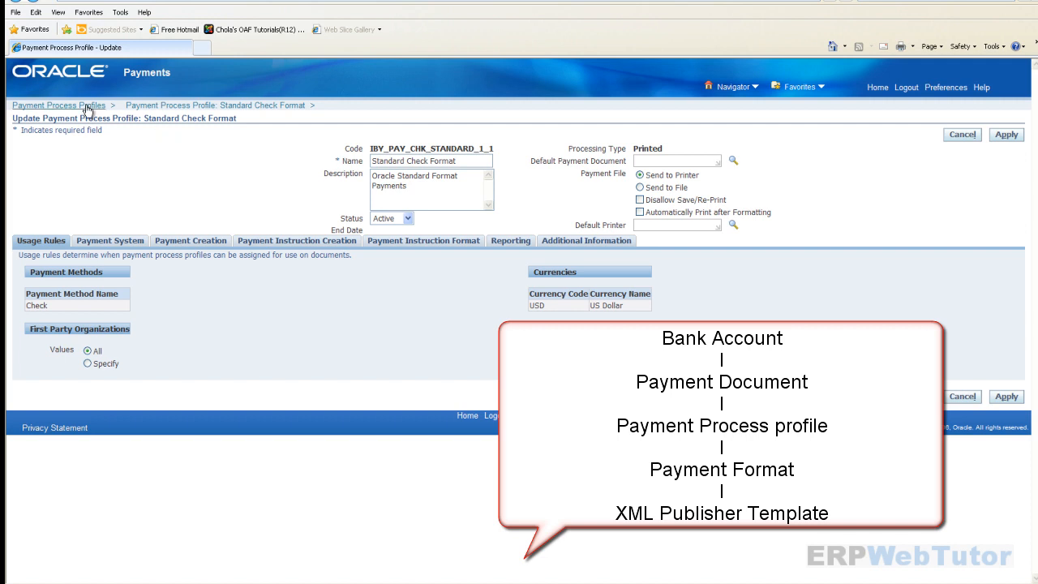
- Return to Payment Process Profiles, discard the unsaved changes, and open Payment Administrator
click(88, 107)
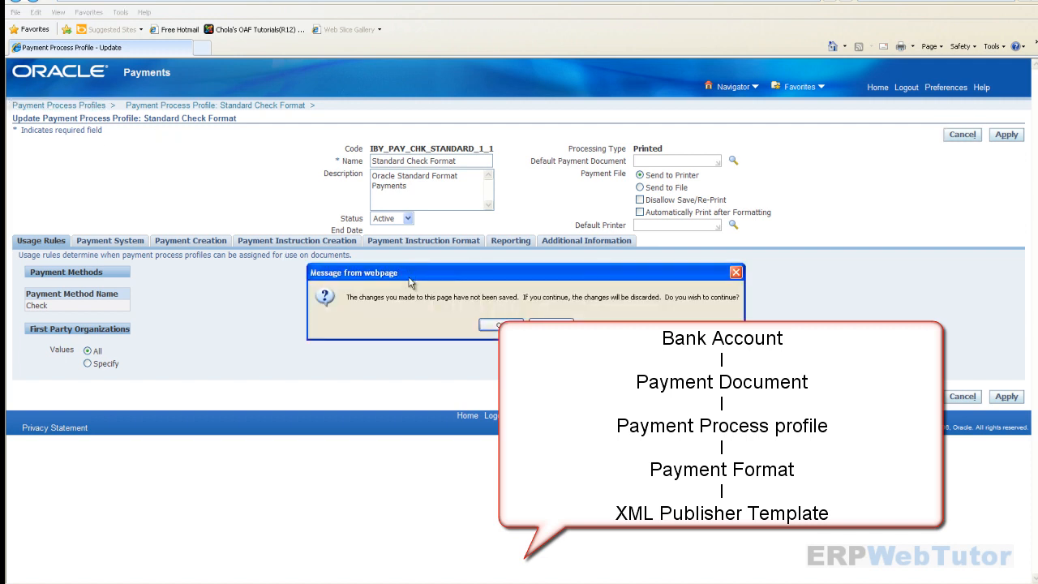
click(500, 325)
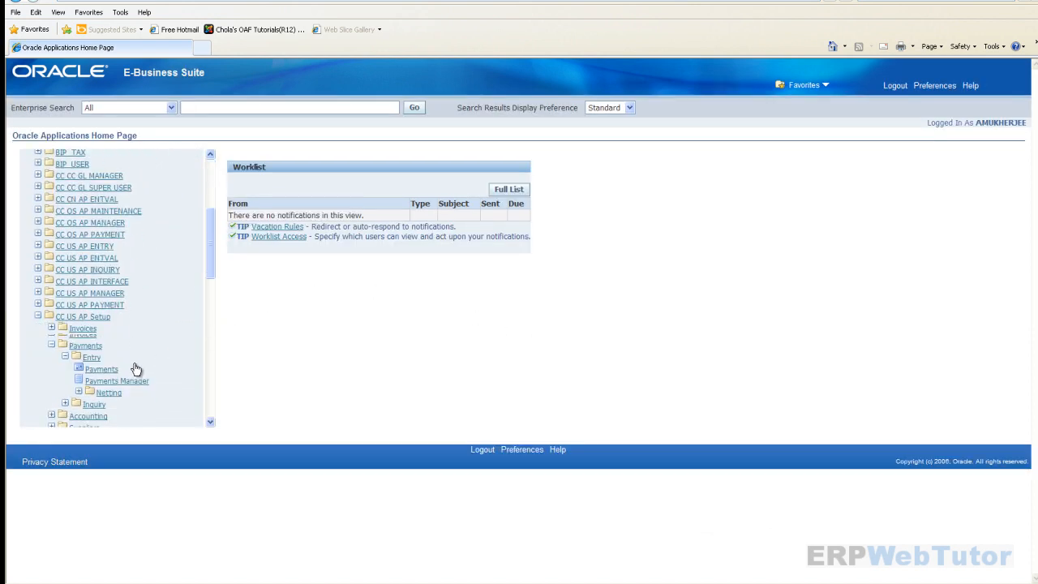
scroll(136, 363, down, 3)
click(105, 317)
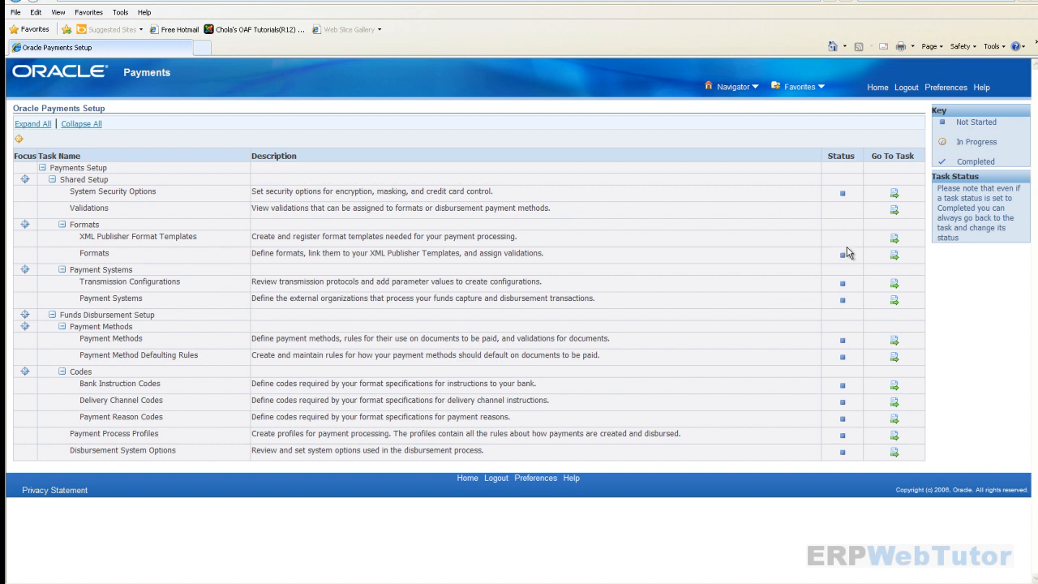
click(894, 254)
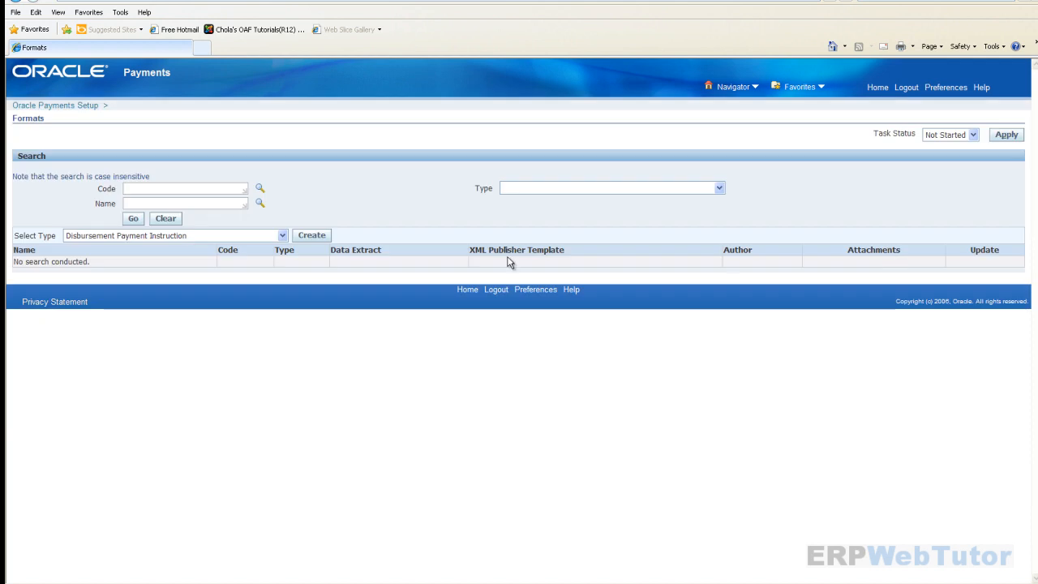
click(174, 203)
text(Standard Check Format)
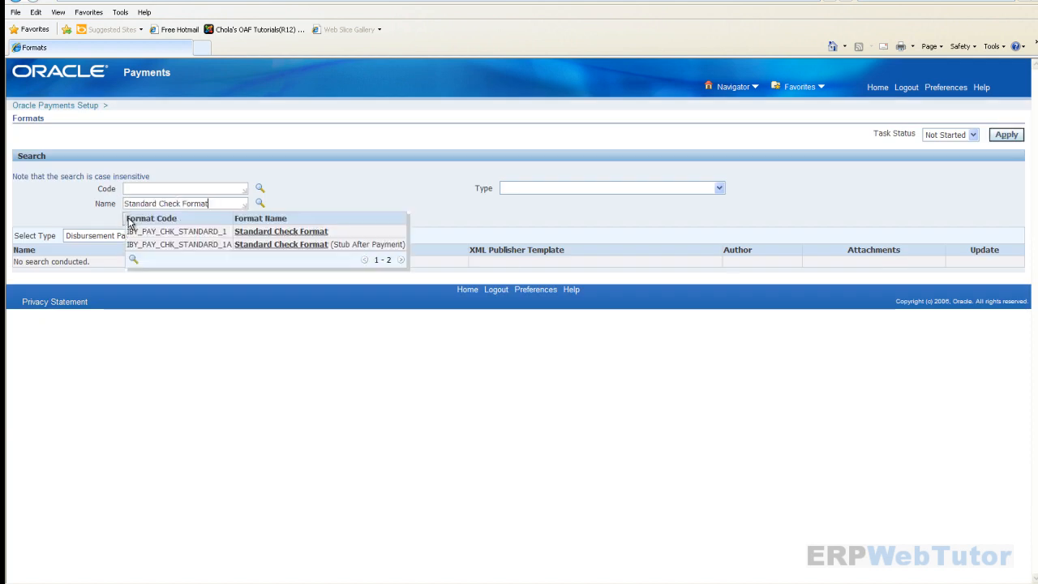
click(280, 232)
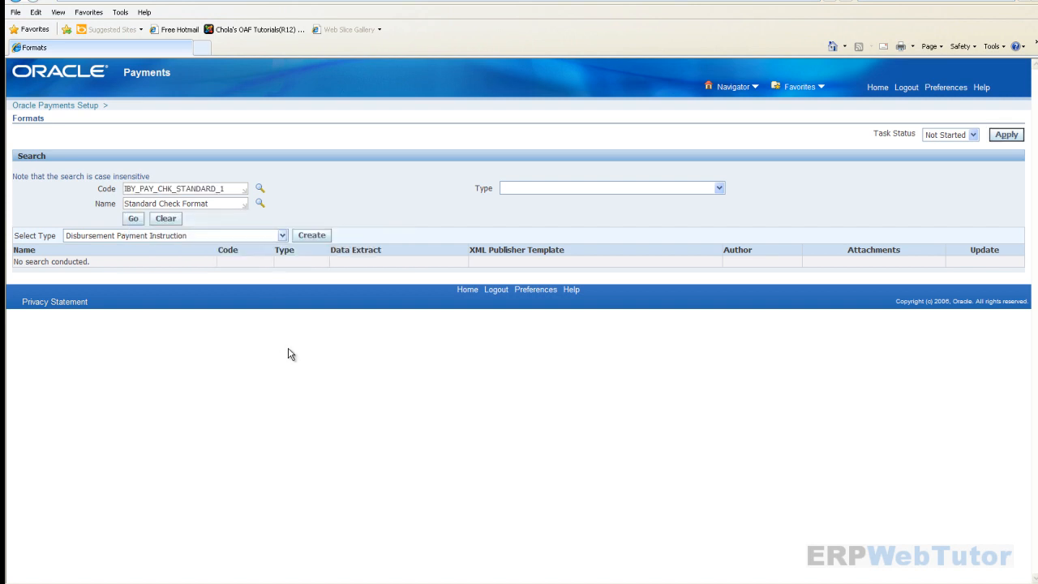
click(134, 218)
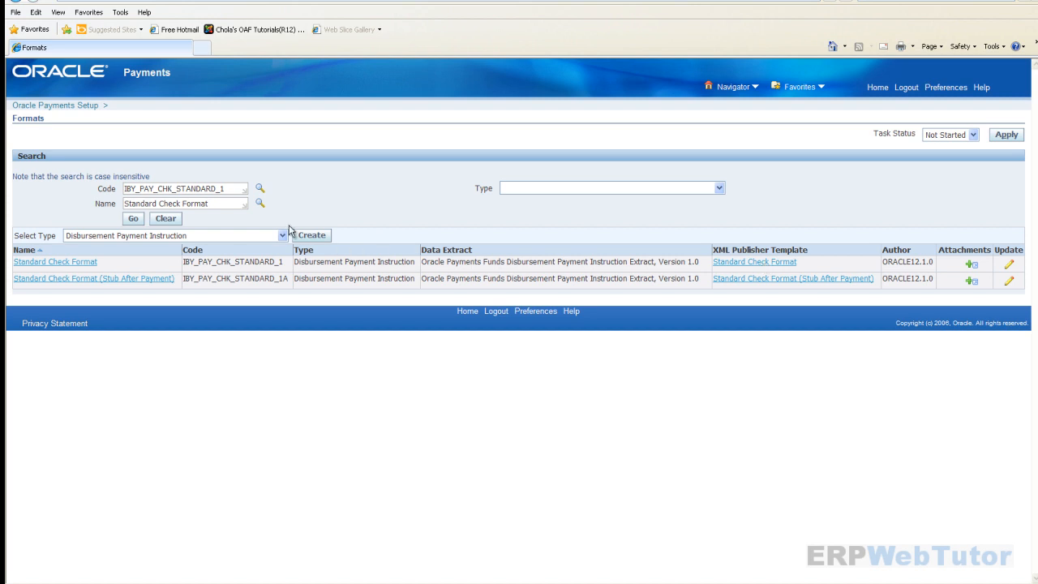
click(66, 106)
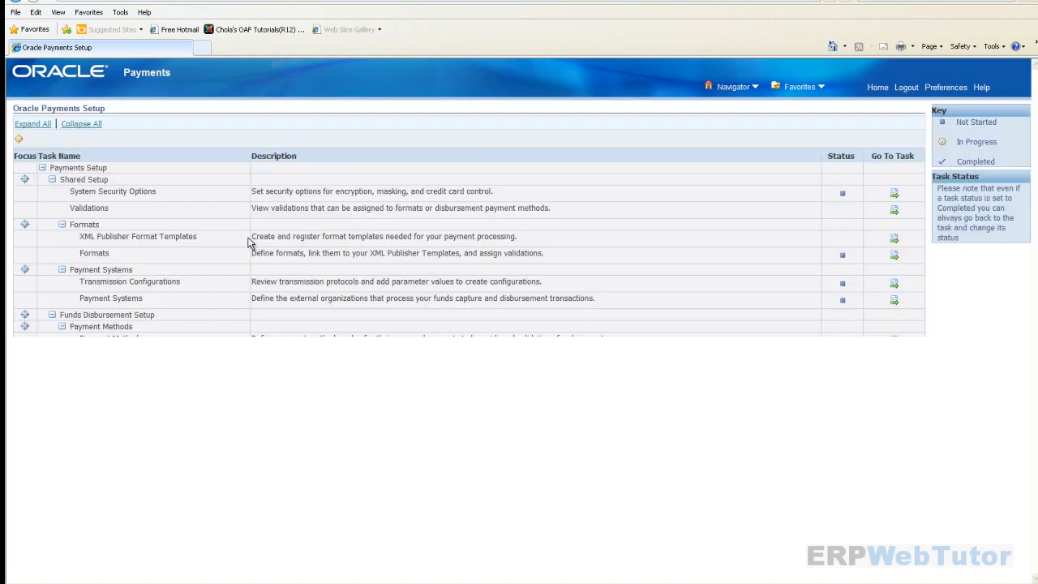
- Search templates for Standard Check Format and open it, highlighting template file IBYDC_STD1.rtf
click(894, 237)
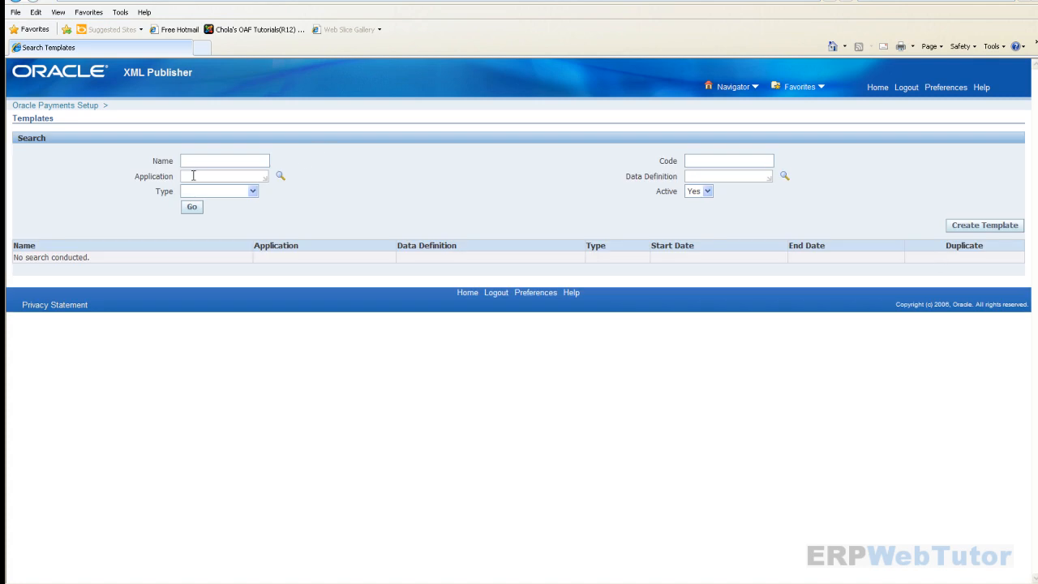
click(197, 161)
key(ctrl+v)
click(191, 207)
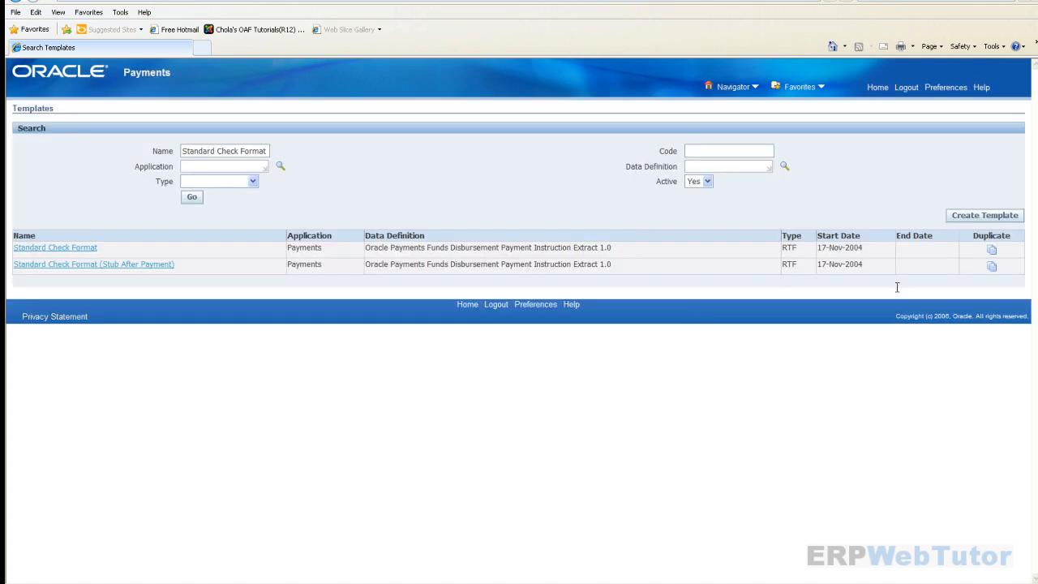
click(47, 248)
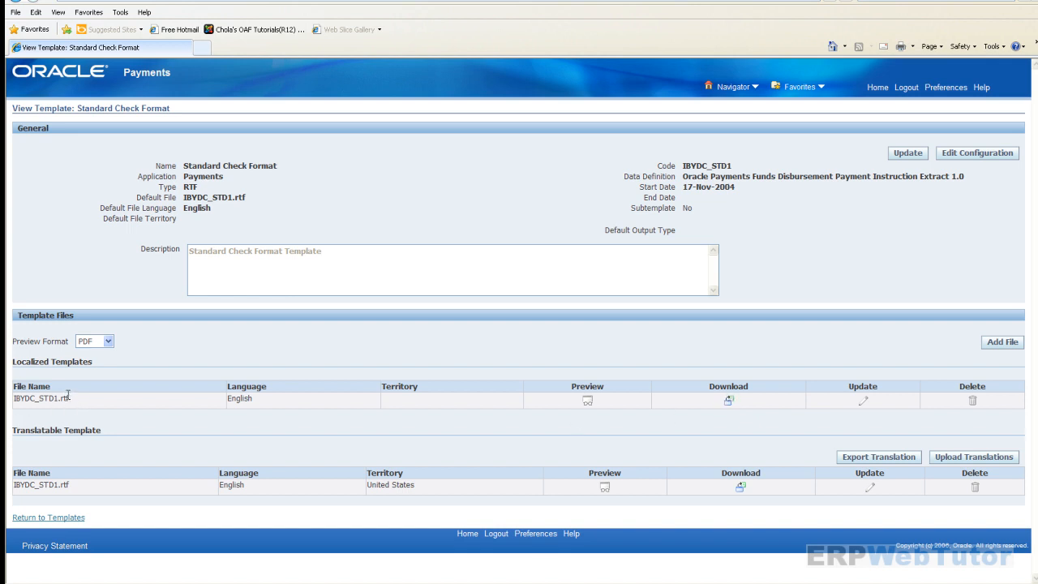
drag(68, 397, 13, 398)
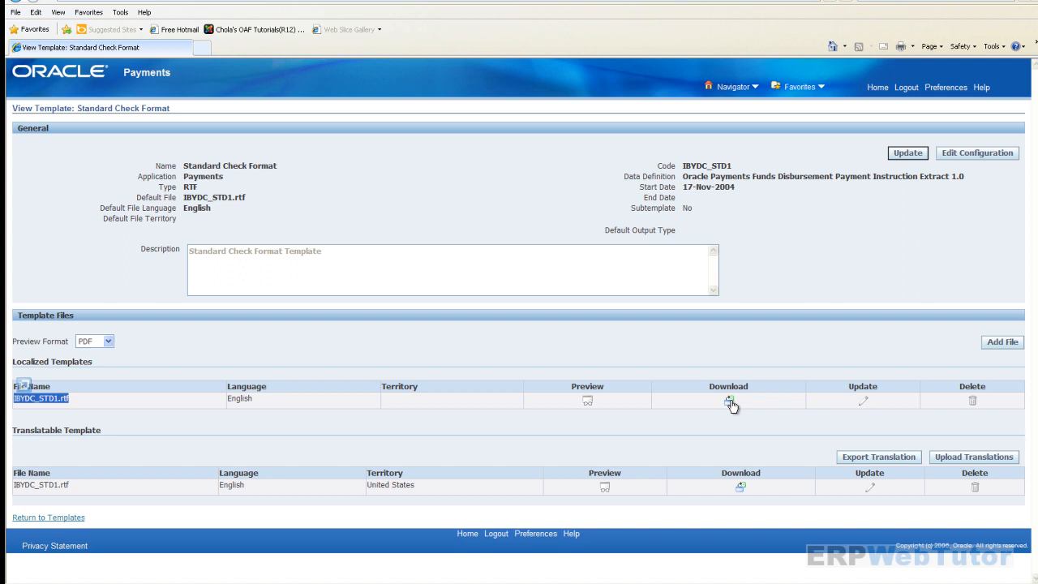
- Save IBYDC_STD1.rtf into a new Demo folder under C:\Oracle Training\Finace Documents\AP
click(729, 400)
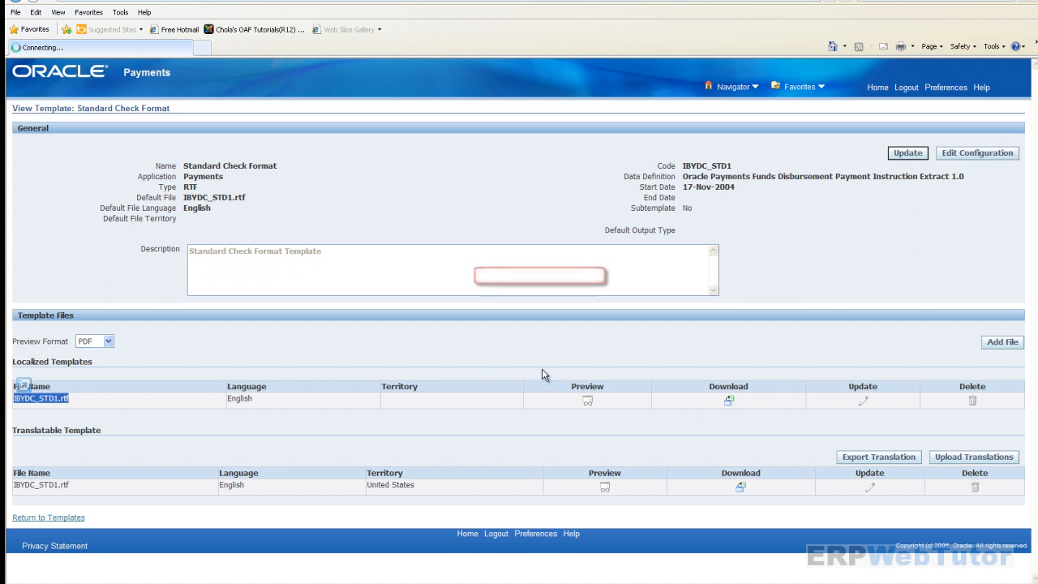
click(560, 300)
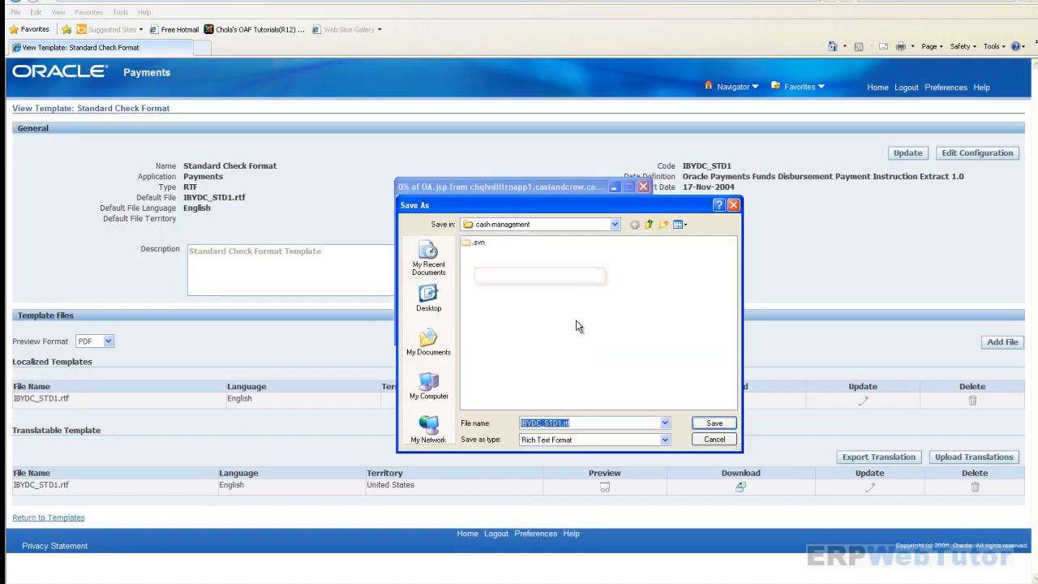
click(426, 384)
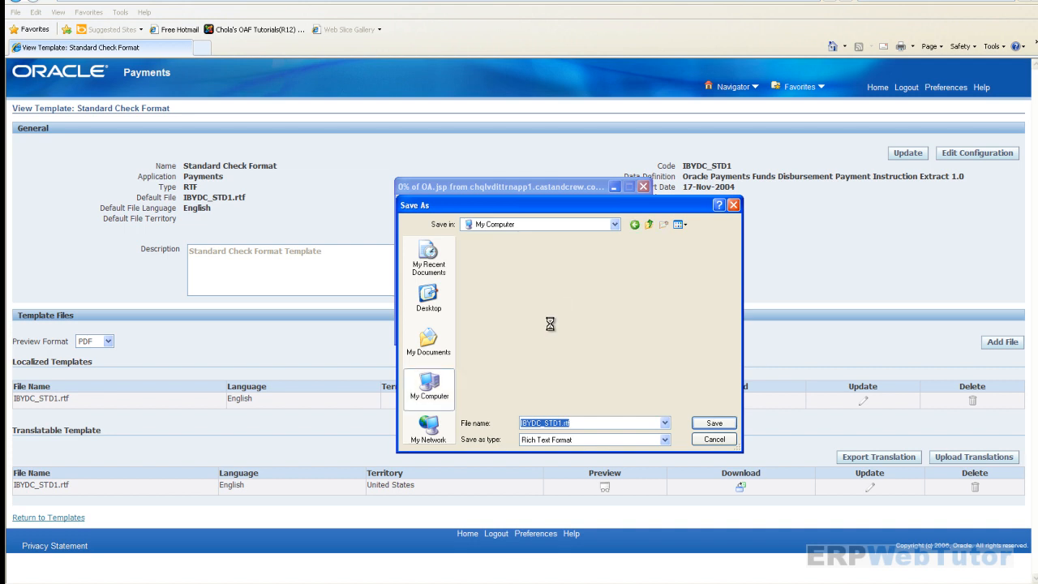
double_click(507, 243)
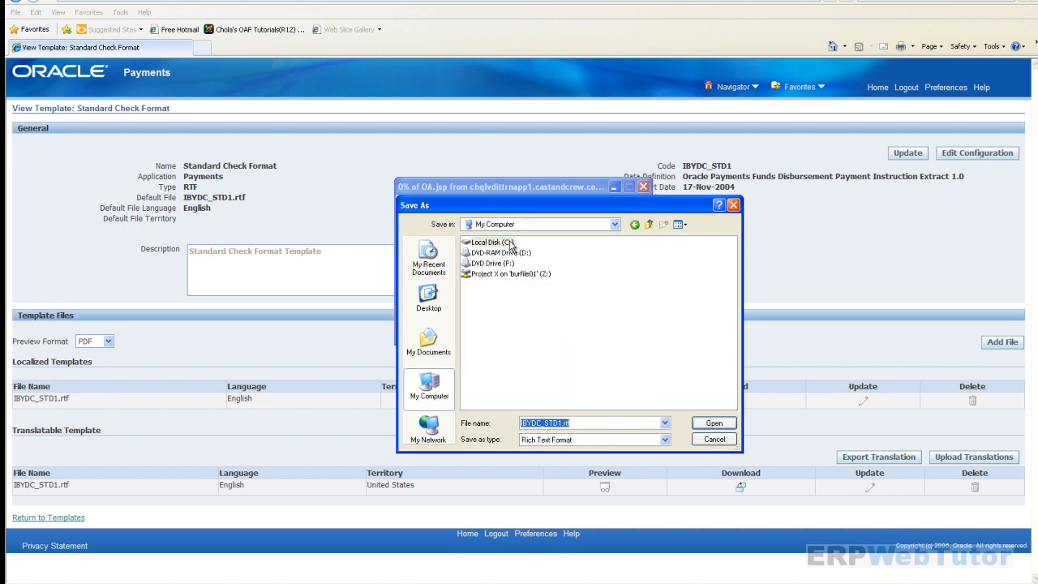
double_click(662, 252)
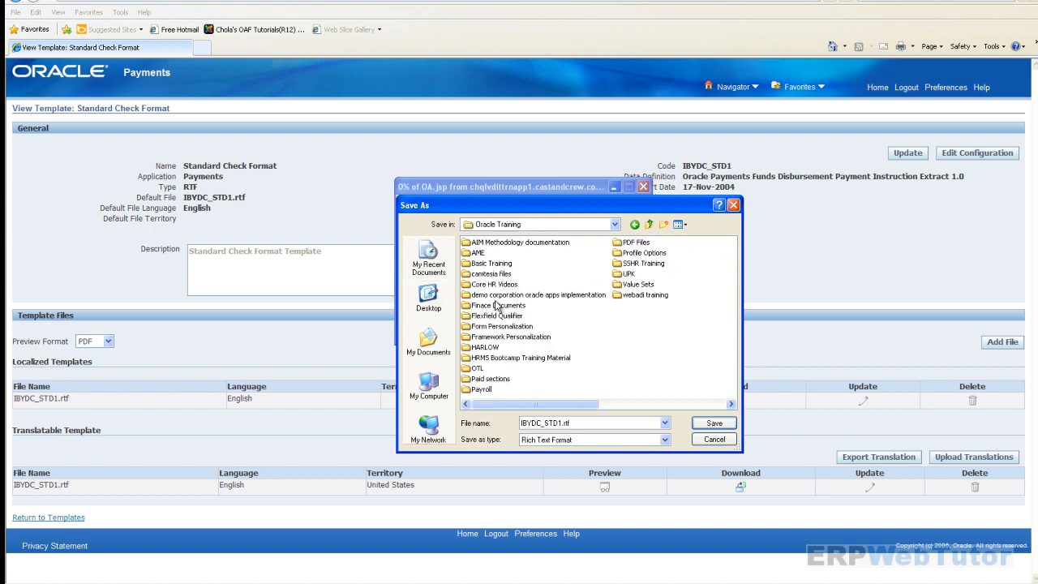
double_click(496, 306)
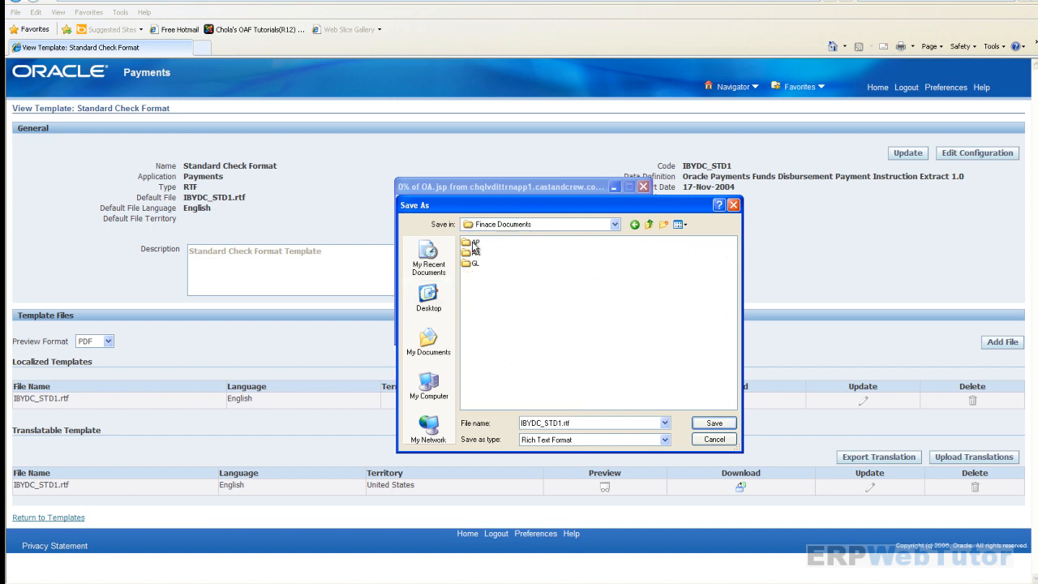
double_click(474, 243)
click(663, 224)
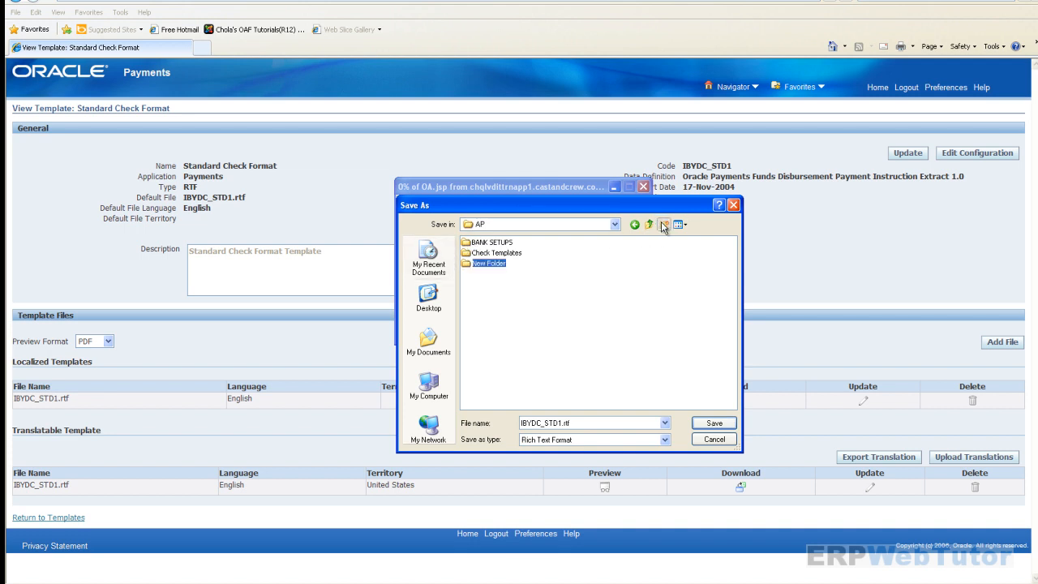
text(Demo)
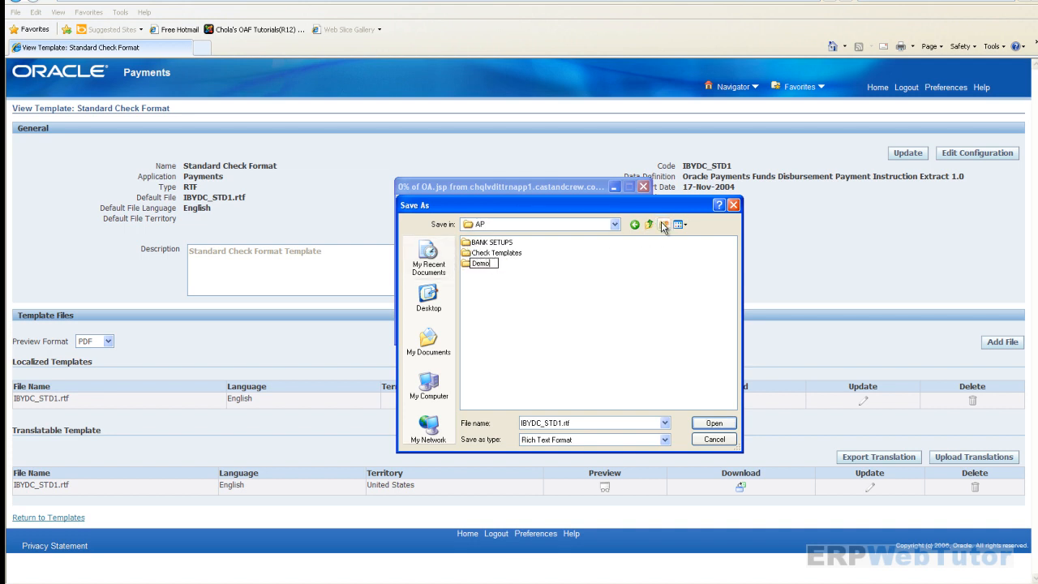
key(Return)
key(Return)
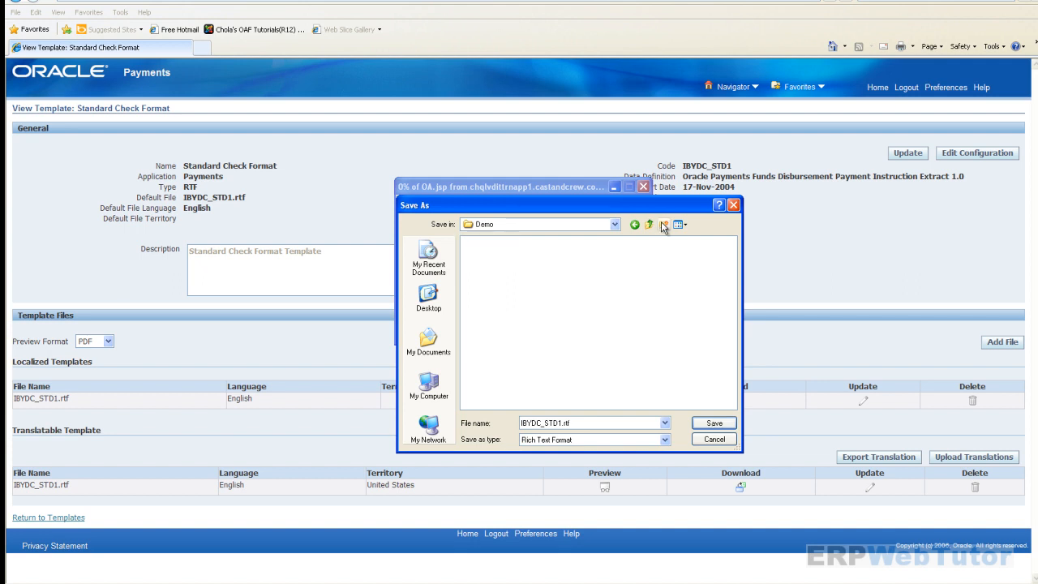
click(704, 425)
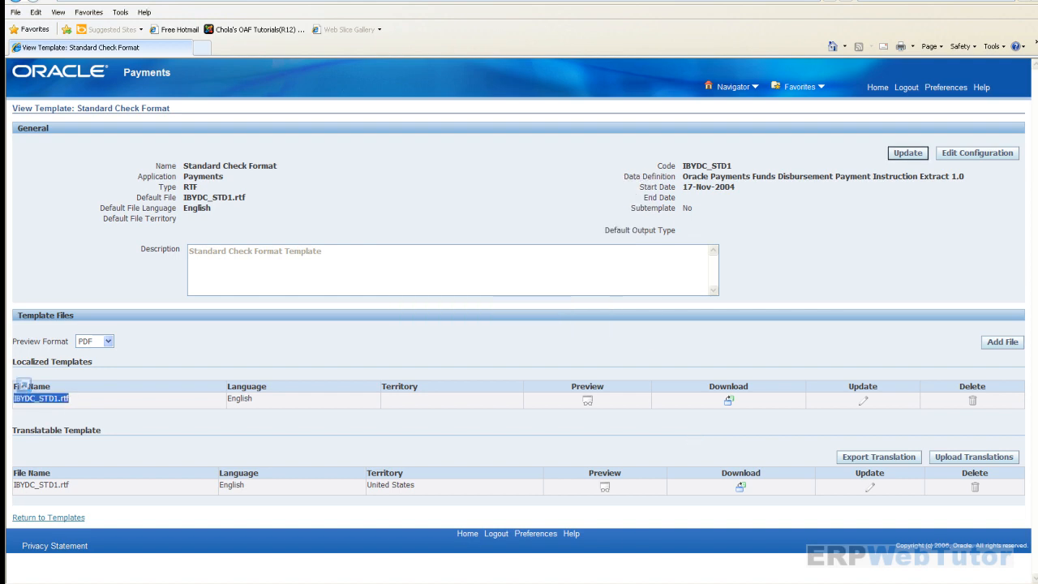
click(385, 583)
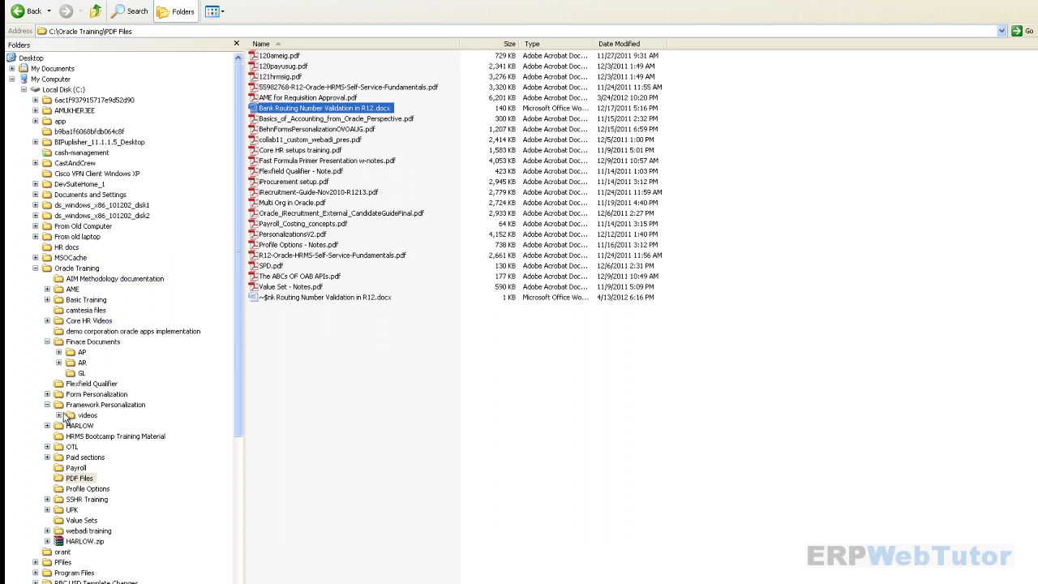
- Duplicate IBYDC_STD1.rtf in the AP\Demo folder and rename the copy to DOLLAR_CHEX_CHECK.rtf
click(82, 352)
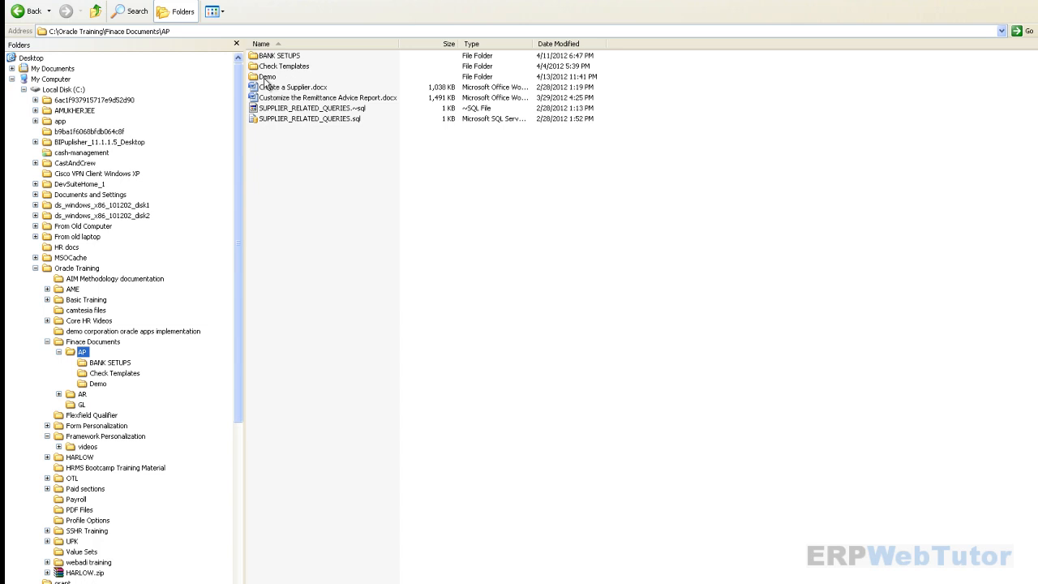
click(254, 76)
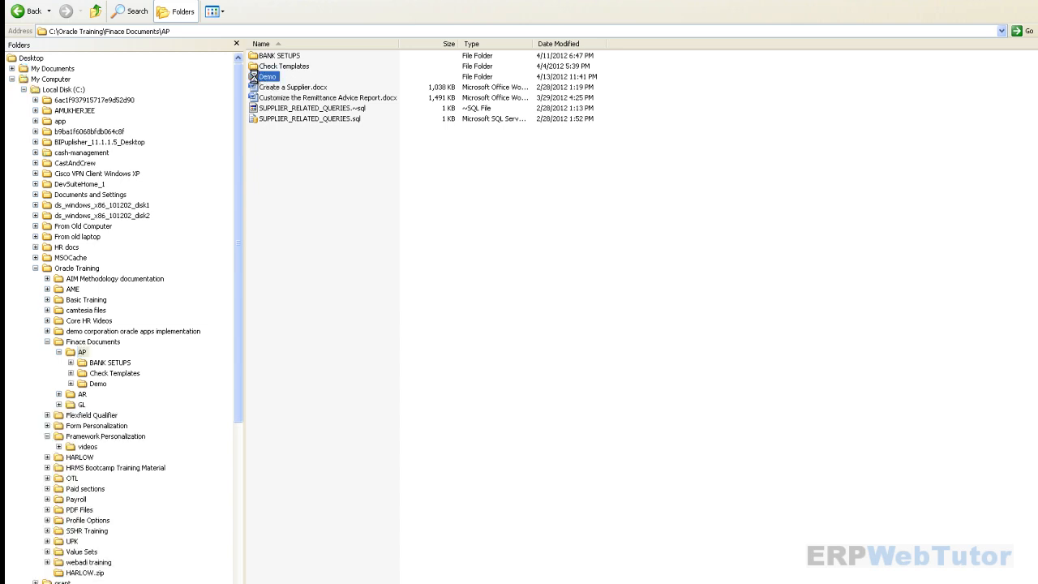
double_click(254, 77)
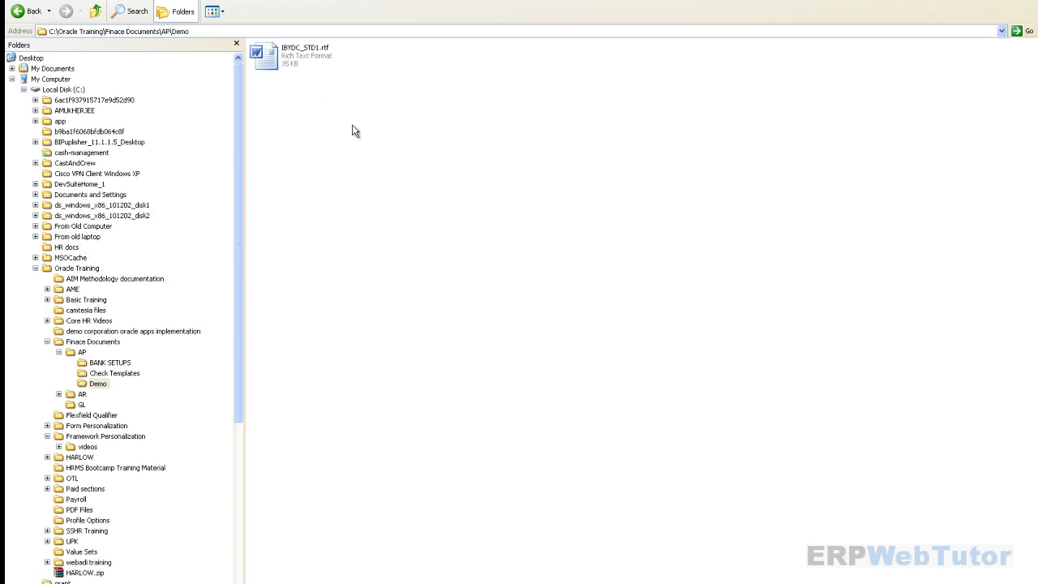
click(272, 69)
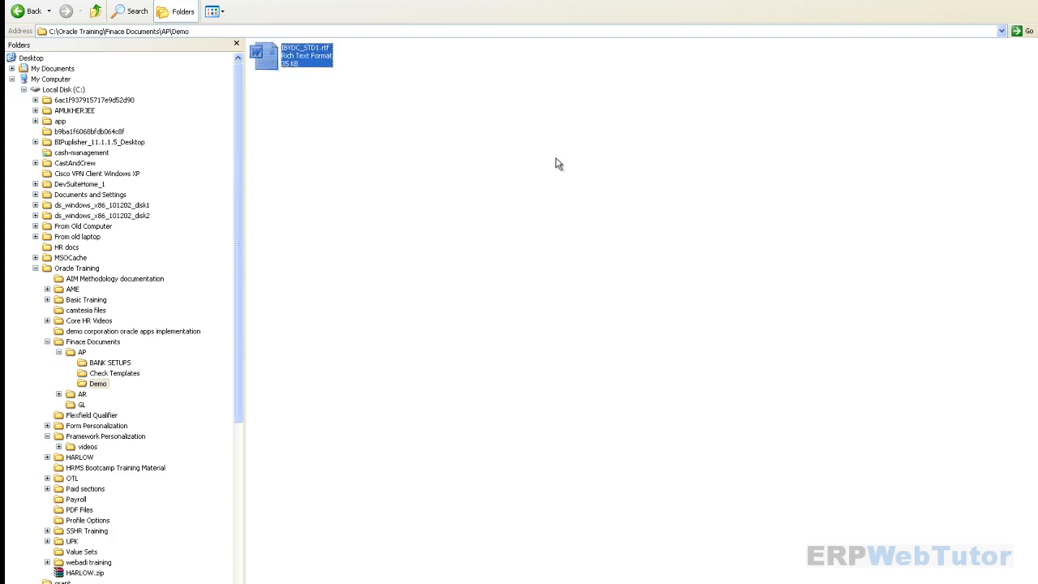
key(ctrl+v)
click(432, 60)
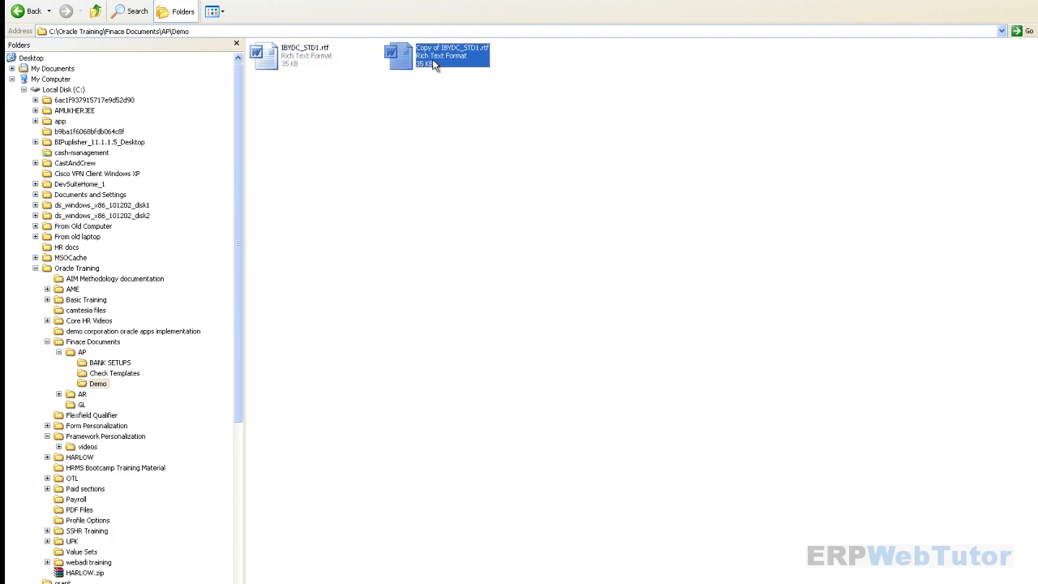
click(441, 57)
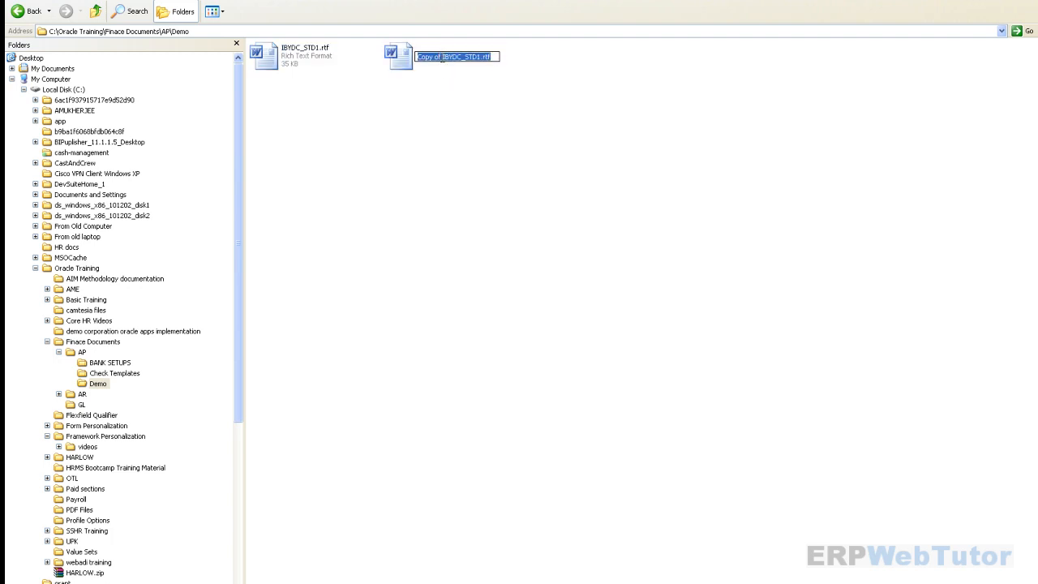
drag(442, 59, 414, 59)
drag(479, 58, 418, 63)
text(D)
text(OLLAR)
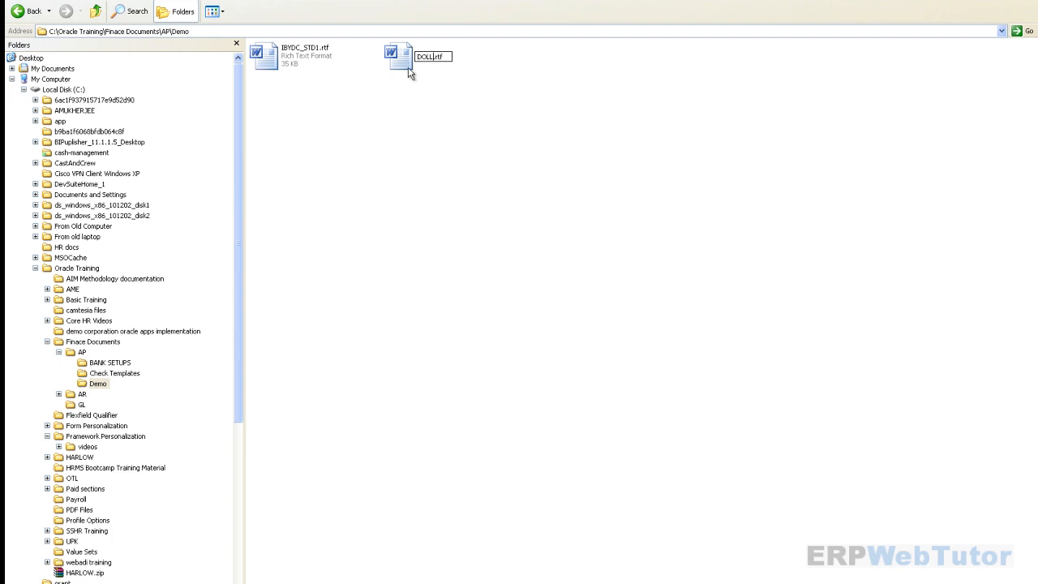
text(_CHEX_CHECK)
- Commit the DOLLAR_CHEX_CHECK.rtf file name, then go back to Templates and start a new template
click(456, 189)
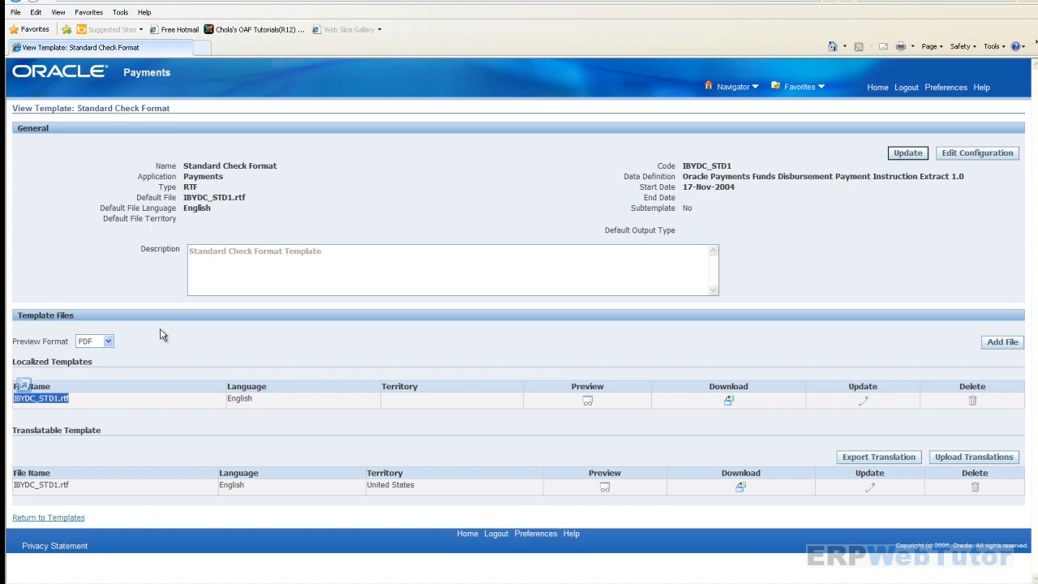
click(49, 517)
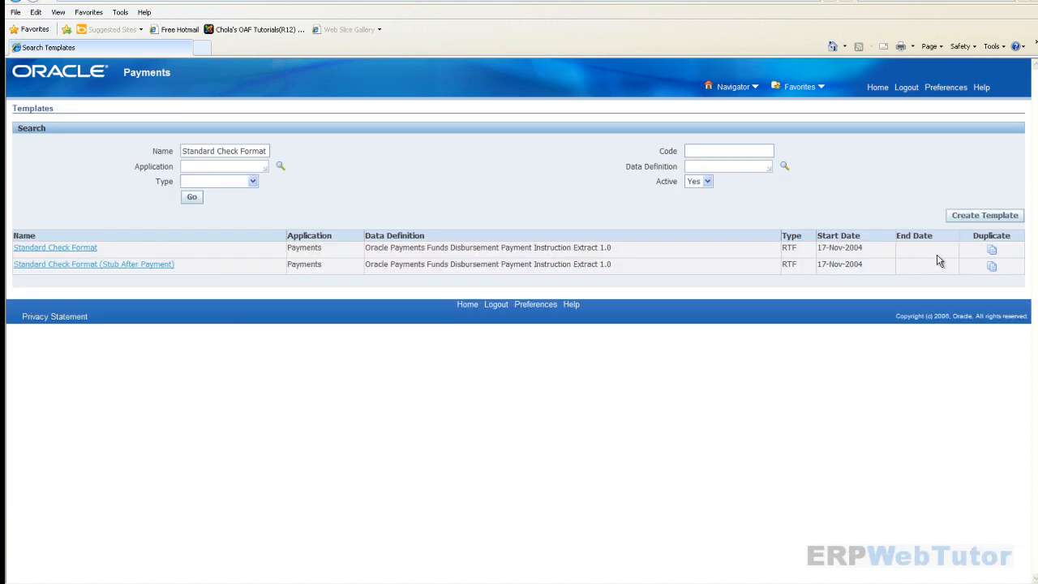
click(969, 219)
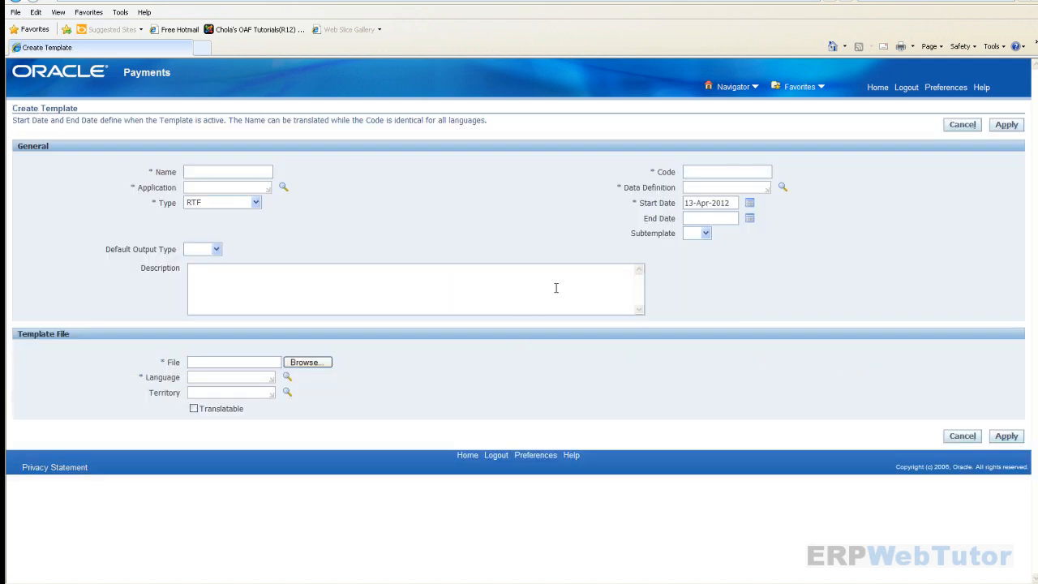
- Enter template name DOLLAR_CHEX_CHECK and application Payments
click(235, 170)
text(d)
key(BackSpace)
text(DOLLAR_CHEX_)
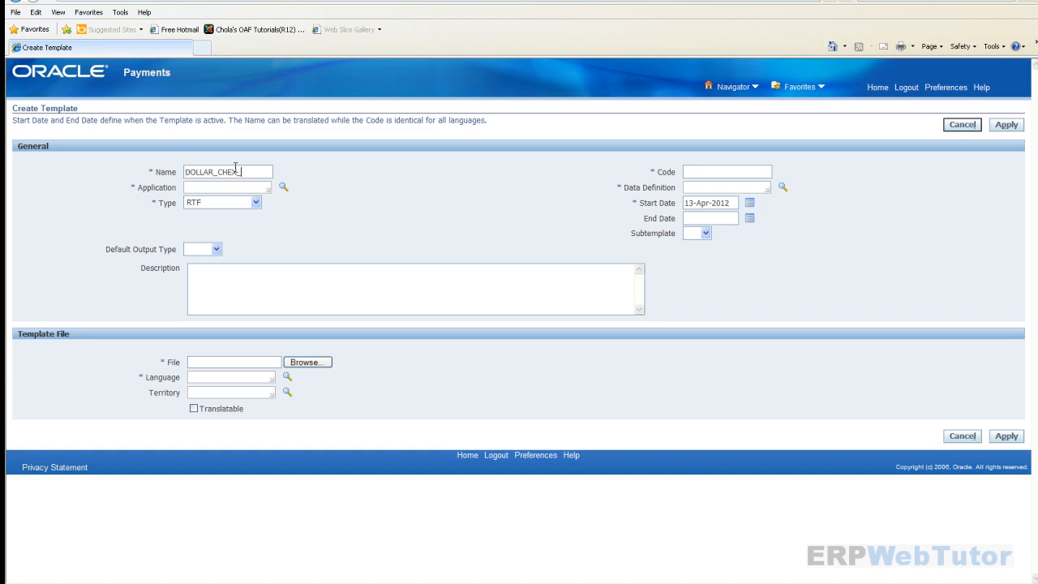
text(CHECK)
click(236, 187)
text(PAYMENTS)
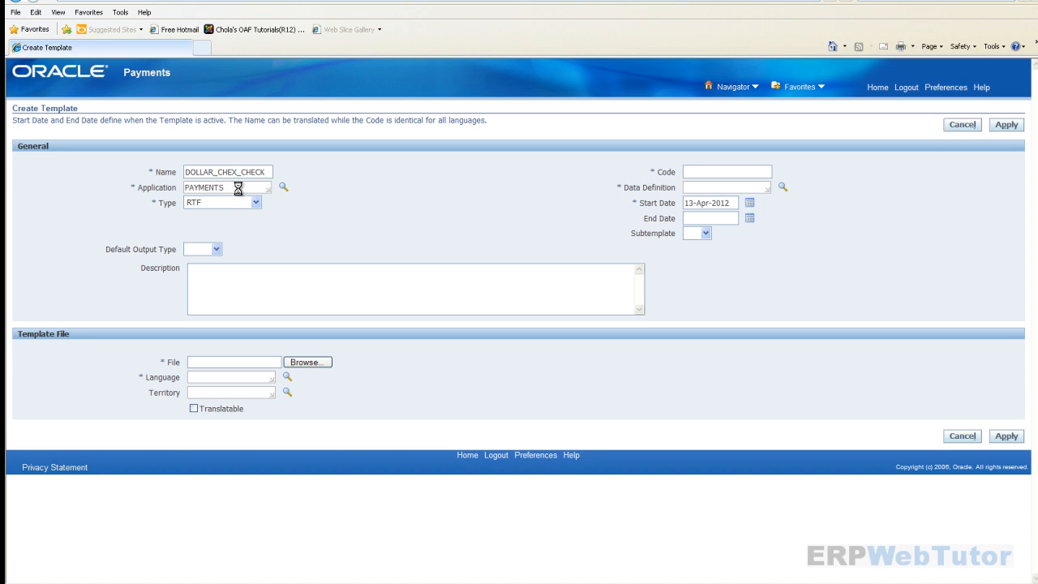
key(Tab)
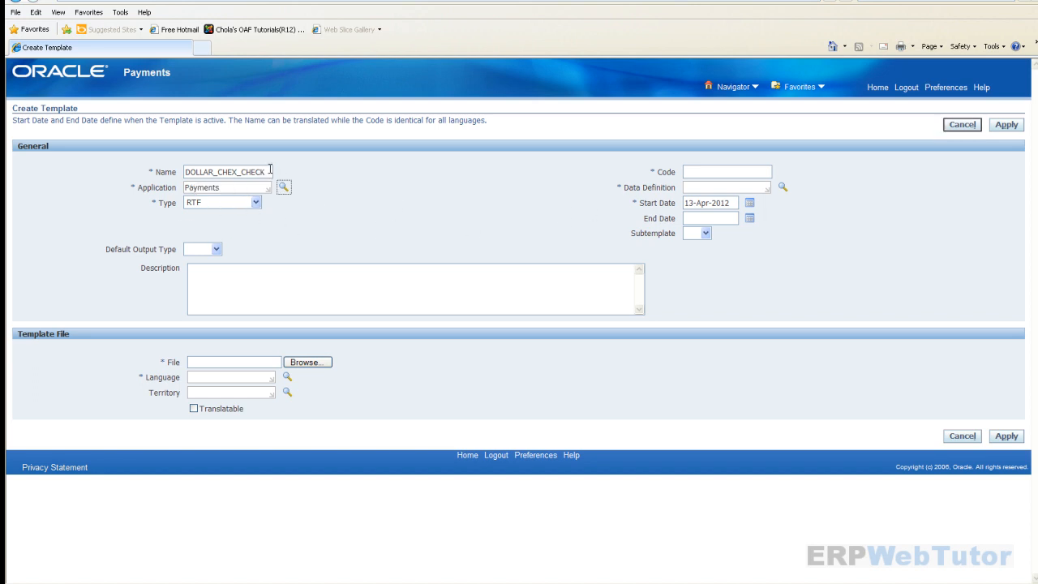
- Set code DOLLAR_CHEX_CHECK and data definition Payment Instruction Extract 1.0
drag(271, 172, 134, 185)
key(ctrl+c)
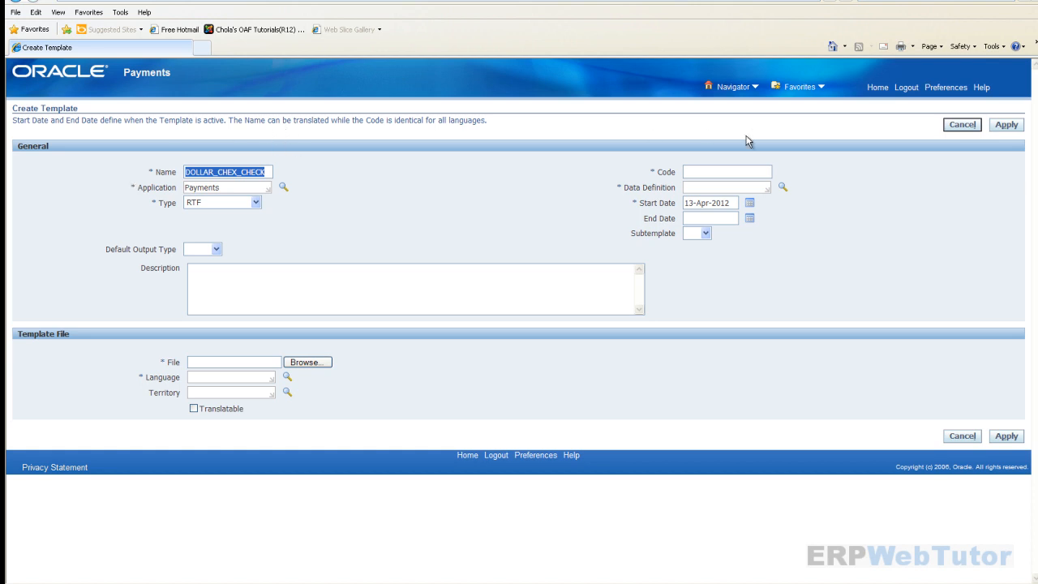
click(745, 171)
key(ctrl+v)
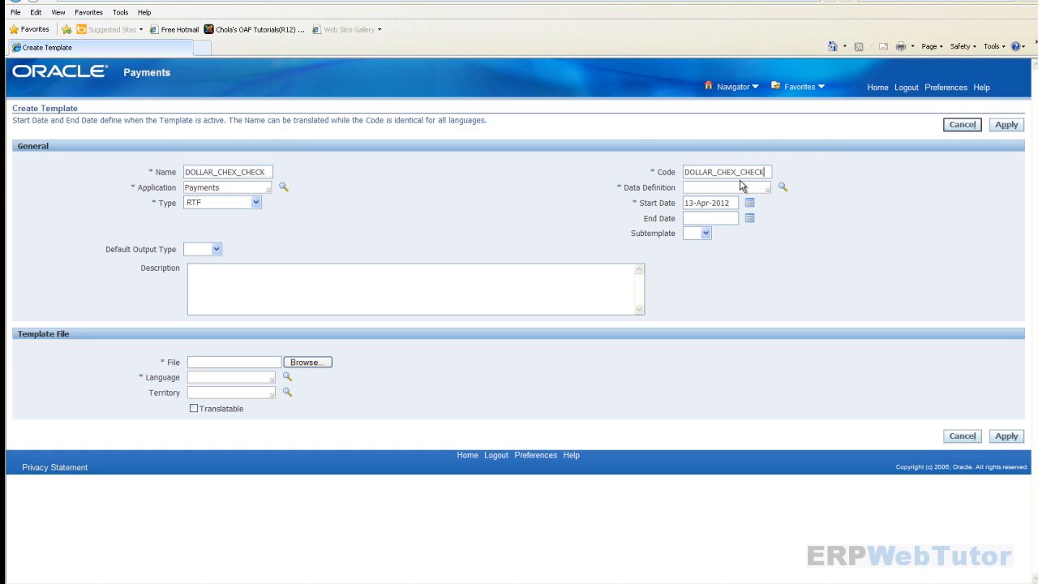
click(724, 189)
text(ORACLE PAYMENT FUND)
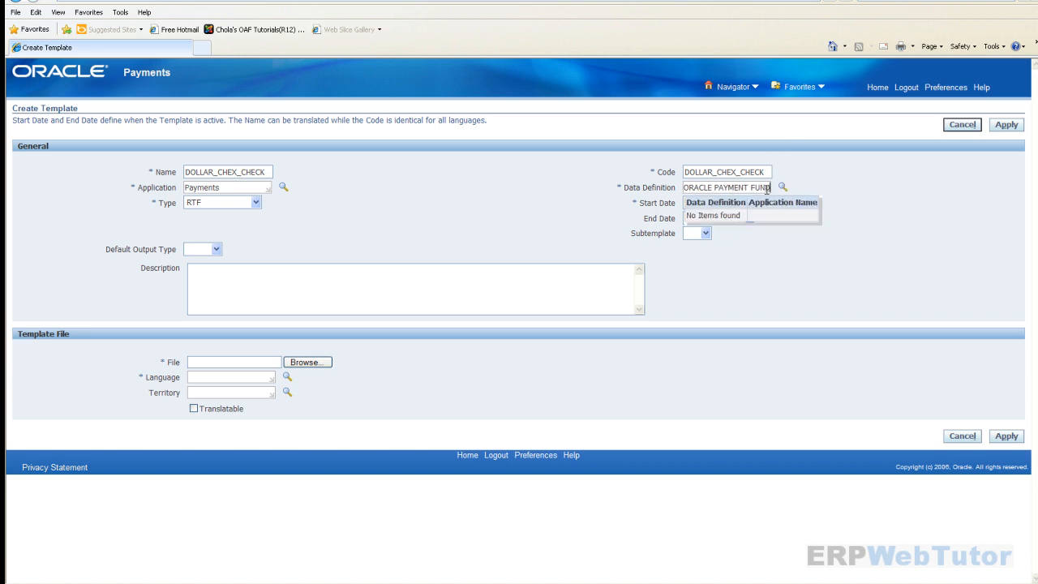
key(BackSpace)
key(BackSpace)
key(BackSpace)
key(BackSpace)
key(BackSpace)
key(BackSpace)
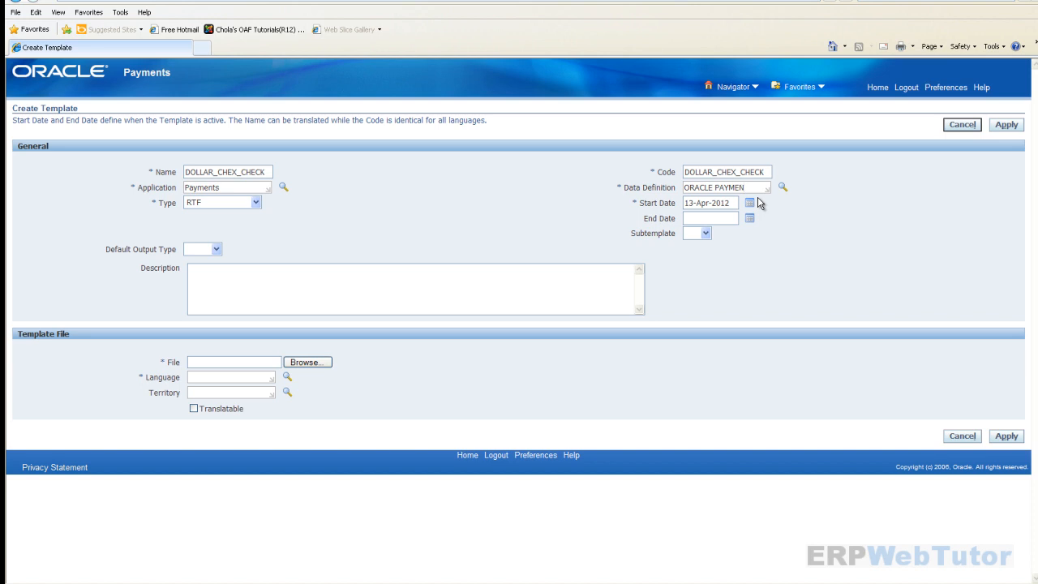
text(TS)
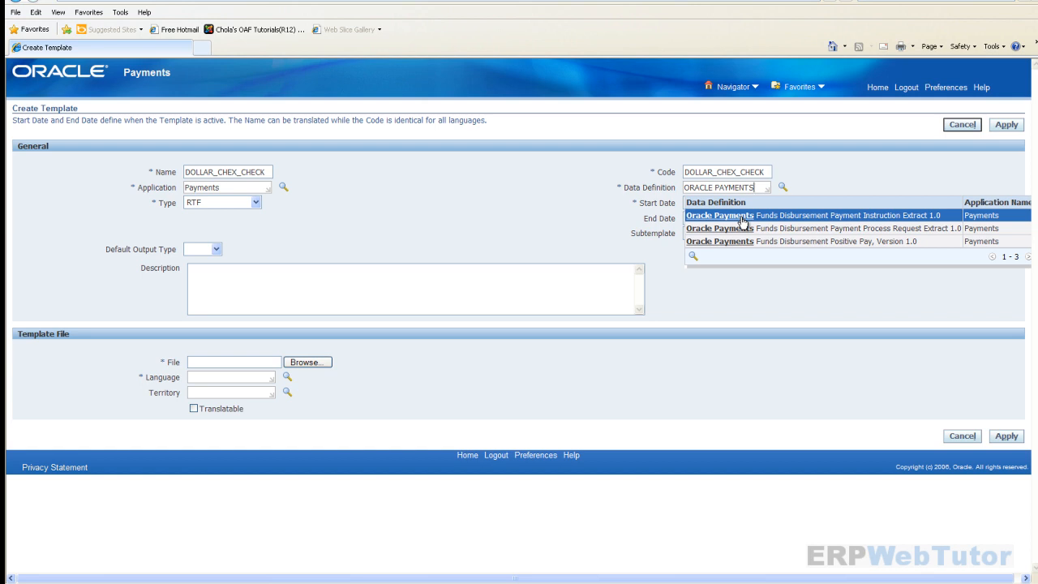
click(743, 222)
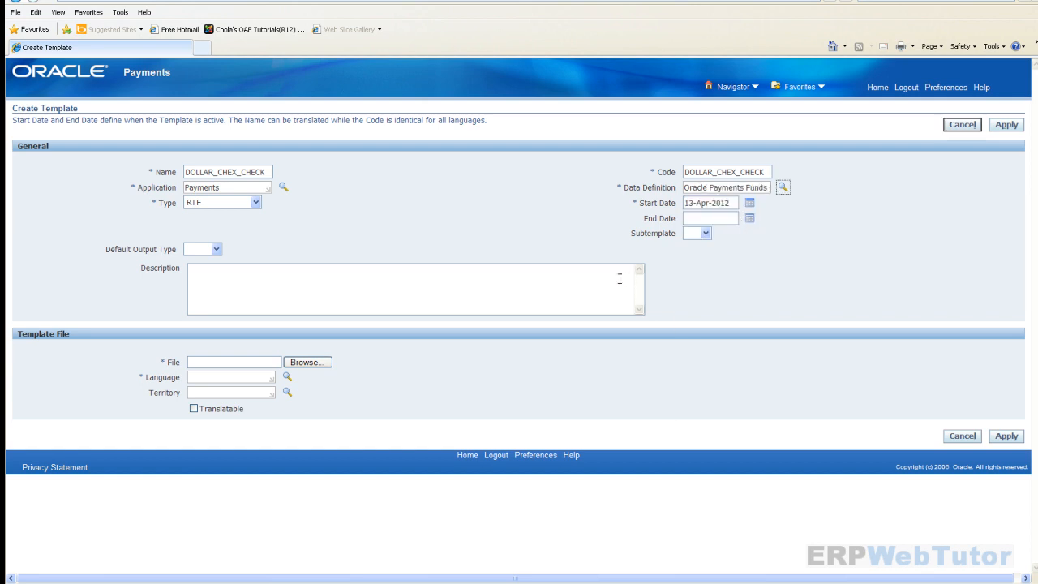
- Upload DOLLAR_CHEX_CHECK.rtf with language English and territory United States, and apply
click(321, 364)
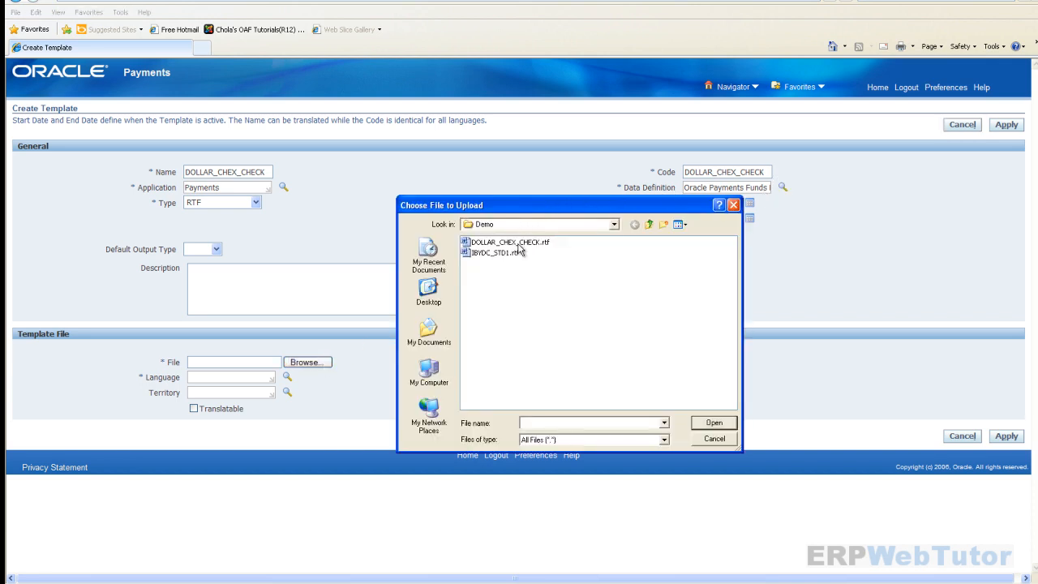
click(520, 243)
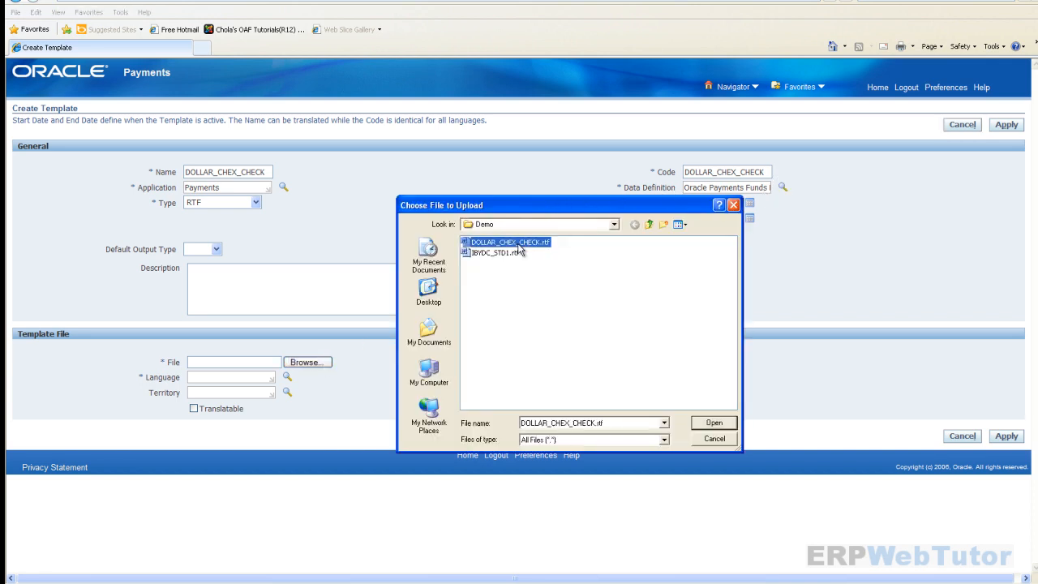
click(711, 422)
click(253, 379)
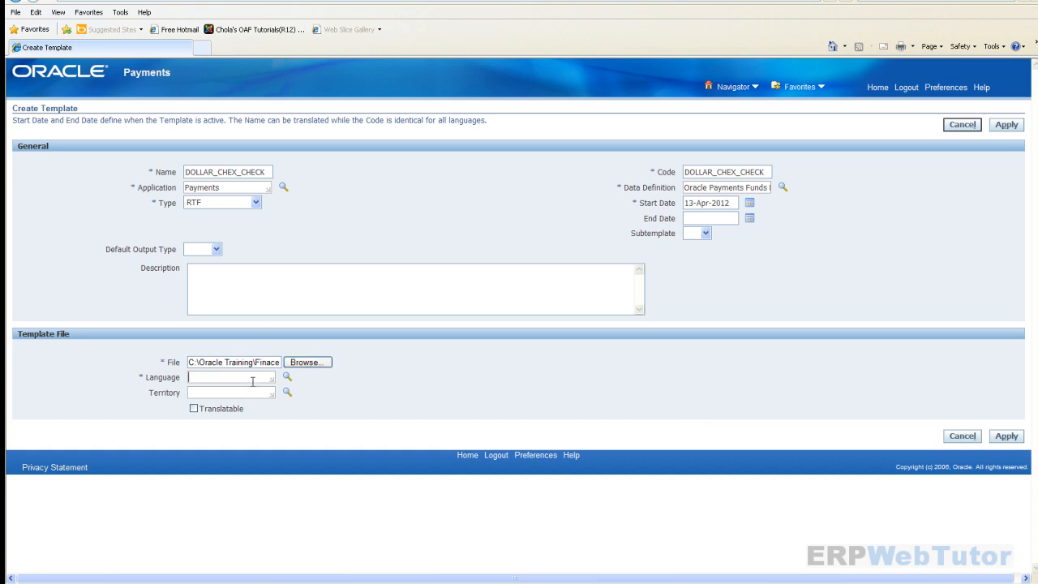
text(ENGLISH)
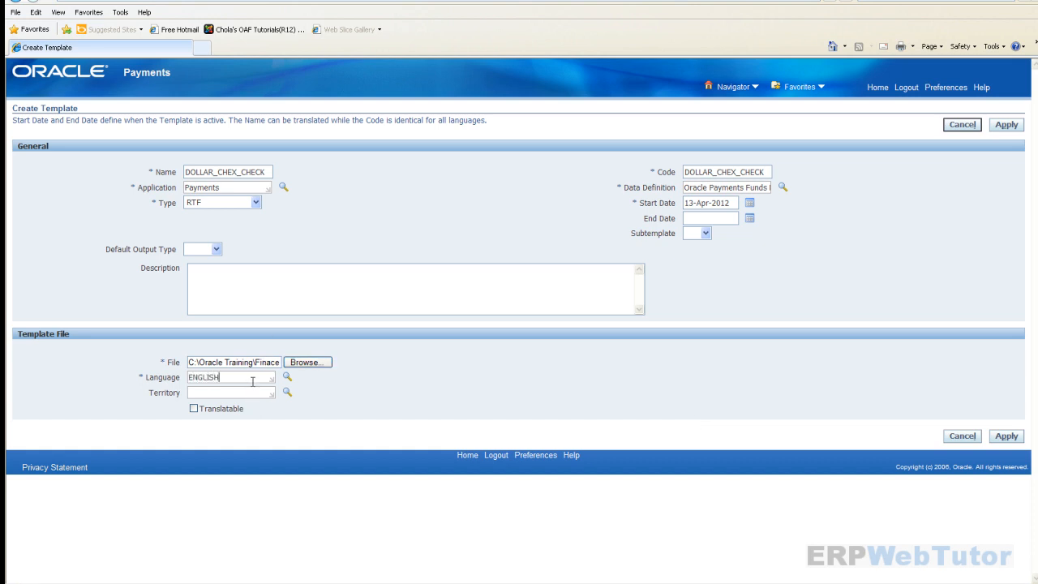
key(Tab)
key(Tab)
text(UNITED STATE)
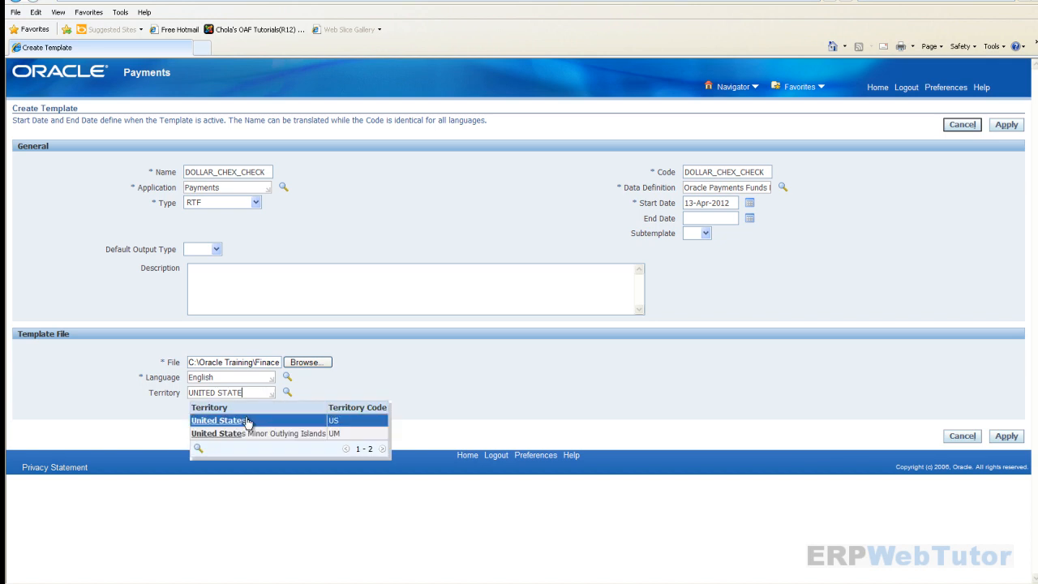
click(244, 418)
click(1006, 436)
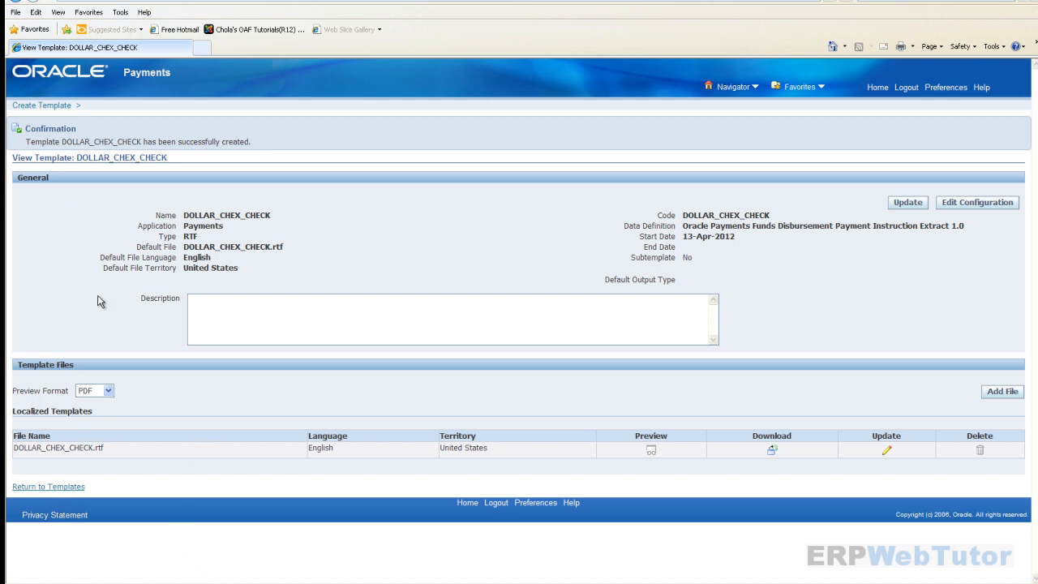
- From Home, open Payment Administrator's Oracle Payments Setup and go to the Formats task
click(877, 88)
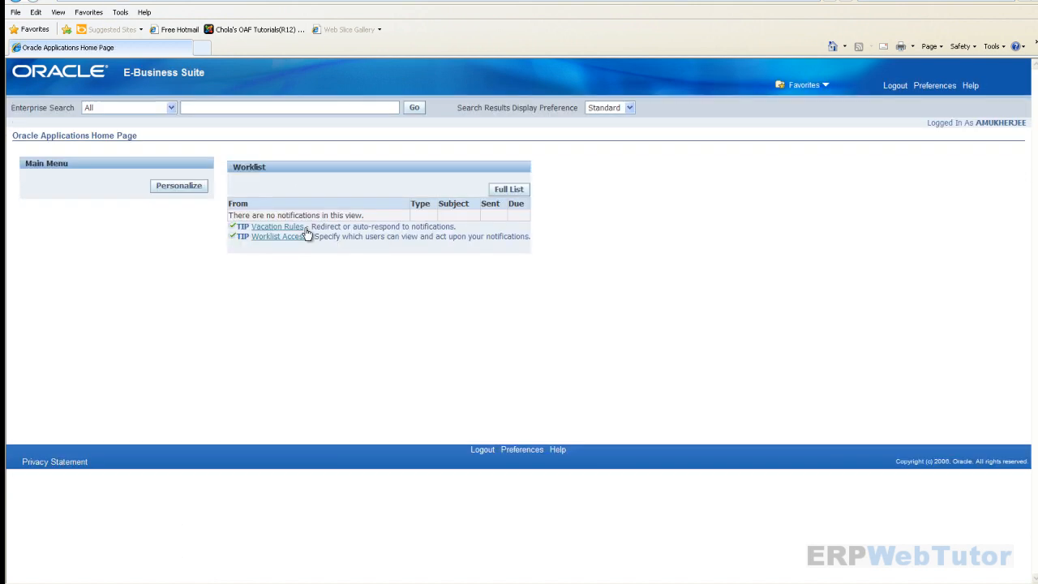
scroll(84, 375, down, 5)
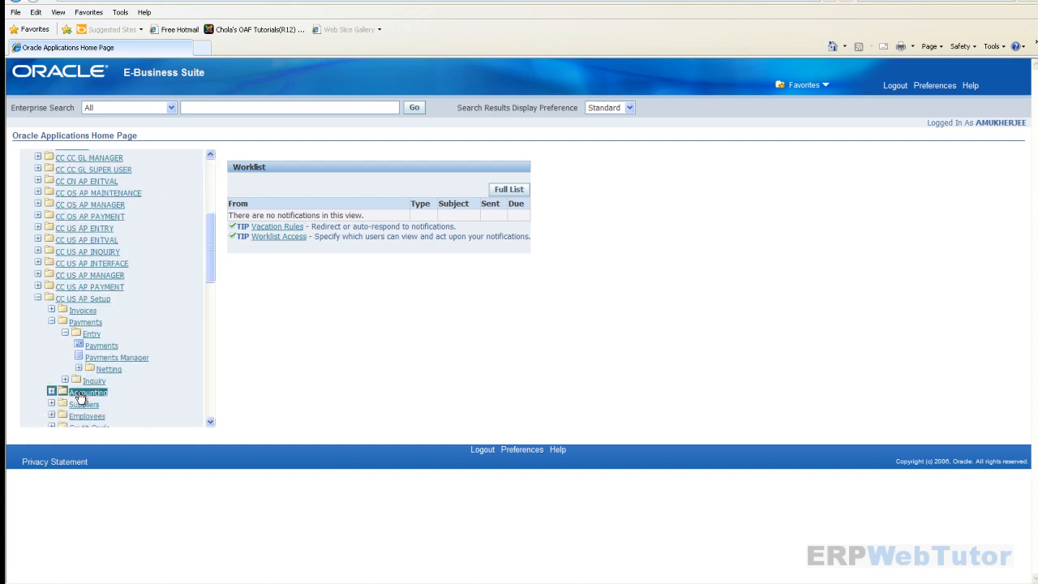
scroll(126, 361, down, 2)
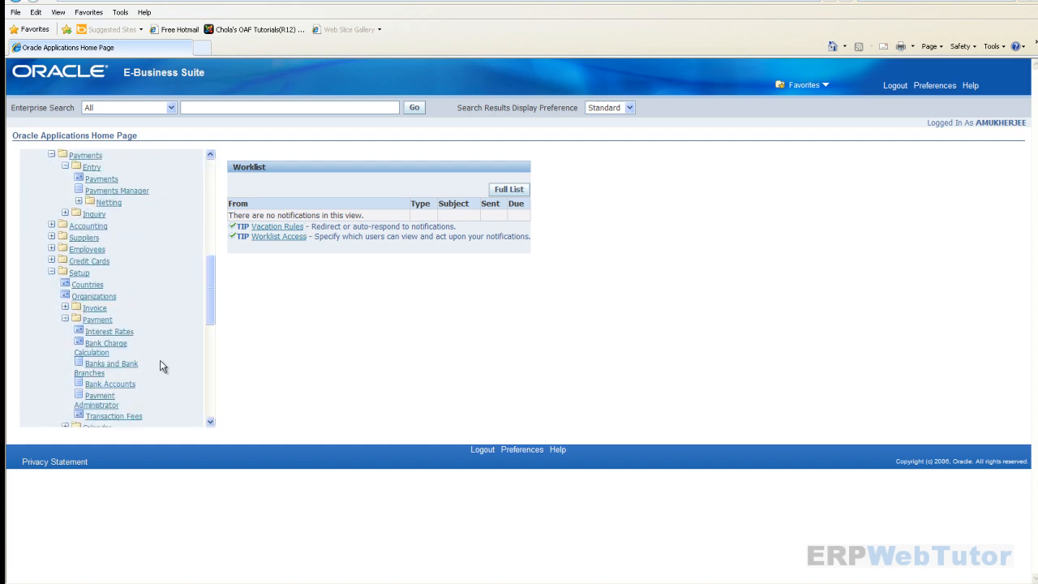
scroll(153, 375, down, 1)
click(113, 364)
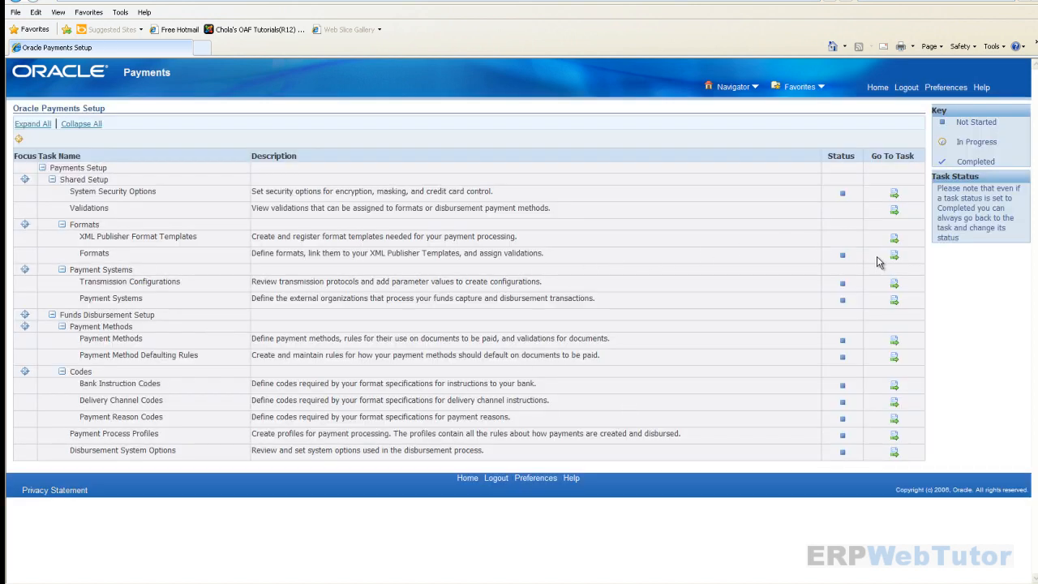
click(894, 255)
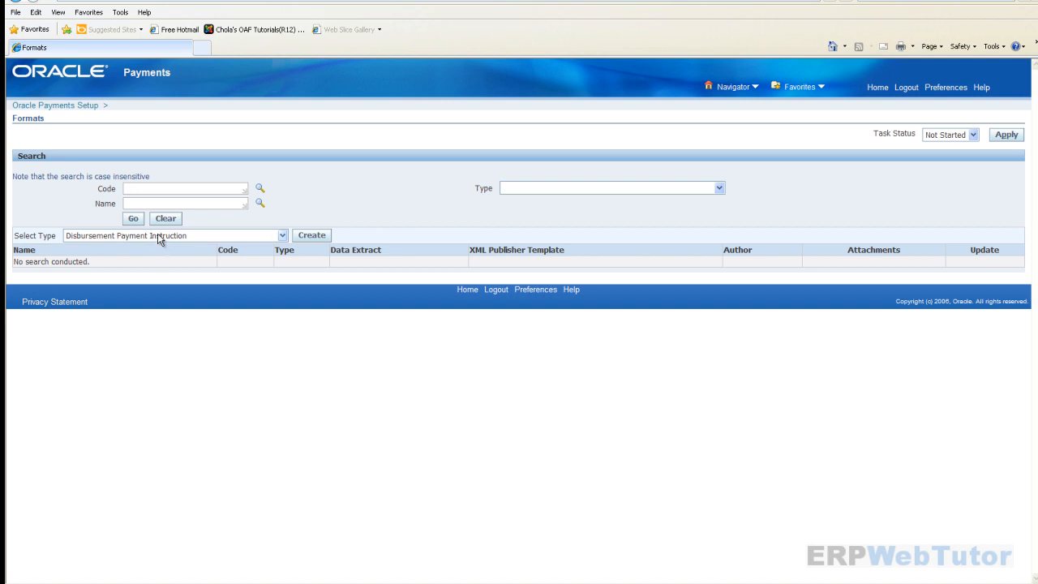
- Start a new payment format with code and name both DOLLAR_CHEX_CHECK
click(318, 237)
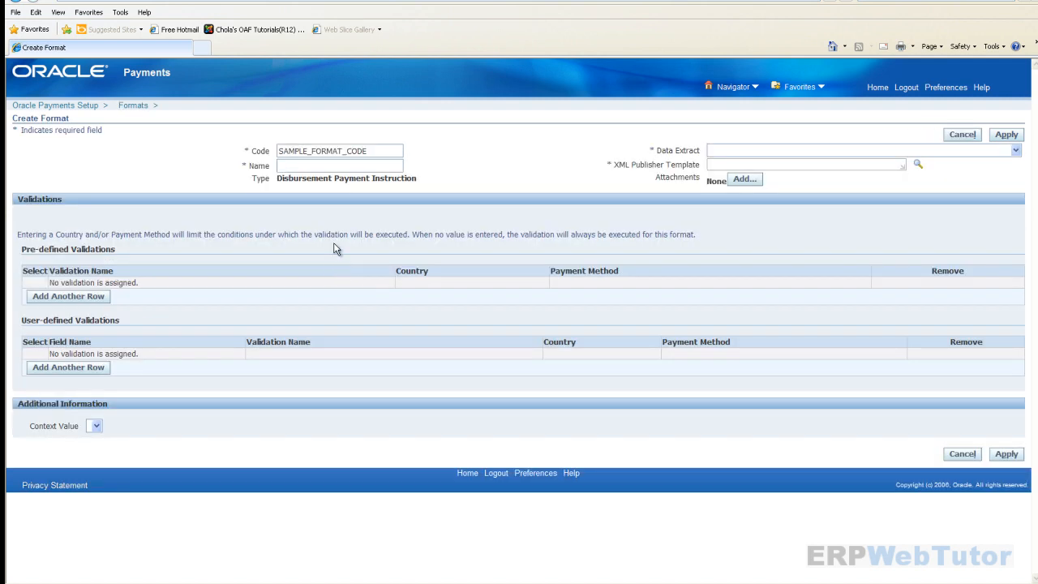
drag(371, 152, 56, 146)
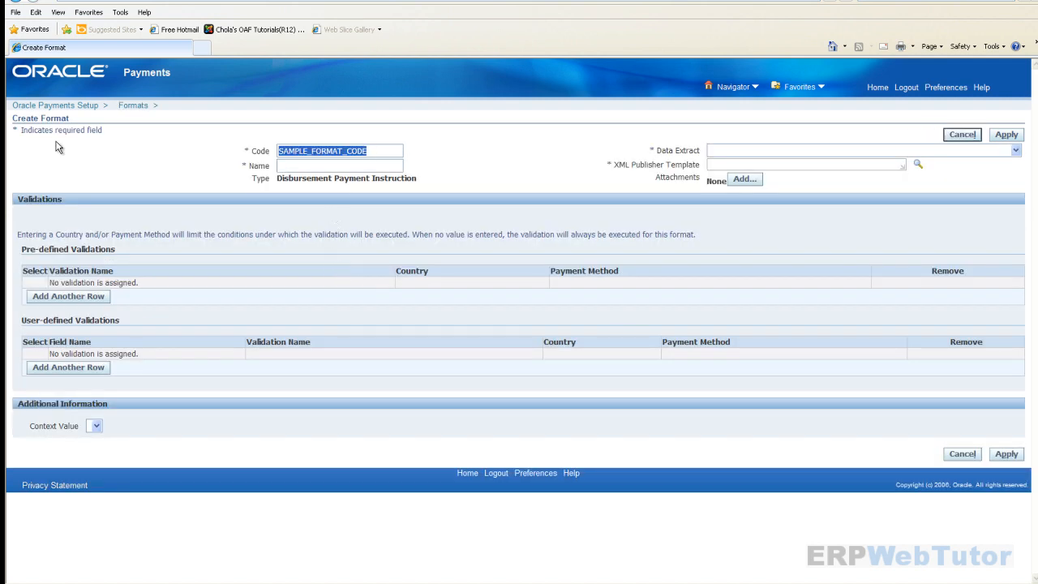
text(doll)
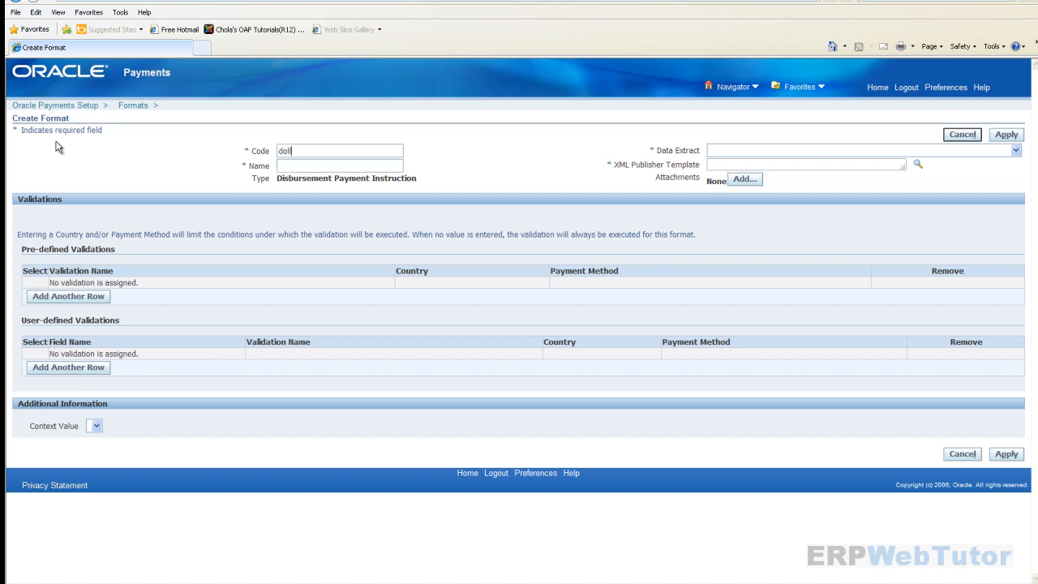
key(BackSpace)
key(BackSpace)
key(BackSpace)
text(DOLLAR_CHEX_CHECK)
drag(369, 150, 88, 193)
key(ctrl+c)
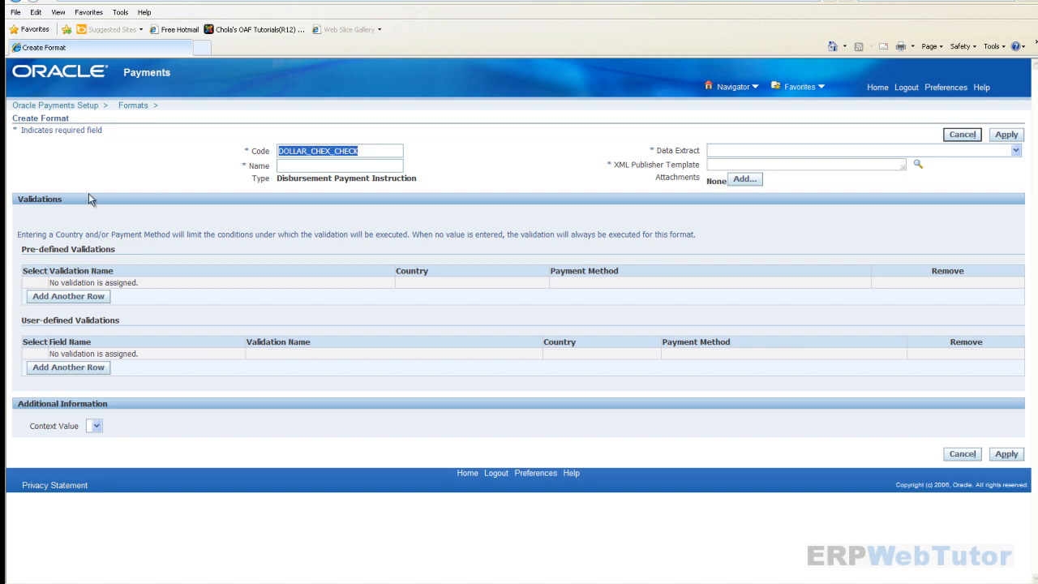
click(314, 165)
key(ctrl+v)
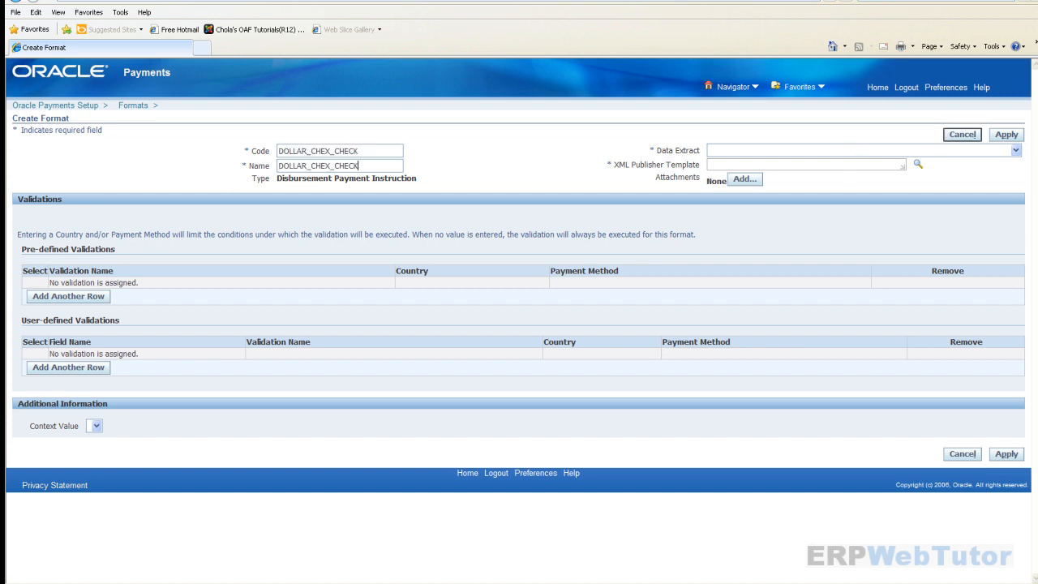
- Choose the Payment Instruction Extract and the DOLLAR_CHEX_CHECK template, then apply the format
click(1017, 151)
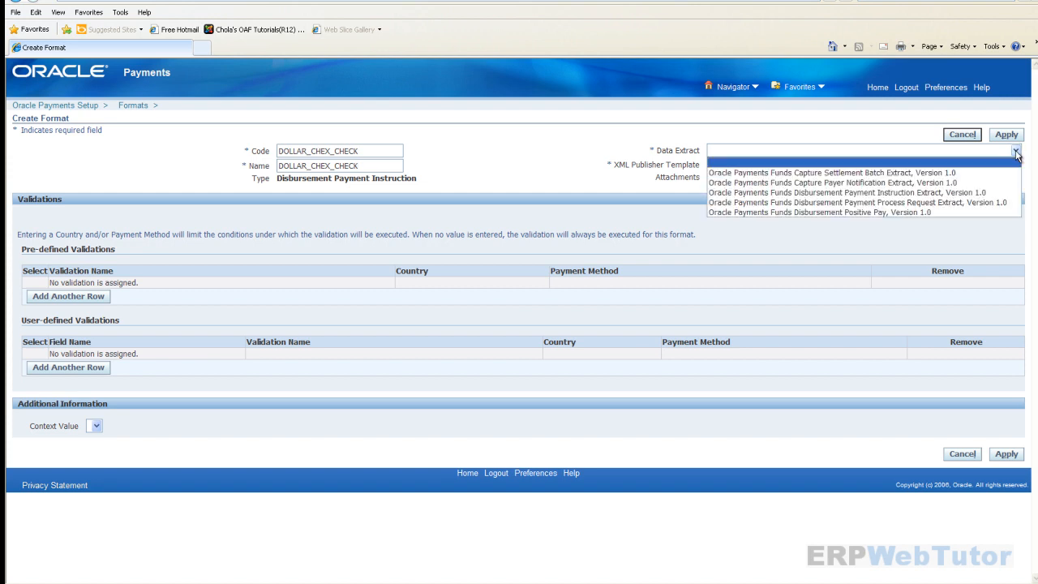
click(803, 193)
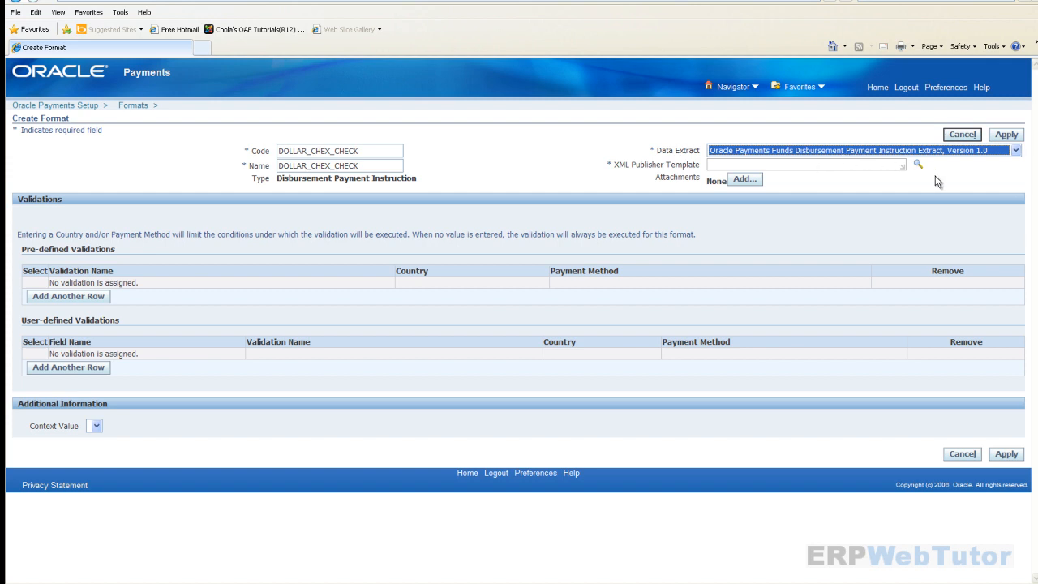
click(869, 161)
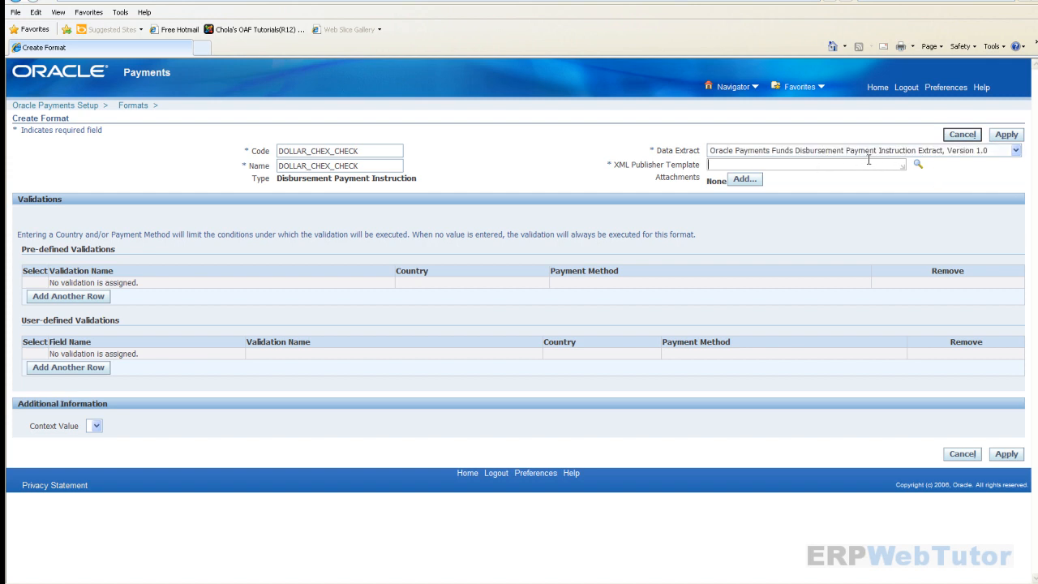
text(DOLLAR)
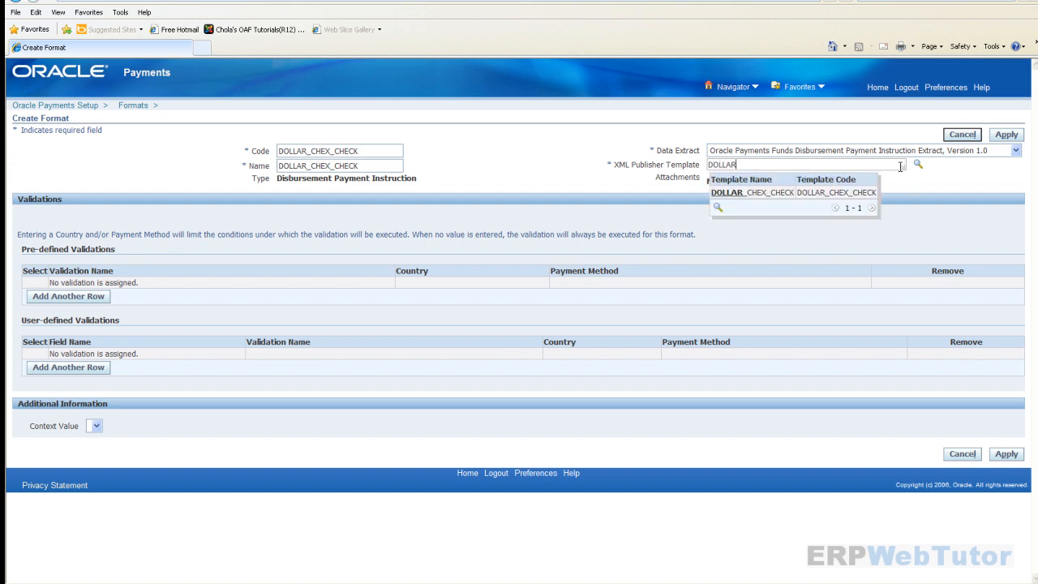
click(782, 194)
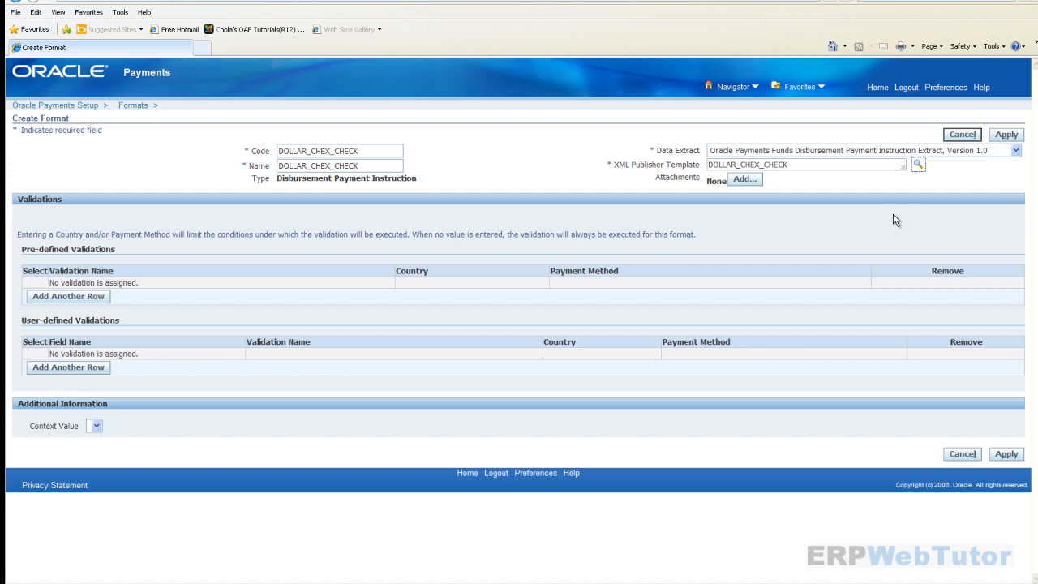
click(1007, 135)
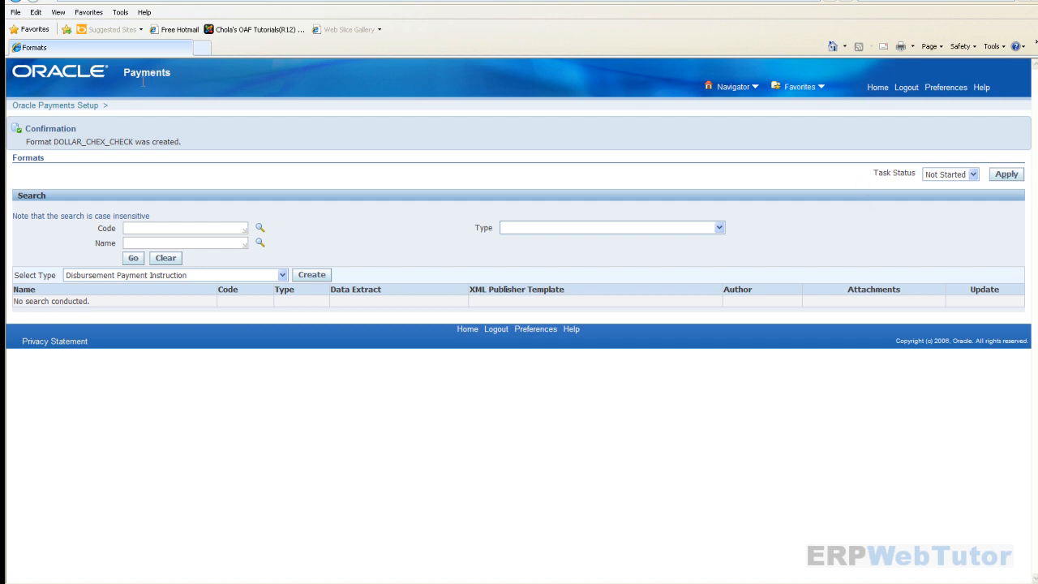
click(88, 107)
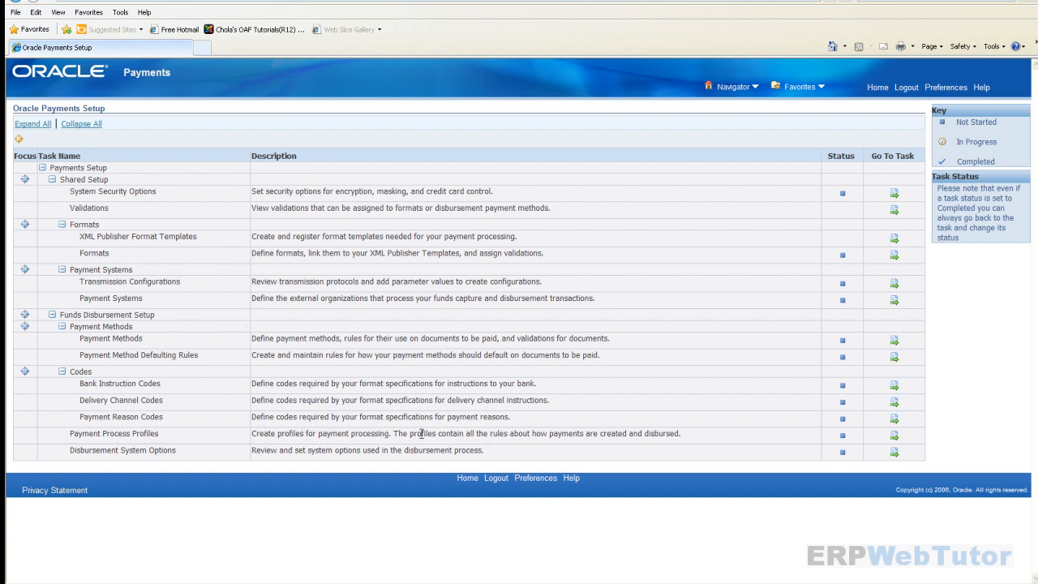
- Create a new payment process profile with DOLLAR_CHEX_CHECK as its payment instruction format
click(894, 436)
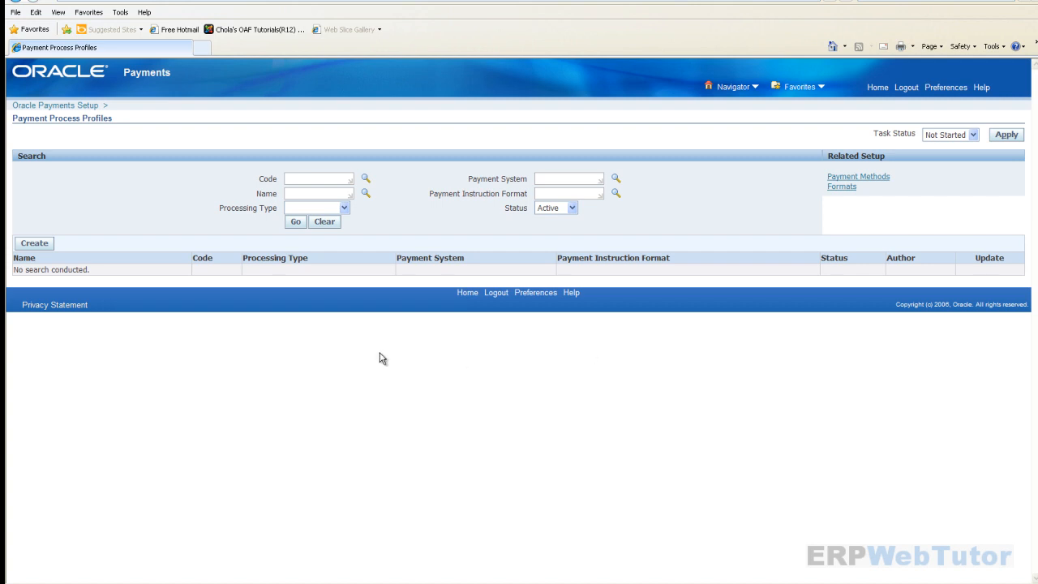
click(35, 245)
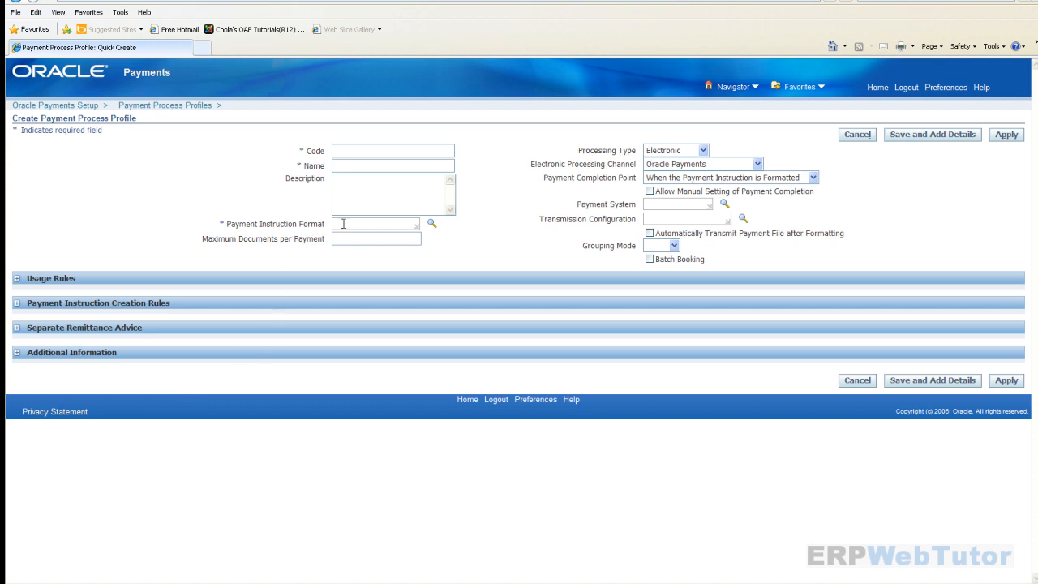
click(384, 224)
click(354, 223)
text(DOLLAR)
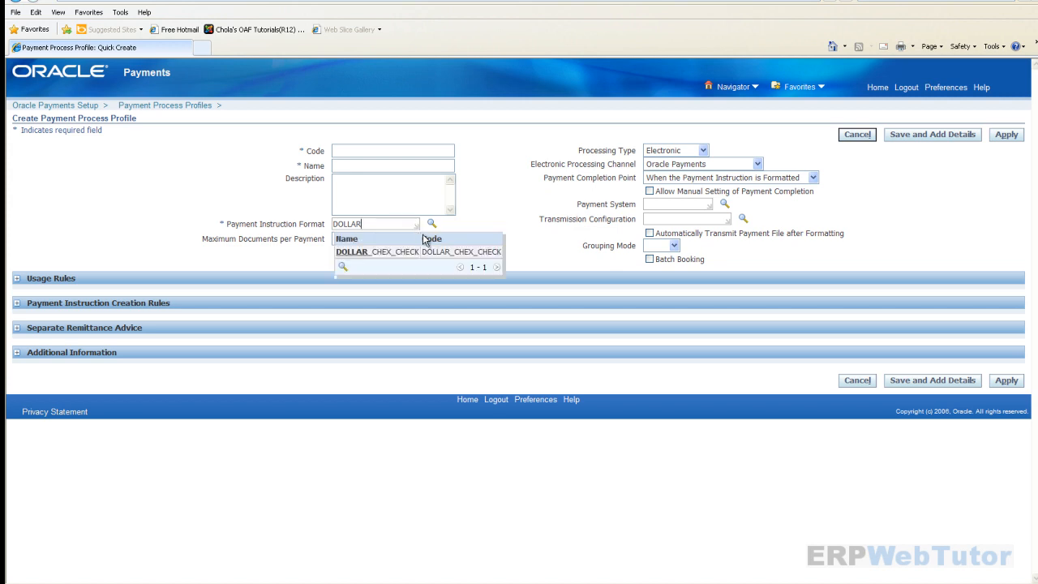
click(397, 254)
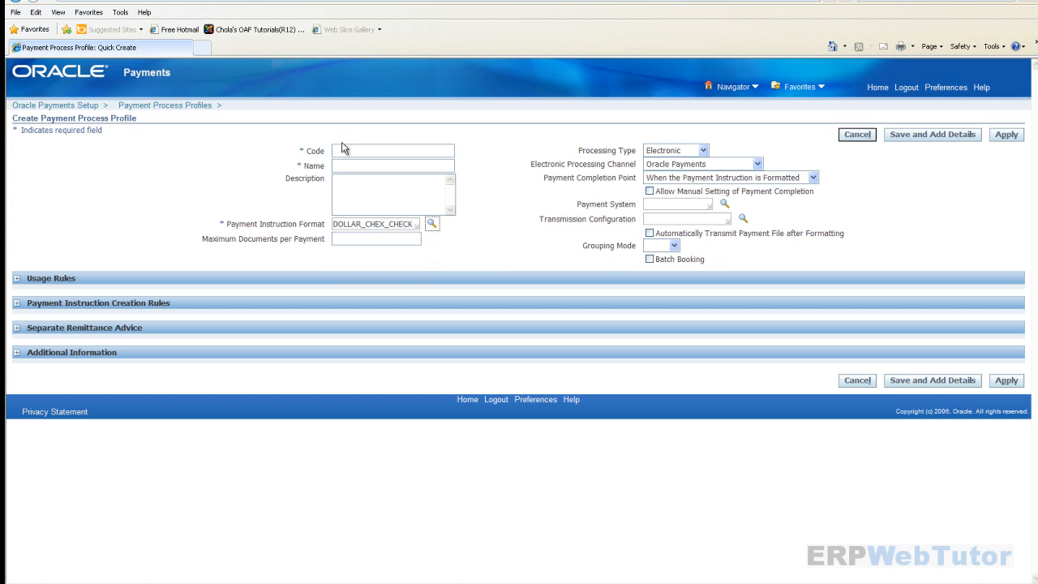
- Set processing type Printed, code and name DOLLAR_CHEX_CHECK, and apply the profile
click(703, 150)
click(674, 183)
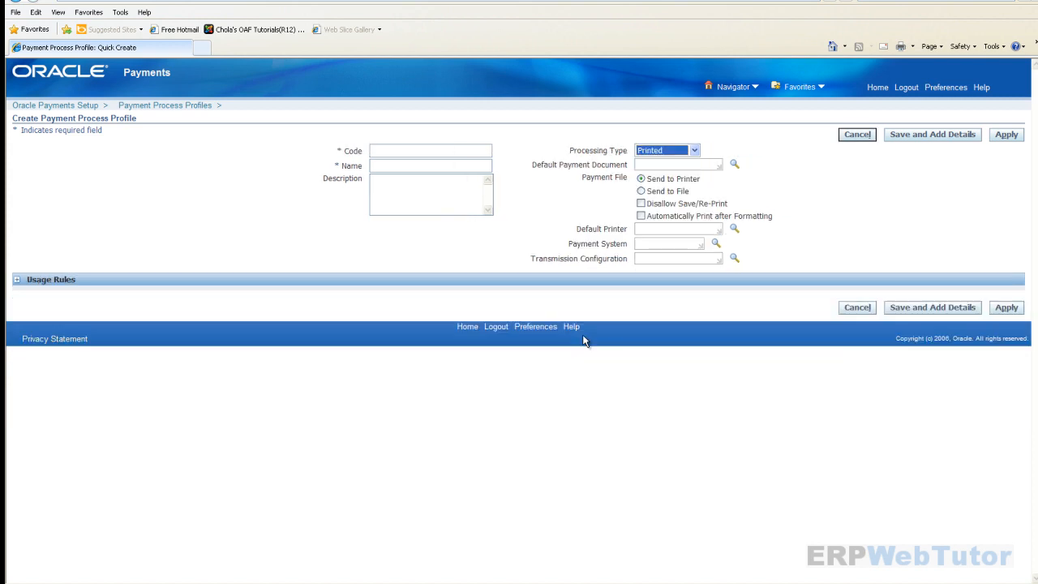
click(462, 154)
text(DO)
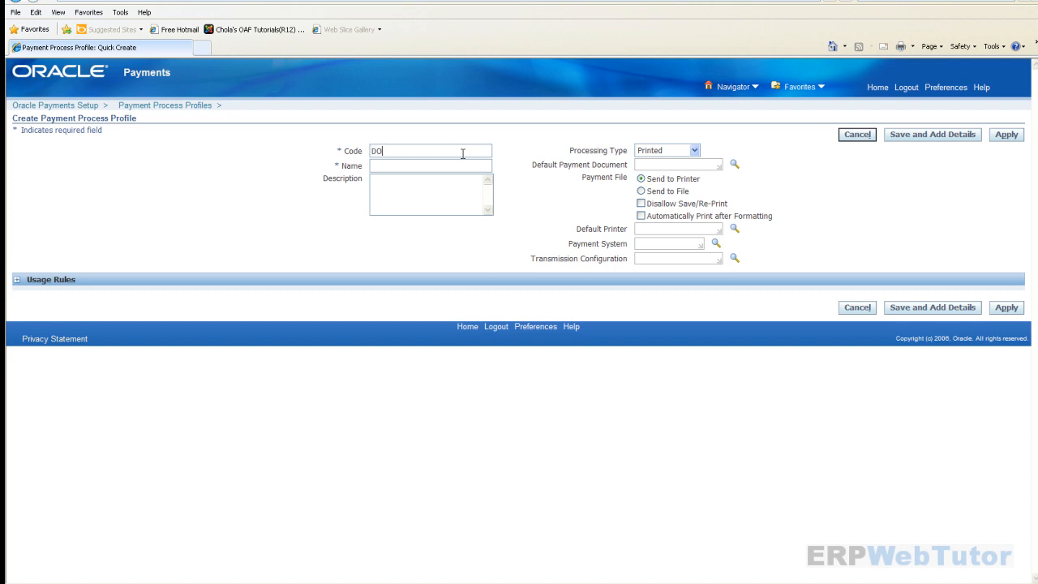
text(LLAR_CHEX_CHECK)
double_click(457, 151)
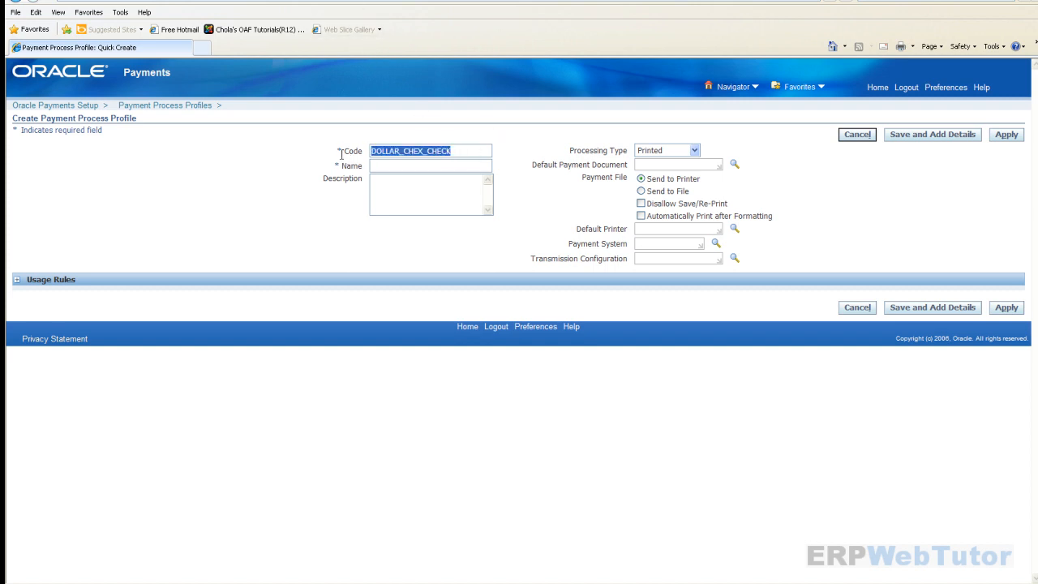
key(ctrl+c)
click(371, 165)
key(ctrl+v)
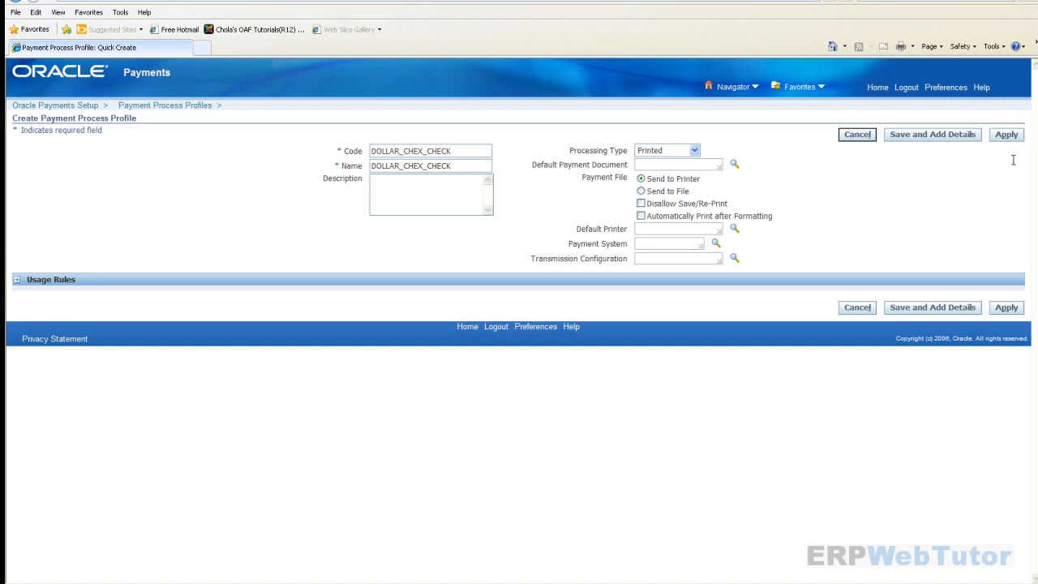
click(1007, 136)
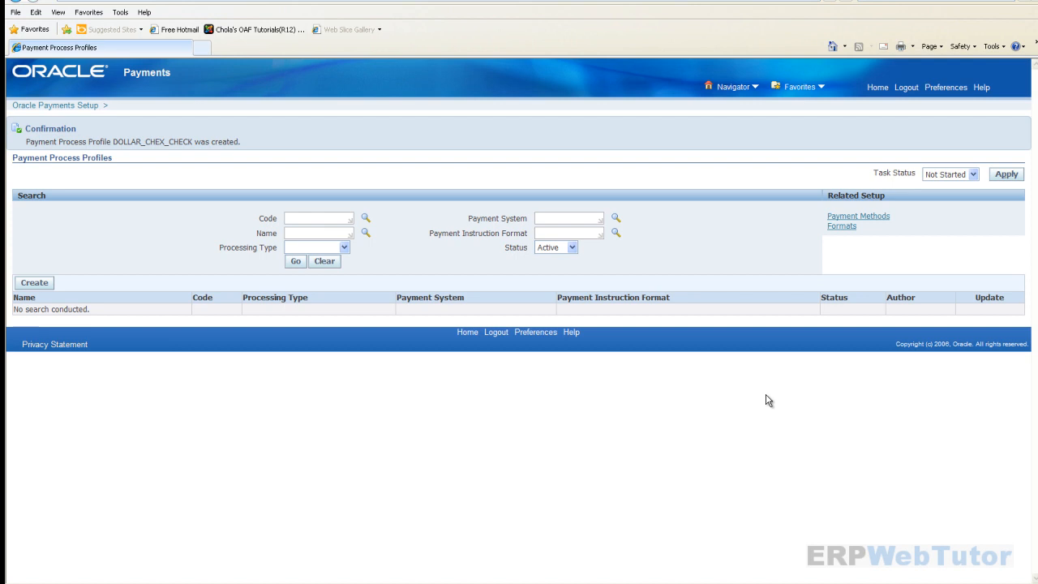
- Search profiles by name for DOLLAR_CHEX_CHECK and open it for update
click(299, 232)
text(DOLLAR)
click(323, 258)
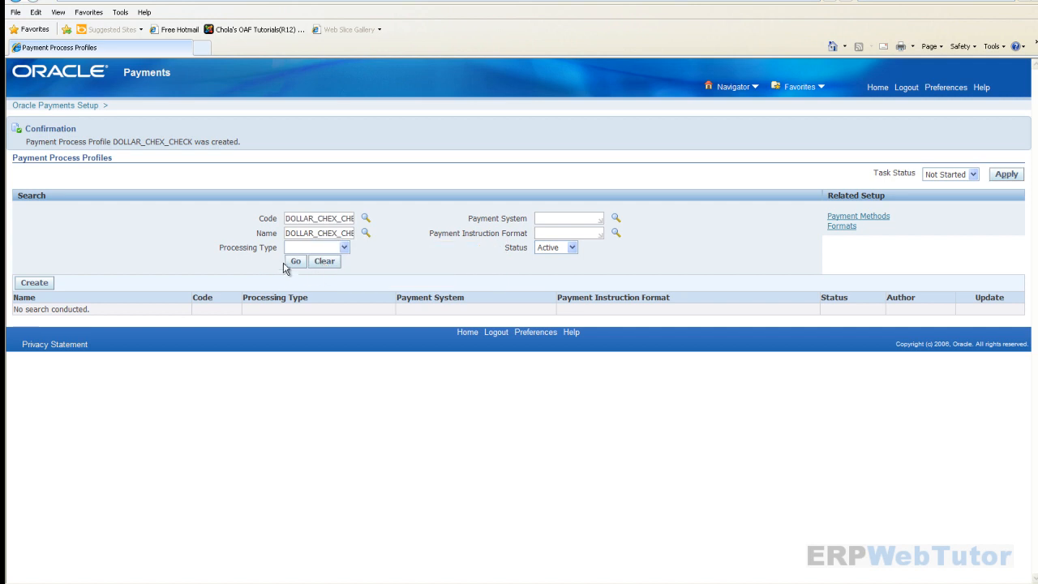
click(297, 262)
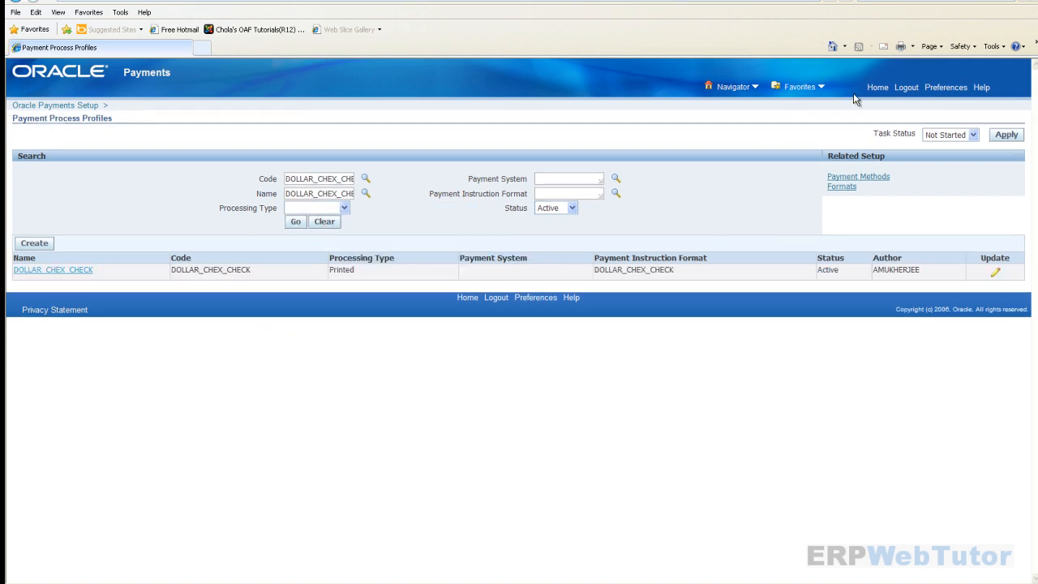
click(994, 273)
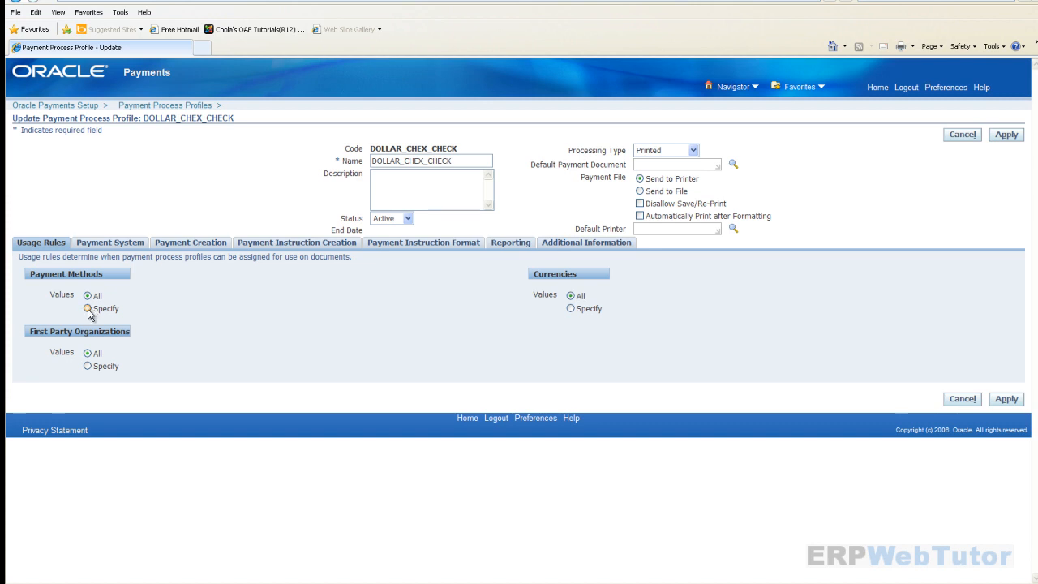
- Limit the profile's payment methods to Check
click(88, 309)
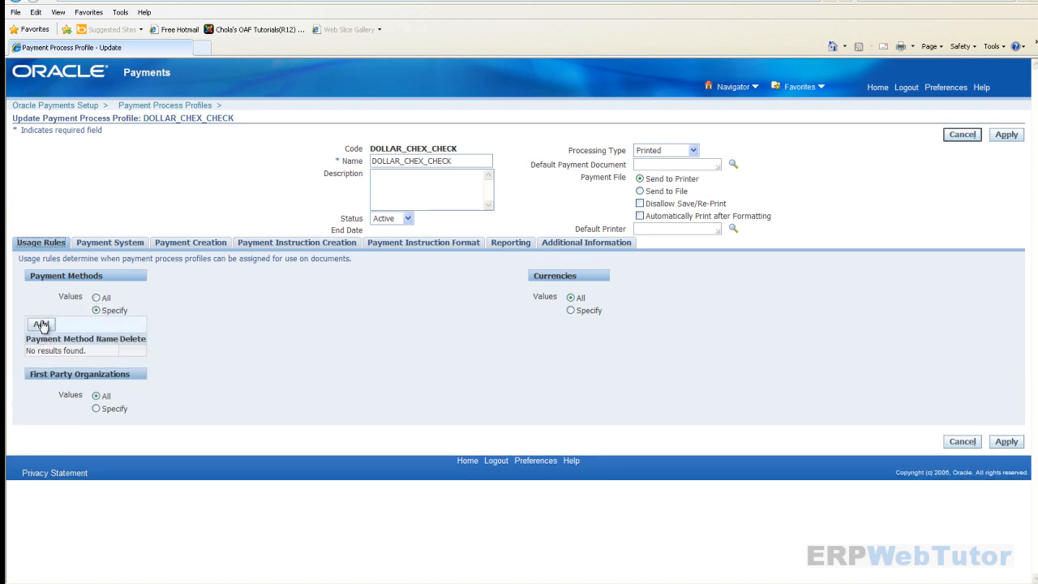
click(40, 325)
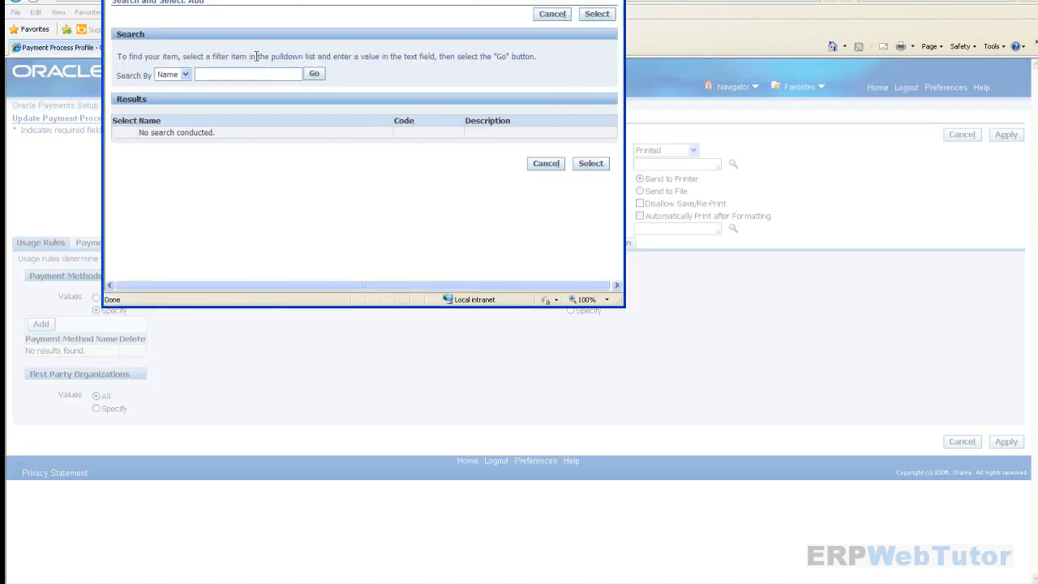
text(CHECK)
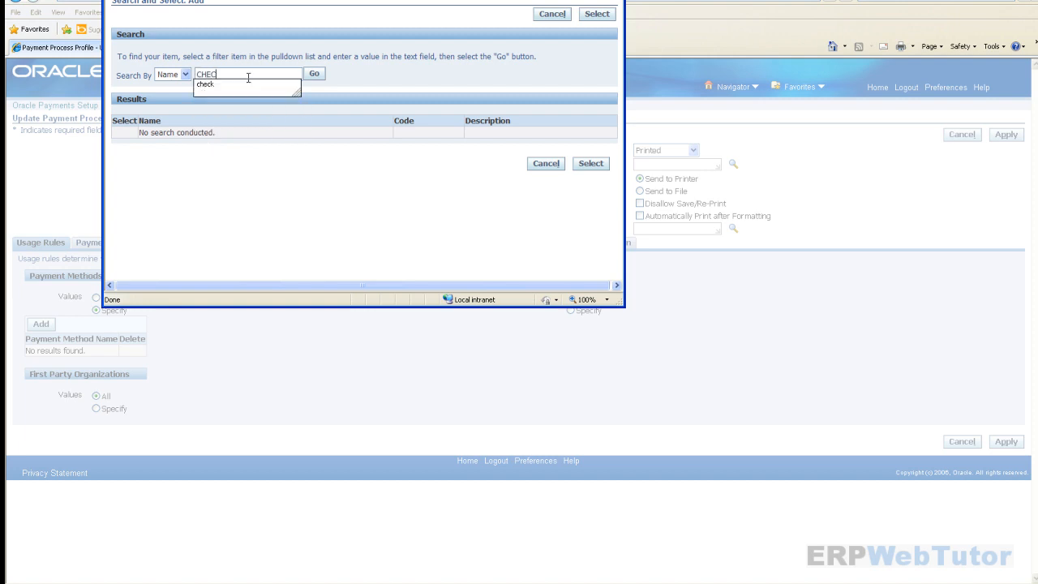
click(314, 75)
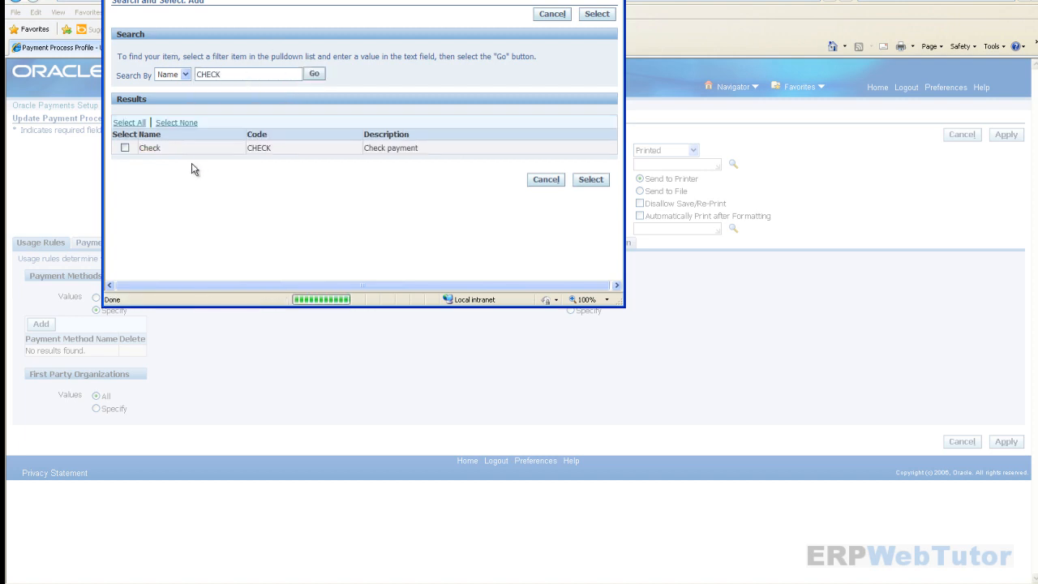
click(125, 148)
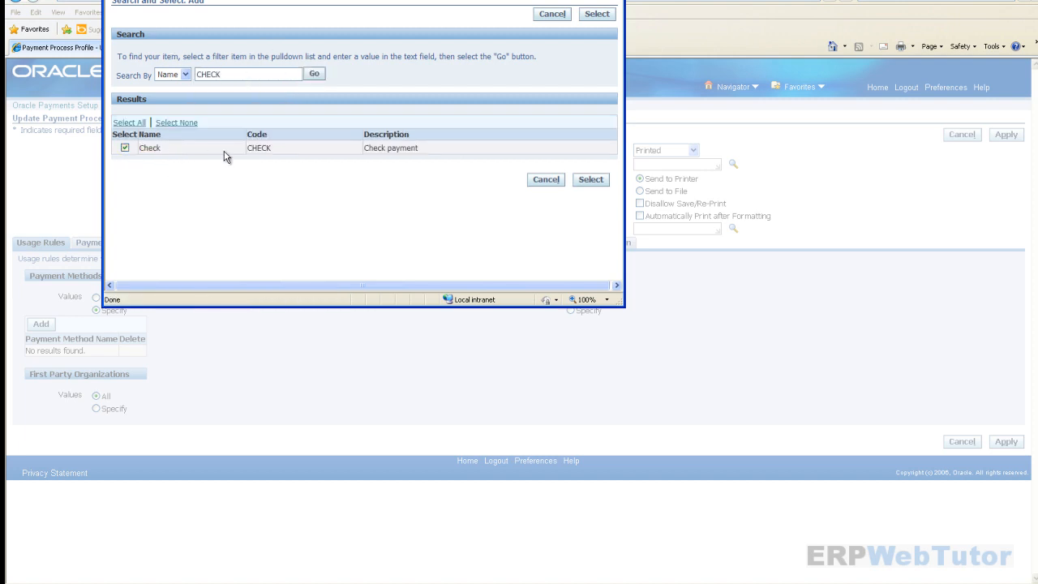
click(591, 180)
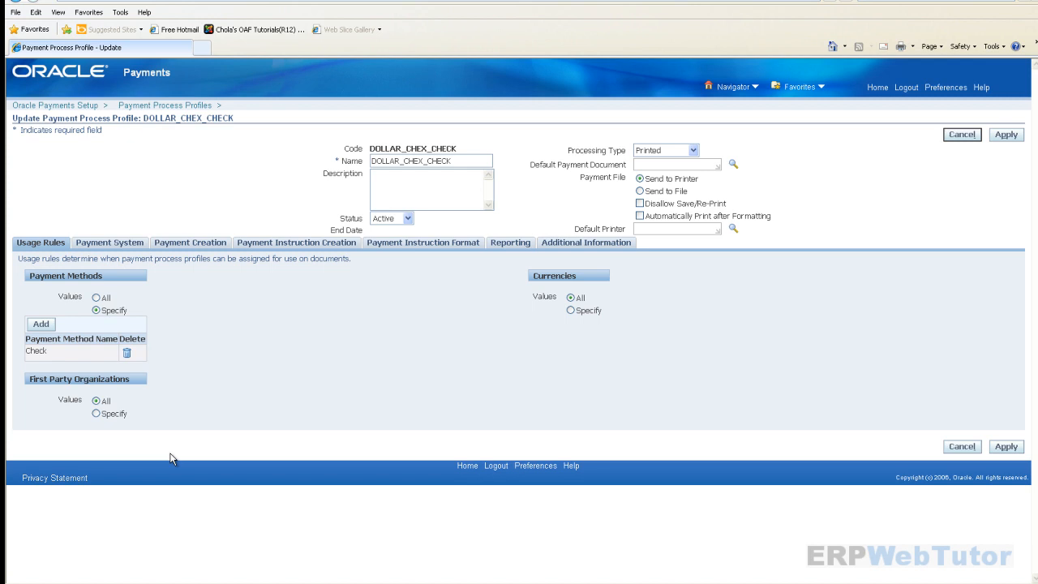
- Limit the profile's first party organizations to CC US Operating Unit
click(96, 415)
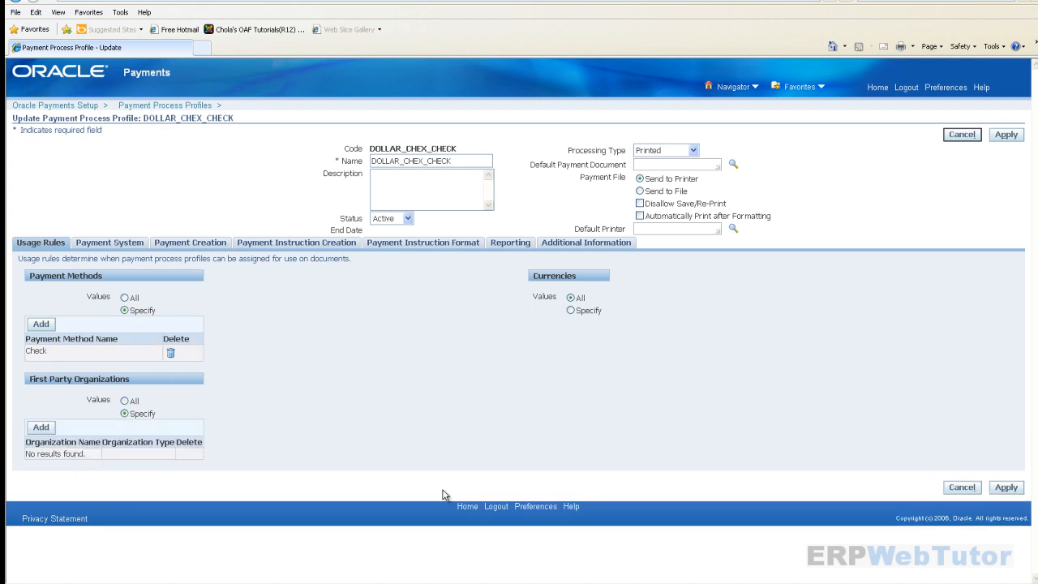
click(42, 429)
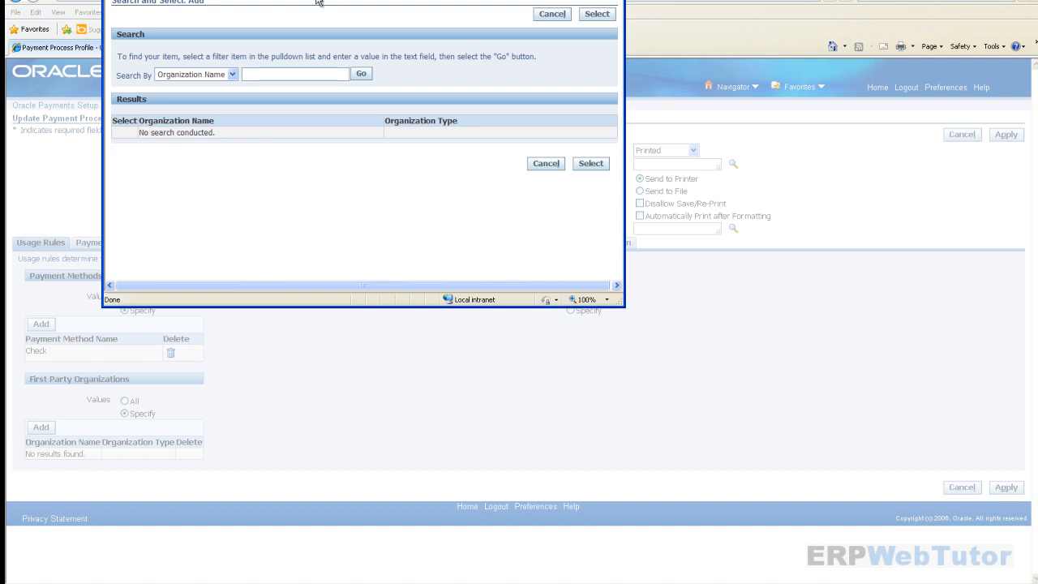
click(361, 73)
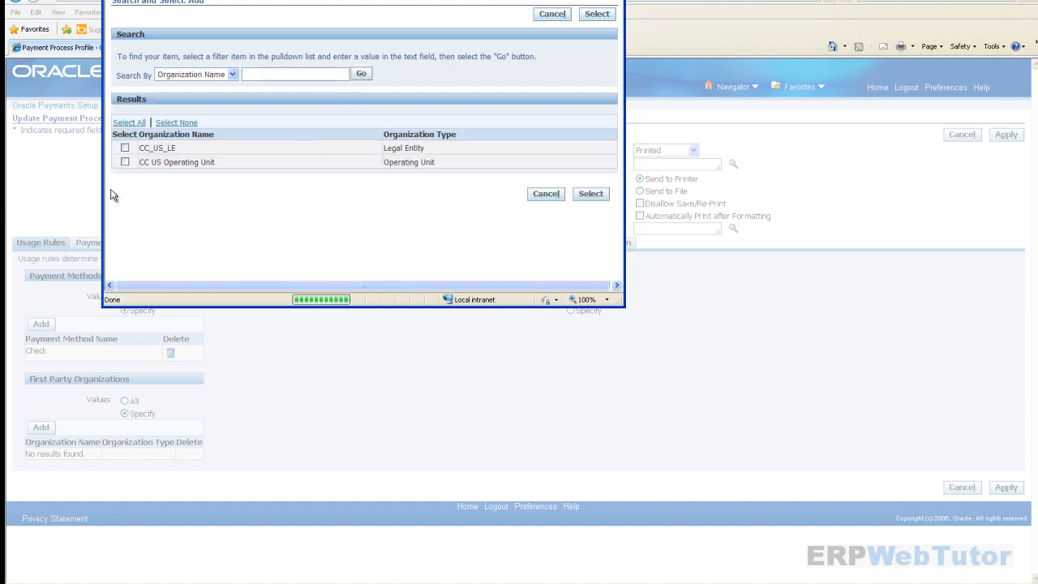
click(125, 161)
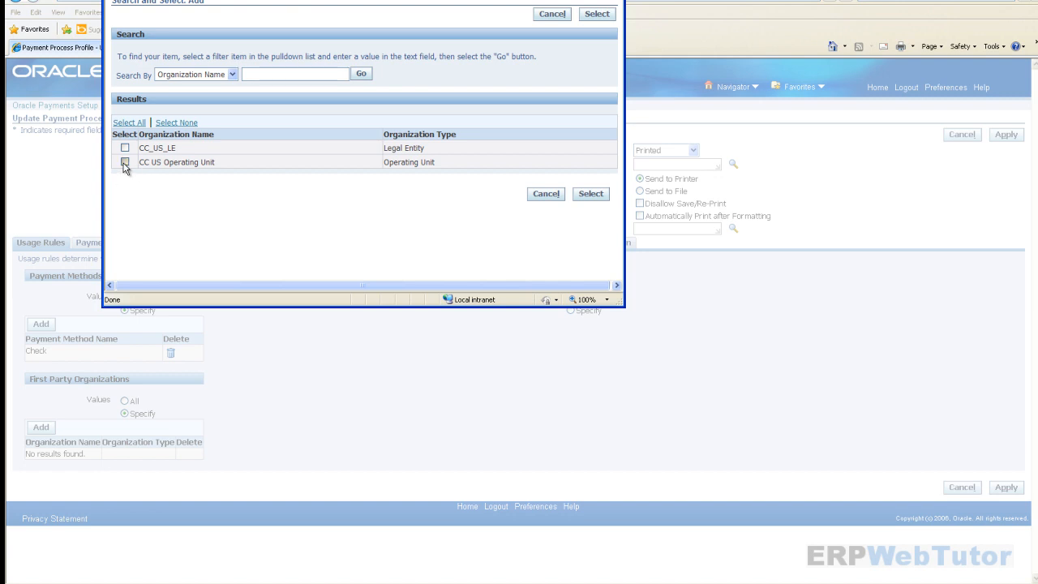
click(594, 196)
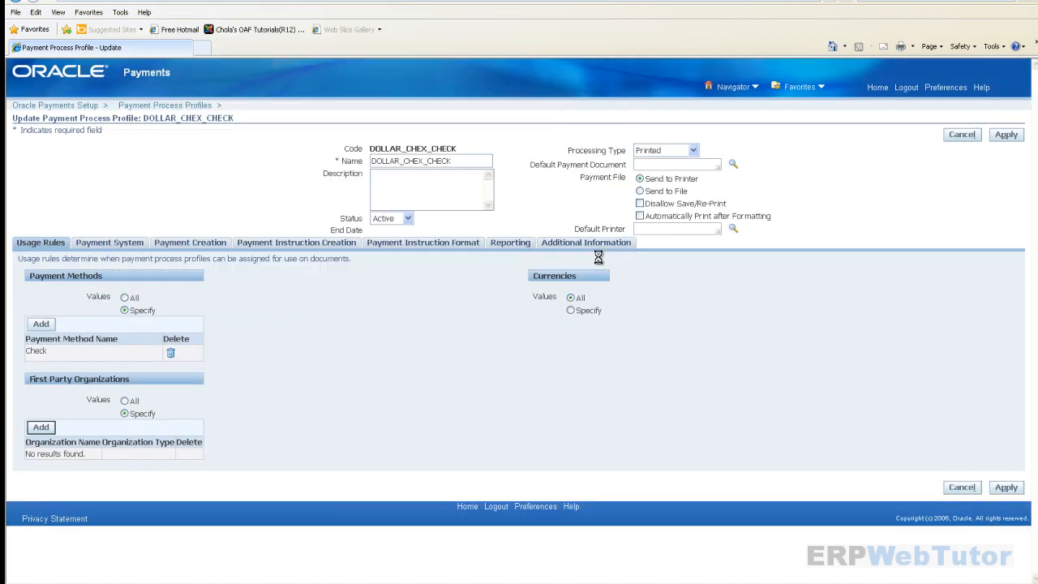
- Limit the profile's currencies to USD
click(571, 312)
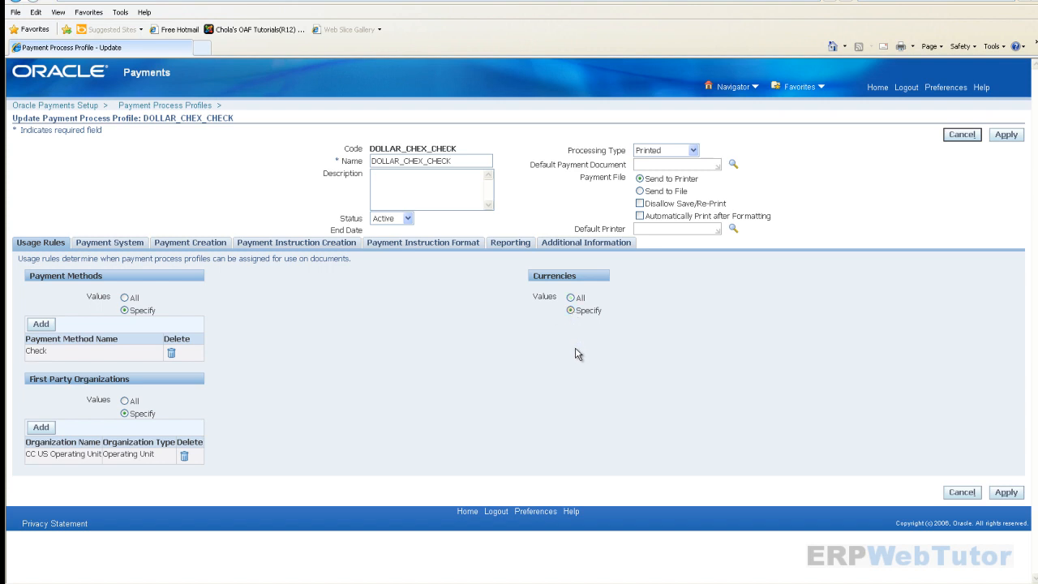
click(545, 324)
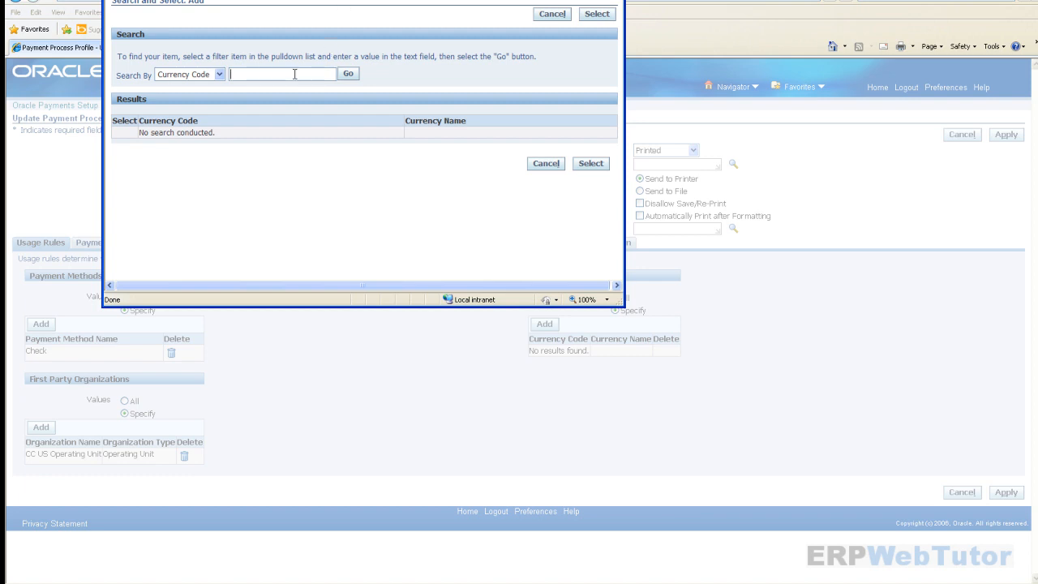
text(USD)
key(Return)
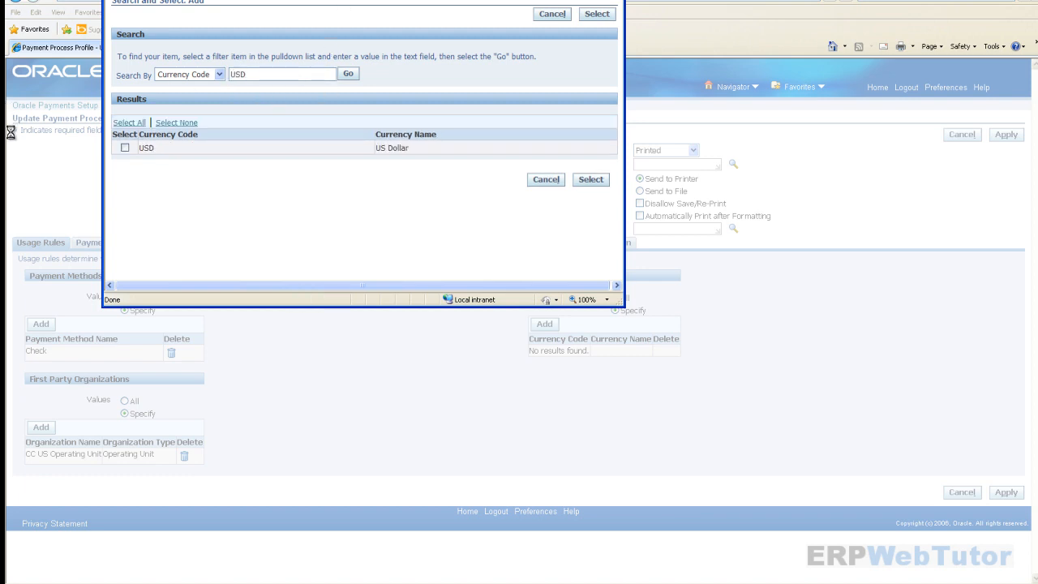
click(125, 148)
click(591, 180)
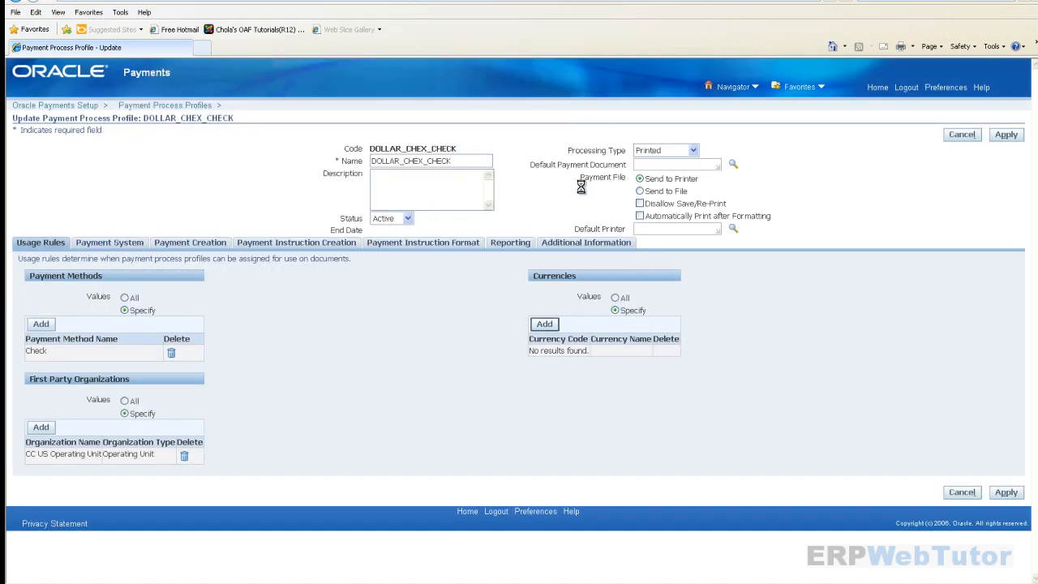
- Group payment instructions by Payment Date and sort them first by Payee Name
click(122, 244)
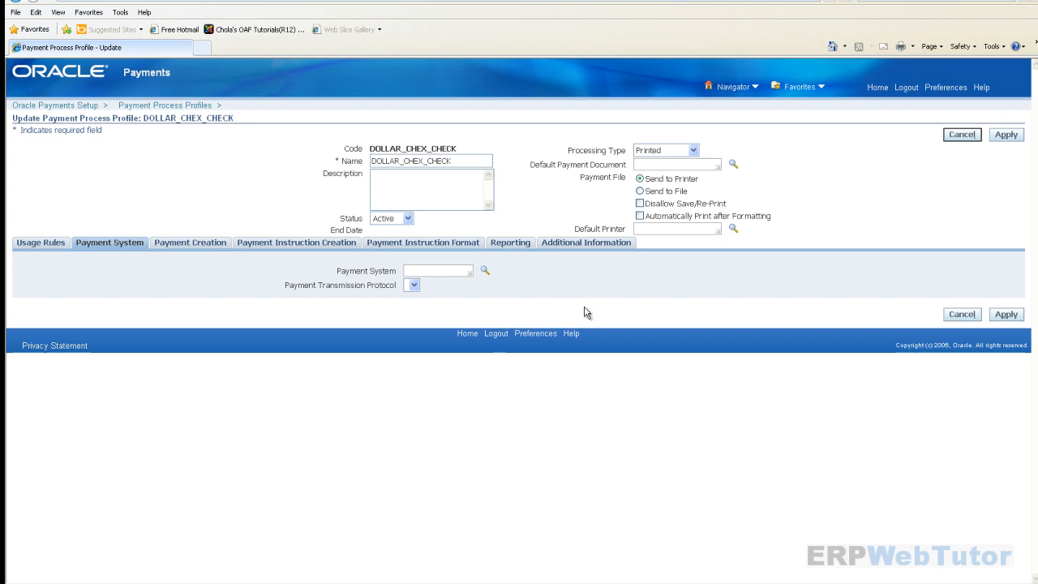
click(177, 243)
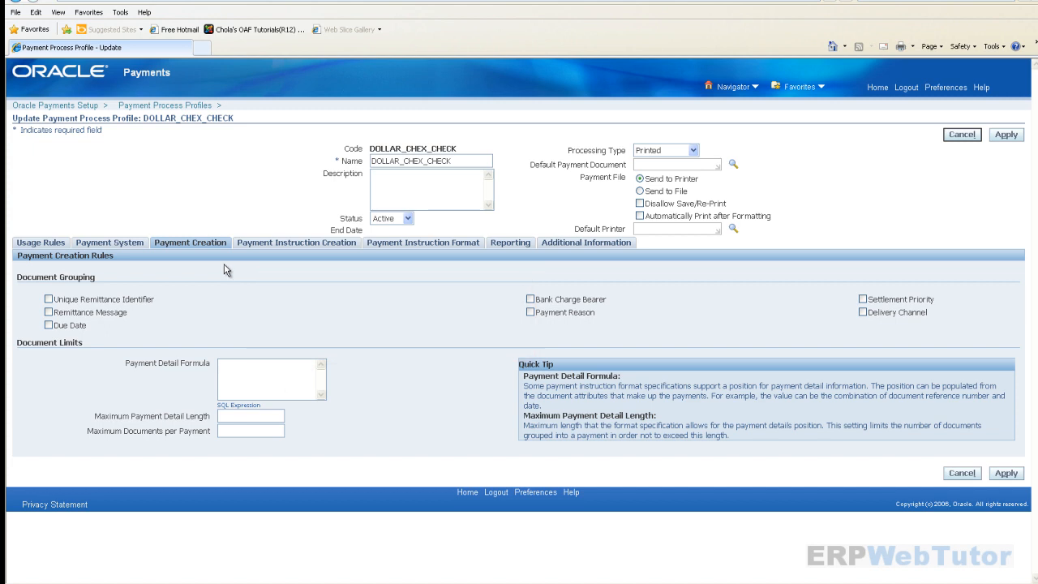
click(280, 244)
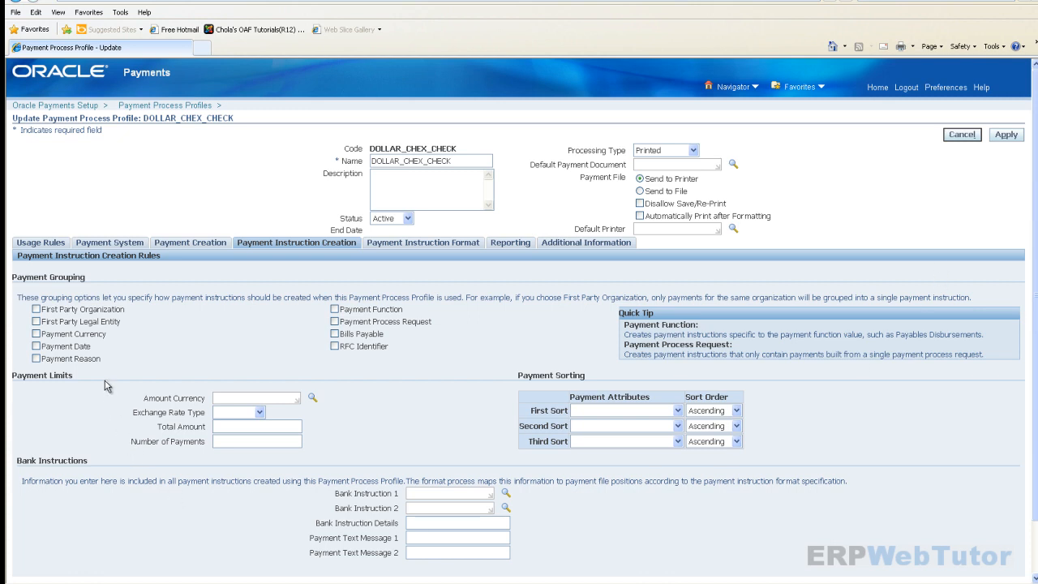
click(36, 346)
click(678, 410)
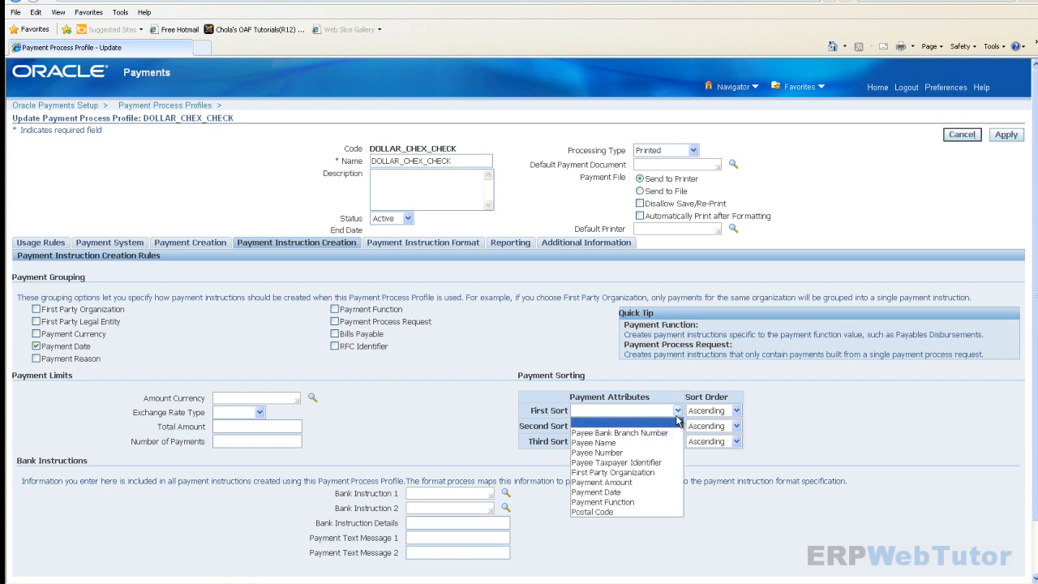
click(613, 443)
click(469, 405)
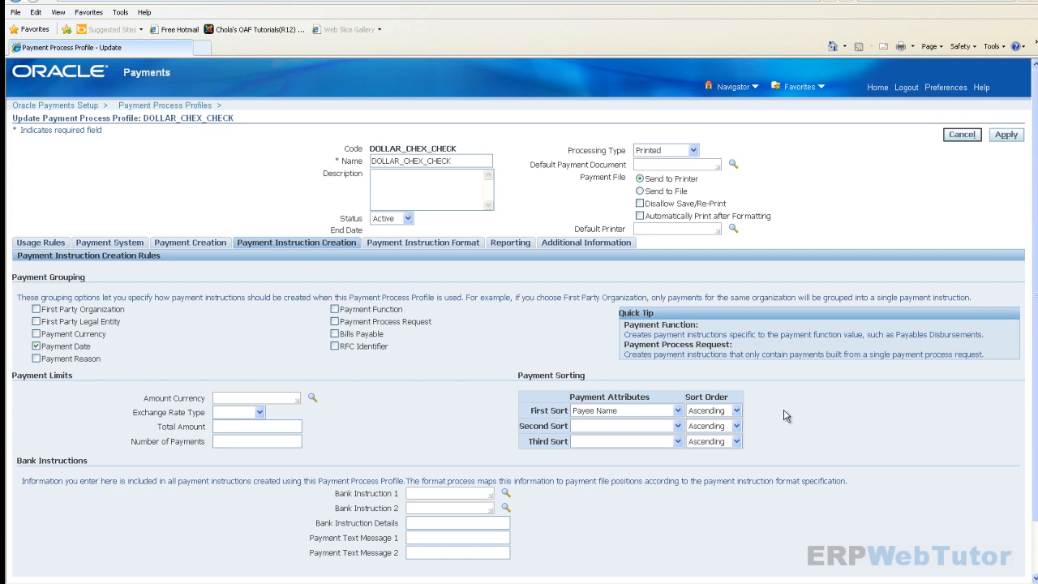
- Review the DOLLAR_CHEX_CHECK format setting, then show the Reporting settings
click(434, 246)
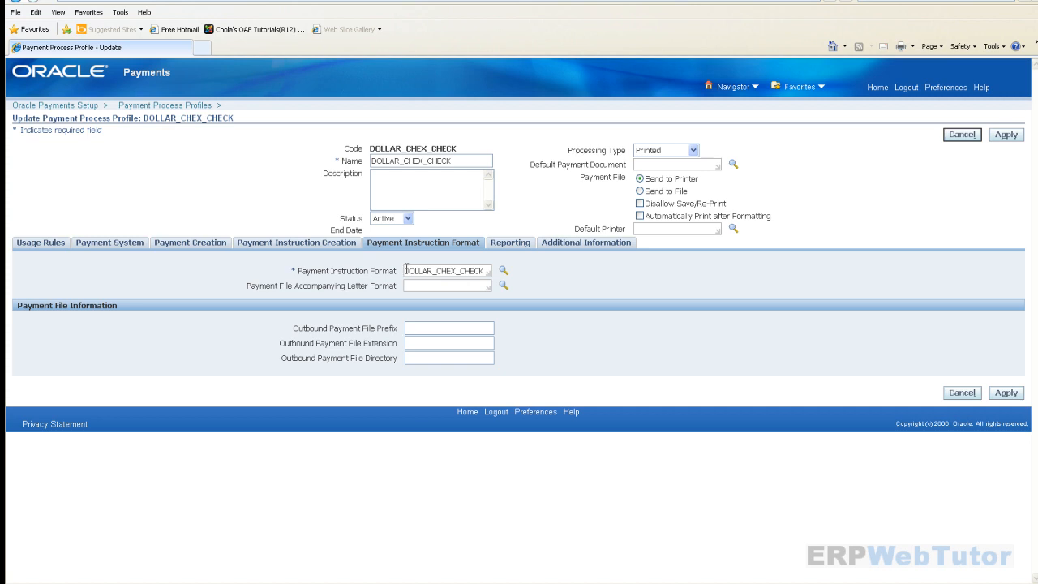
drag(407, 270, 483, 273)
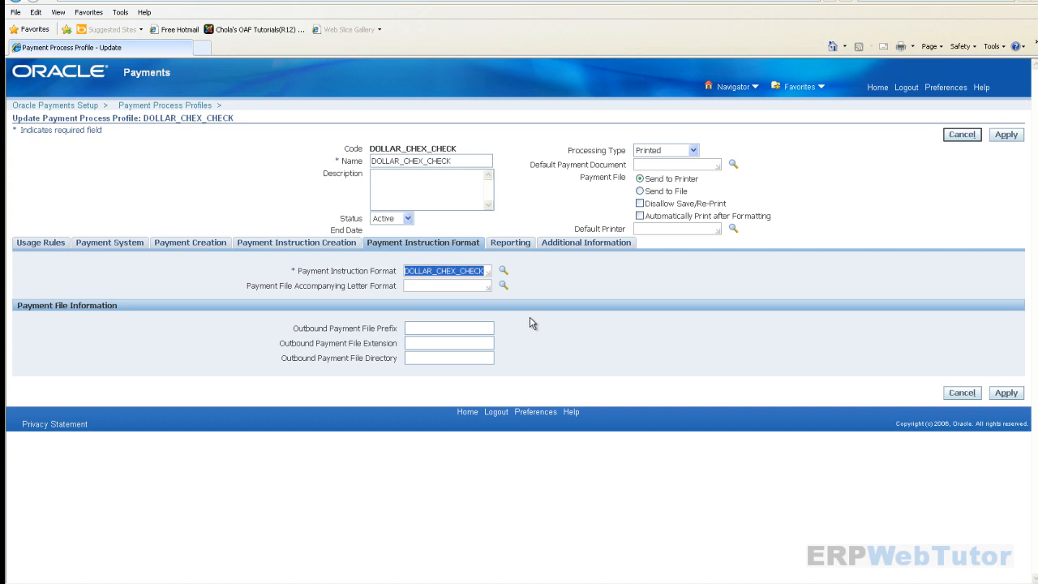
click(509, 243)
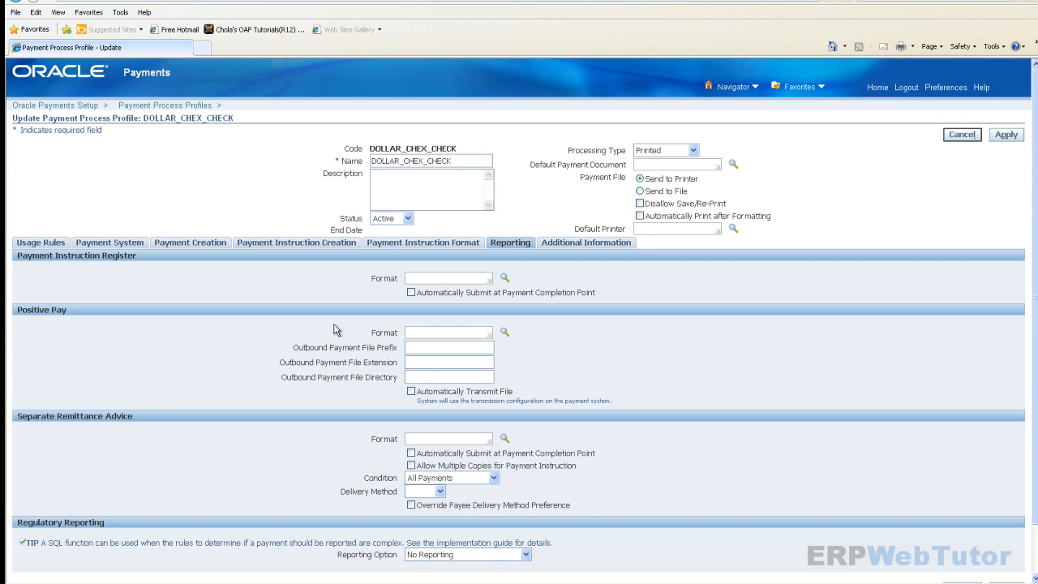
- Set Payment Instruction Register and Separate Remittance Advice as the reporting formats
click(416, 279)
text(PAYMENT INSTR)
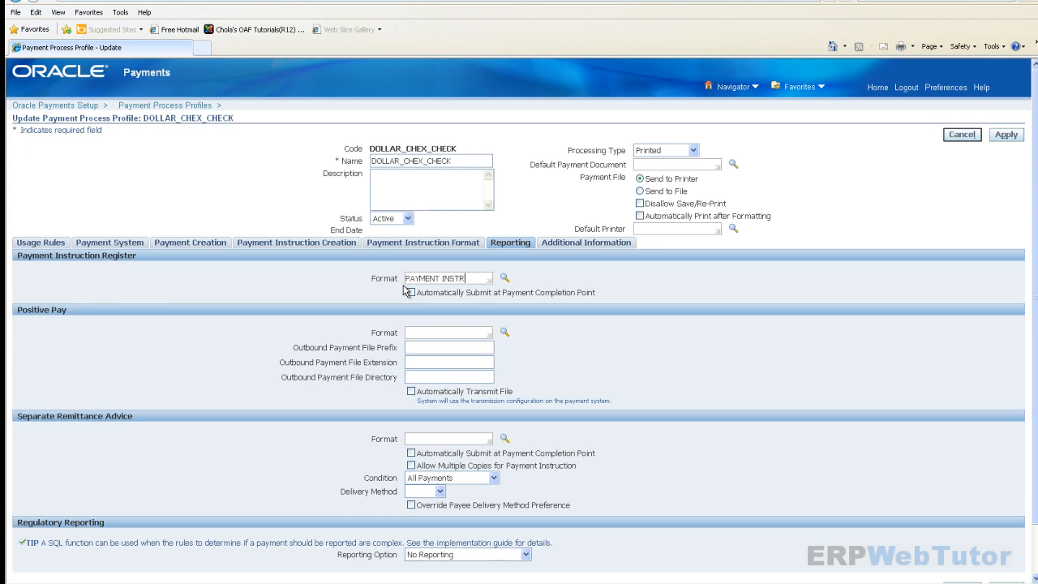
key(Tab)
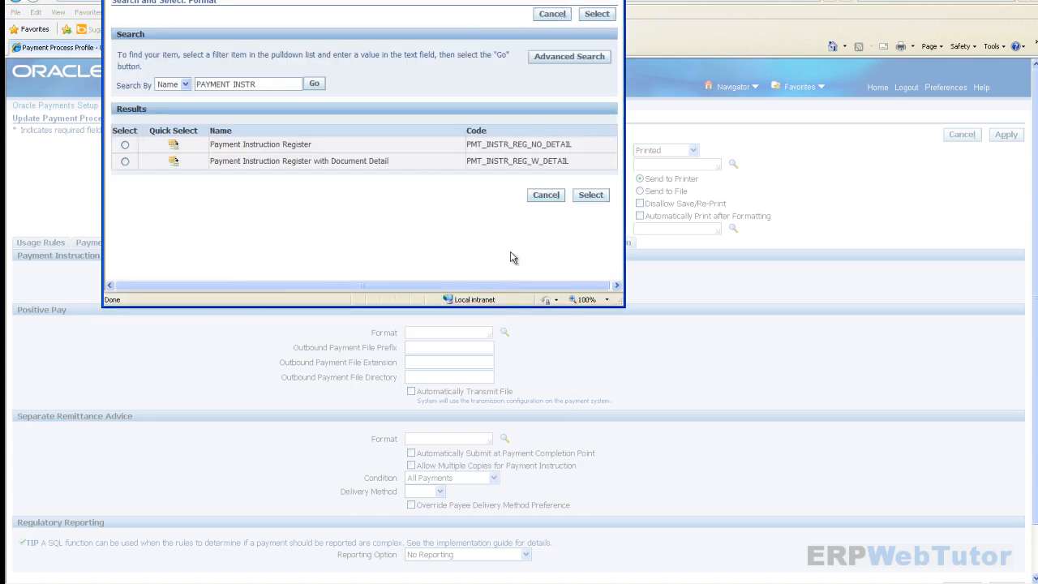
click(174, 145)
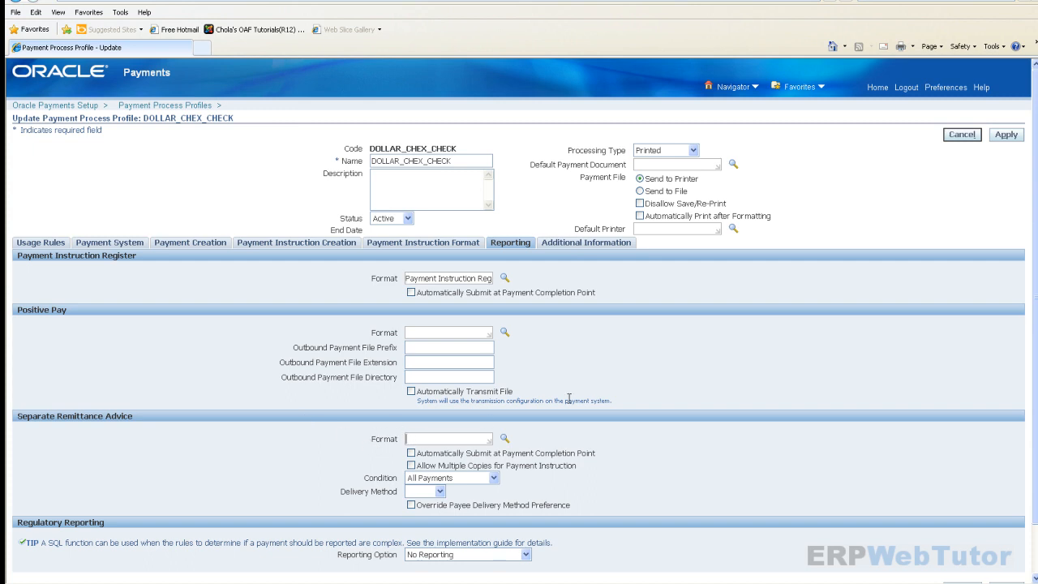
text(SEND)
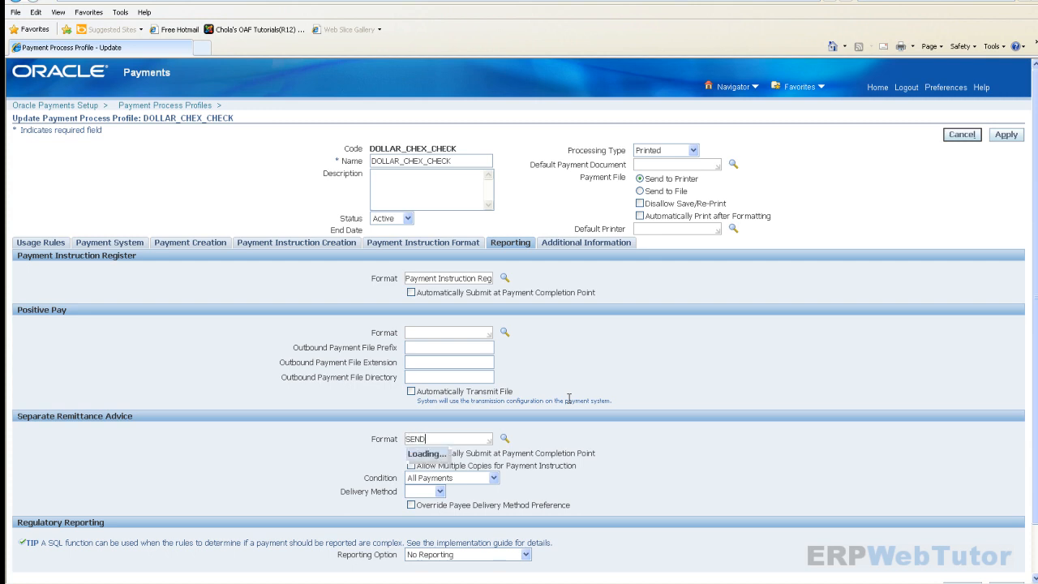
key(BackSpace)
key(BackSpace)
key(BackSpace)
text(EPRATA)
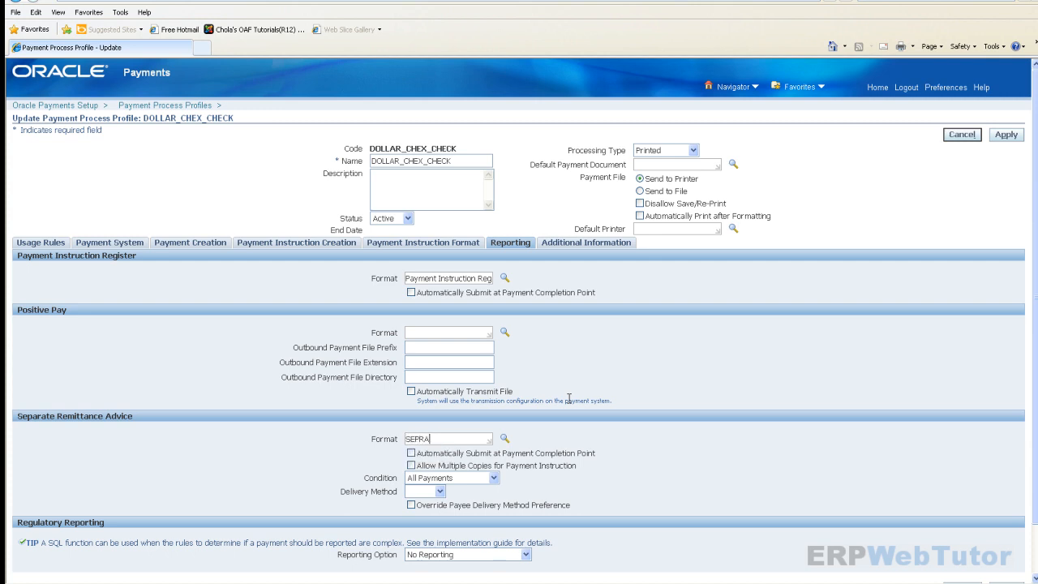
key(BackSpace)
key(BackSpace)
key(BackSpace)
key(BackSpace)
text(ARATE)
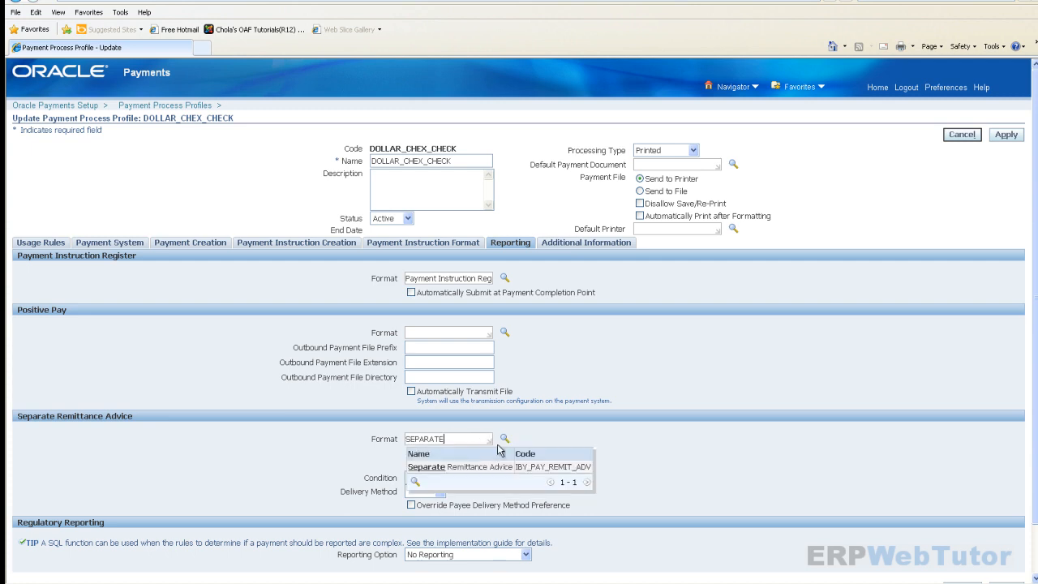
click(459, 468)
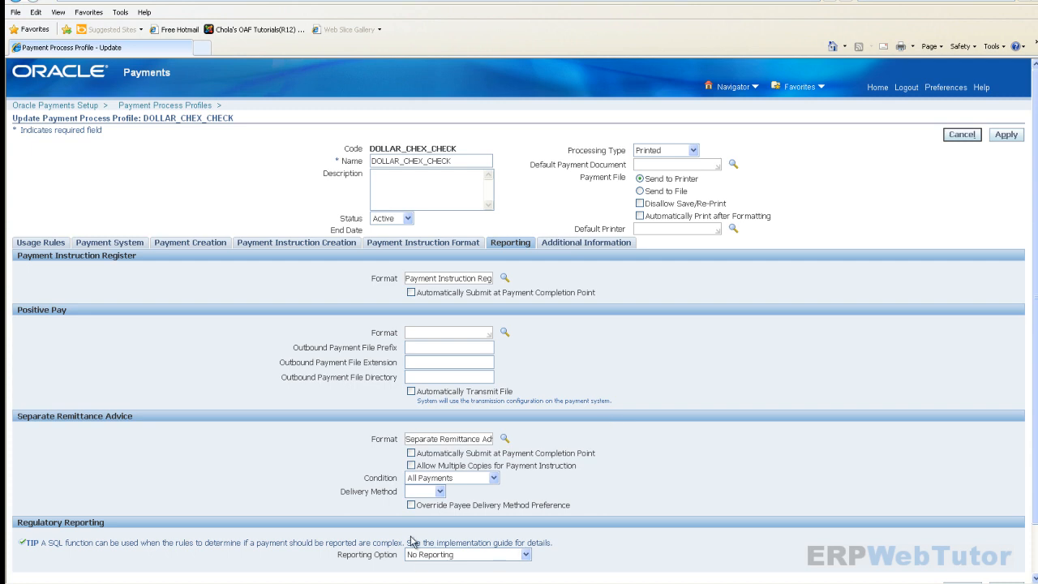
- Enable auto-submit at payment completion and multiple remittance copies, then save the profile
click(412, 454)
click(411, 466)
scroll(348, 451, down, 2)
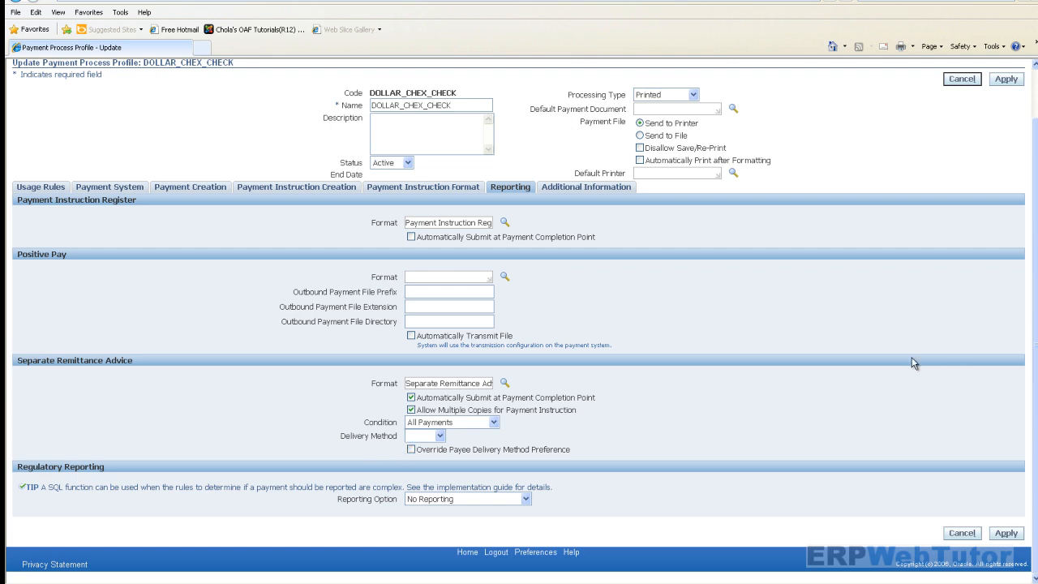
click(615, 188)
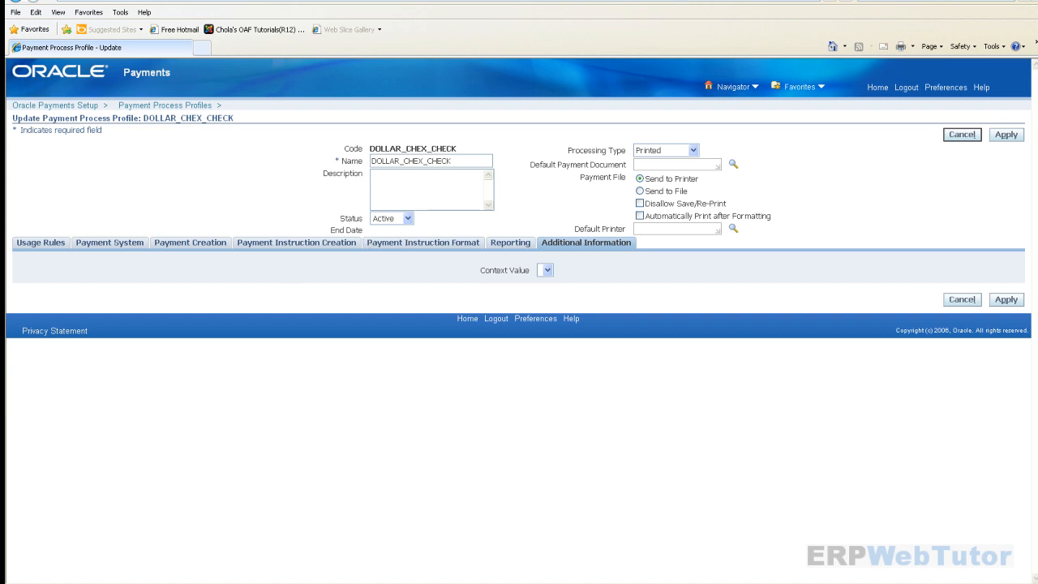
click(1006, 136)
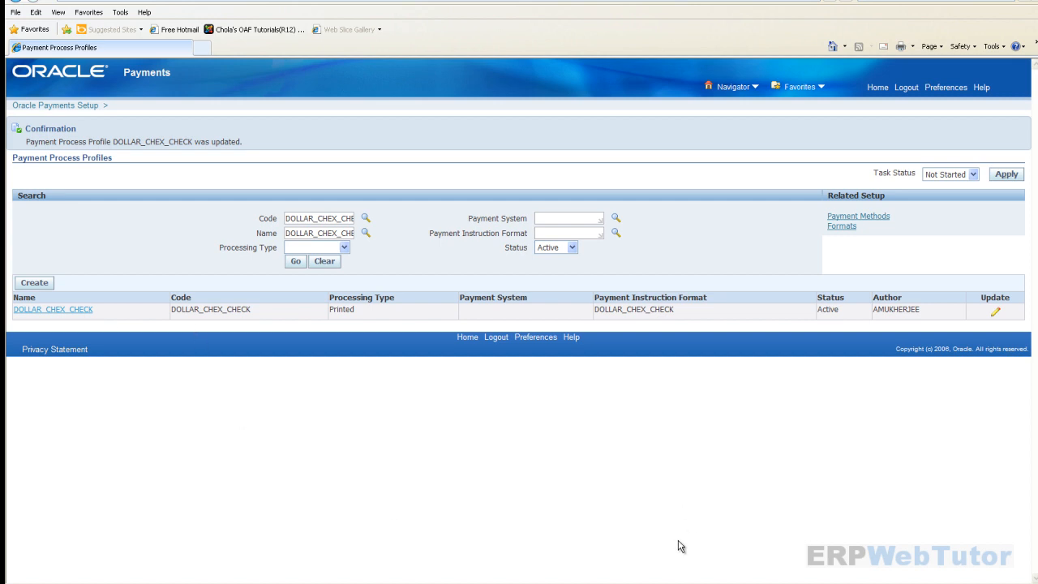
- Find the Dollar Chex Bank - Branch 1 ACC 001 account and show its payment documents
click(883, 91)
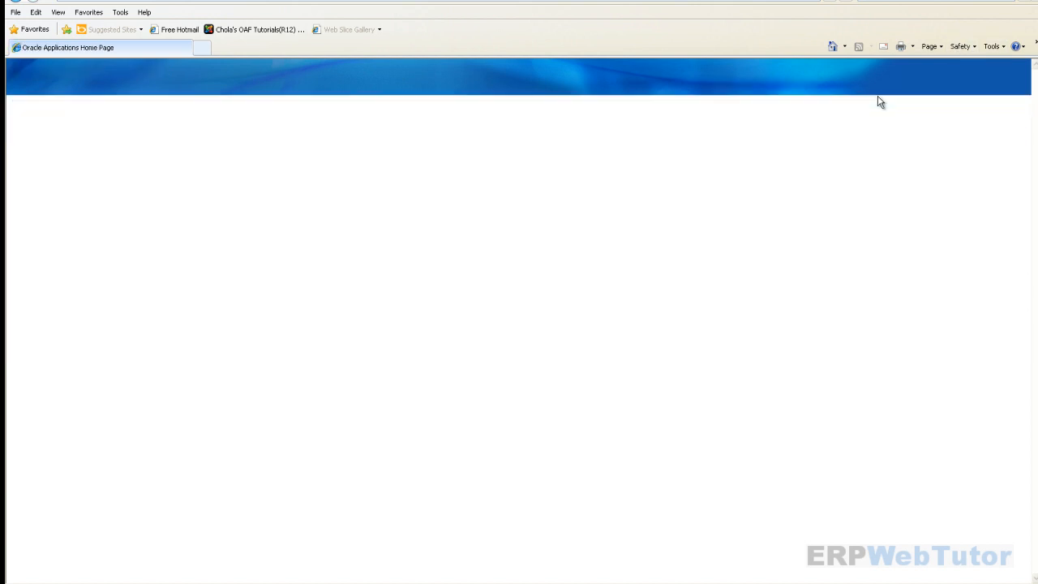
scroll(154, 309, down, 5)
scroll(167, 277, down, 8)
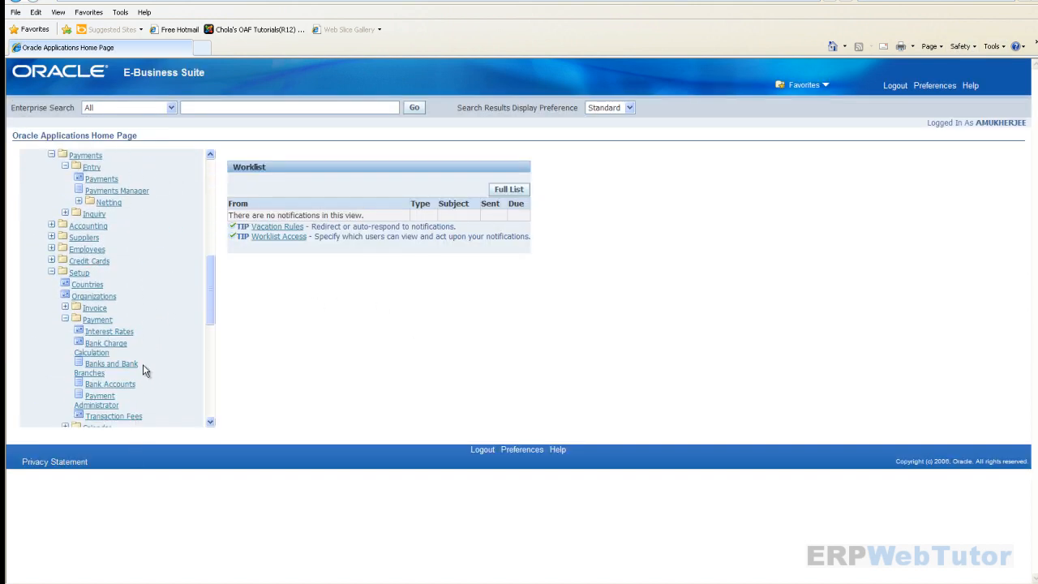
click(126, 385)
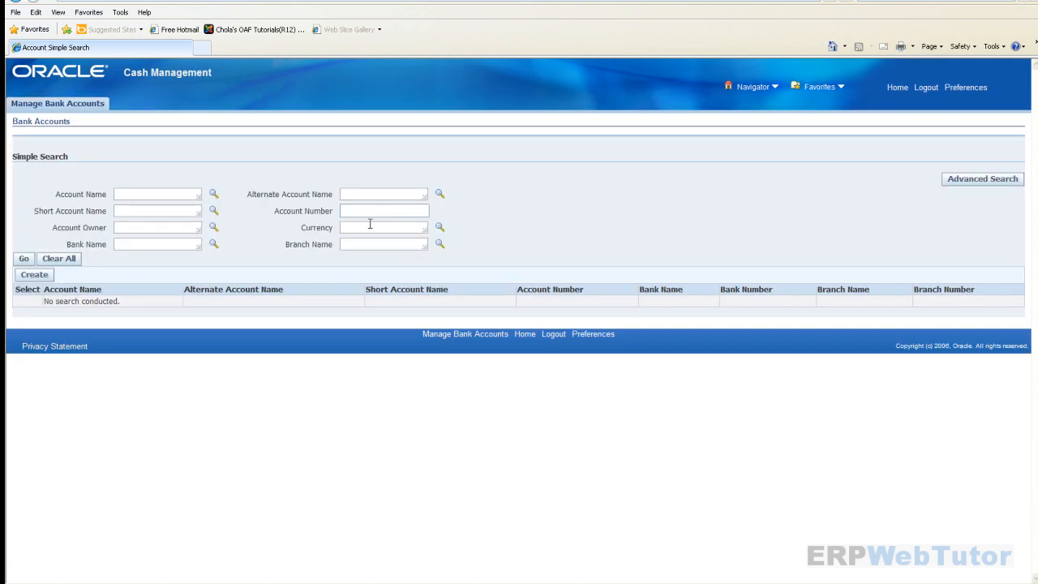
click(141, 191)
text(DOLLAR)
click(143, 224)
click(26, 259)
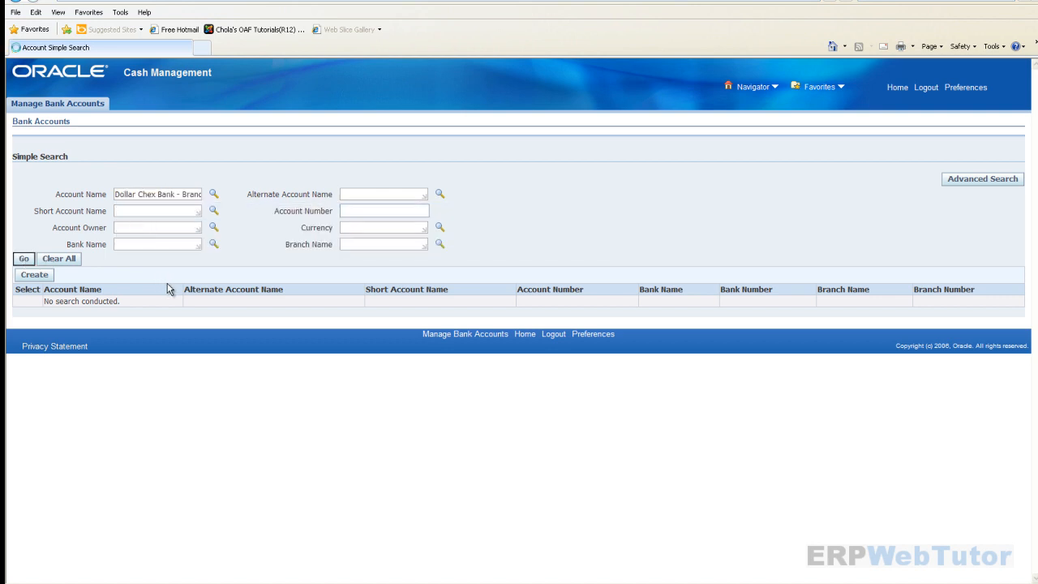
click(28, 303)
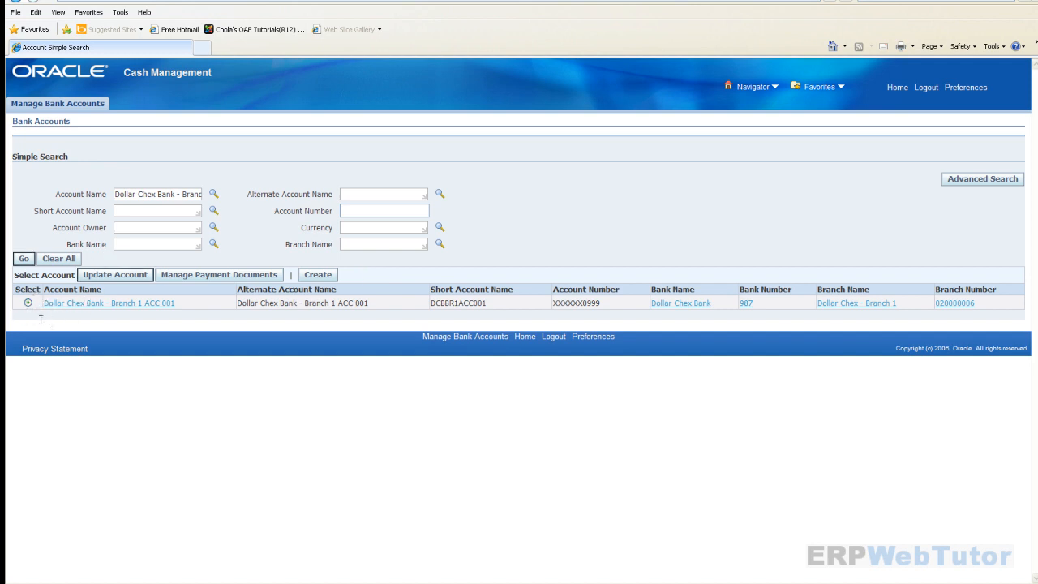
click(204, 275)
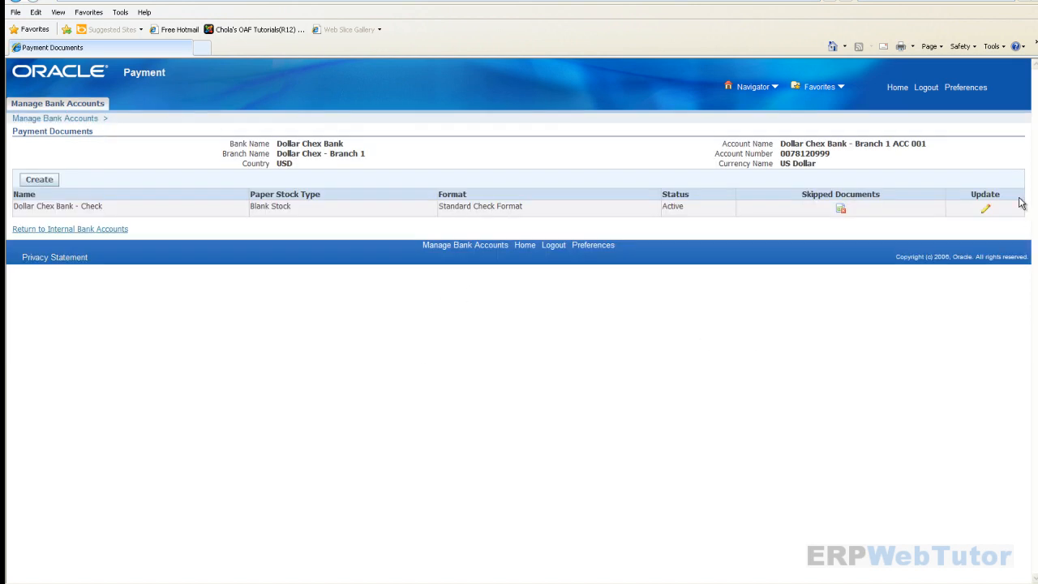
- Change the Dollar Chex Bank - Check document's format to DOLLAR_CHEX_CHECK and save
click(987, 209)
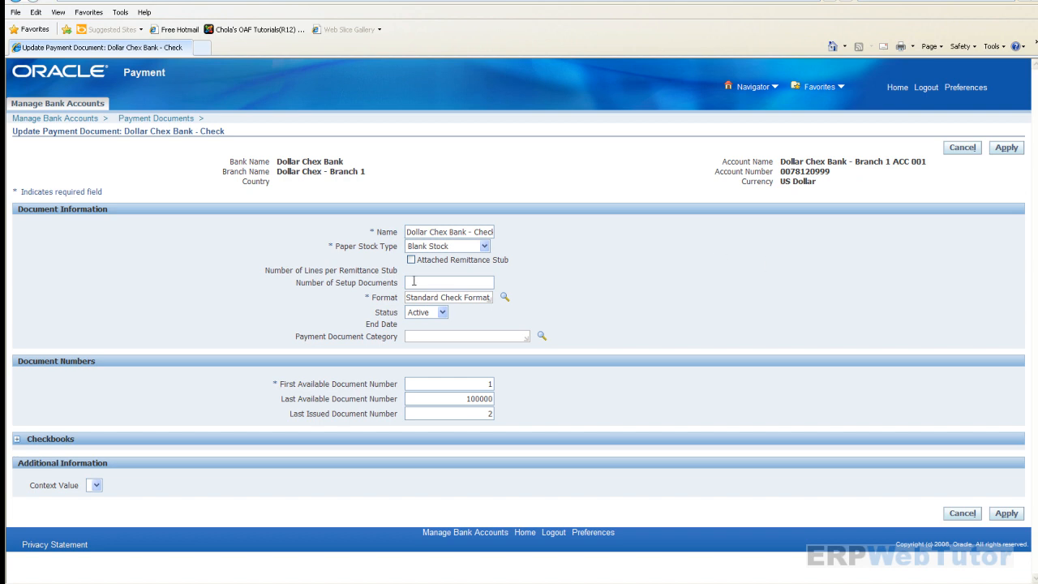
drag(406, 297, 535, 300)
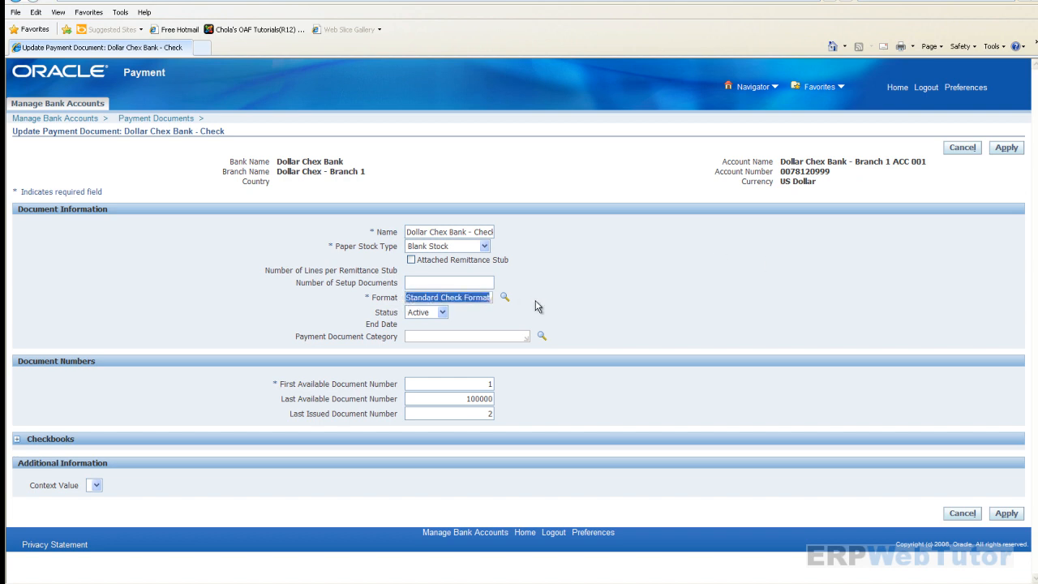
key(BackSpace)
text(DOLLAR)
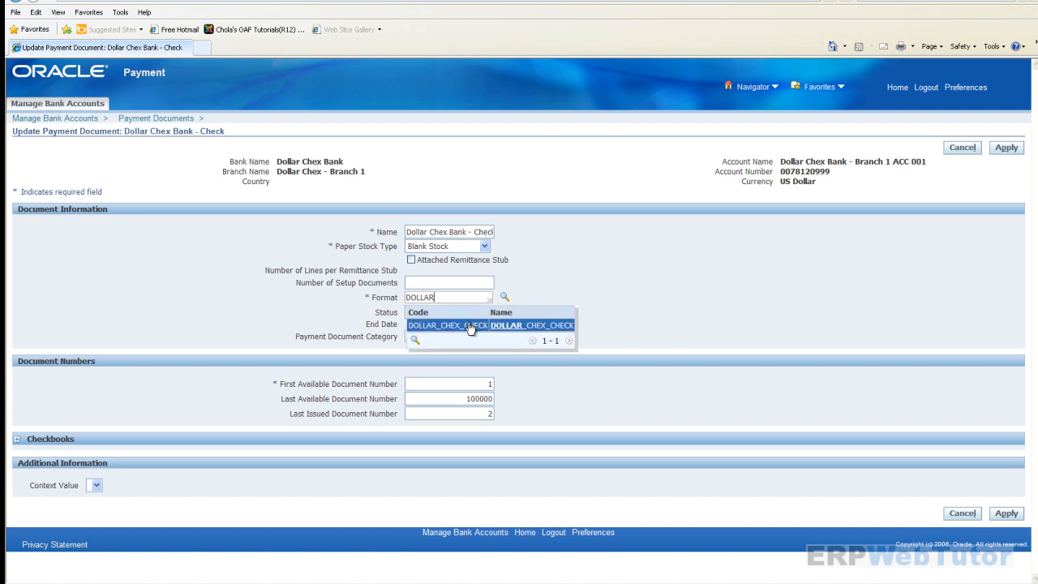
click(468, 324)
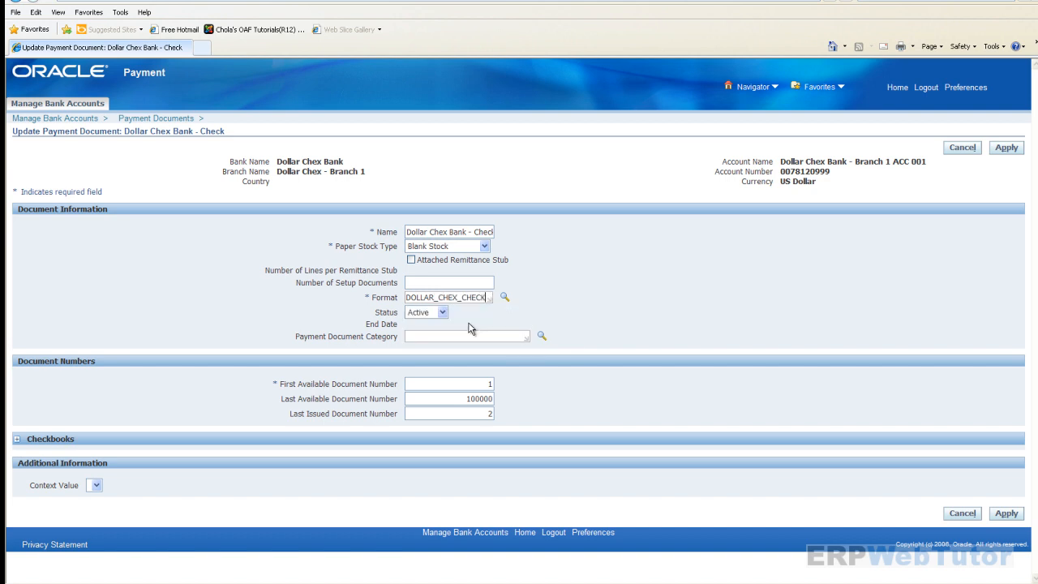
click(1006, 149)
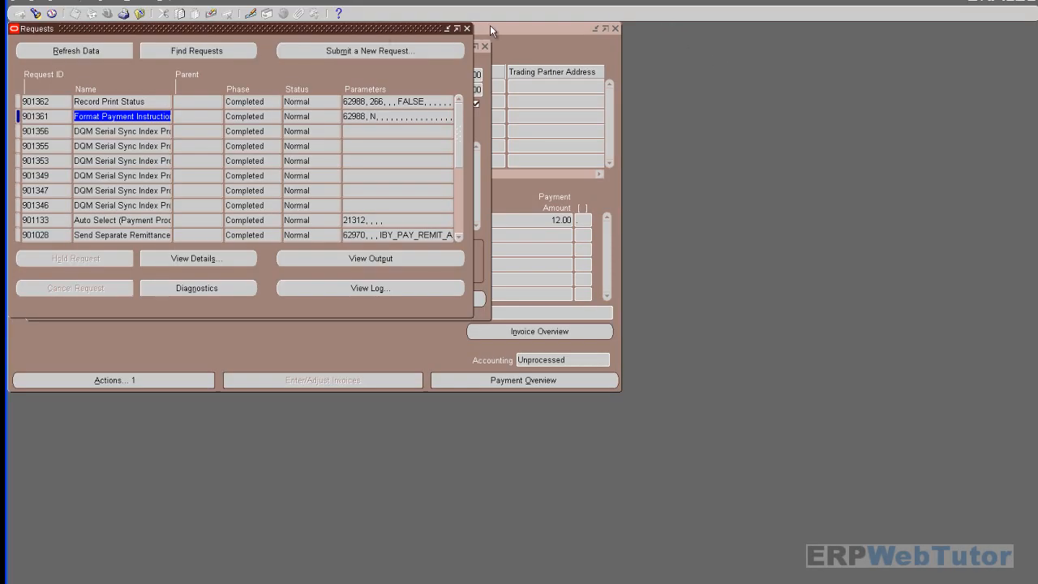
- Void the existing payment, accepting the warning
click(468, 29)
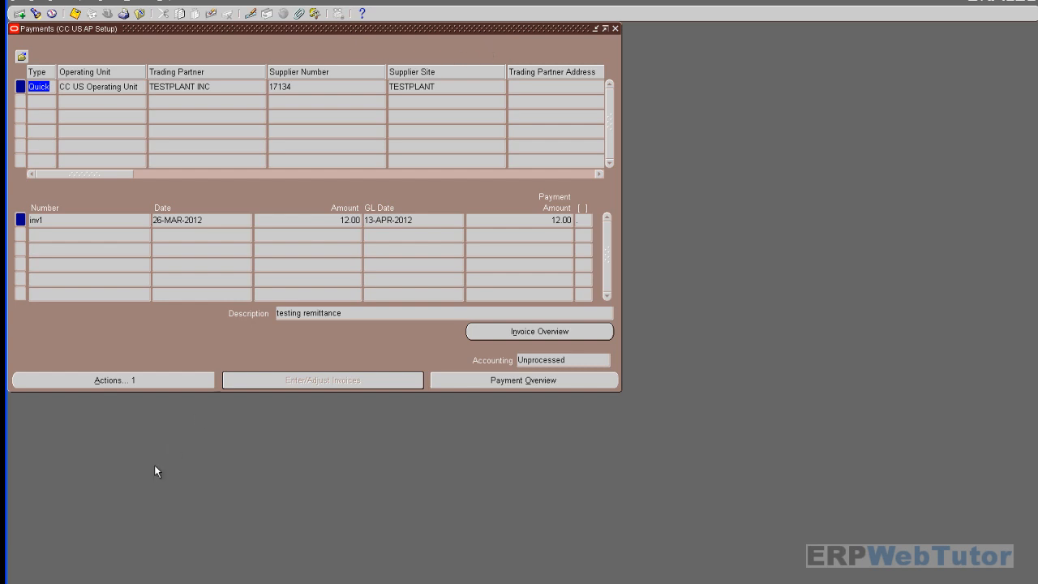
click(149, 380)
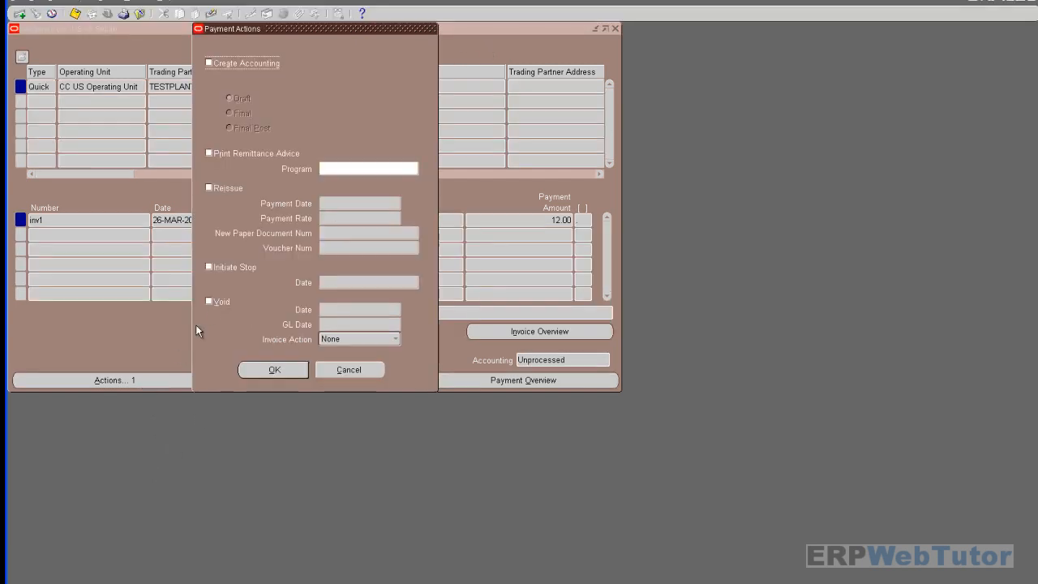
click(208, 302)
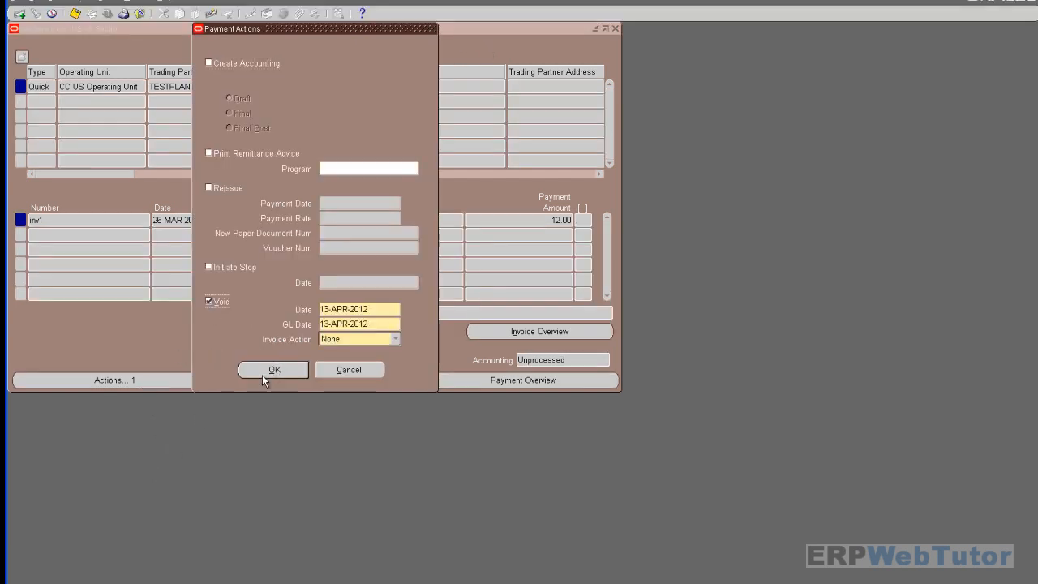
click(262, 373)
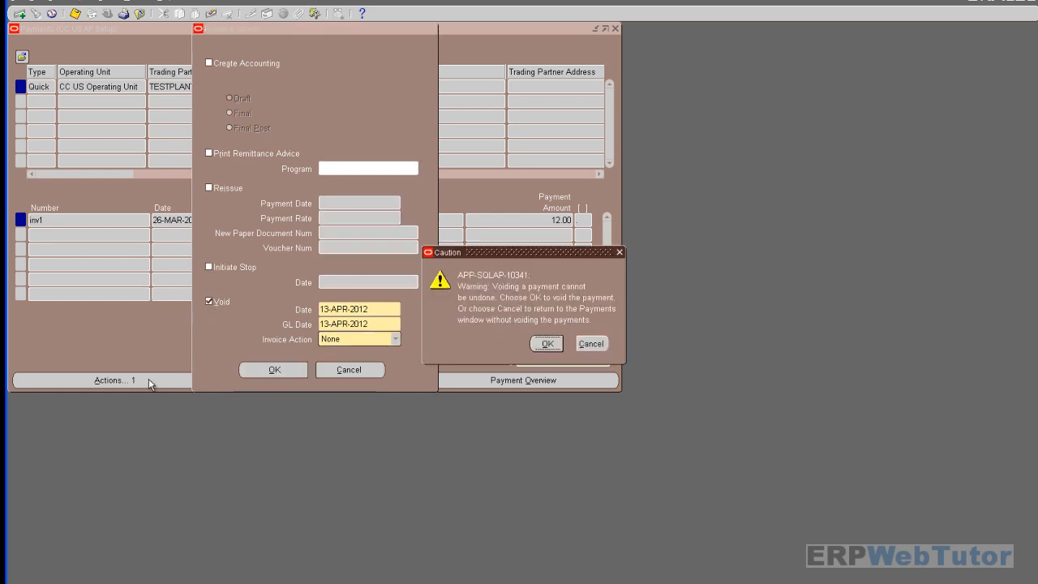
click(547, 343)
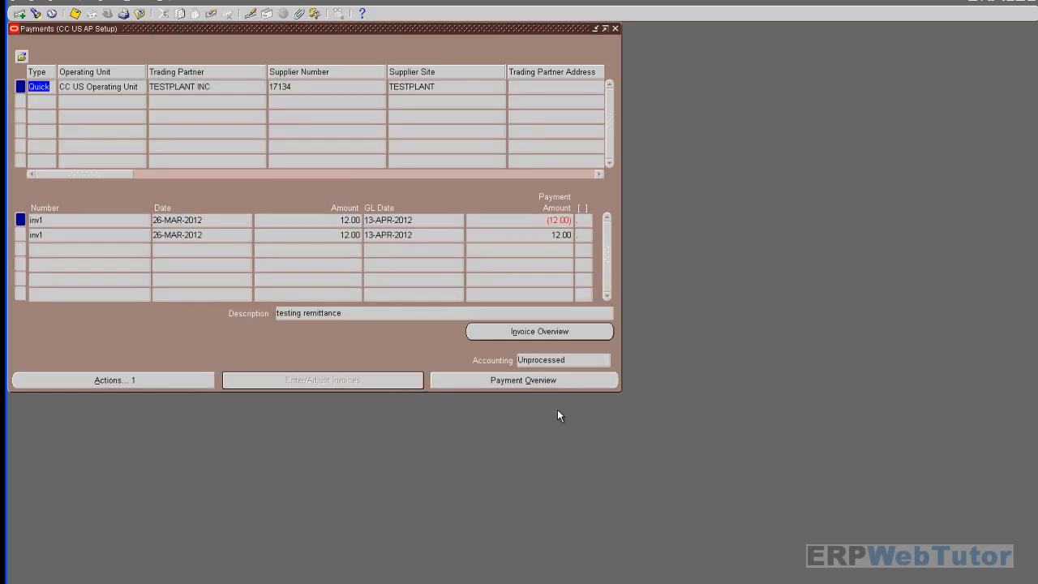
- Start a new quick payment to TESTPLANT INC dated 13-APR-2012 from Dollar Chex Bank
click(75, 103)
click(210, 102)
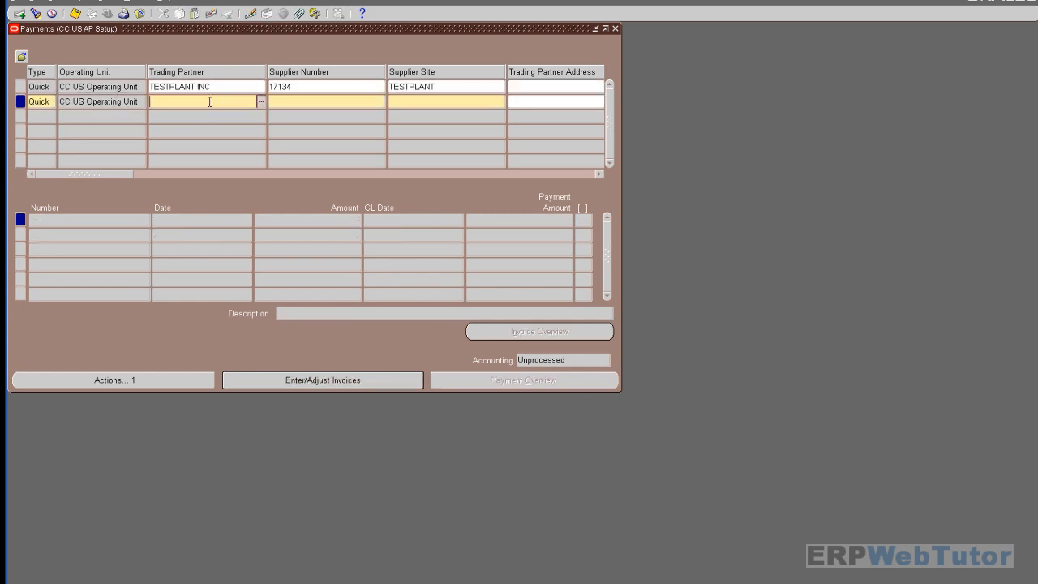
text(TESTPLANT)
key(Tab)
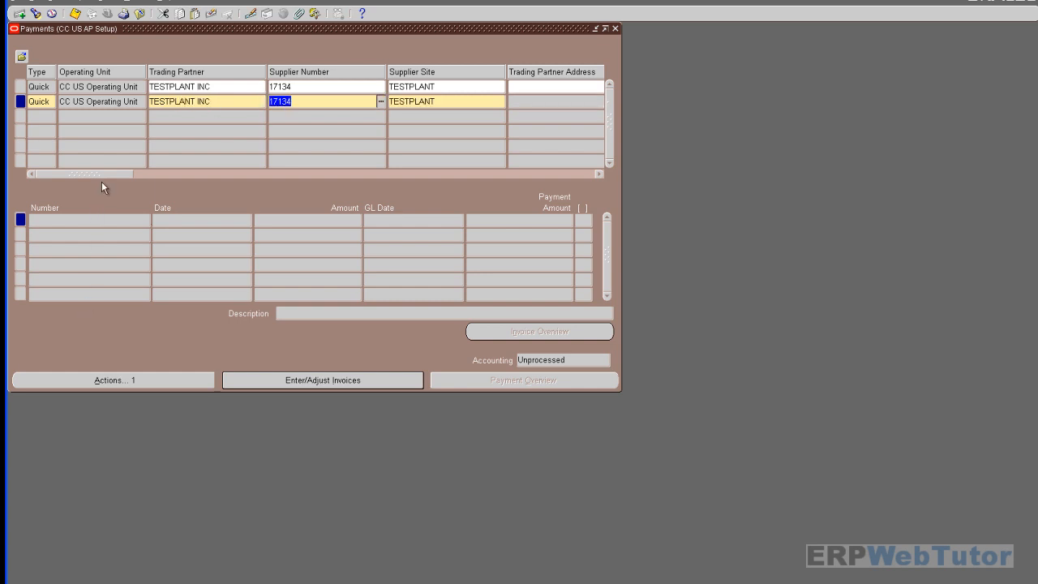
drag(104, 171, 182, 172)
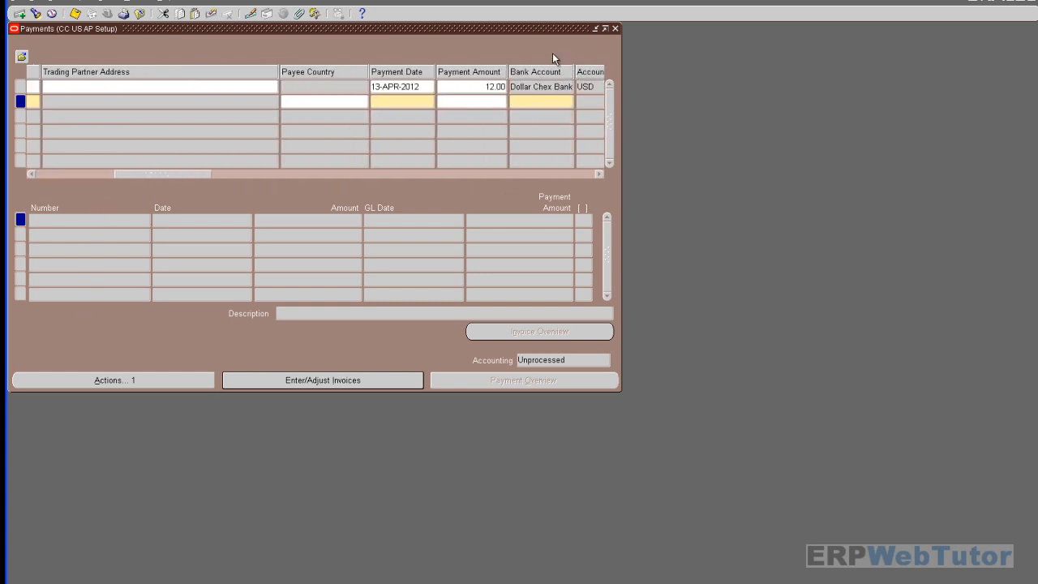
click(409, 100)
click(431, 102)
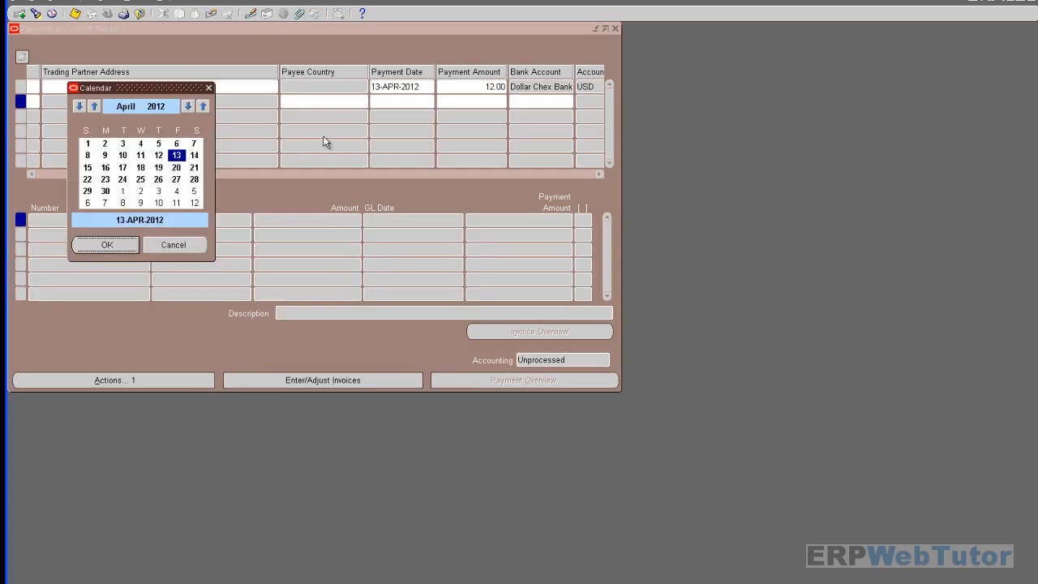
click(103, 246)
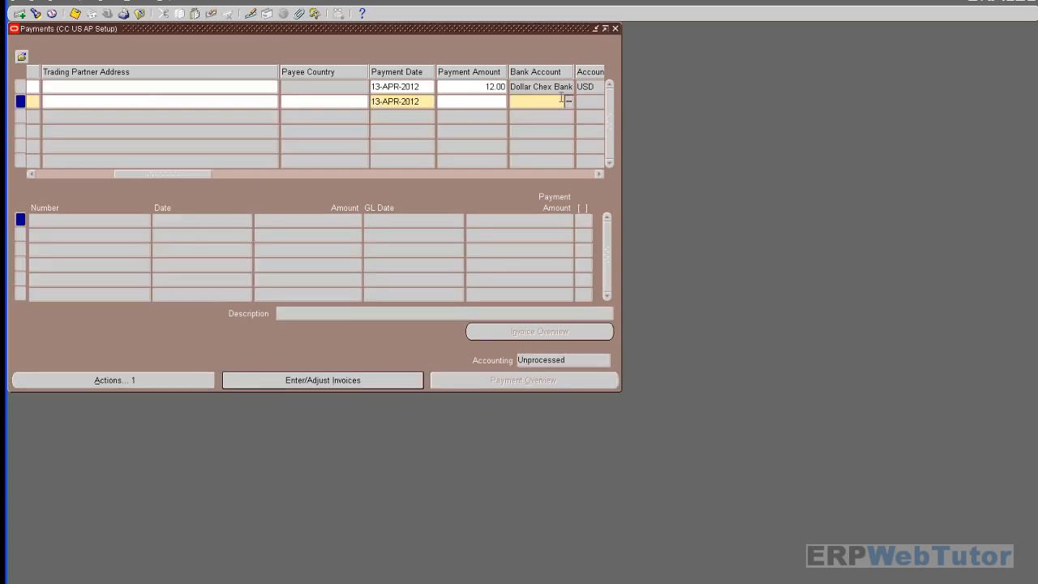
text(Dollar)
key(Tab)
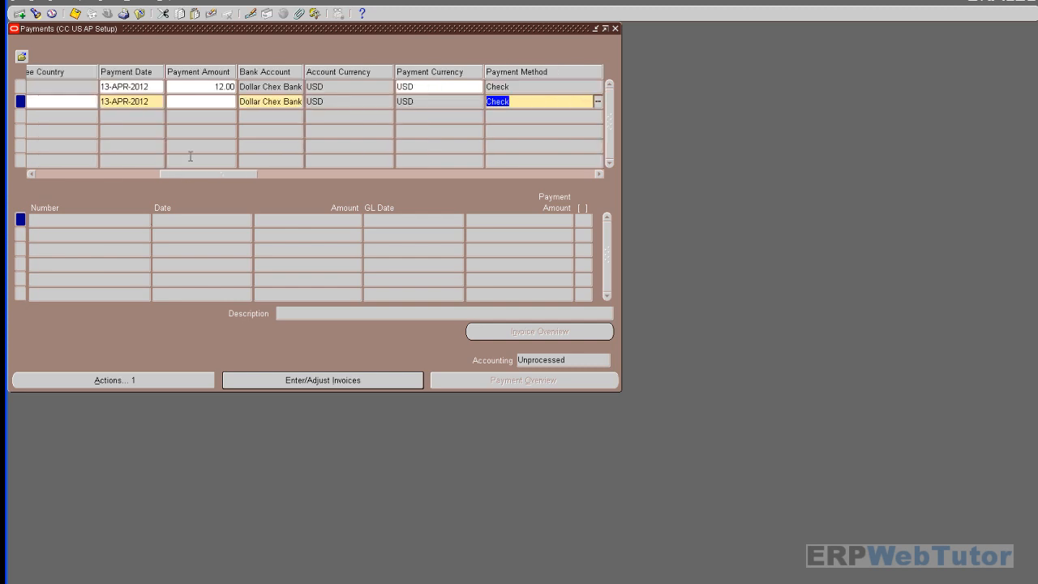
- Choose Check payment method, filling document and DOLLAR_CHEX_CHECK profile, then open invoice selection
drag(195, 174, 249, 184)
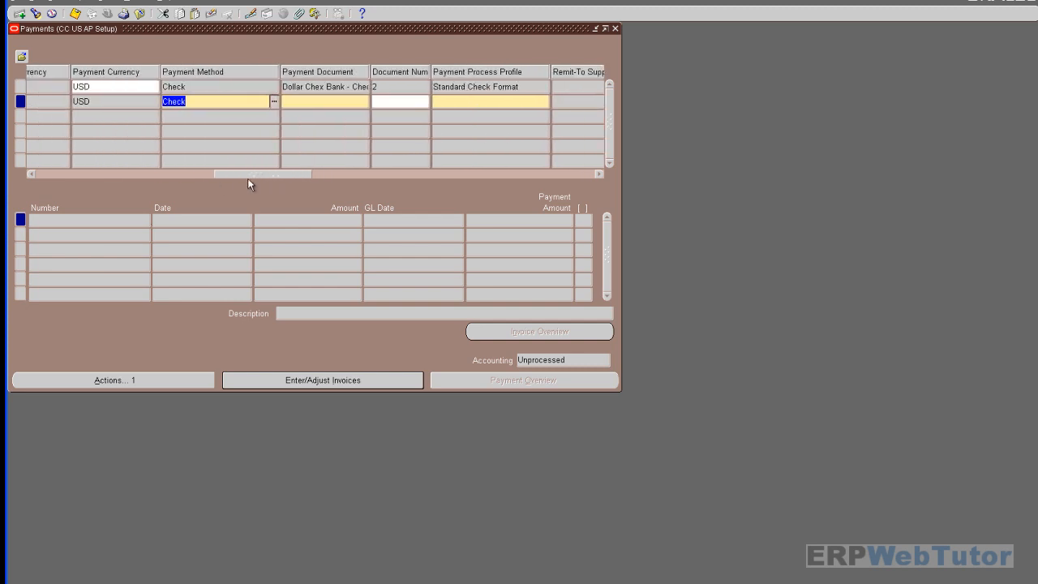
click(273, 102)
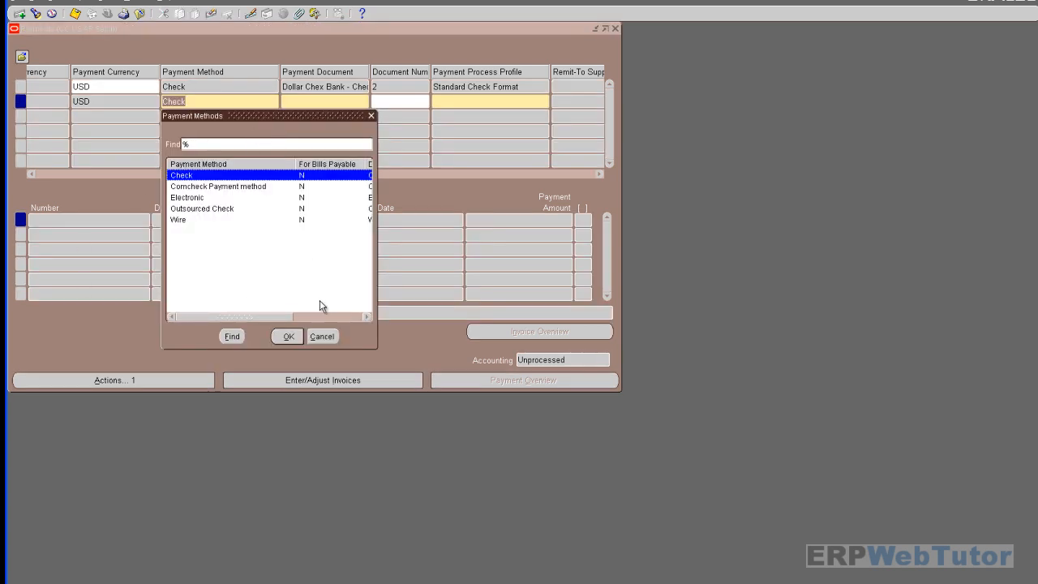
click(285, 335)
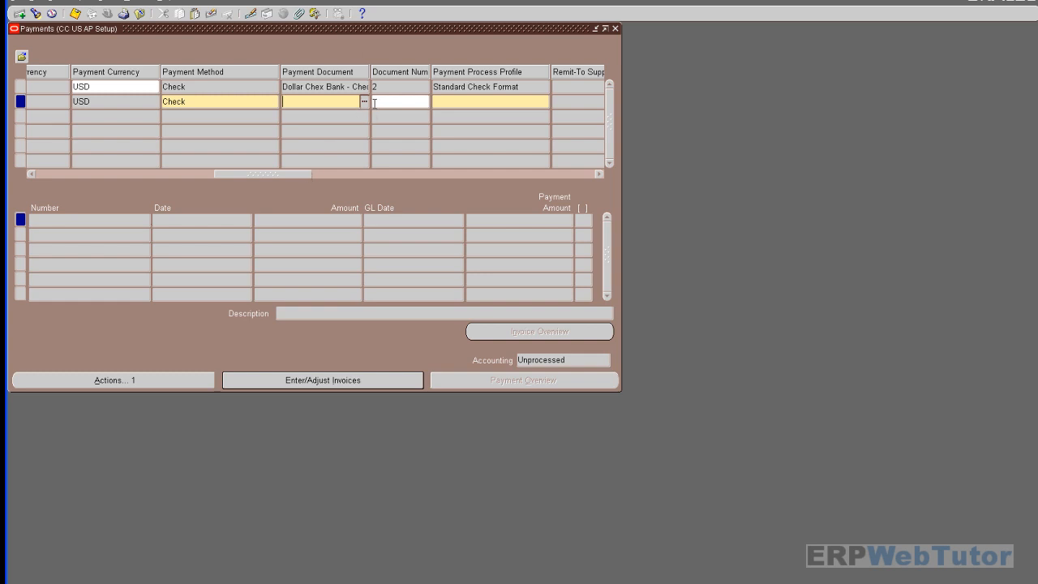
key(Tab)
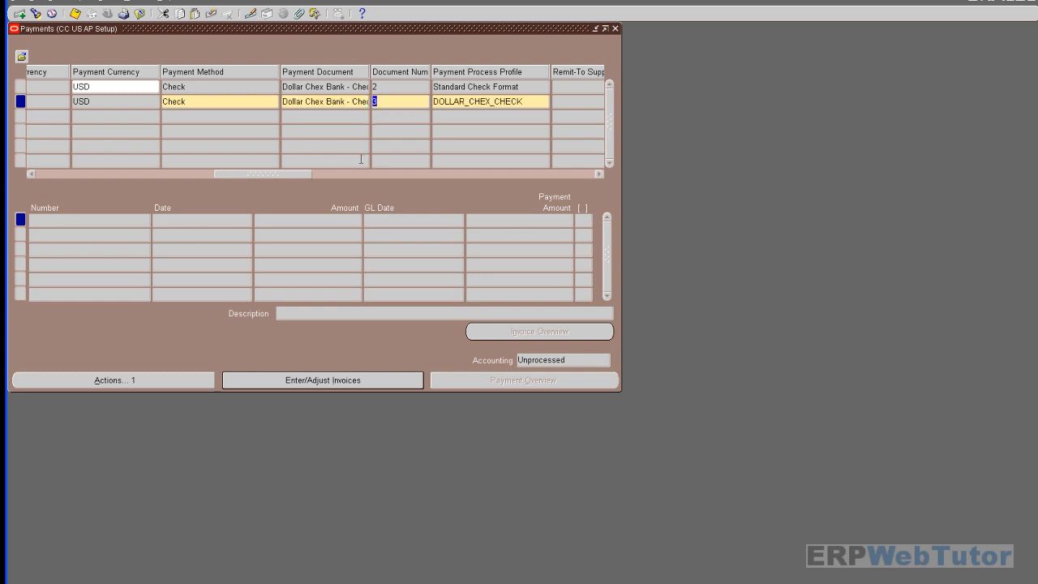
drag(291, 173, 302, 175)
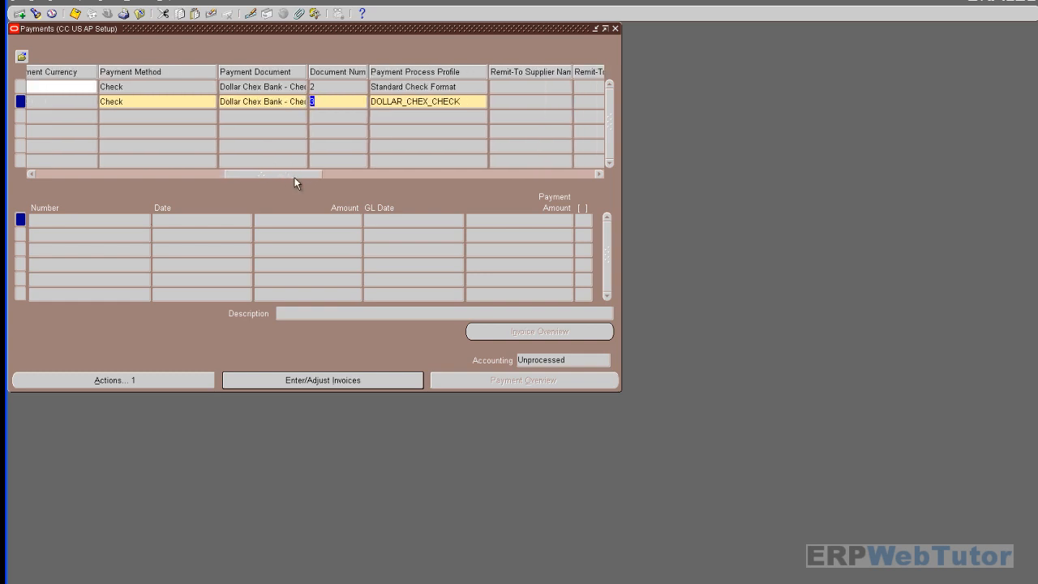
click(246, 106)
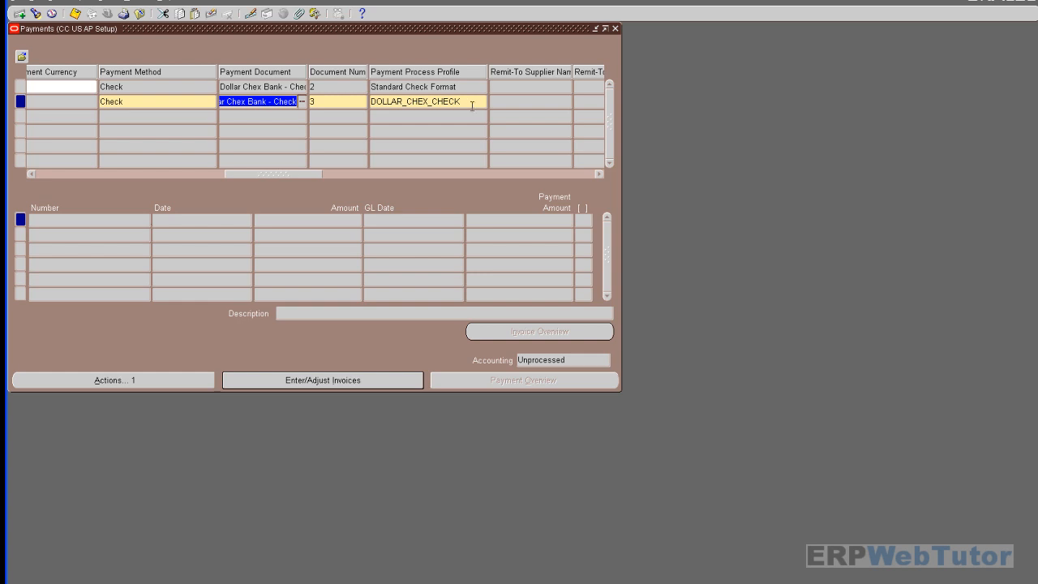
click(330, 381)
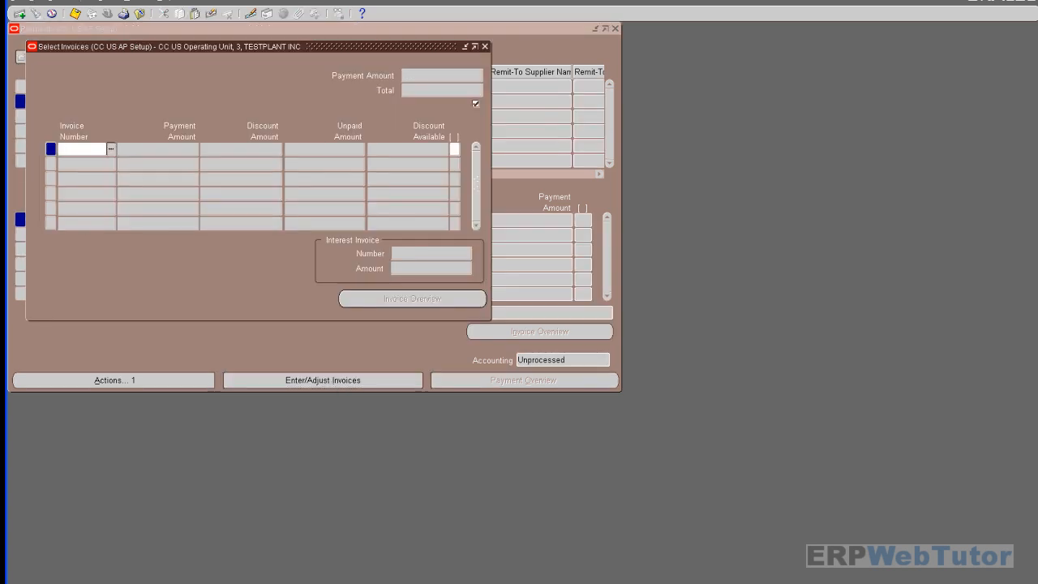
- Select invoice inv2 and save, dismissing the IBY_PMT_CREATION_FAILED errors
text(INV)
key(Tab)
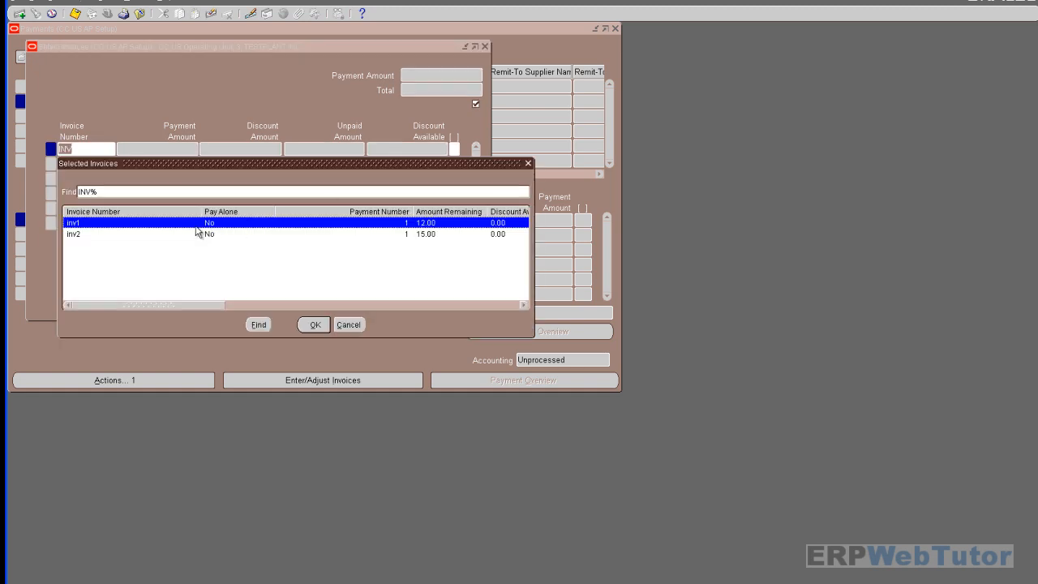
double_click(198, 233)
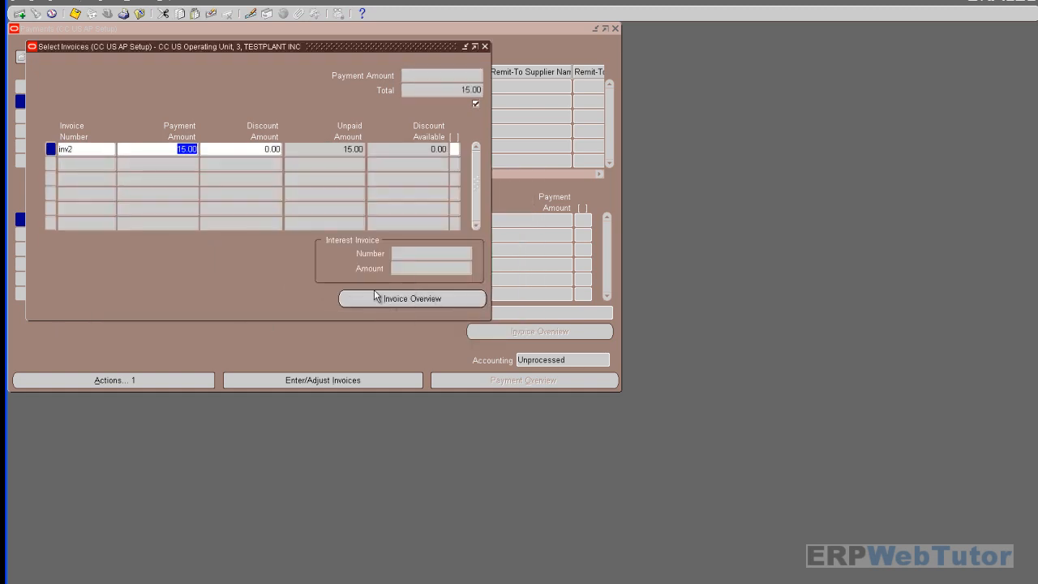
click(75, 14)
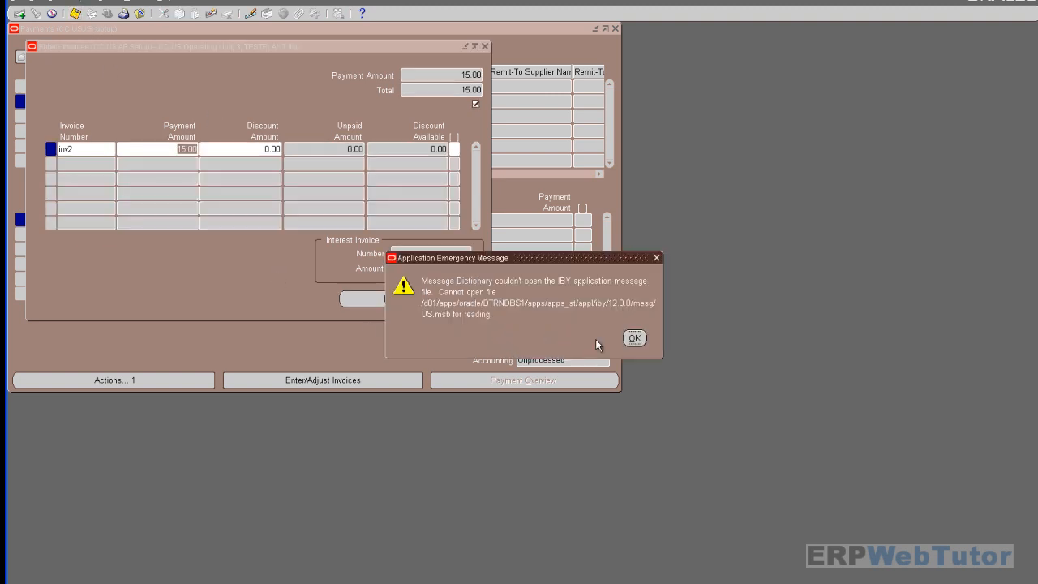
click(638, 339)
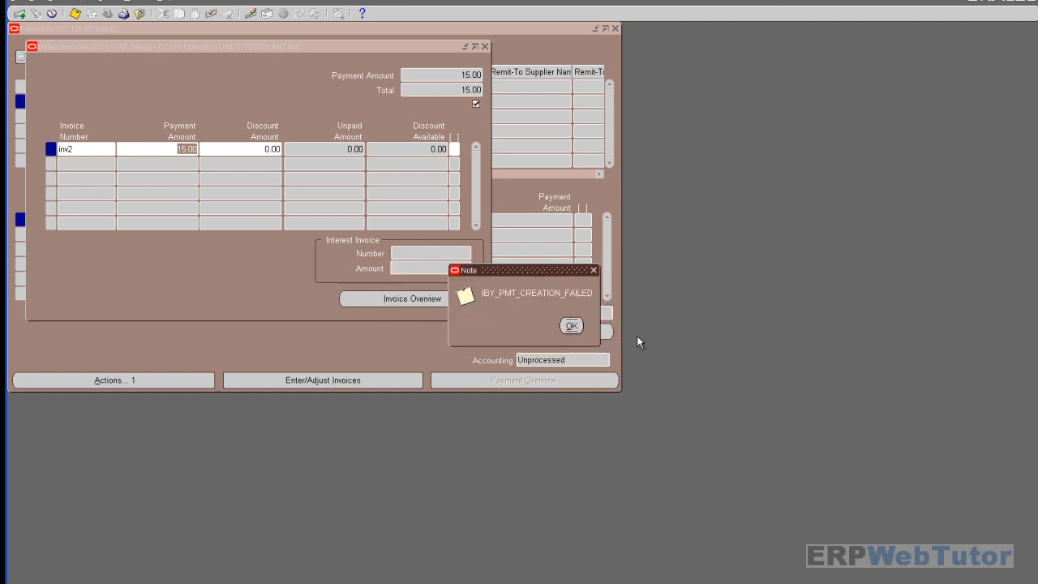
click(572, 326)
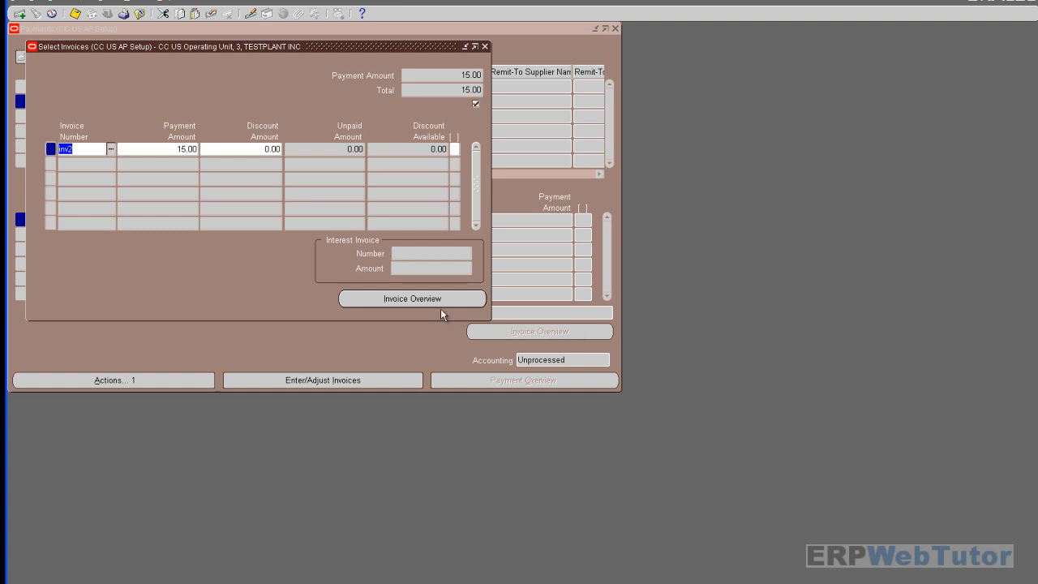
- Close the invoice selection window and discard the failed payment
click(485, 47)
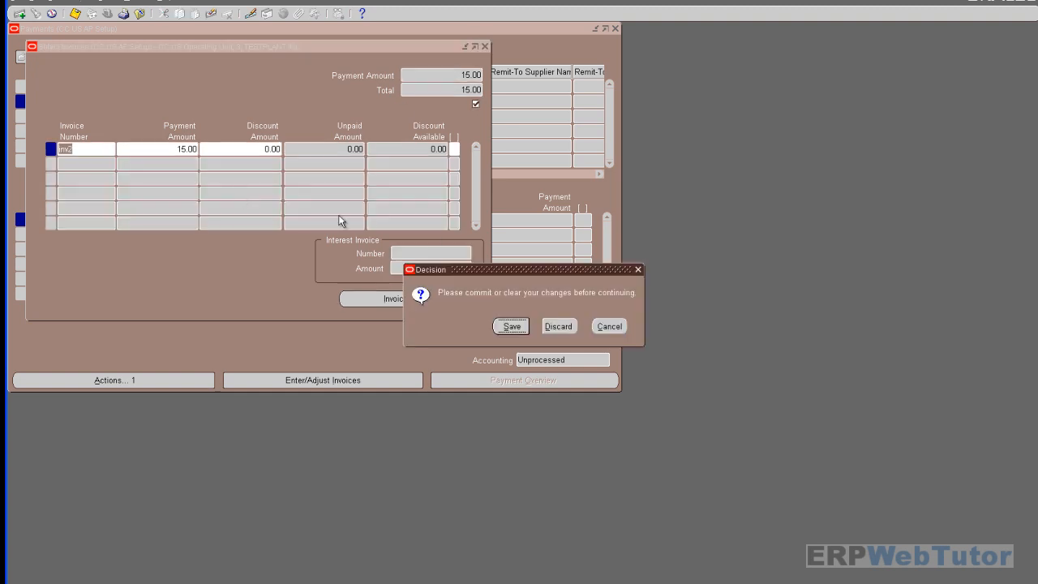
click(610, 327)
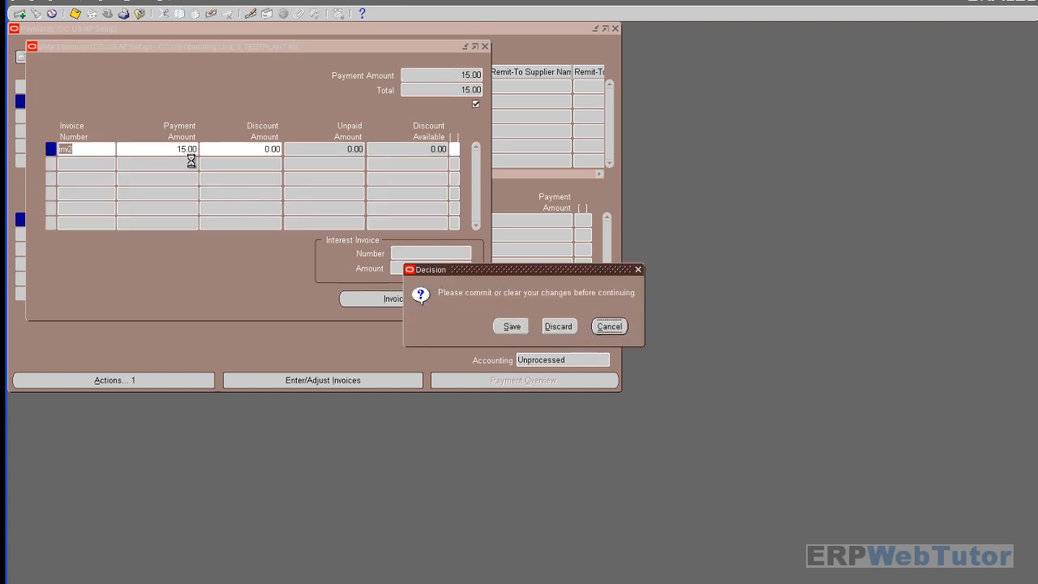
click(485, 46)
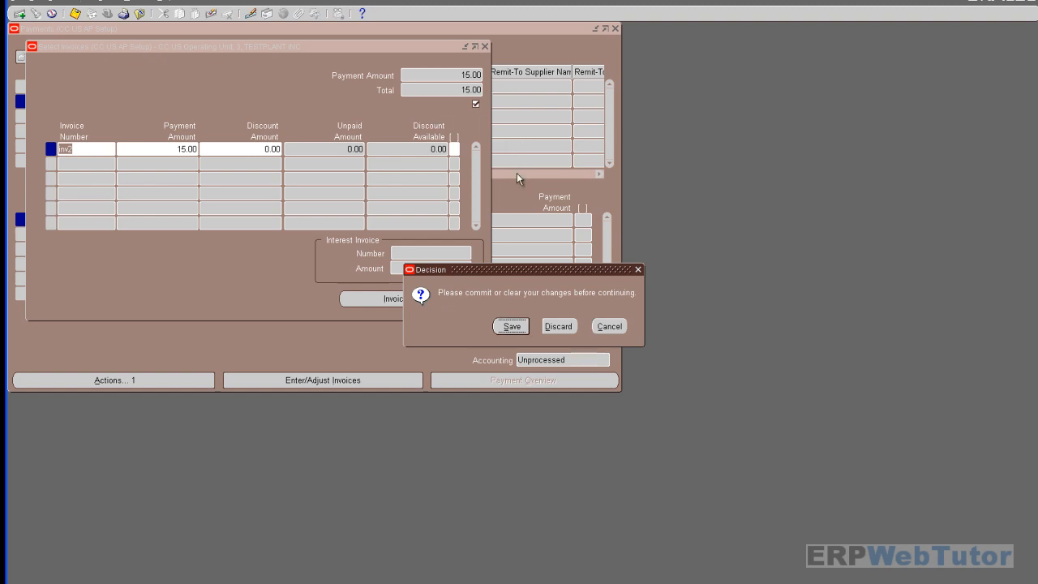
click(610, 326)
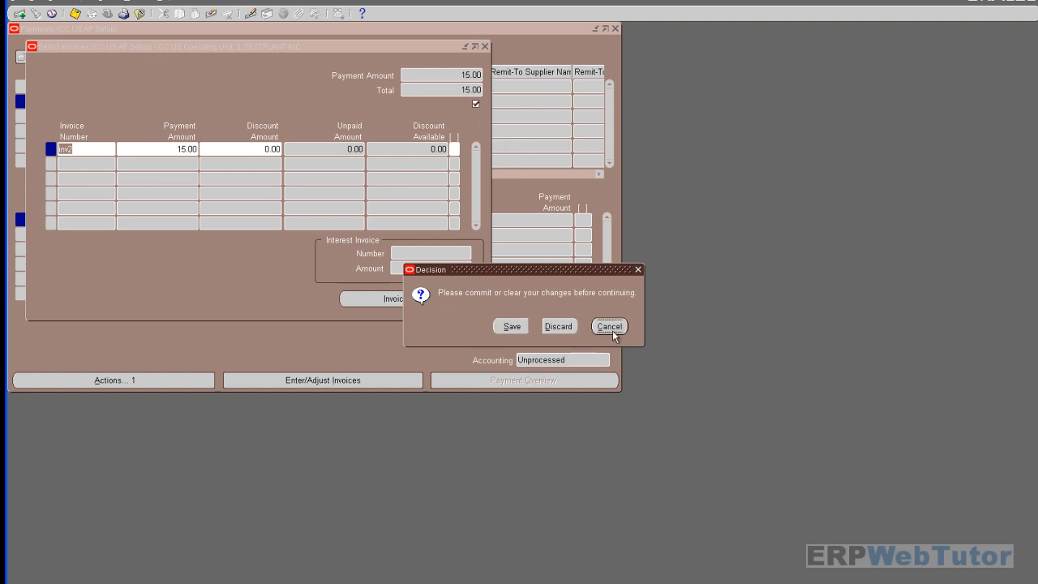
click(484, 48)
click(526, 327)
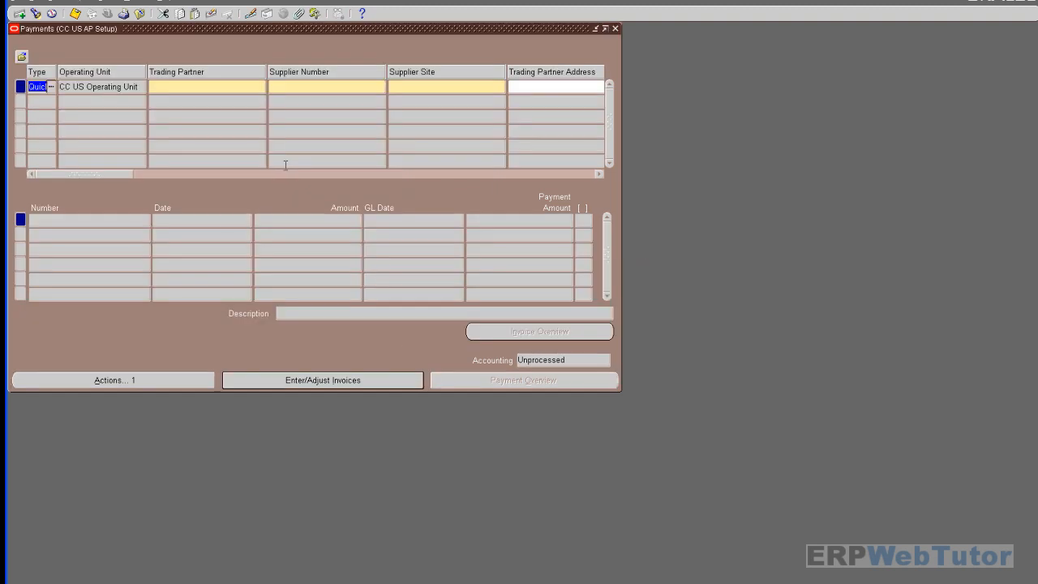
click(218, 85)
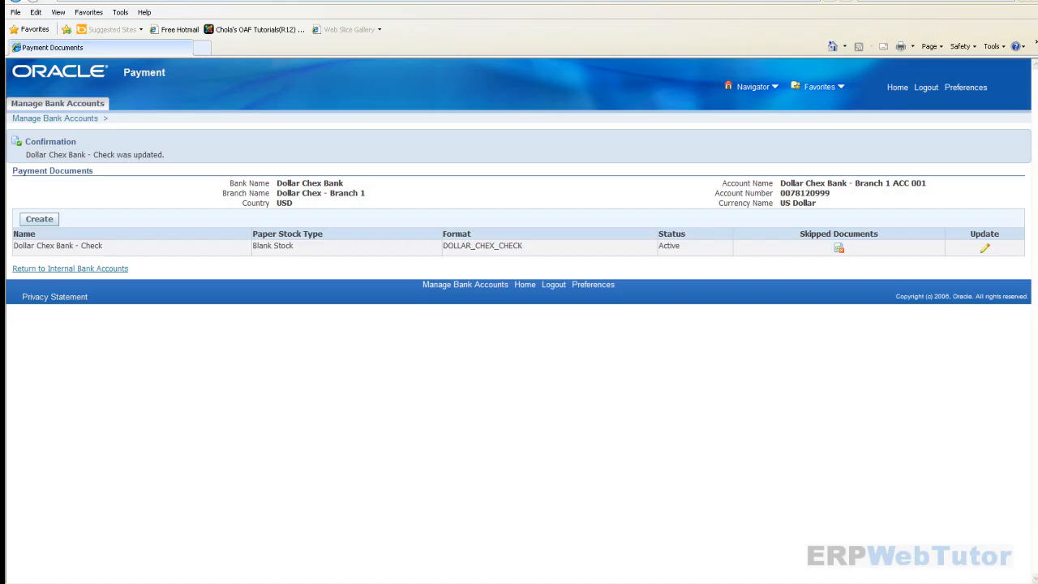
- Go back to Payments setup and open the DOLLAR_CHEX_CHECK profile for editing
click(49, 119)
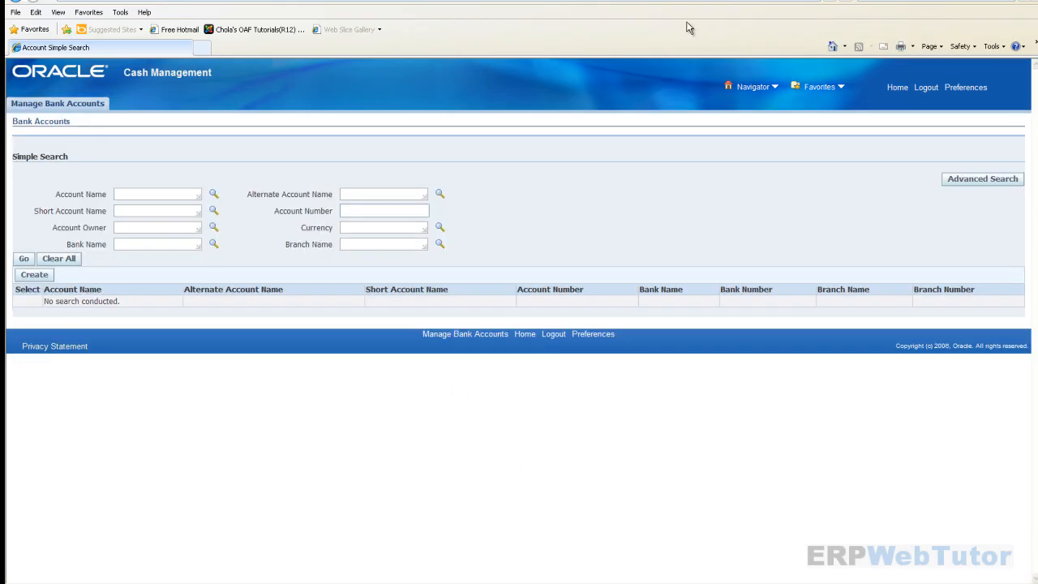
click(888, 86)
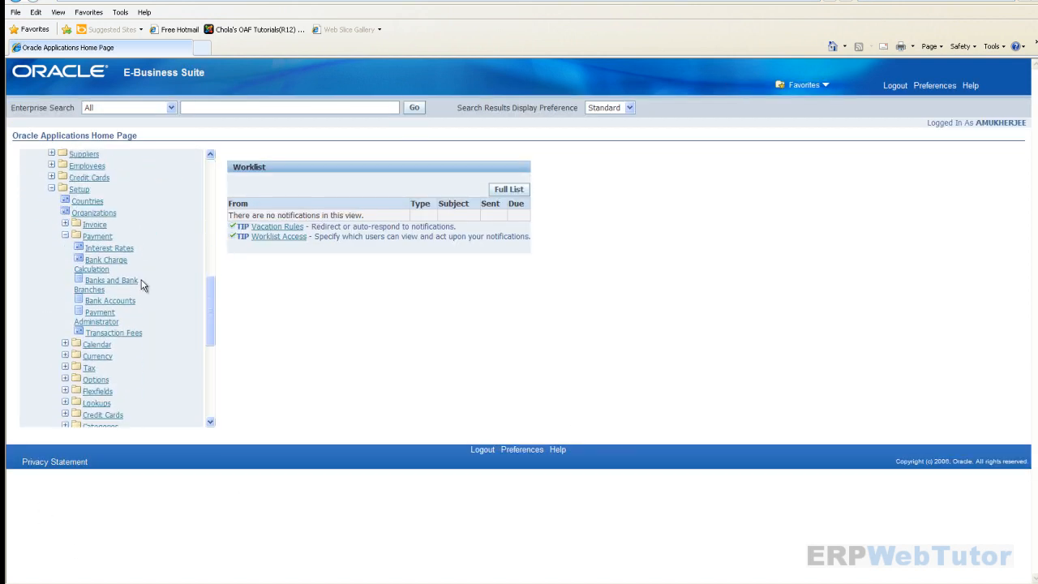
click(114, 313)
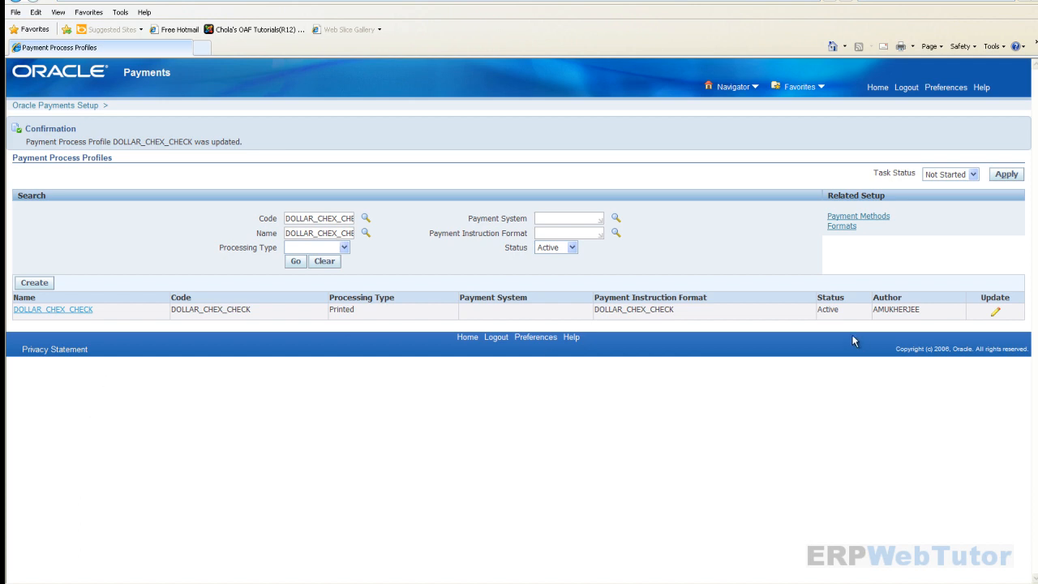
click(995, 310)
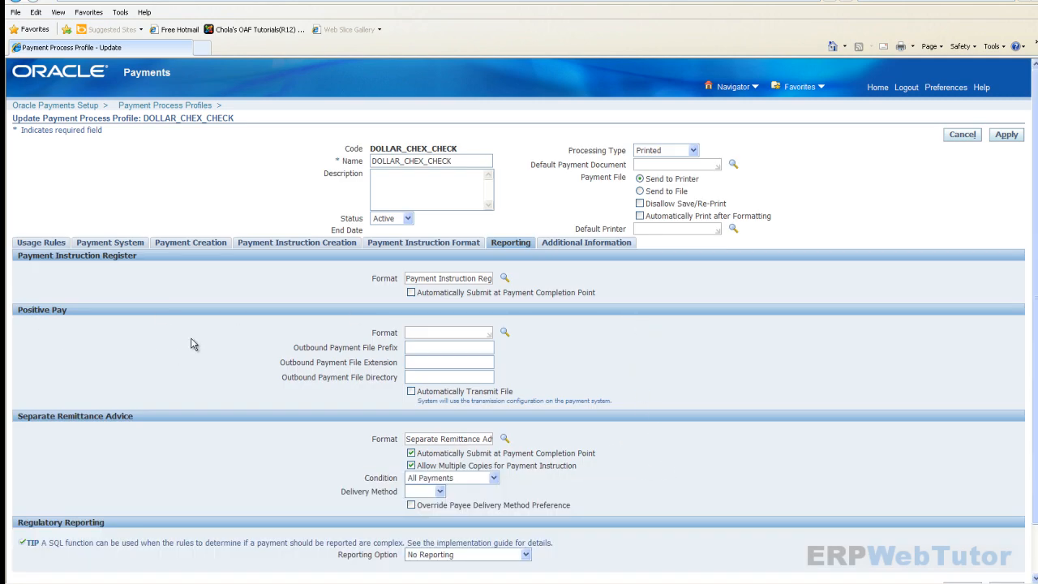
- Check the full register format name on the Reporting tab, then apply the profile changes
scroll(173, 360, down, 2)
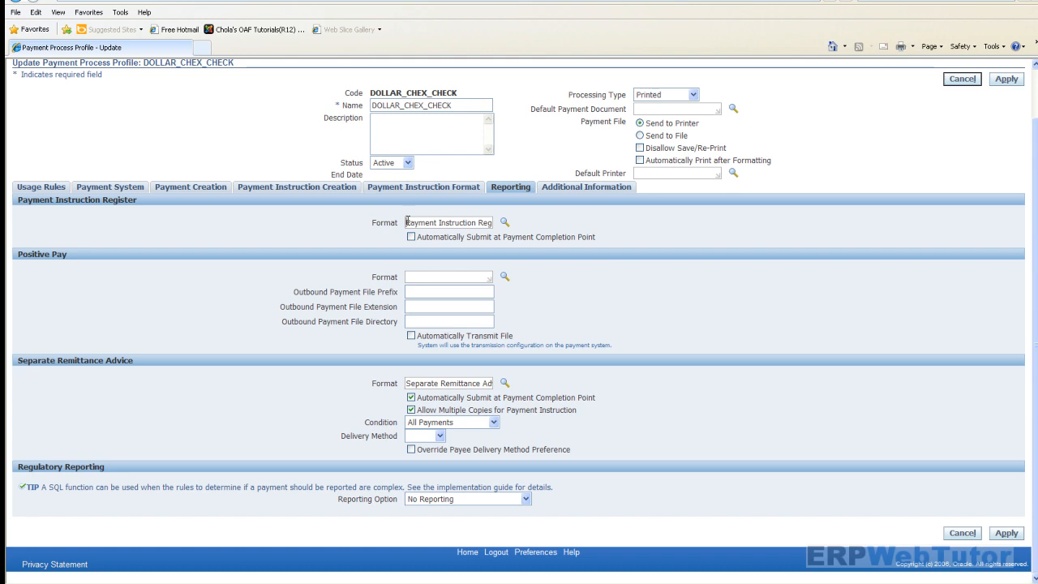
drag(408, 222, 506, 233)
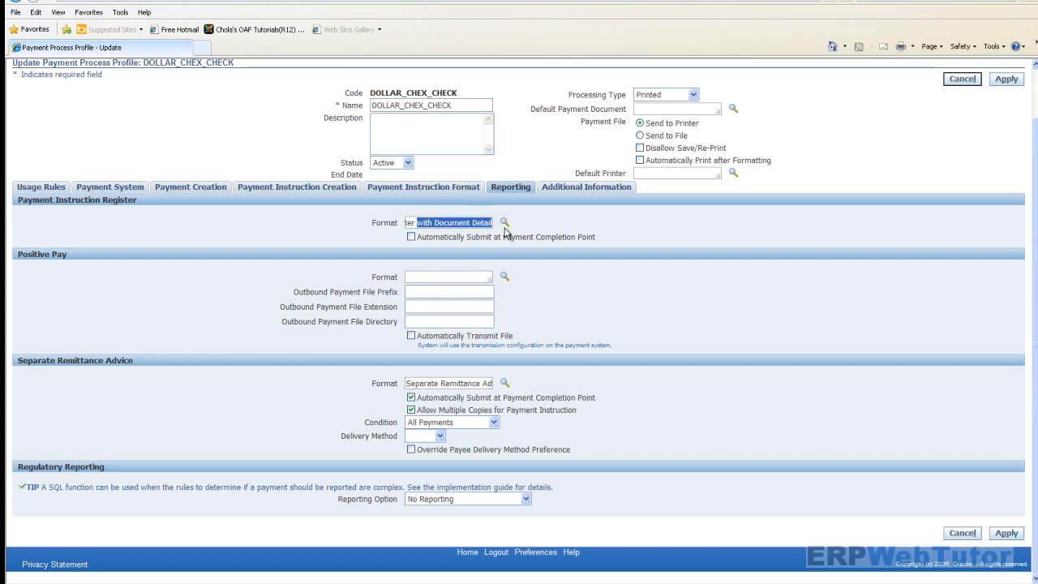
click(449, 221)
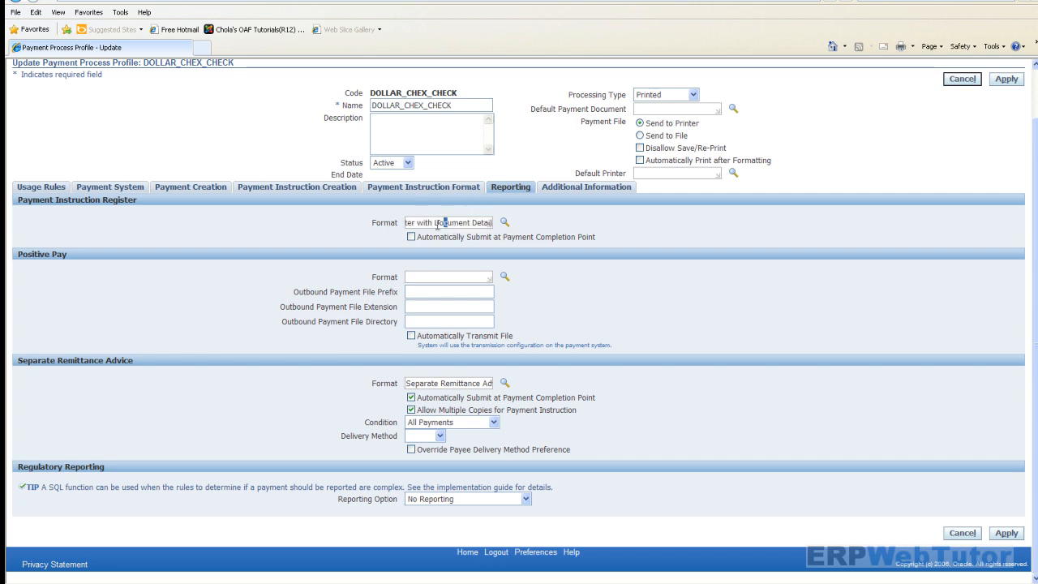
drag(443, 223, 327, 251)
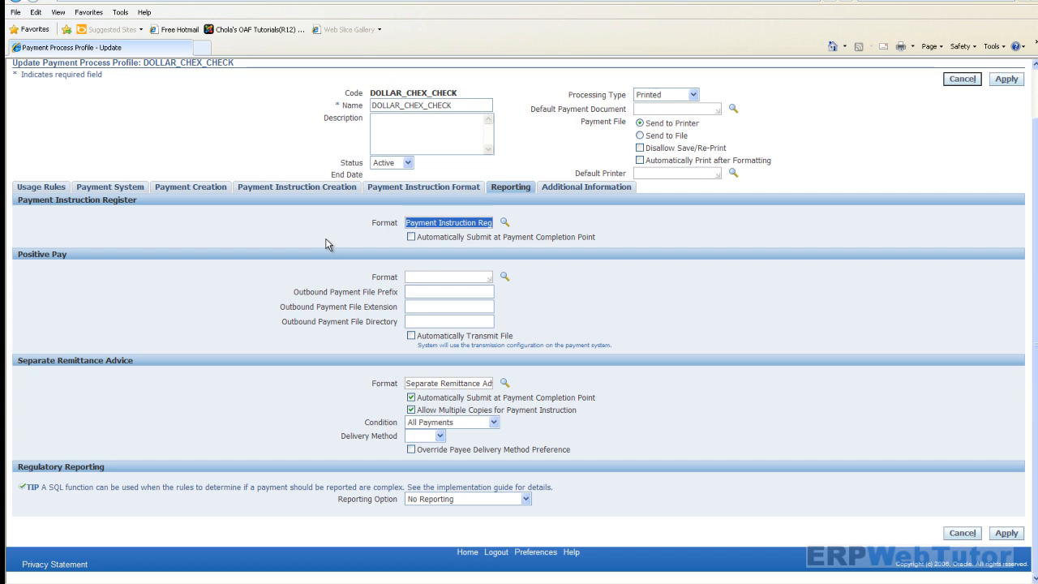
click(450, 226)
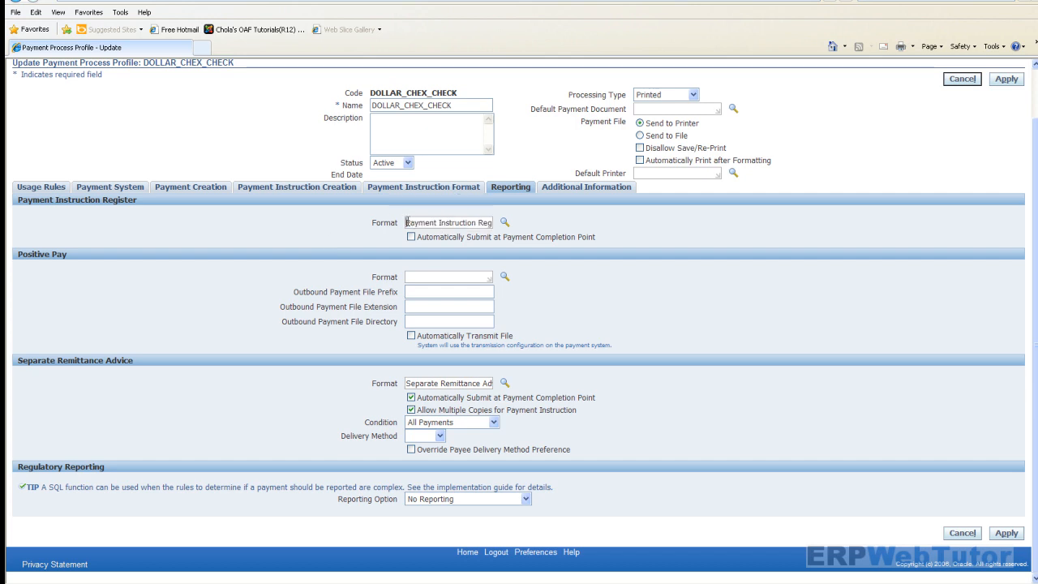
drag(409, 222, 532, 234)
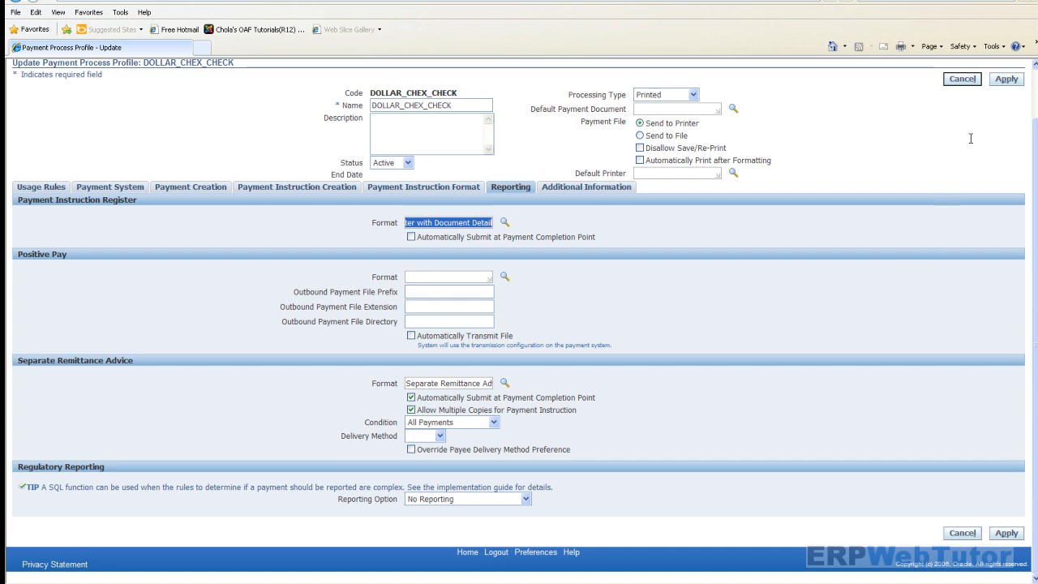
click(1006, 80)
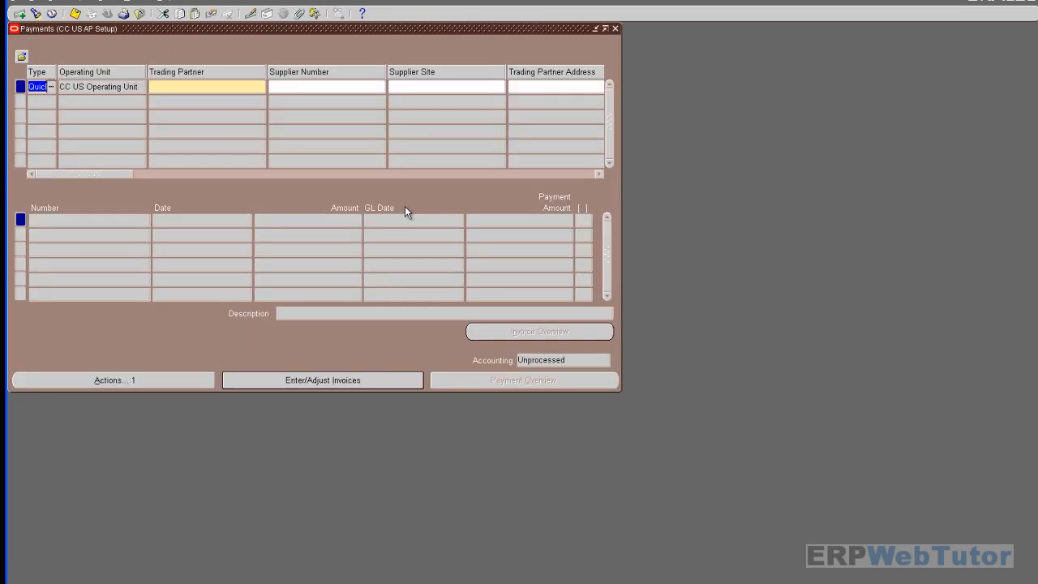
- Start a quick payment to trading partner TESTPLANT INC dated 13-APR-2012
click(186, 82)
text(TESTPLANT)
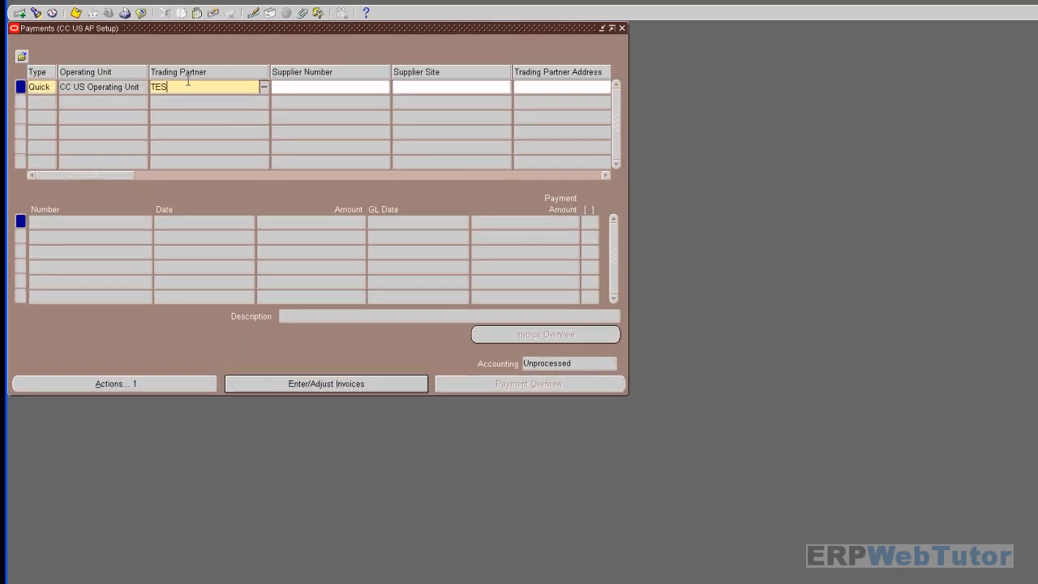
key(Tab)
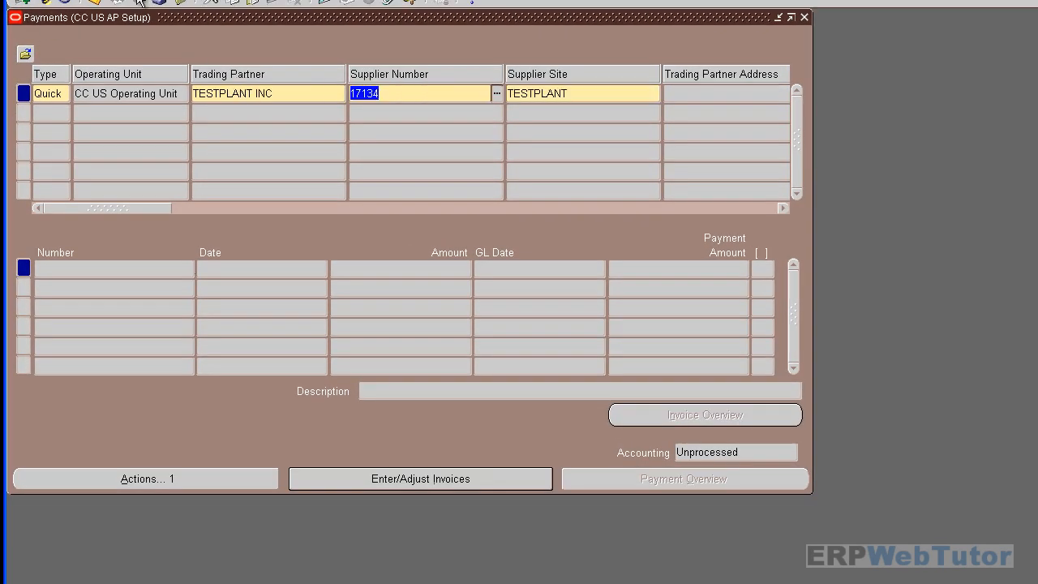
drag(147, 207, 299, 204)
click(229, 94)
click(265, 95)
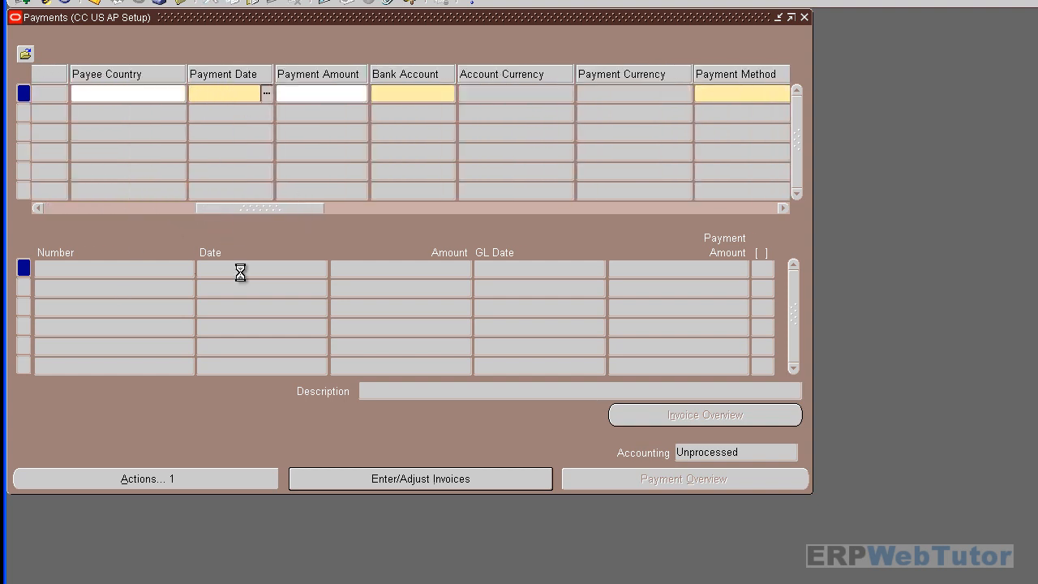
click(137, 301)
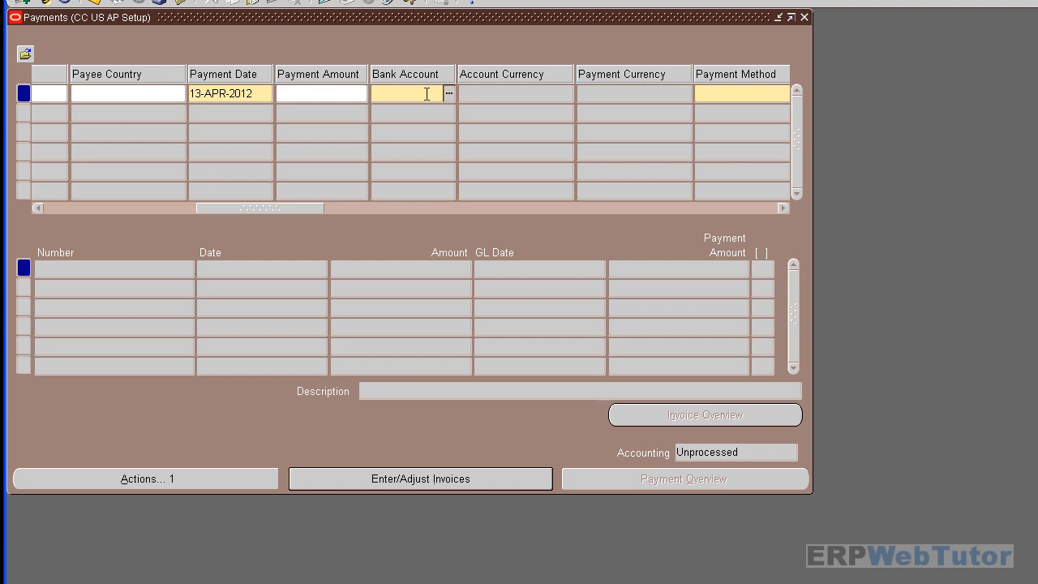
- Set the payment's bank to Dollar Chex Bank and profile to DOLLAR_CHEX_CHECK
text(DOLLA)
key(Tab)
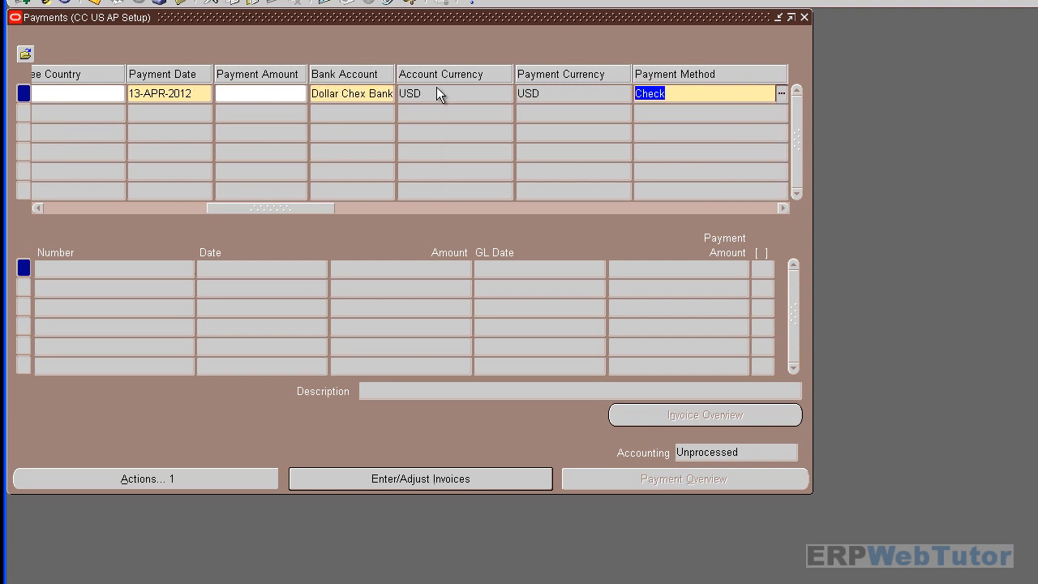
drag(308, 213, 412, 213)
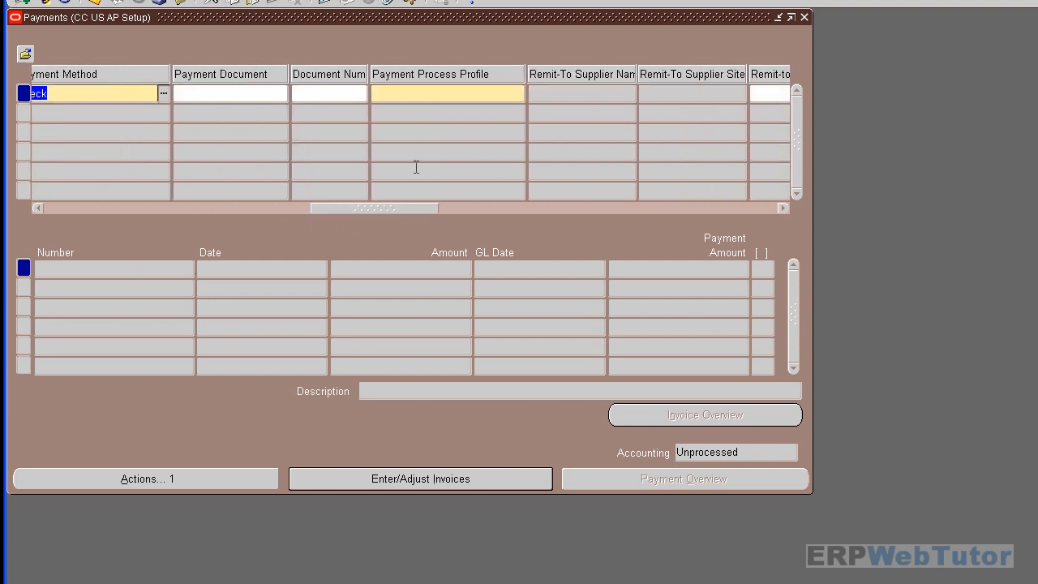
click(425, 95)
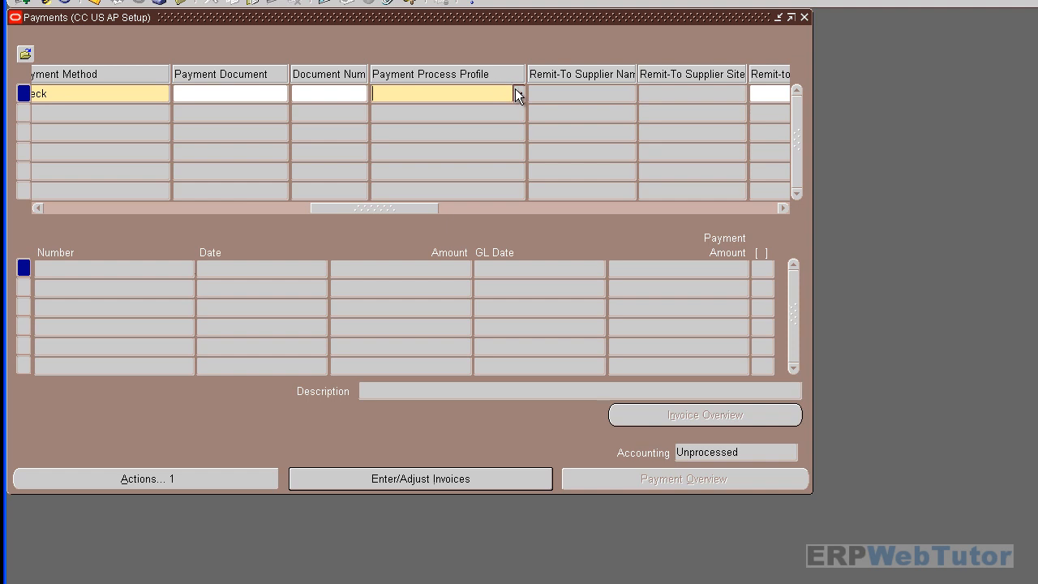
text(DOL)
key(Tab)
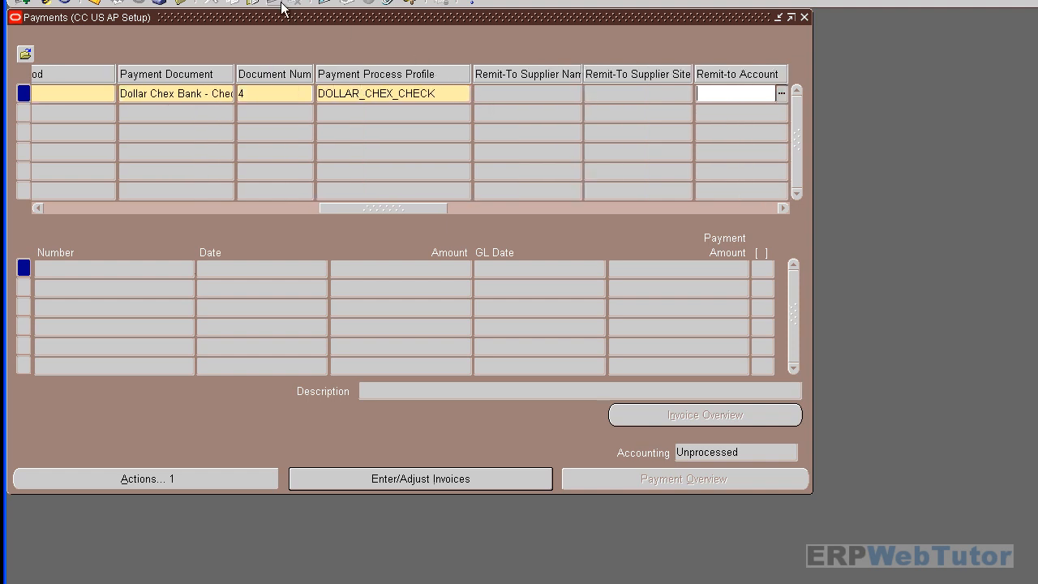
drag(354, 208, 447, 224)
- Select invoice inv1 to pay 12.00 on this payment
click(399, 483)
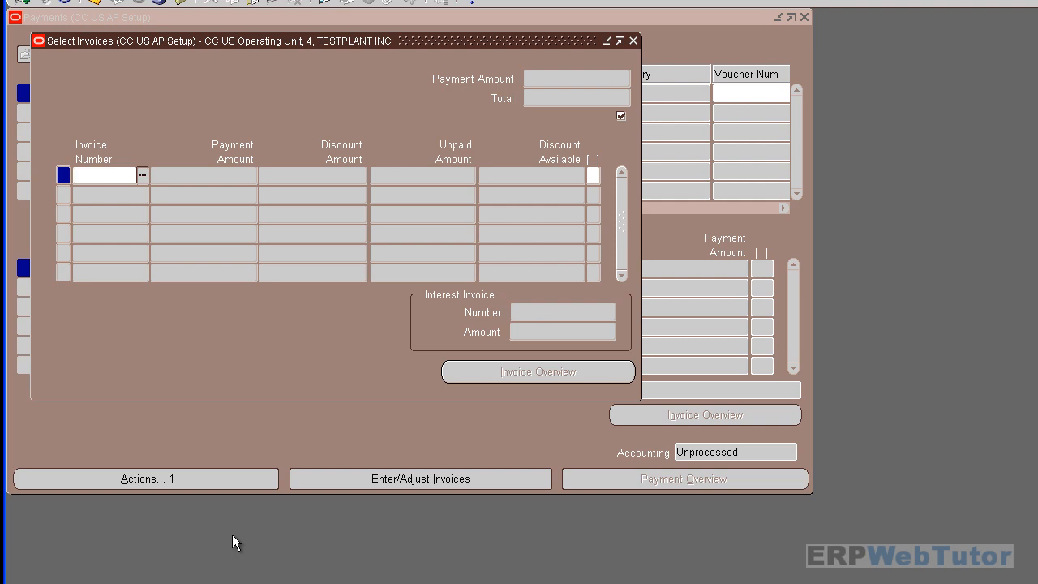
text(INv)
key(Tab)
click(411, 405)
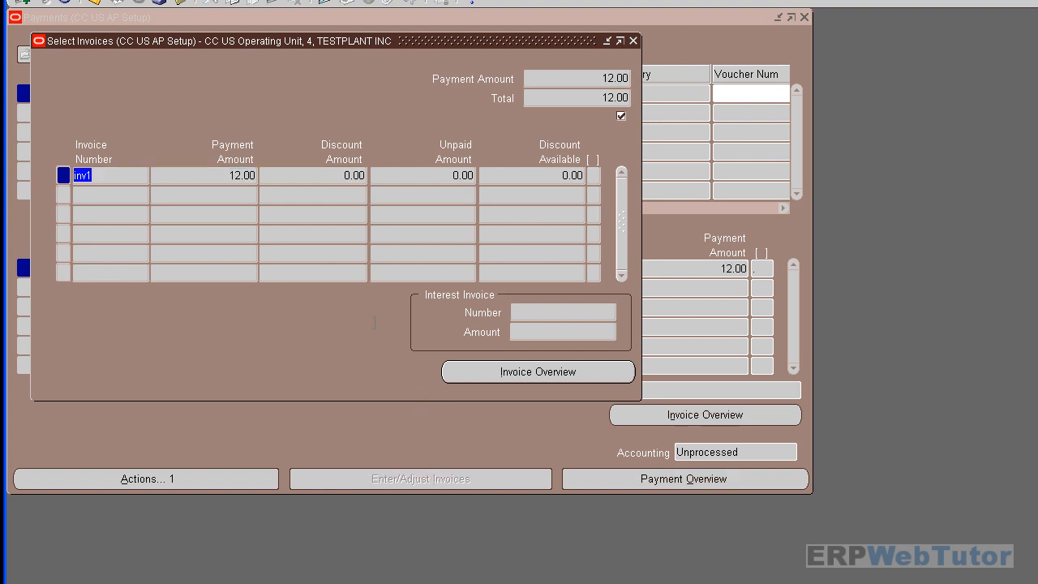
click(70, 0)
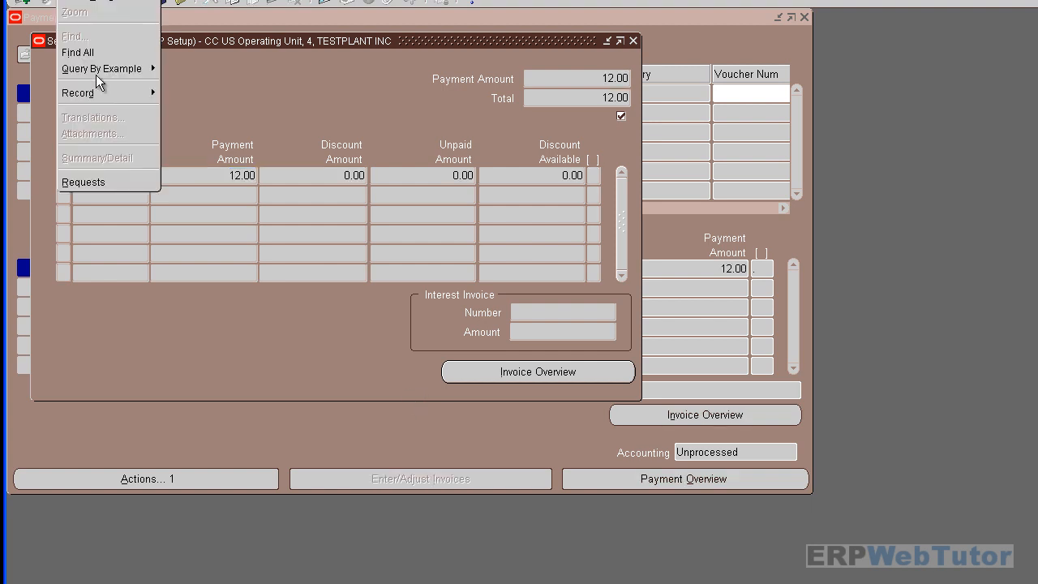
- List all my recent concurrent requests and read the names of requests 901369–901371
click(109, 182)
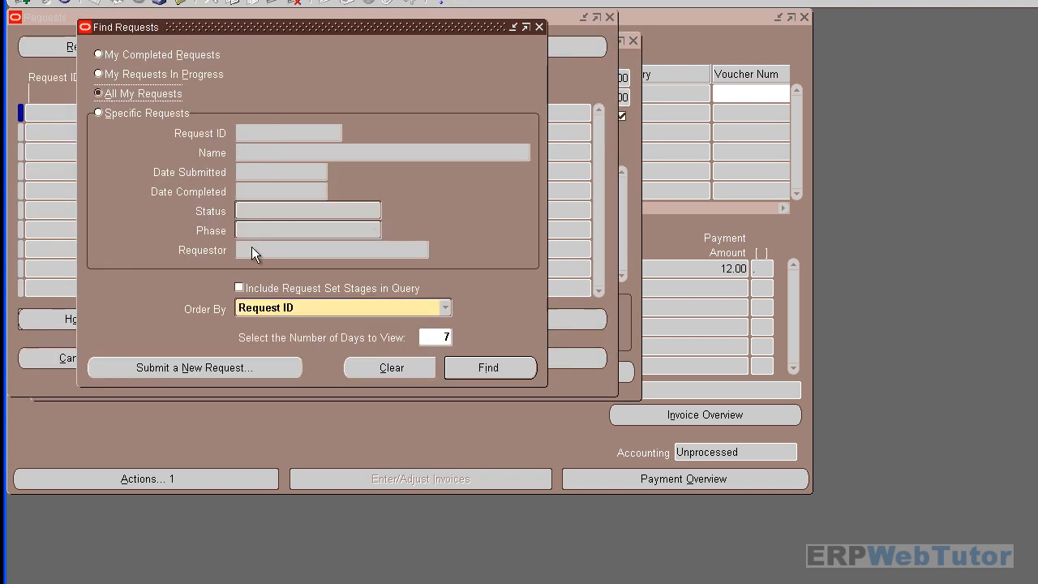
click(500, 371)
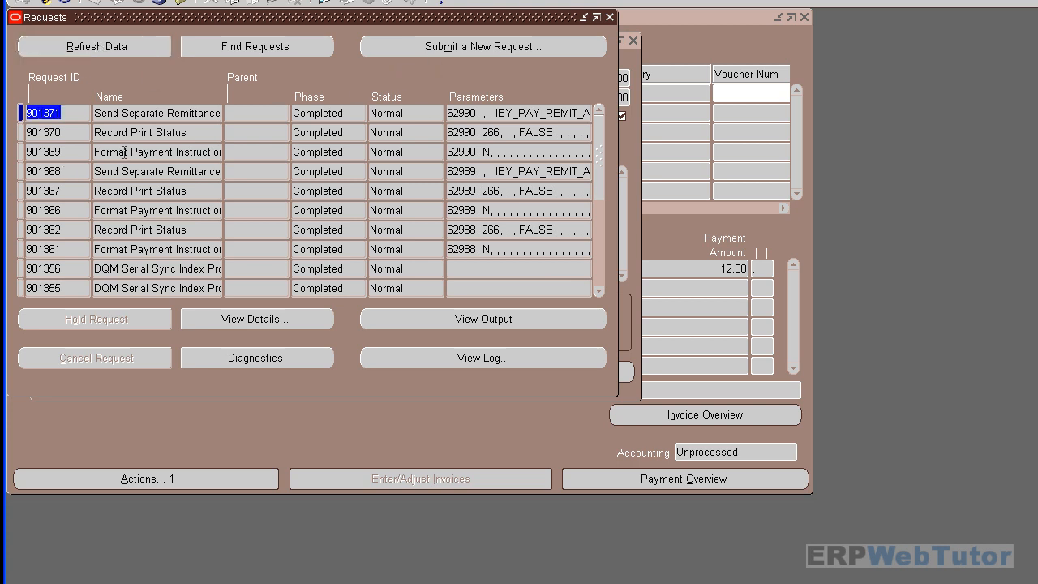
drag(101, 152, 224, 152)
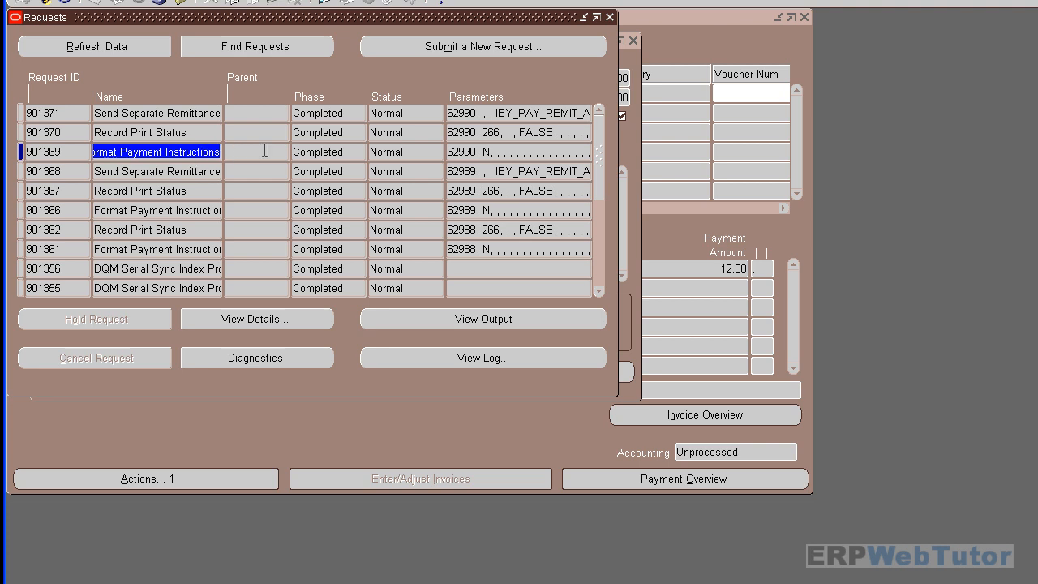
click(193, 134)
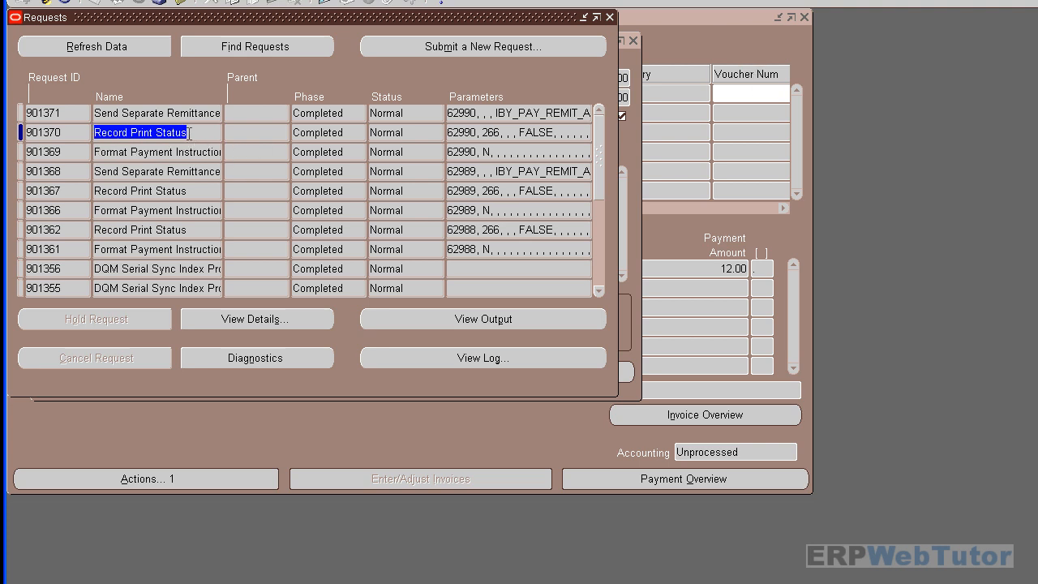
drag(95, 112, 246, 115)
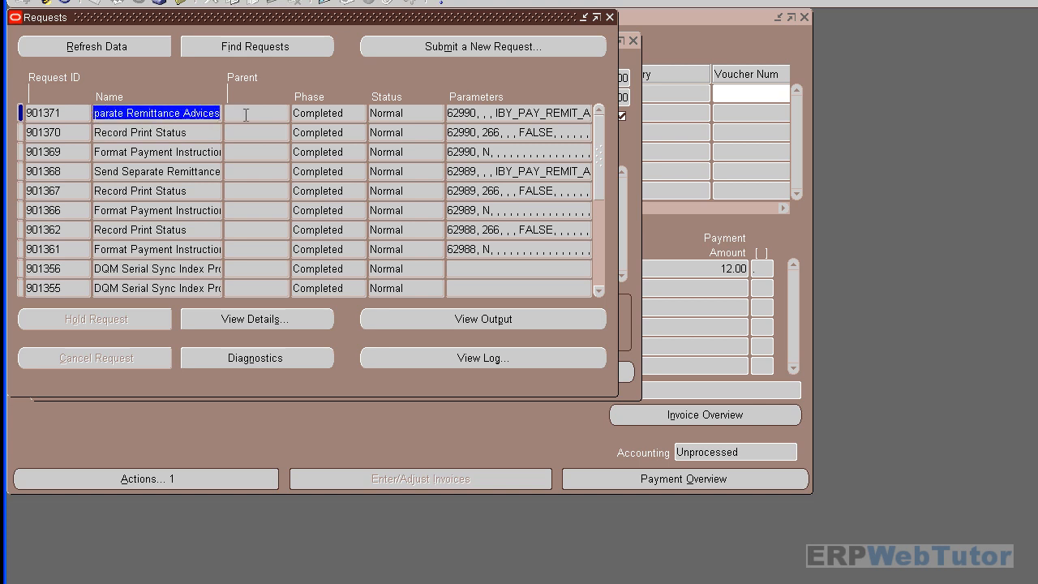
- Reopen the DOLLAR_CHEX_CHECK profile and review its Separate Remittance Advice format
click(785, 583)
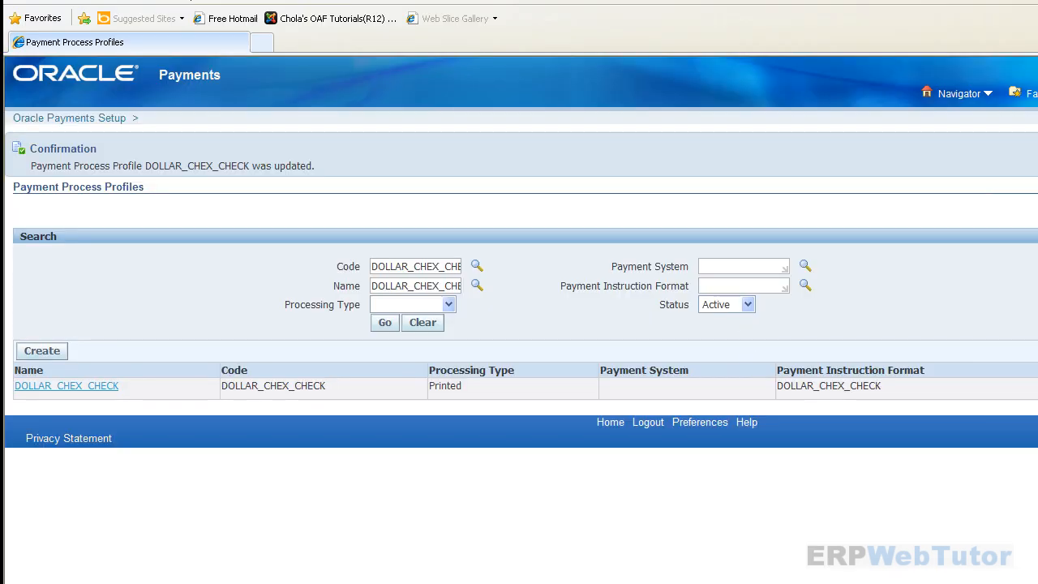
click(1037, 386)
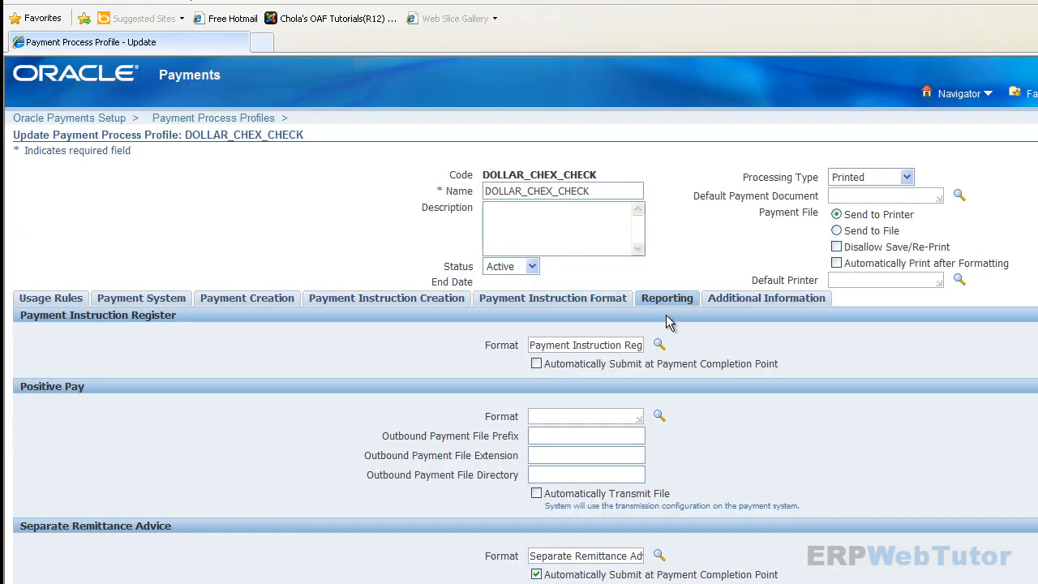
scroll(670, 412, down, 2)
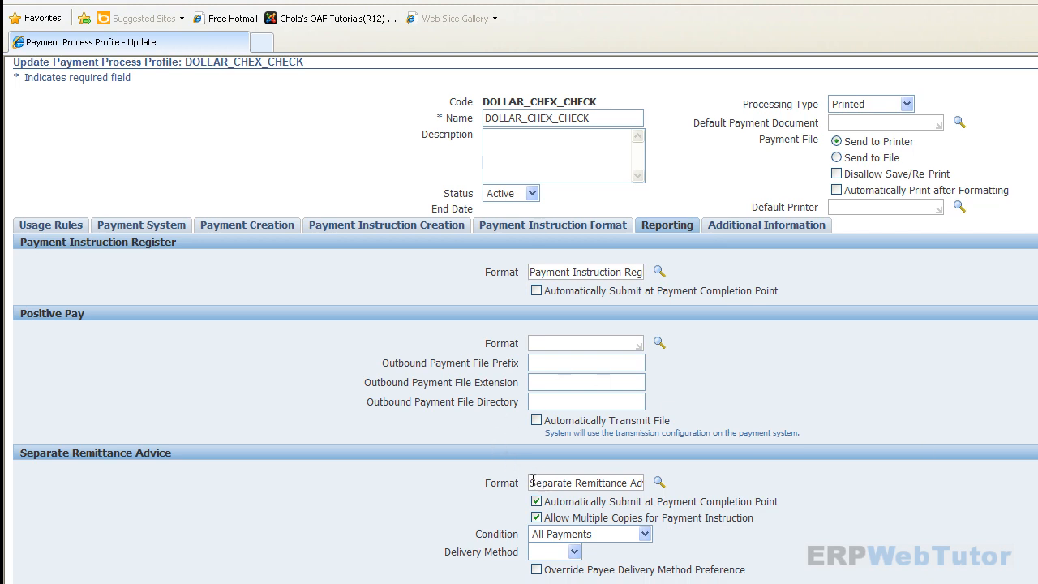
drag(532, 482, 711, 486)
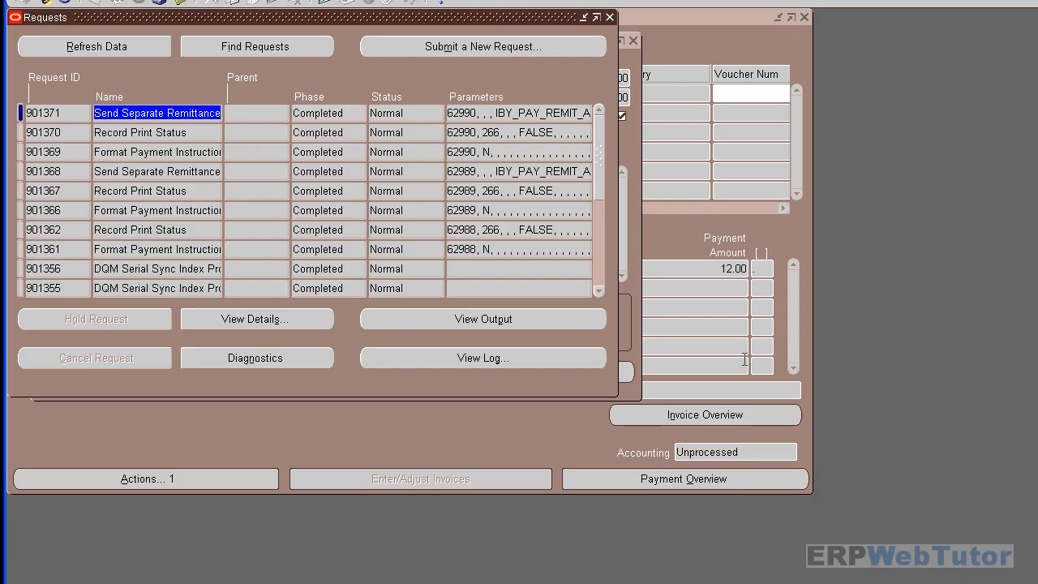
click(180, 120)
drag(96, 114, 337, 230)
click(482, 321)
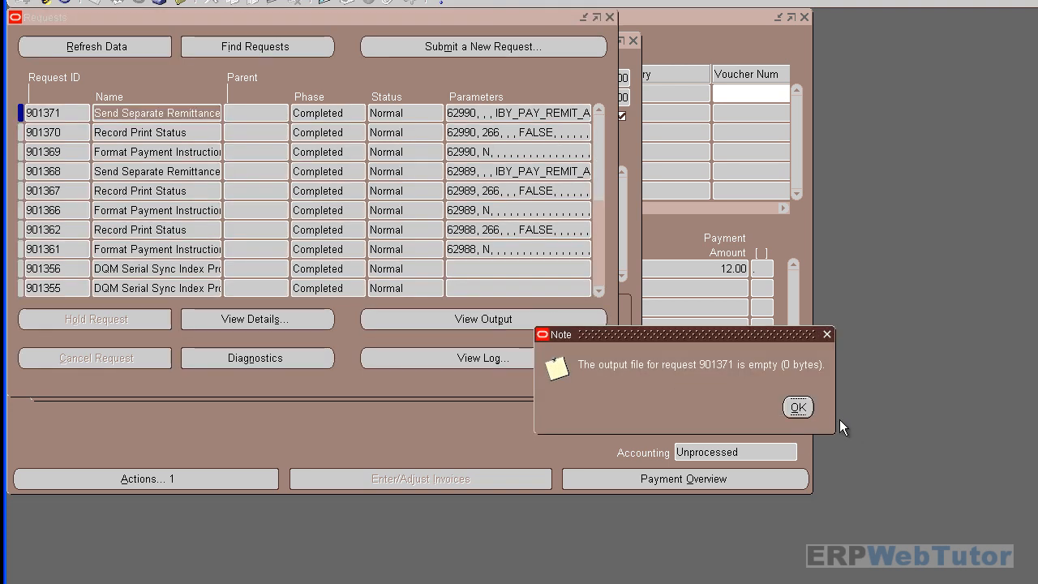
click(799, 408)
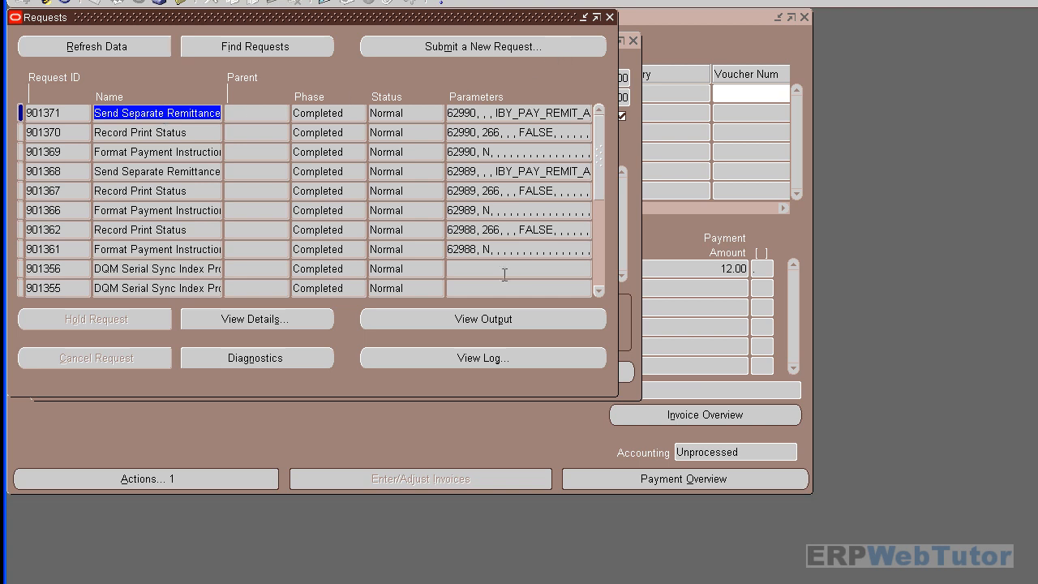
click(158, 152)
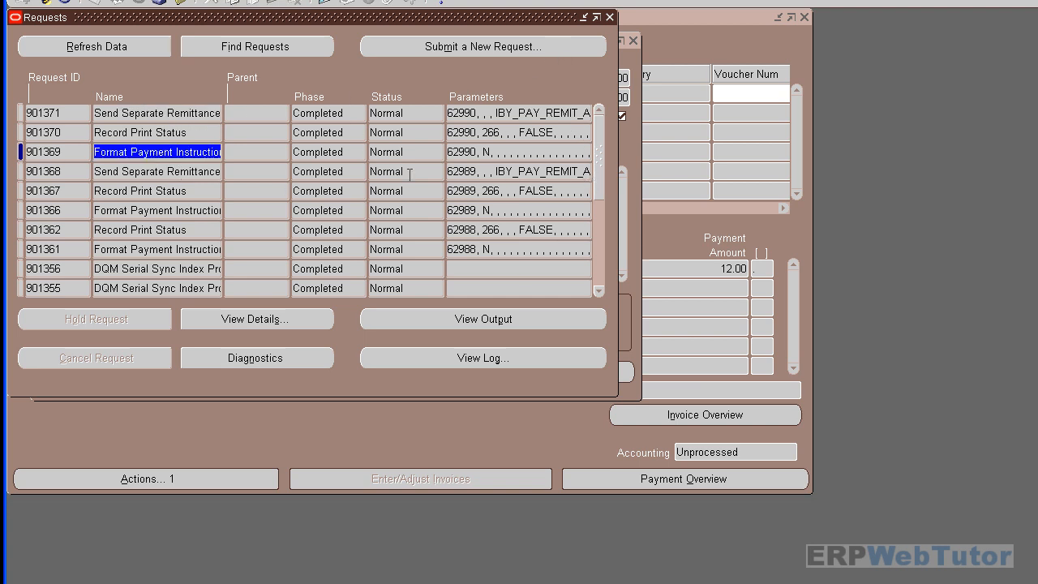
click(584, 319)
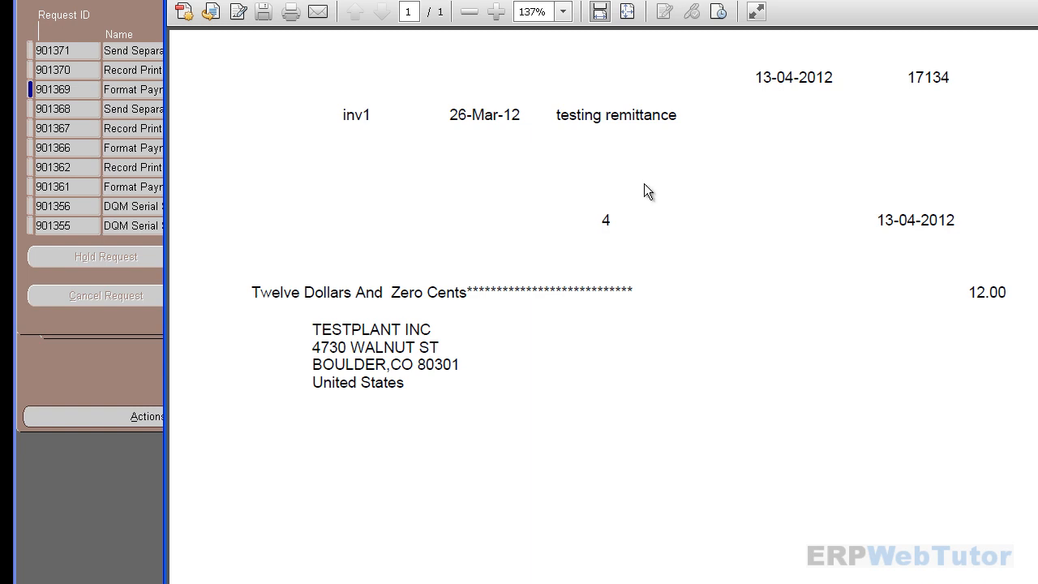
key(alt+F4)
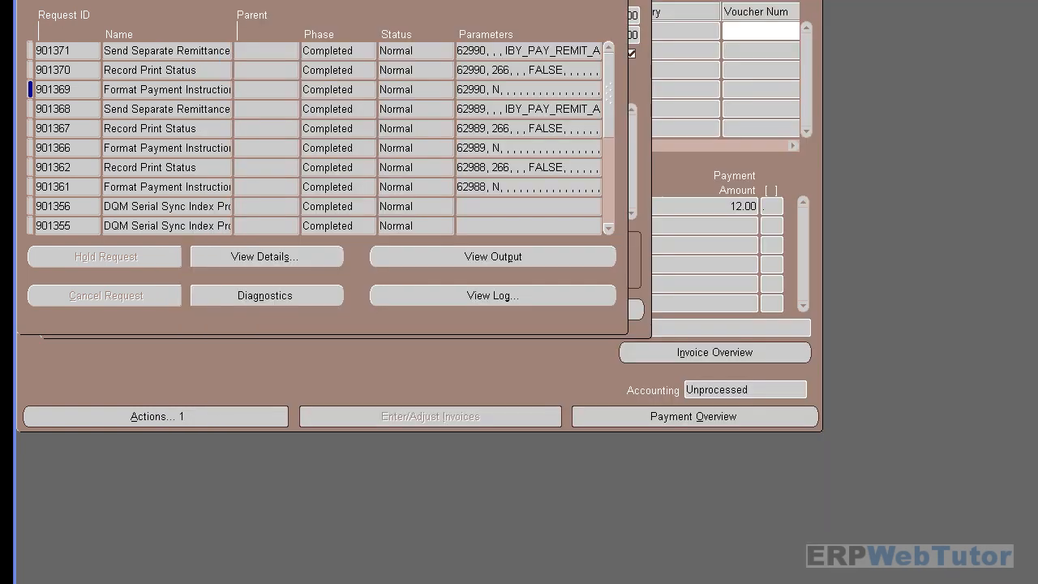